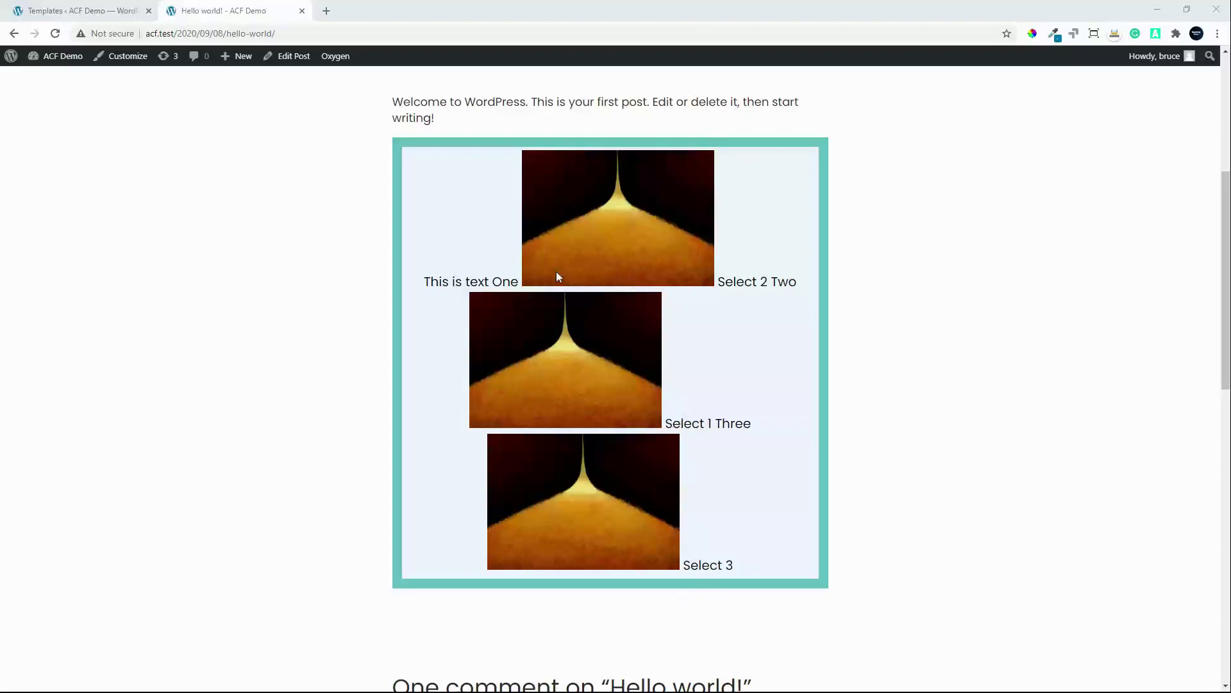
# Open the Blog Post template for editing with Oxygen and show its element structure
pyautogui.click(65, 11)
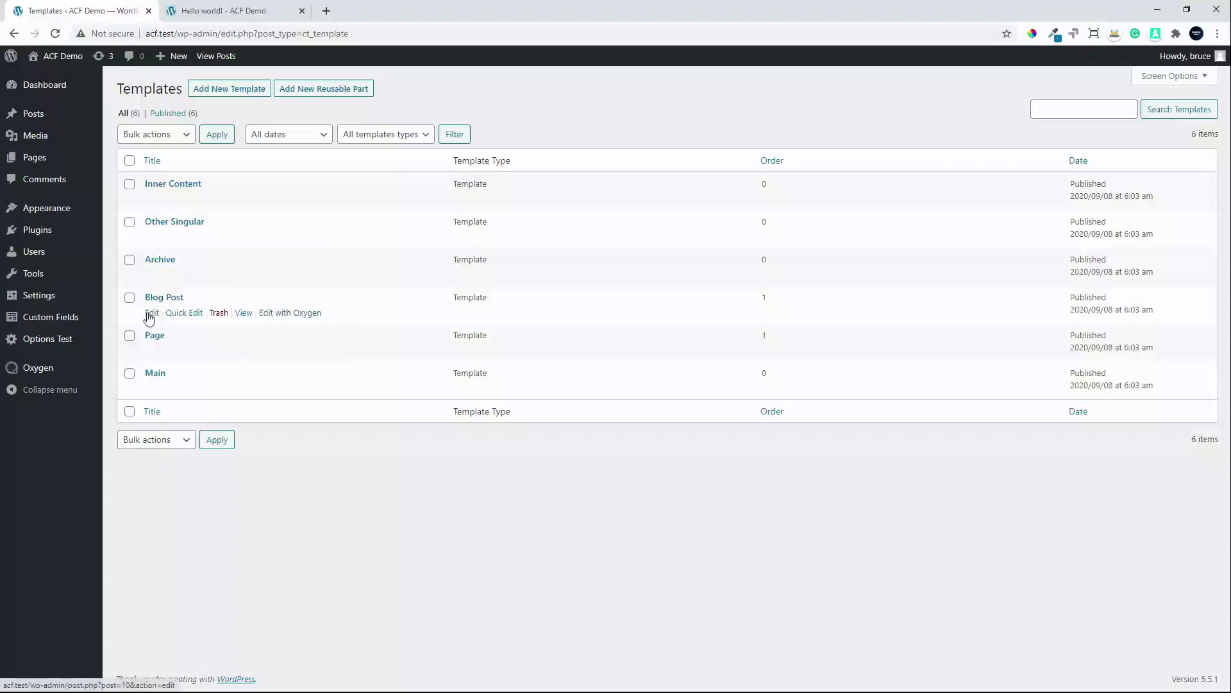
pyautogui.click(289, 314)
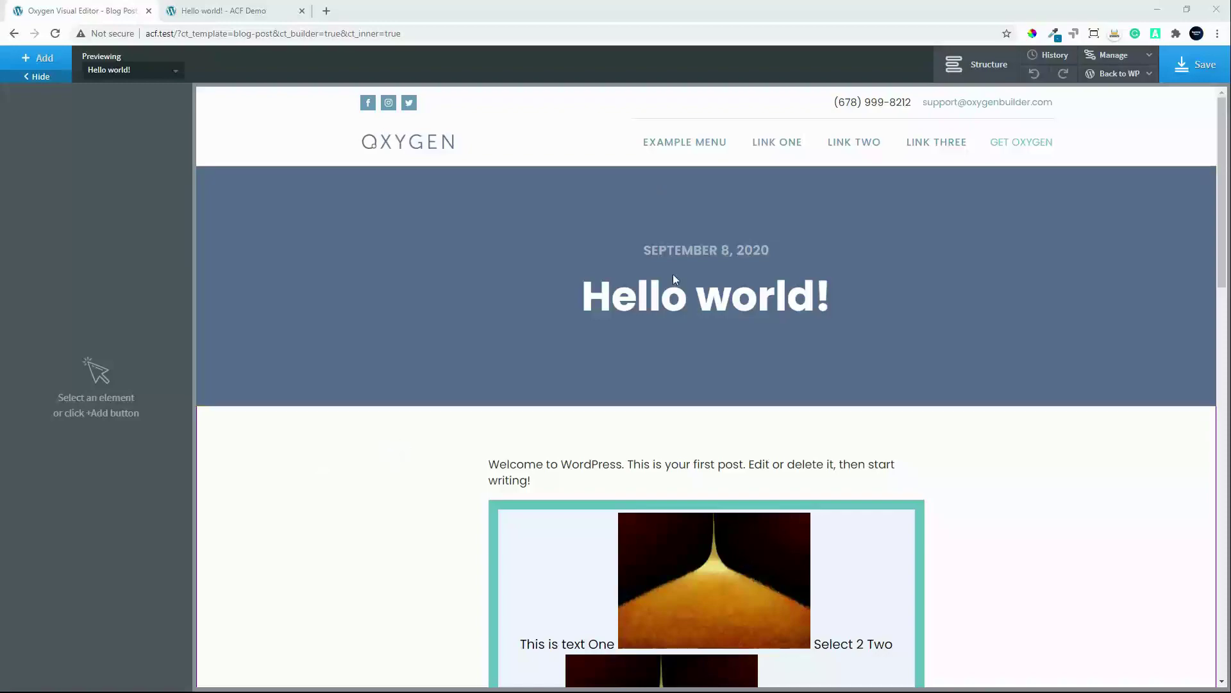
pyautogui.click(991, 68)
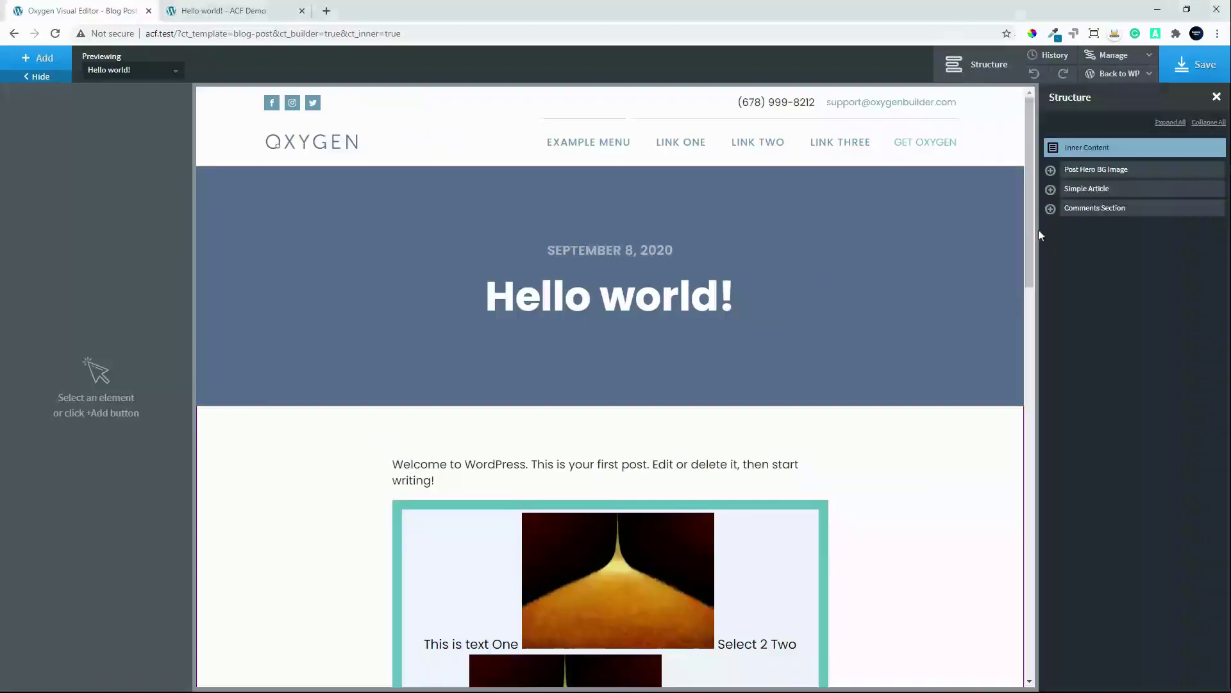
# Open the PHP & HTML code of the code block inside the bordered box below the post text
pyautogui.scroll(-1, 444, 502)
pyautogui.scroll(-1, 444, 502)
pyautogui.click(438, 497)
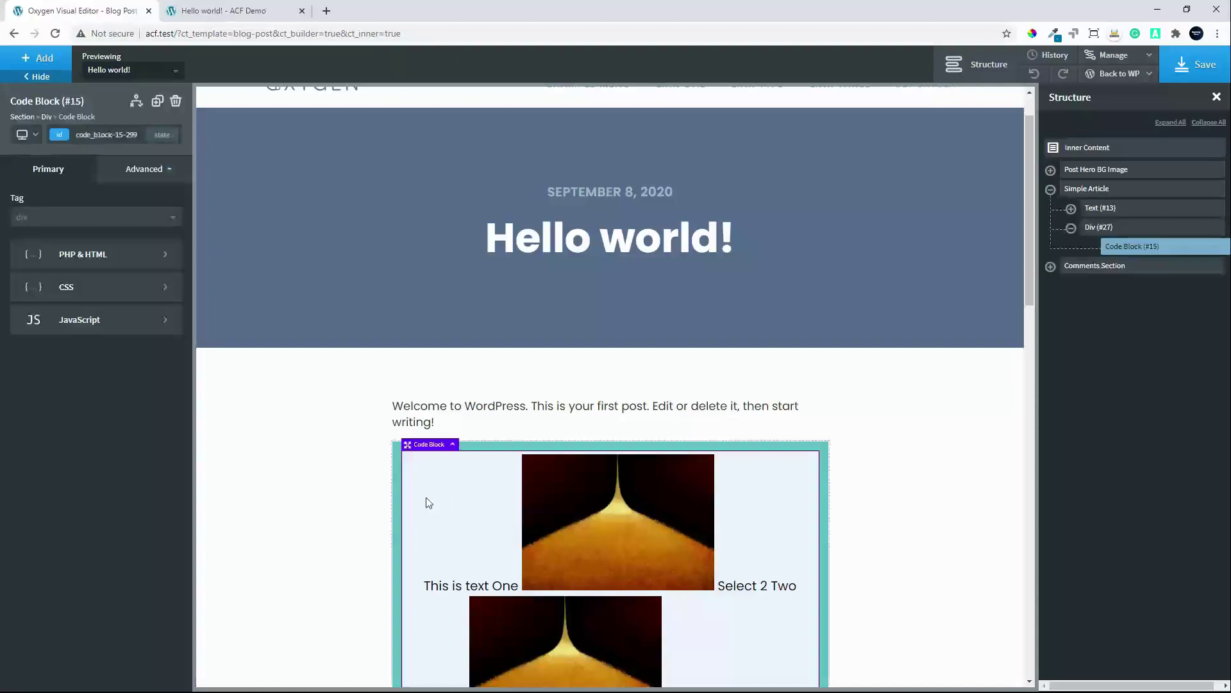
pyautogui.click(87, 257)
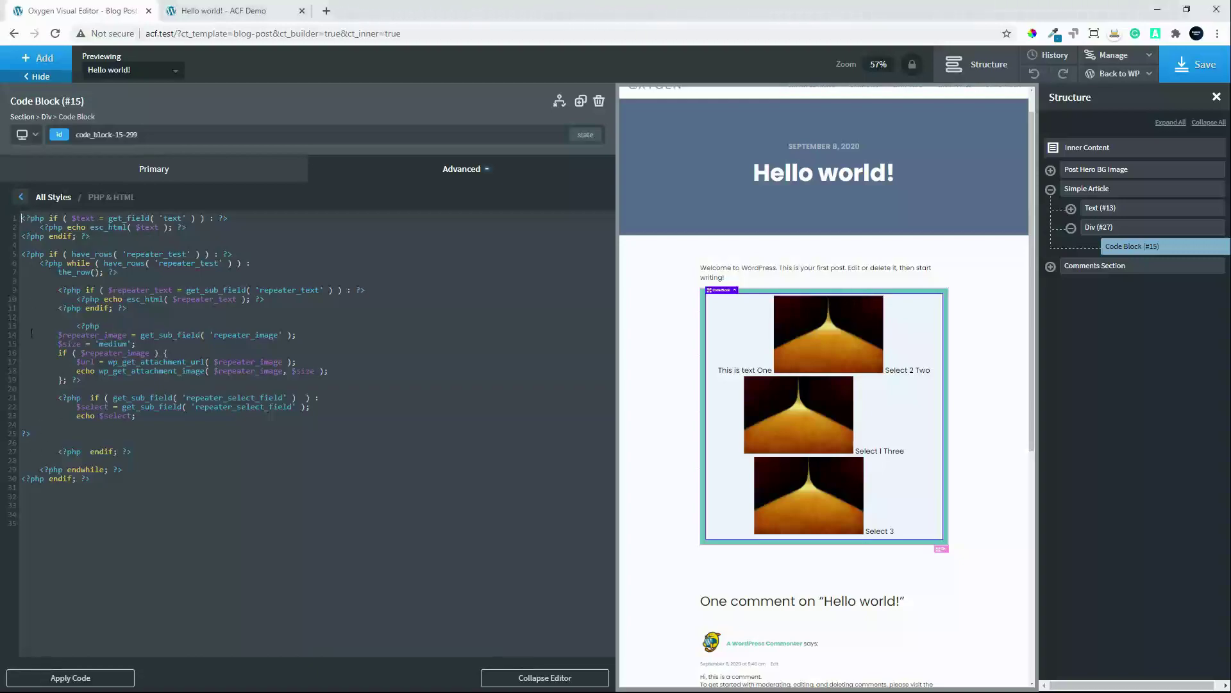
# Add a new Section directly after the Simple Article section
pyautogui.click(988, 495)
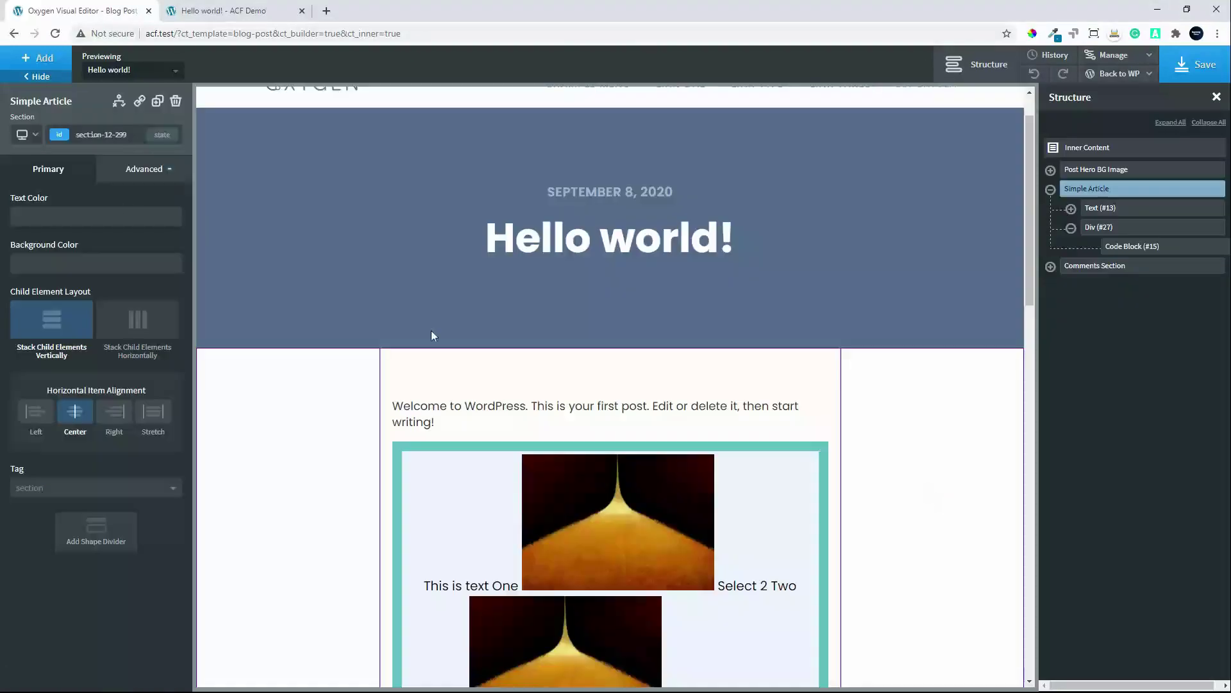
pyautogui.click(37, 57)
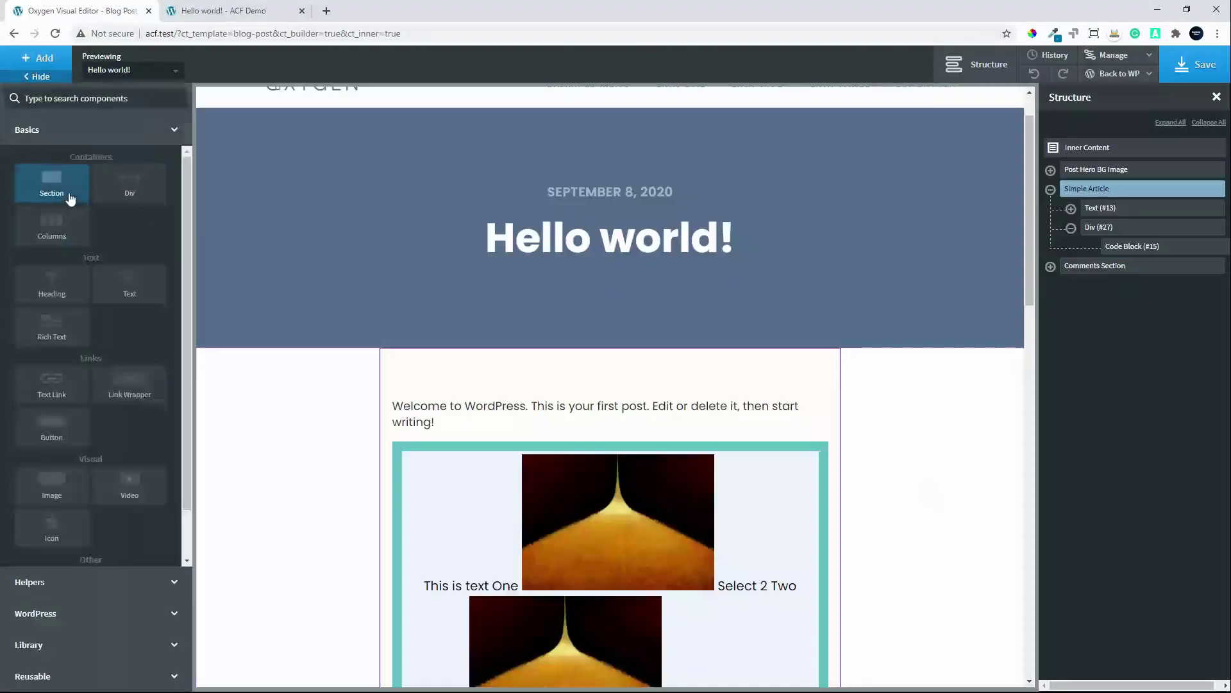
pyautogui.click(70, 199)
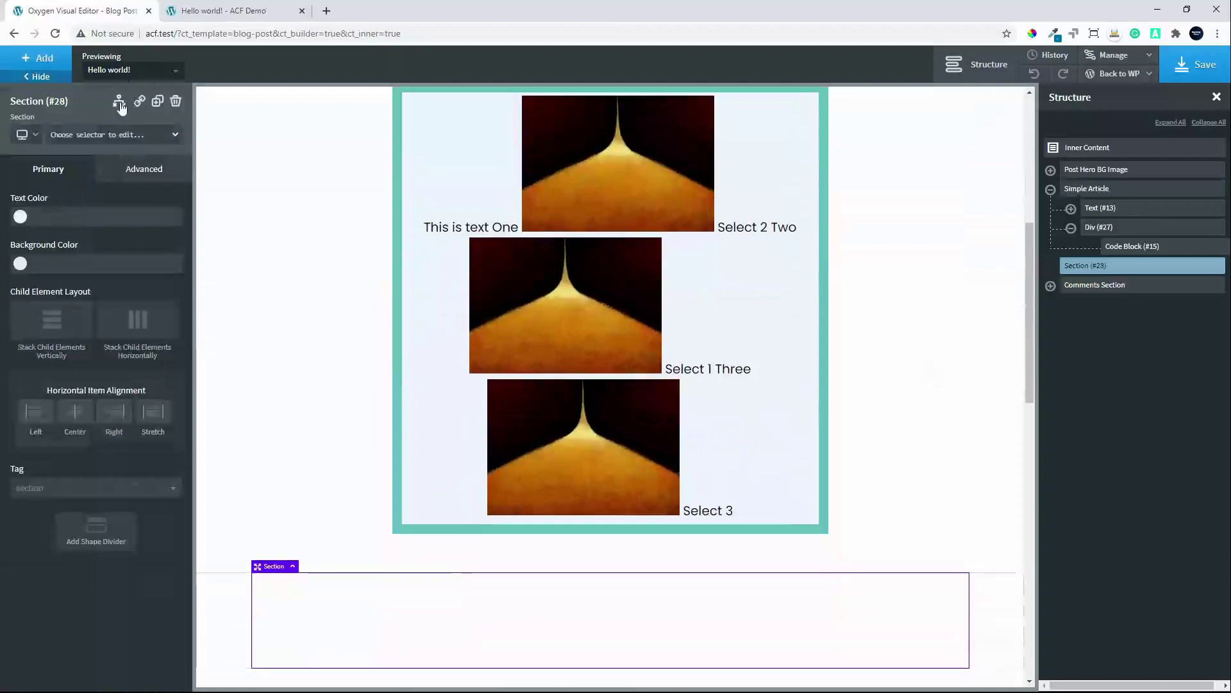
# Add a display condition to the new section requiring User Role == administrator
pyautogui.click(120, 104)
pyautogui.click(127, 147)
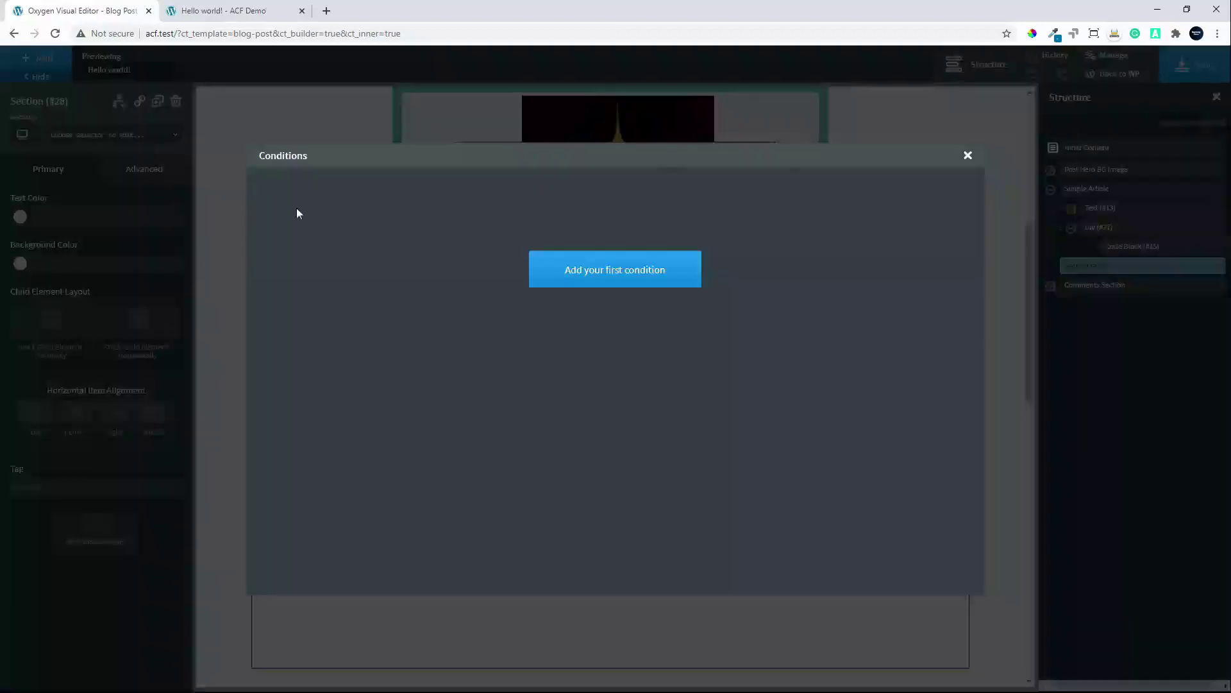
pyautogui.click(591, 276)
pyautogui.click(371, 200)
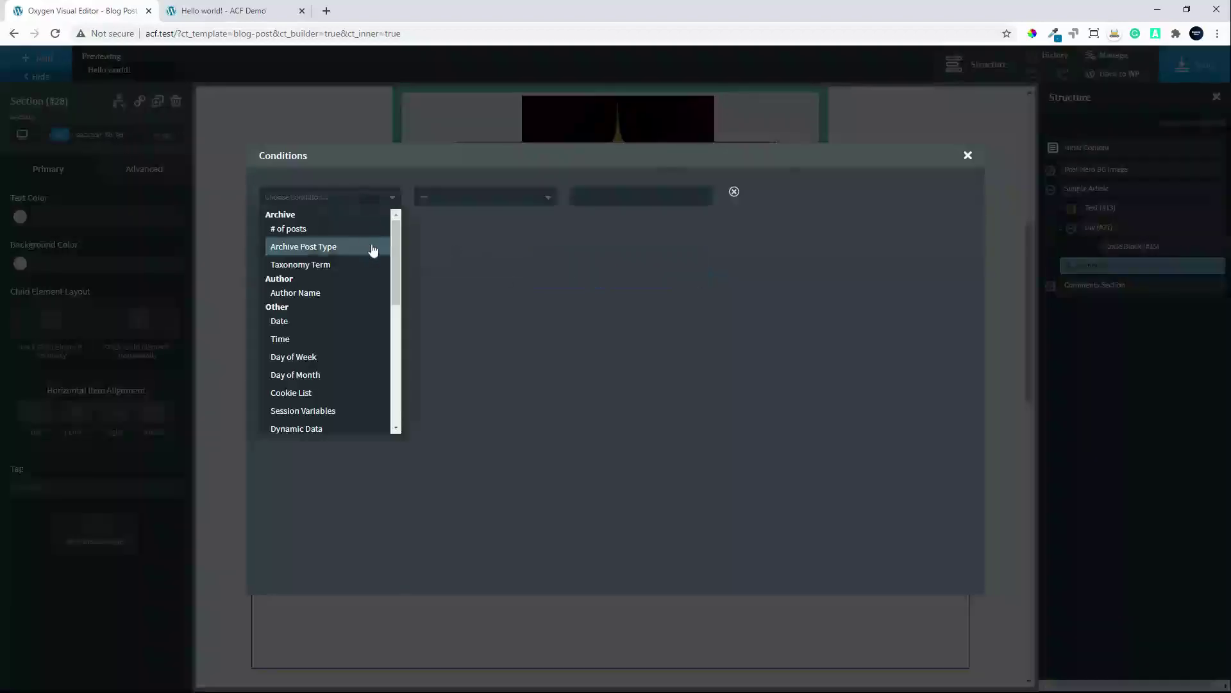
pyautogui.scroll(-1, 385, 343)
pyautogui.scroll(-3, 386, 343)
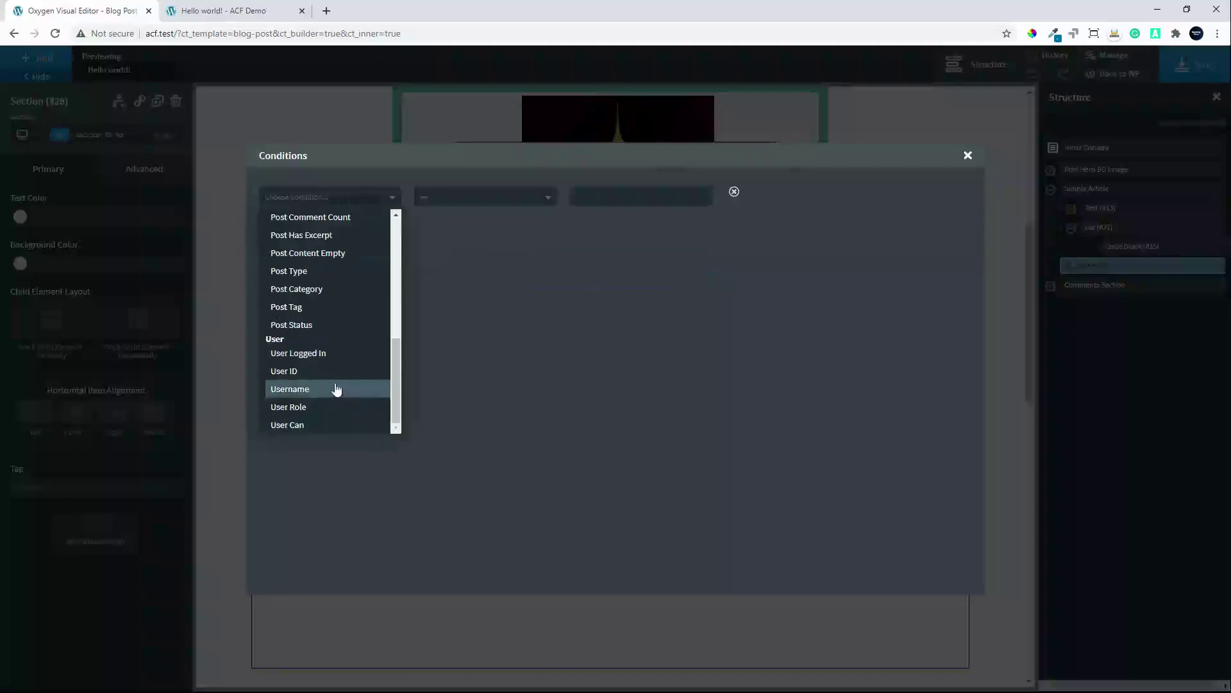
pyautogui.click(319, 408)
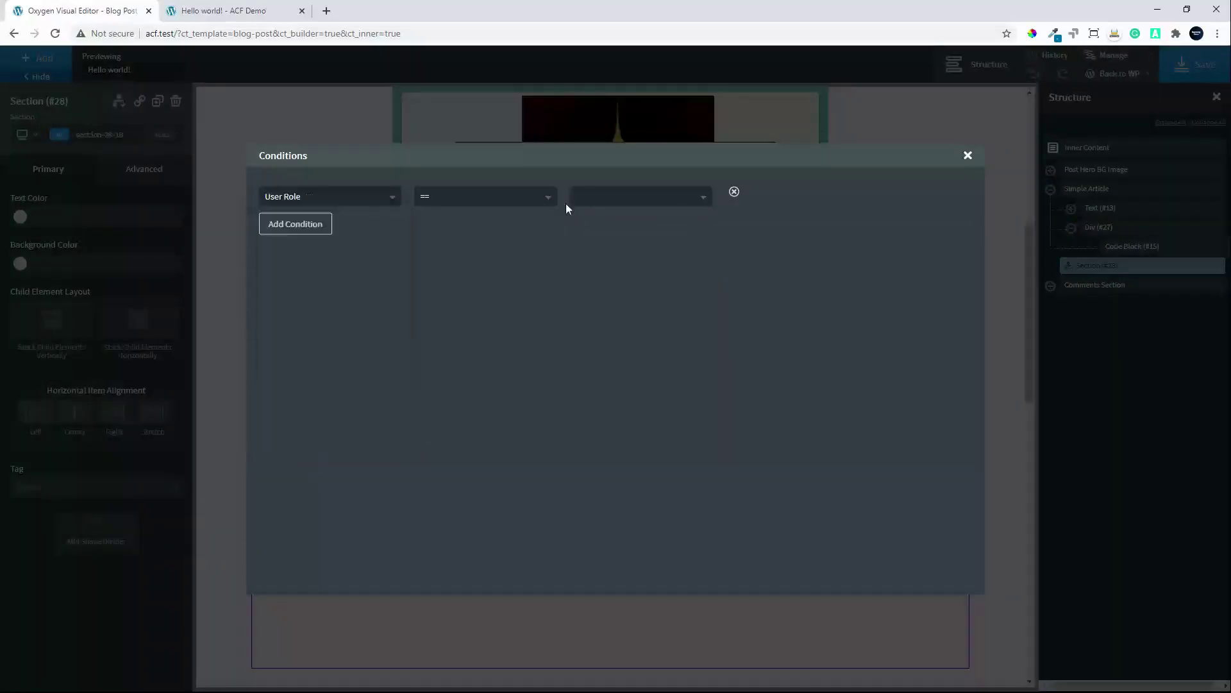
pyautogui.click(641, 206)
pyautogui.click(635, 216)
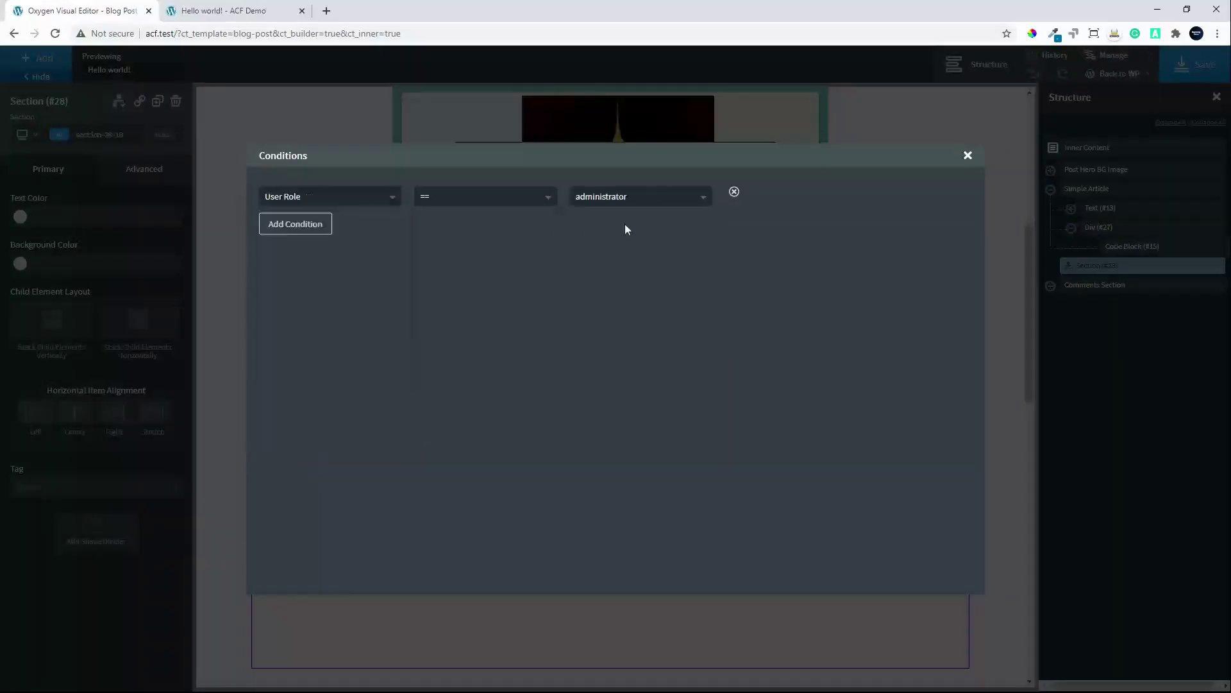
pyautogui.click(968, 154)
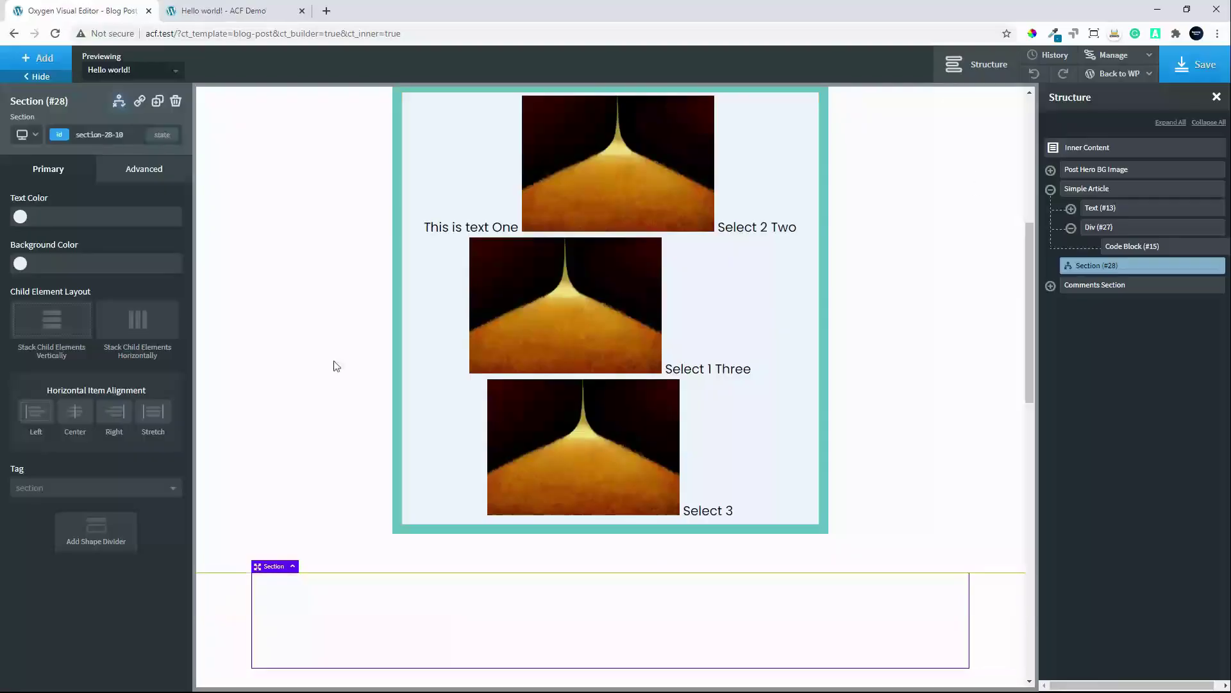
# Add a Div inside the new section and set its width to 100 percent
pyautogui.click(37, 58)
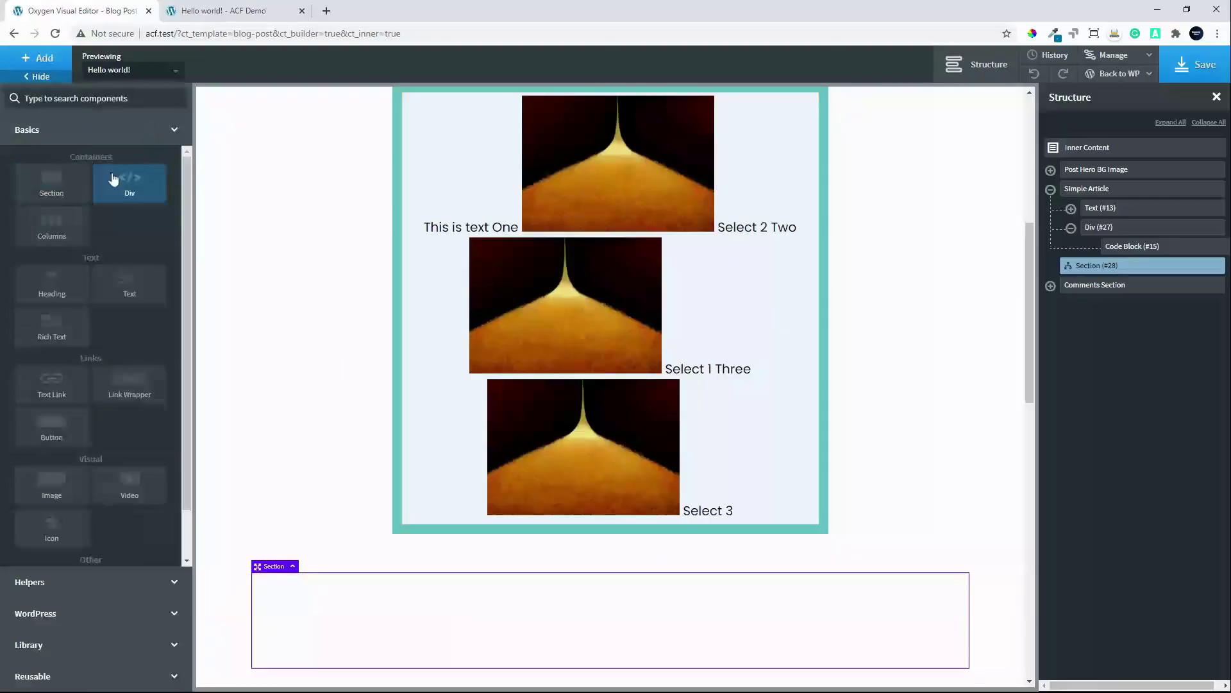
pyautogui.click(136, 186)
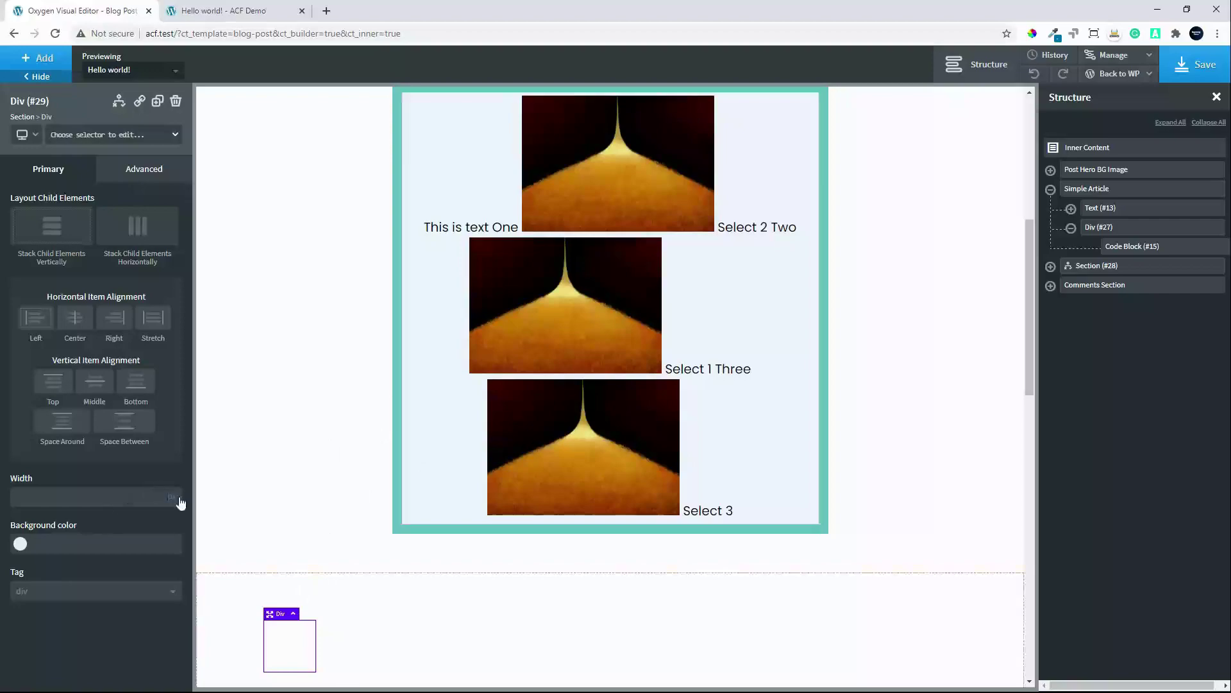
pyautogui.moveTo(174, 504)
pyautogui.click(177, 490)
pyautogui.write('100')
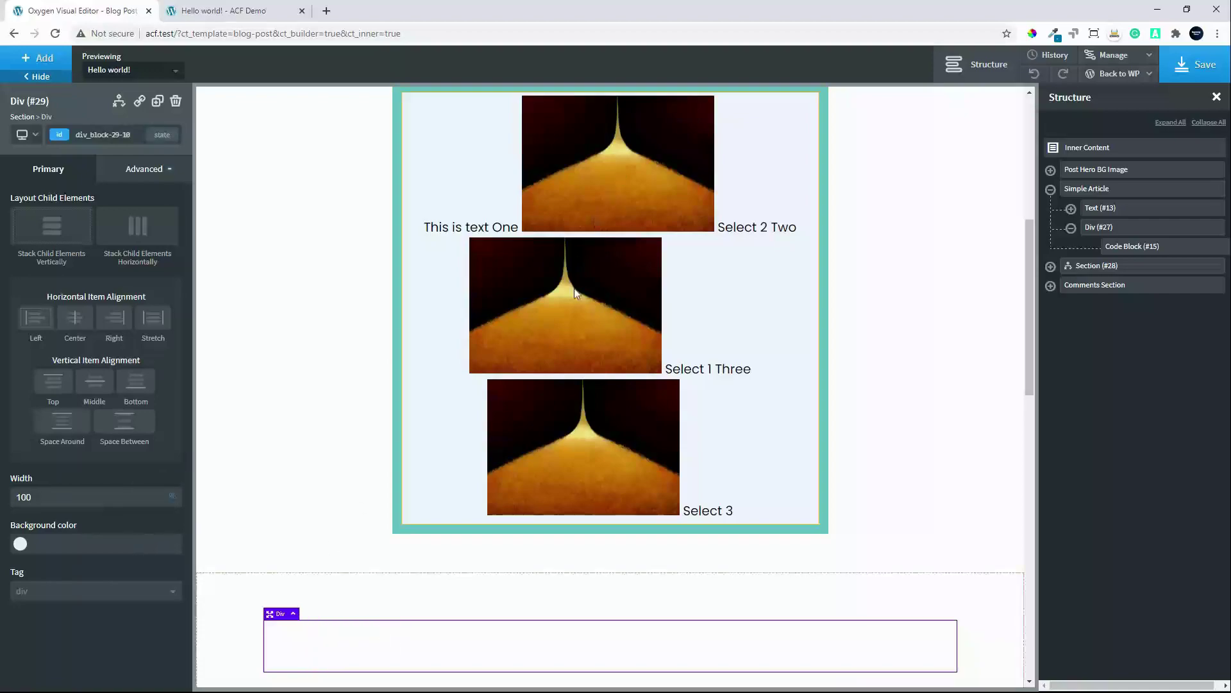
# Examine the code block's PHP for the text field and for the repeater's text, image and select subfields
pyautogui.scroll(1, 575, 287)
pyautogui.click(532, 238)
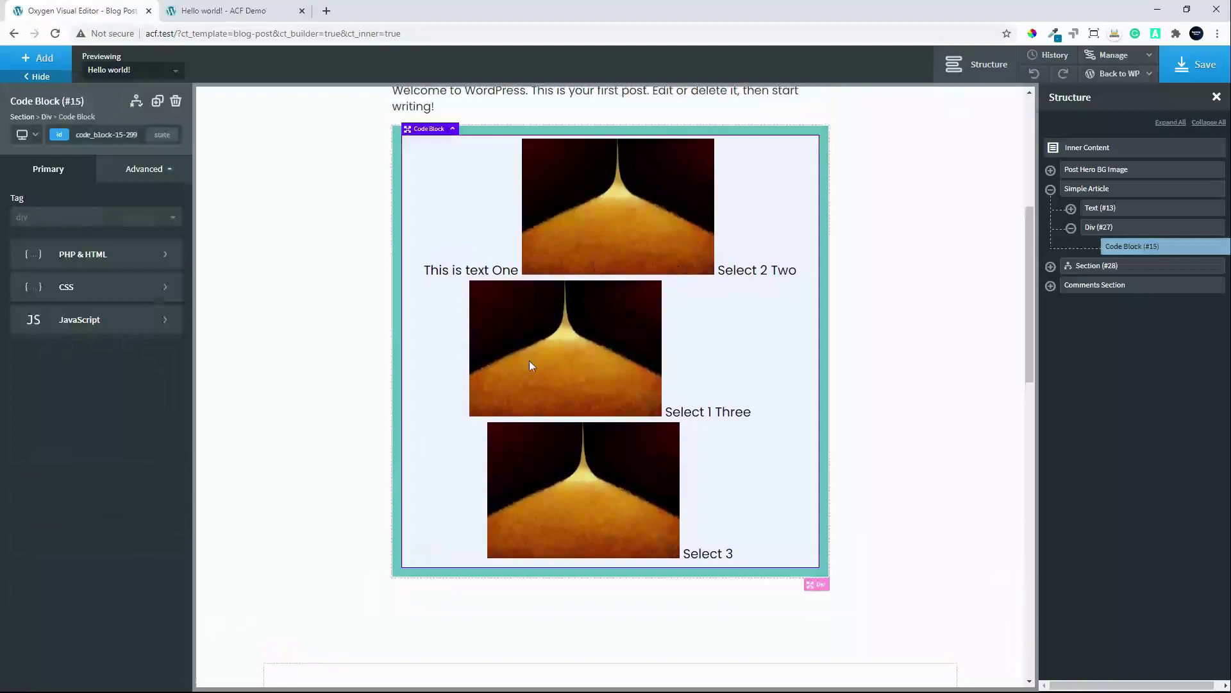
pyautogui.click(96, 255)
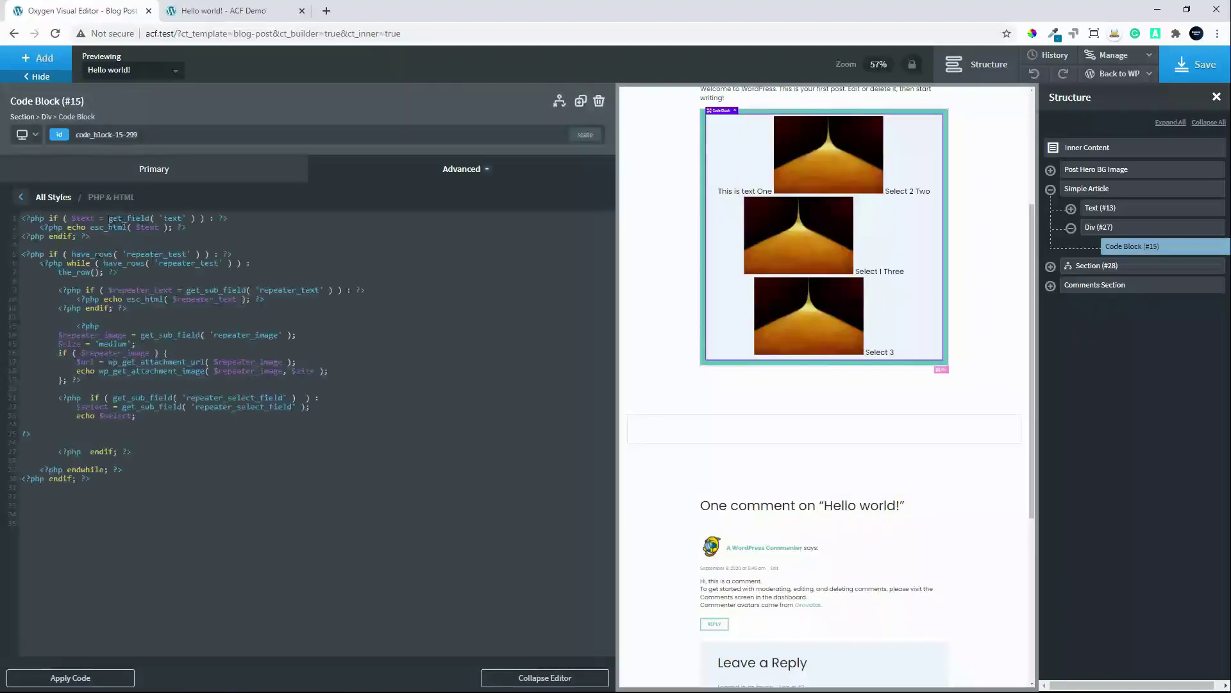
pyautogui.click(157, 218)
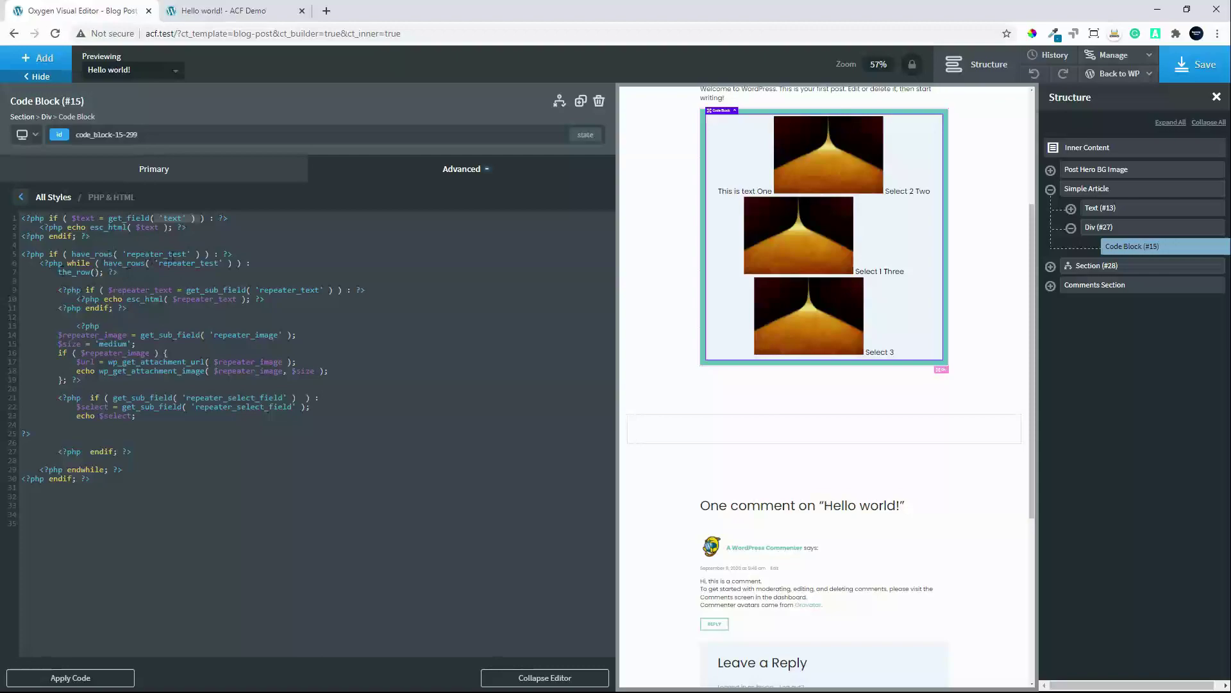
pyautogui.moveTo(195, 302); pyautogui.dragTo(223, 315)
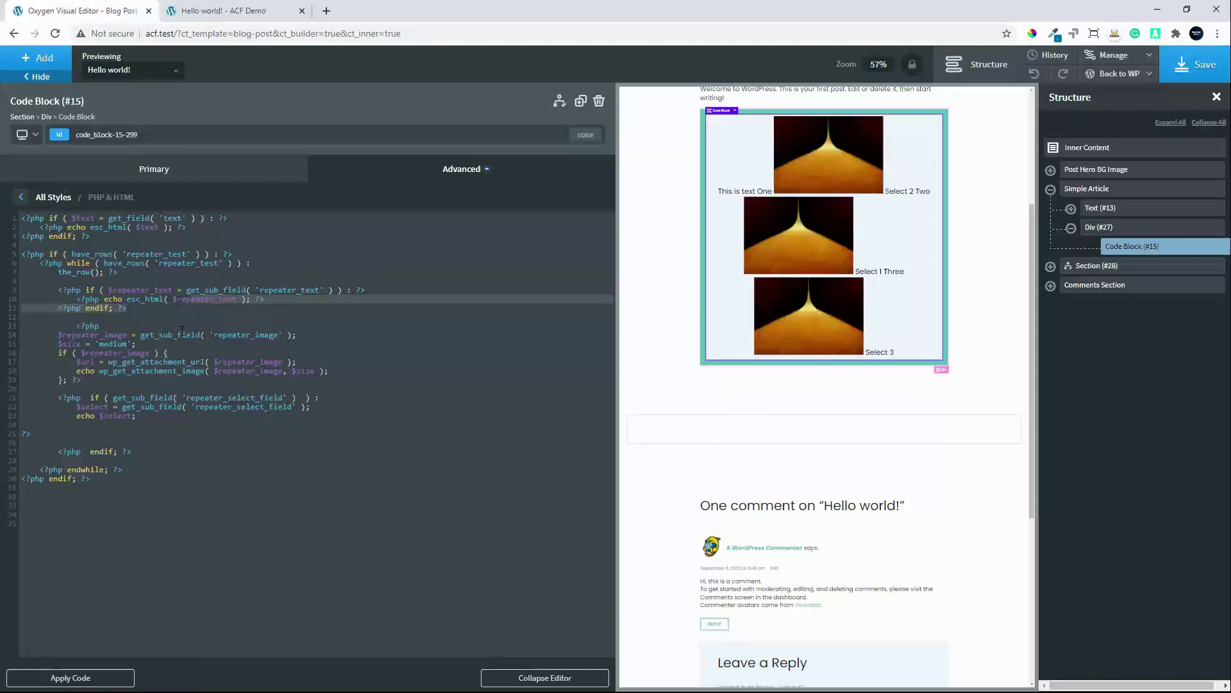
pyautogui.moveTo(181, 331); pyautogui.dragTo(229, 375)
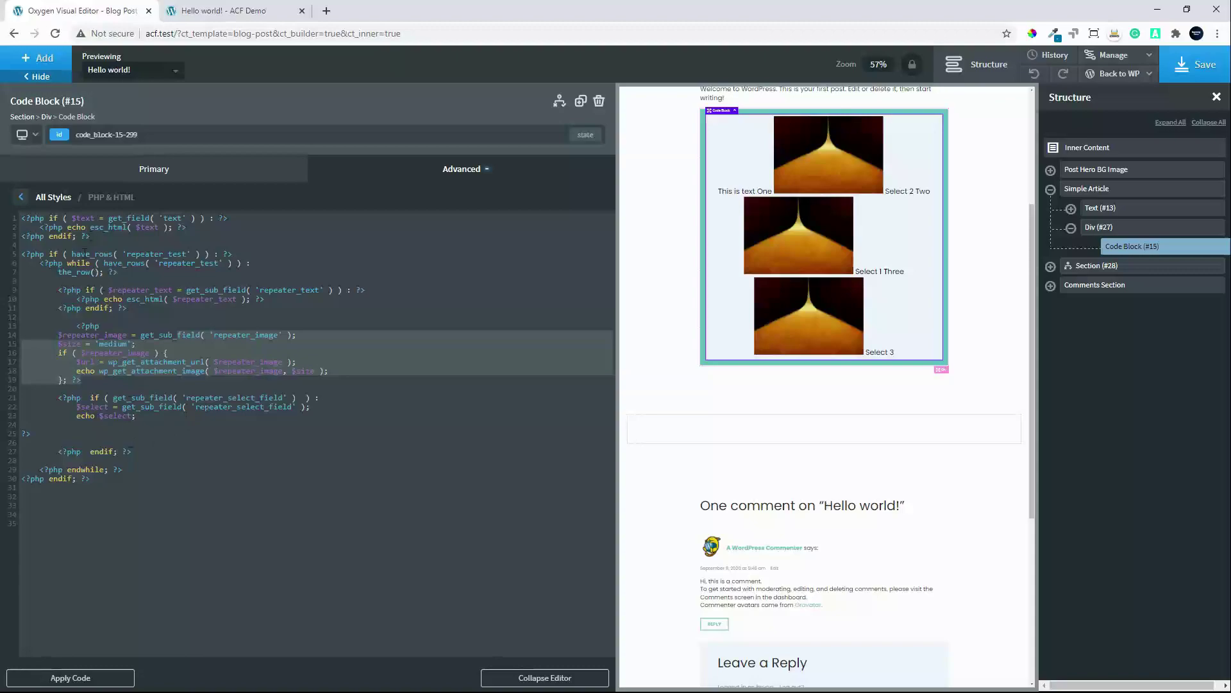
pyautogui.moveTo(98, 236); pyautogui.dragTo(21, 218)
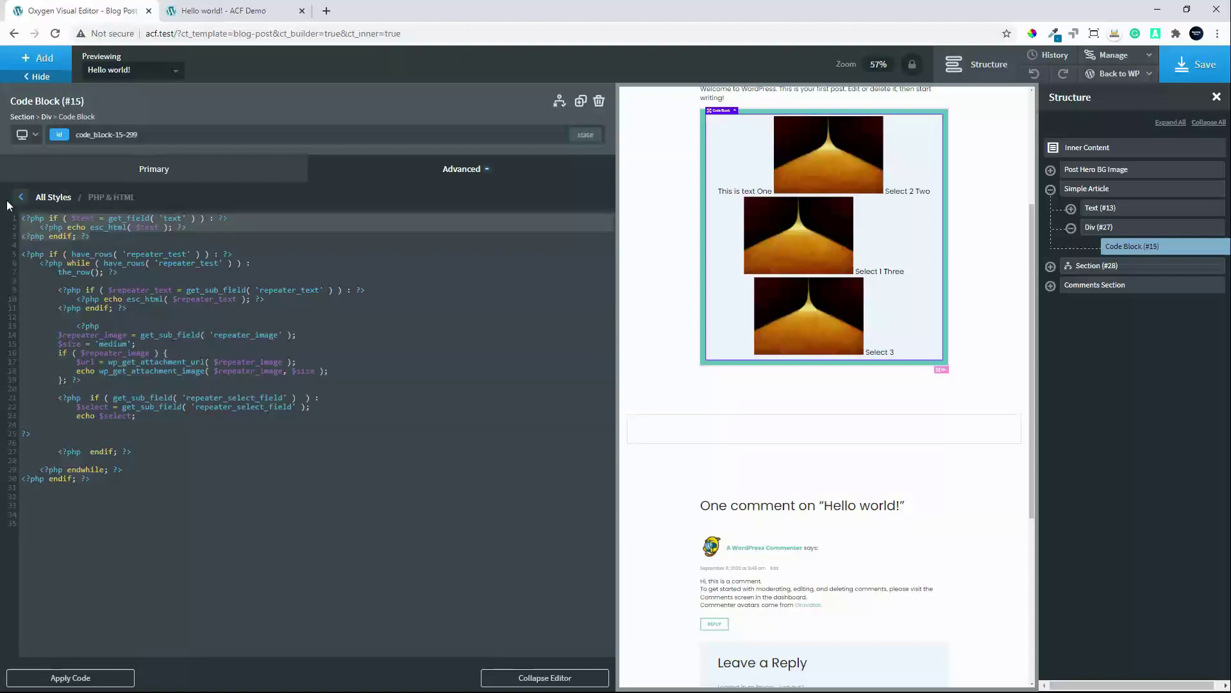
pyautogui.click(103, 236)
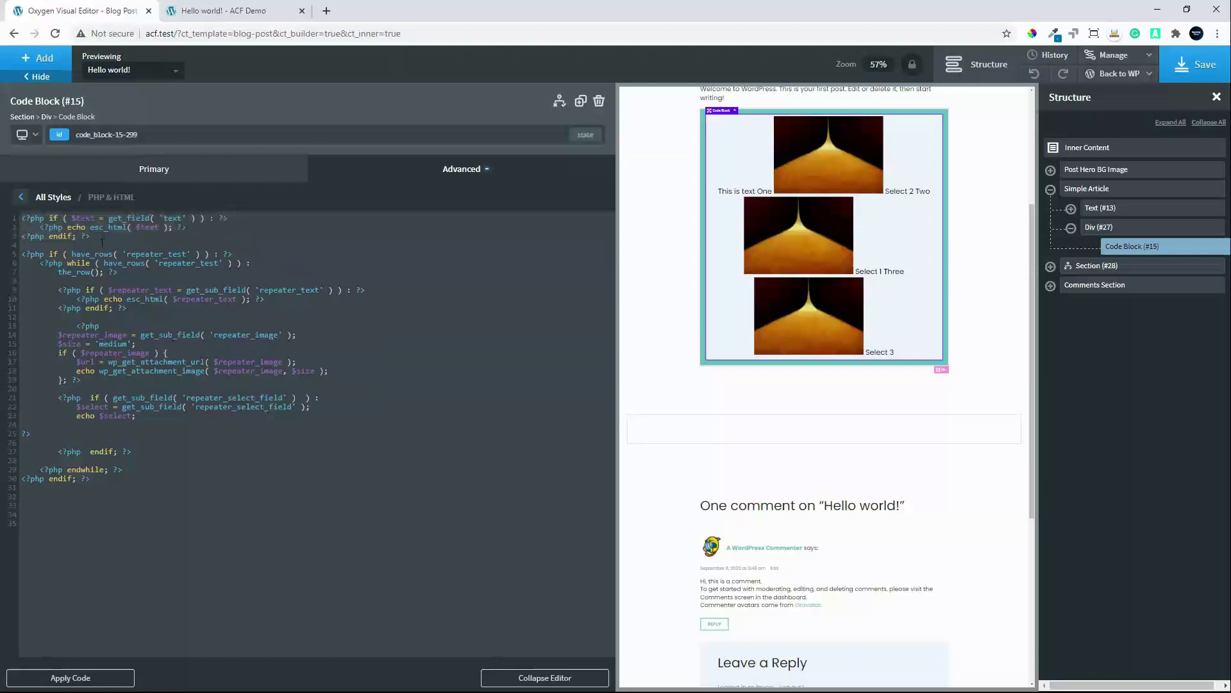
pyautogui.moveTo(21, 244); pyautogui.dragTo(207, 370)
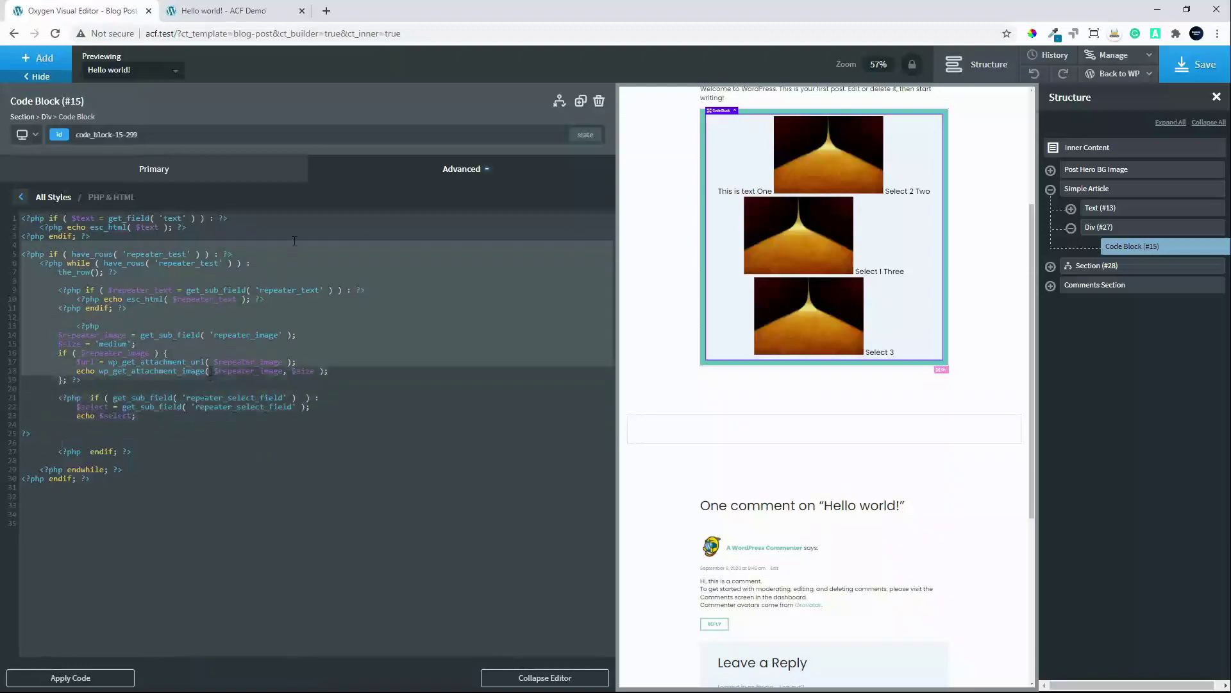
pyautogui.click(197, 240)
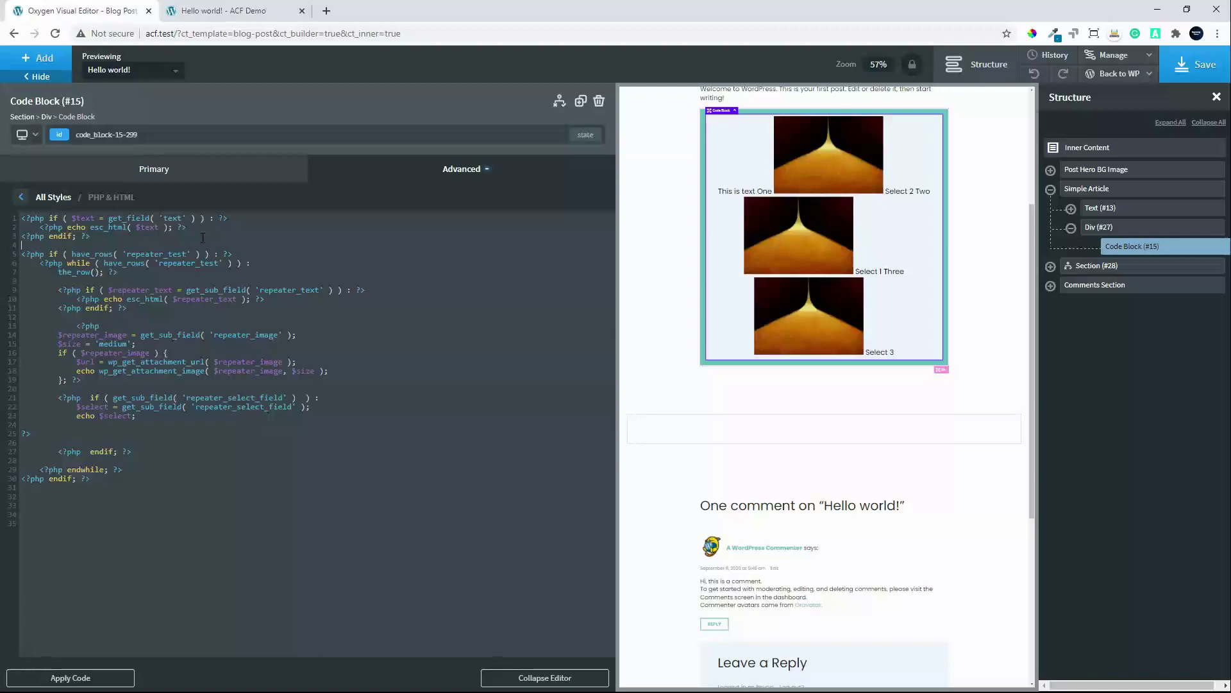
pyautogui.click(692, 439)
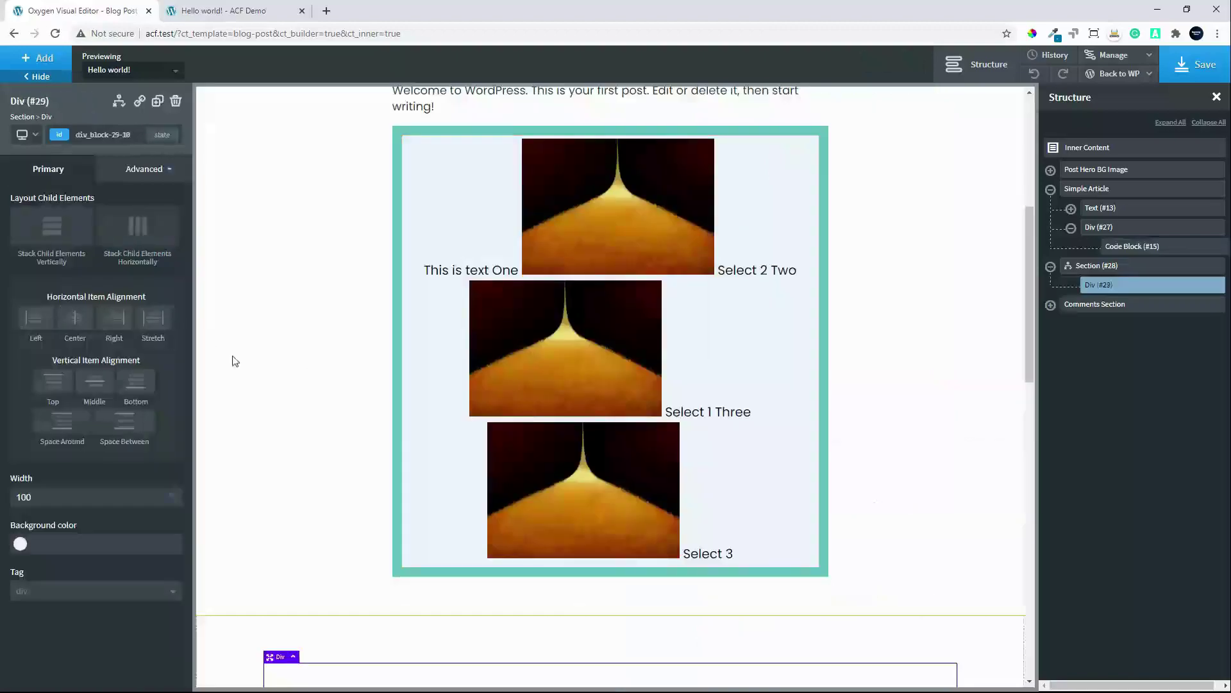
# Wrap all of the code block's PHP in a div element with the attribute calss="content-wrap"
pyautogui.click(447, 360)
pyautogui.click(56, 254)
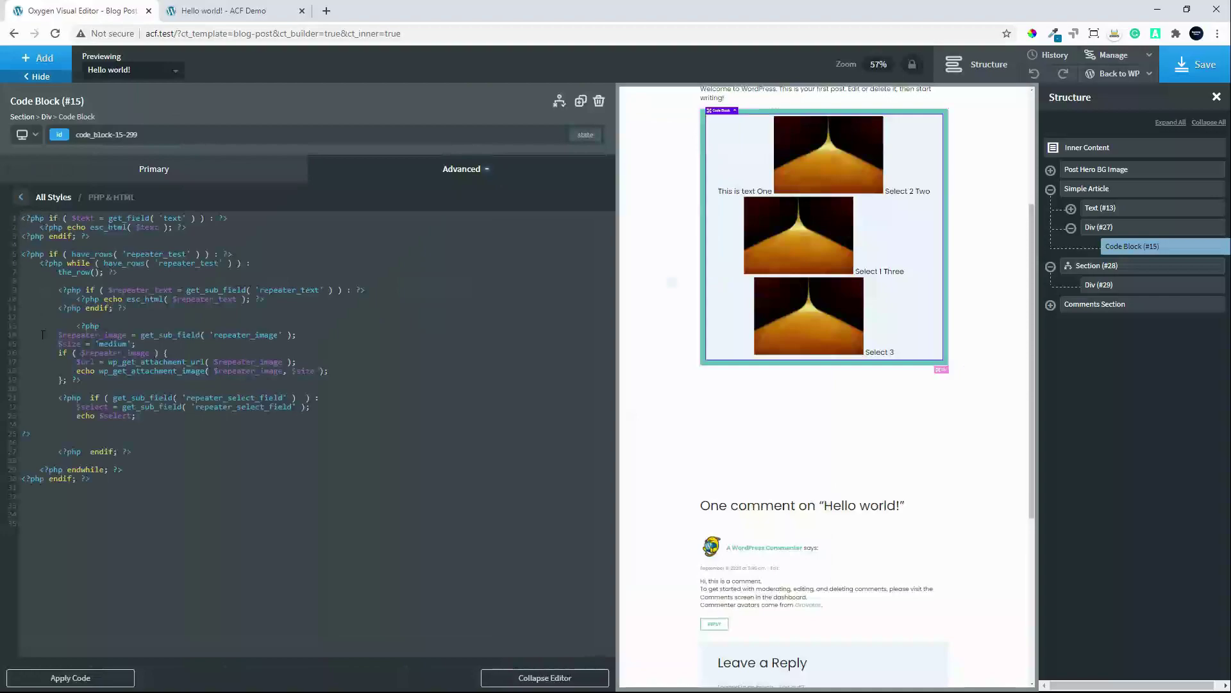
pyautogui.write('<div')
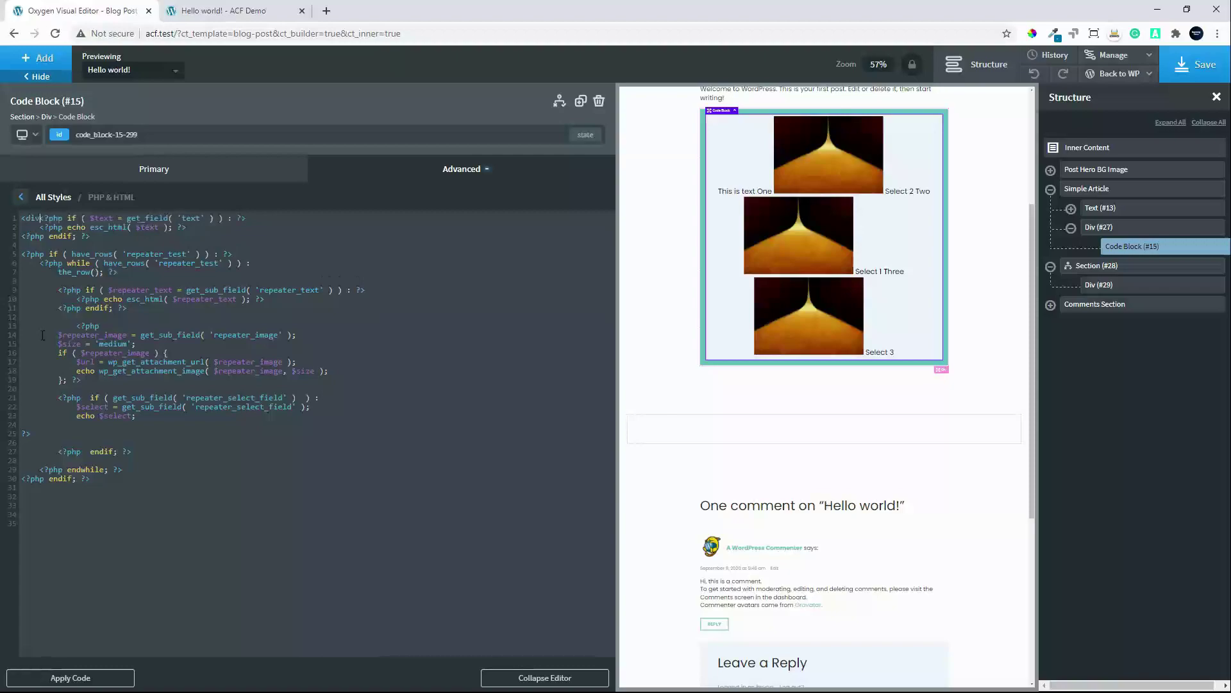
pyautogui.write('>')
pyautogui.press('Return')
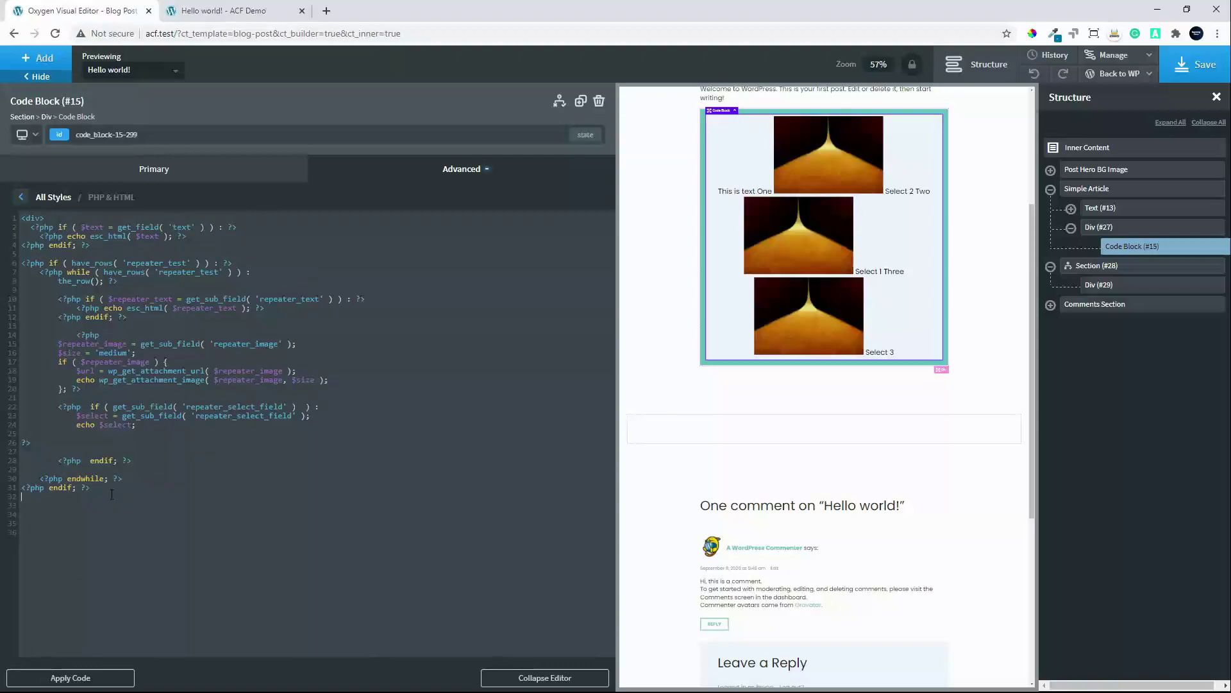
pyautogui.write('</div>')
pyautogui.click(41, 218)
pyautogui.write('calss="content-wrap')
# Add the class content-wrap to the empty div in the new section
pyautogui.click(742, 435)
pyautogui.click(100, 134)
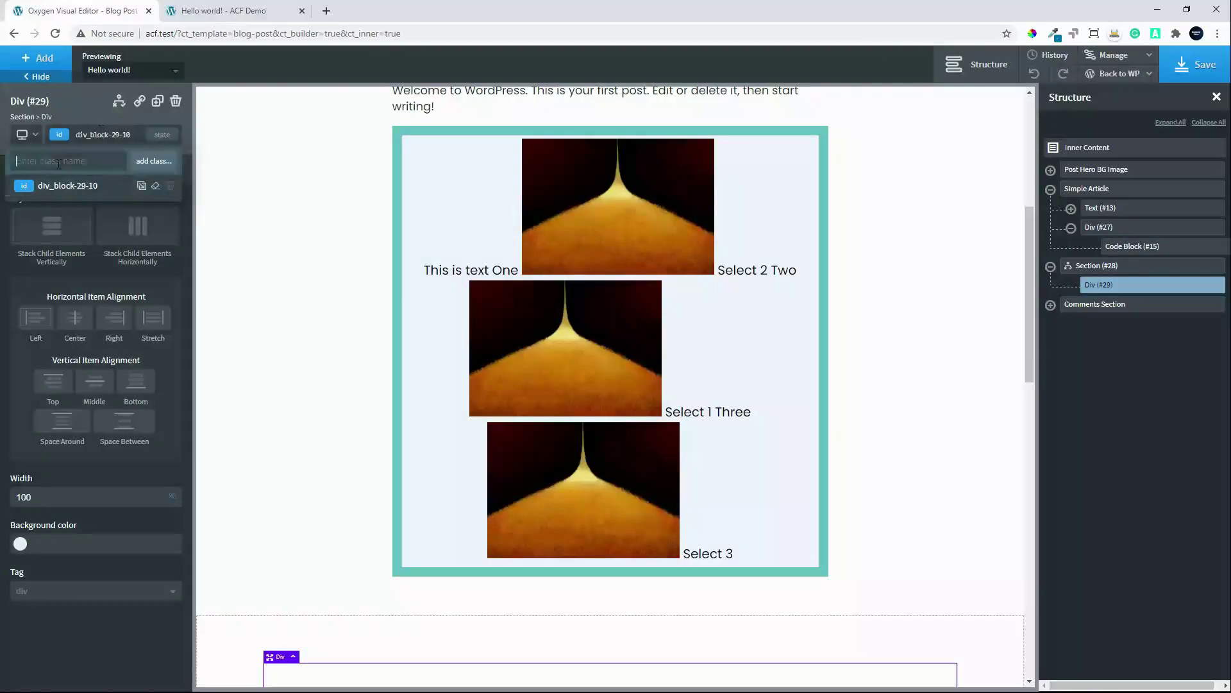
pyautogui.click(154, 165)
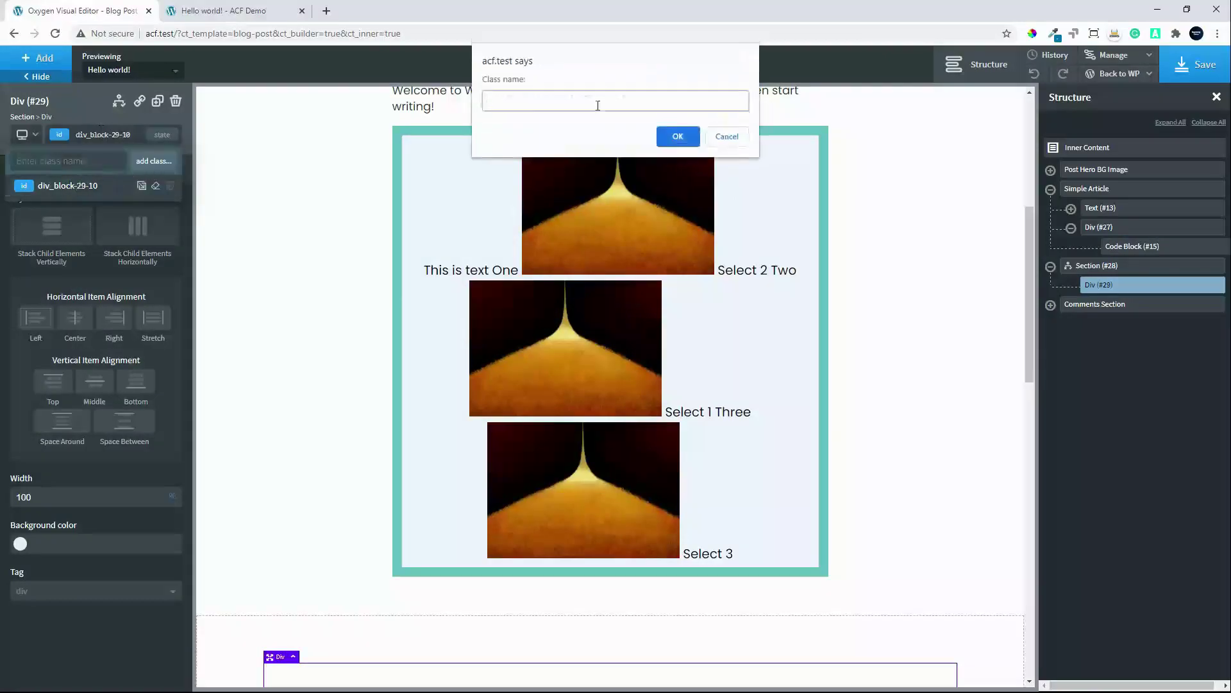
pyautogui.write('content-wrap')
pyautogui.click(679, 137)
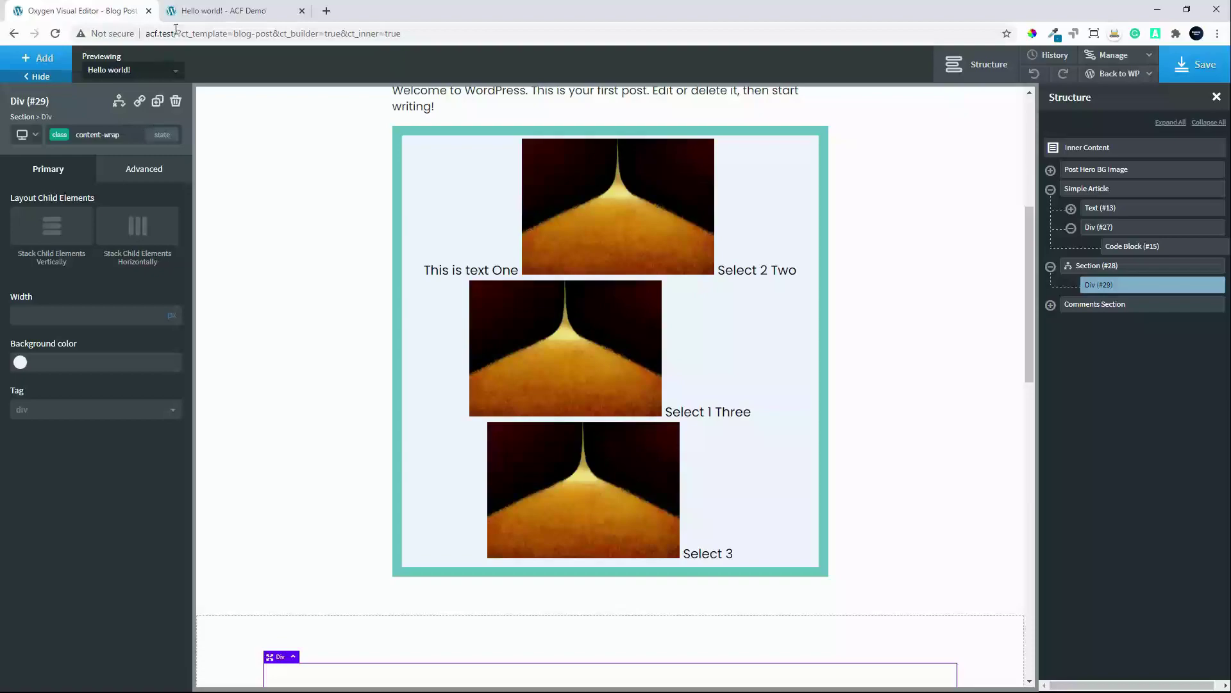
# Wrap the echo of the text field in its own div inside the code block's PHP and HTML
pyautogui.click(551, 243)
pyautogui.click(80, 252)
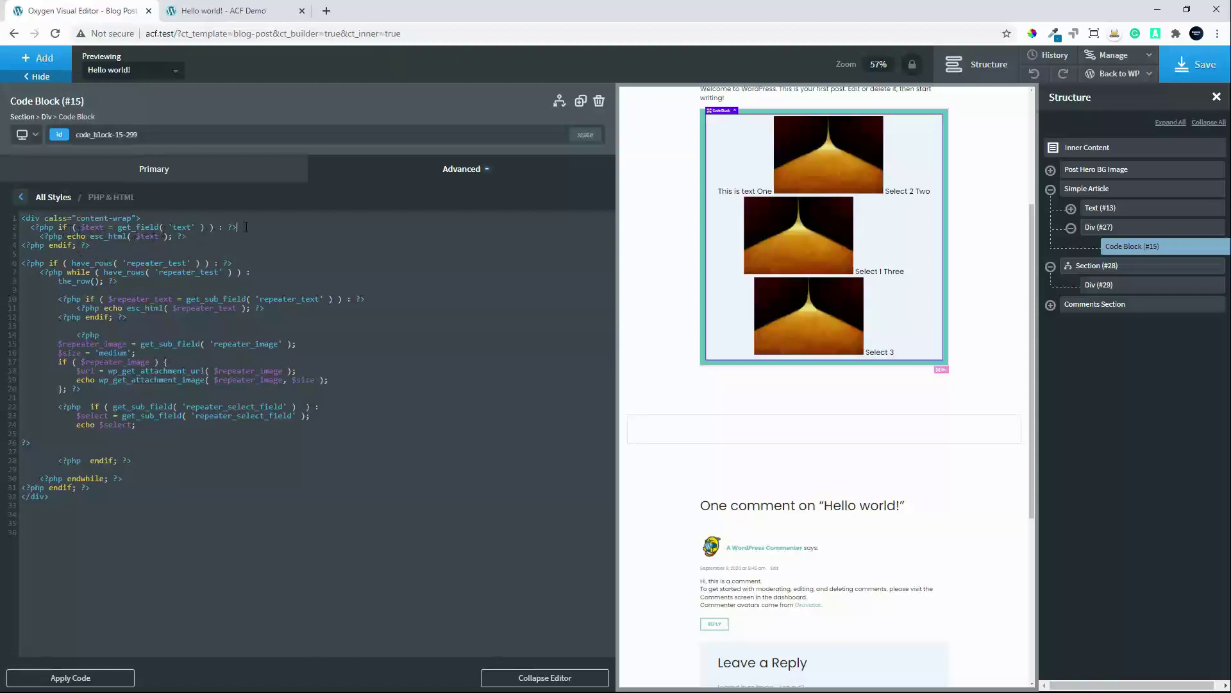
pyautogui.press('Return')
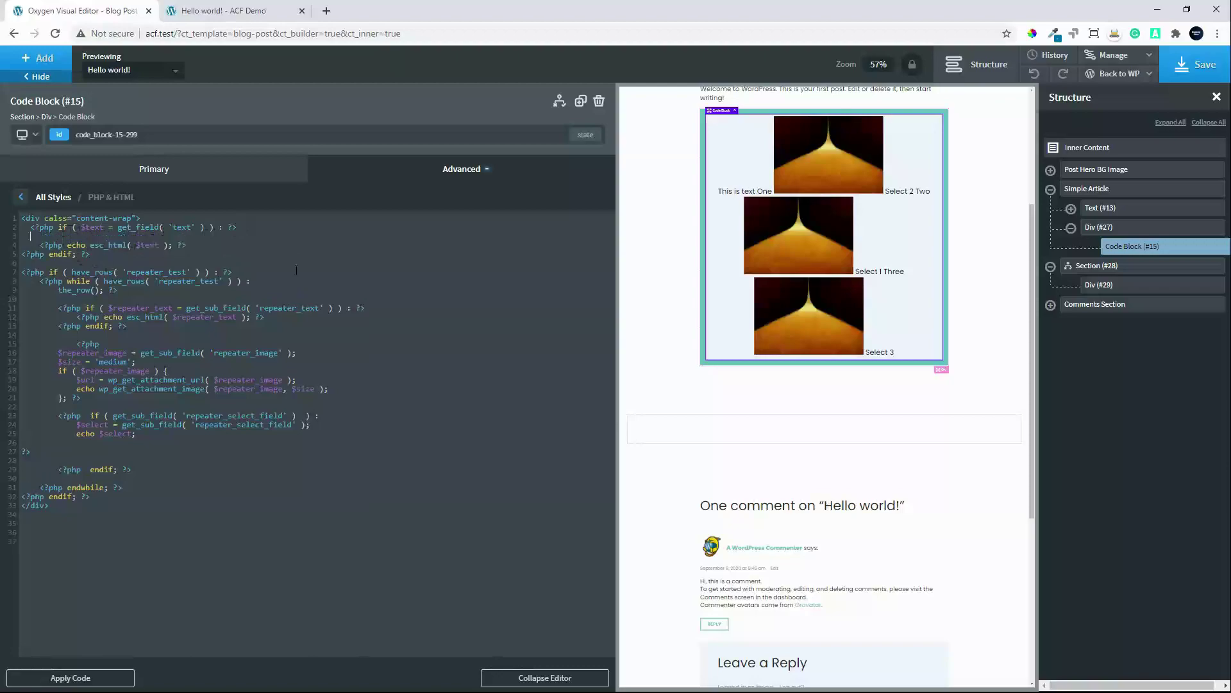
pyautogui.write('<div>')
pyautogui.press('Return')
pyautogui.write('<')
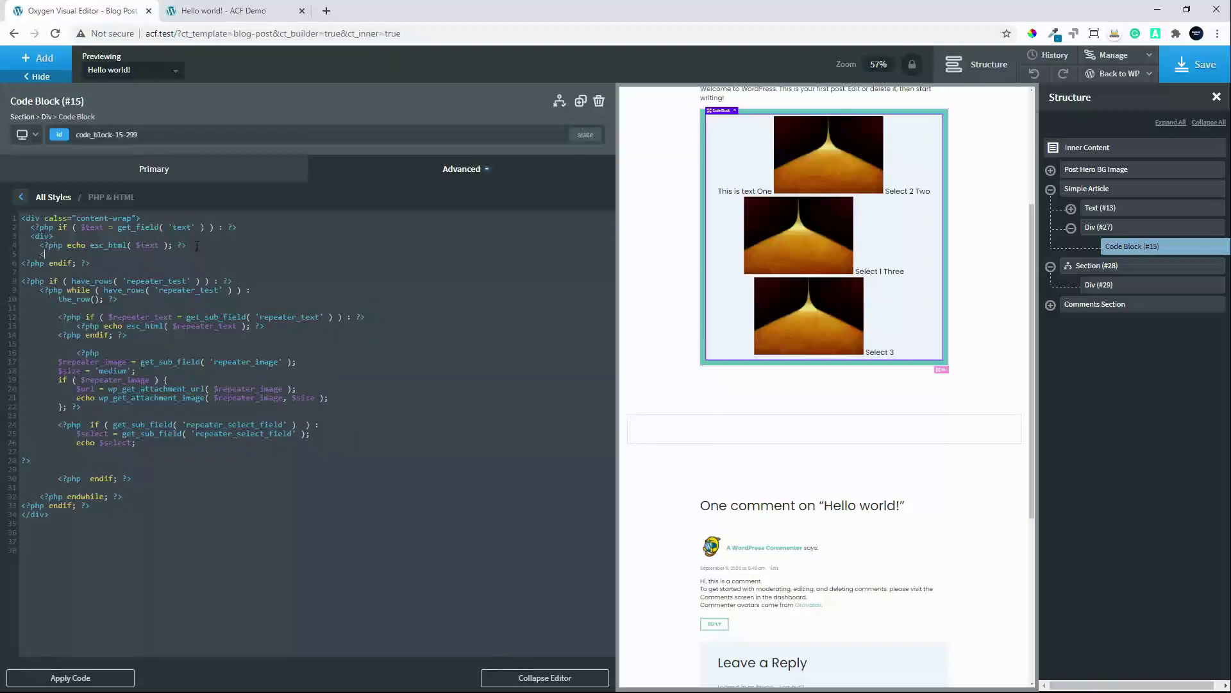
pyautogui.write('/div>')
# Give the div around the text field's echo the class content-text and copy the class name
pyautogui.write(' class=')
pyautogui.write('"')
pyautogui.write('conte')
pyautogui.write('nt-wra')
pyautogui.press('BackSpace')
pyautogui.write('ap')
pyautogui.press('BackSpace')
pyautogui.press('BackSpace')
pyautogui.press('BackSpace')
pyautogui.press('BackSpace')
pyautogui.write('text')
pyautogui.moveTo(105, 236); pyautogui.dragTo(142, 236)
pyautogui.hotkey('ctrl', 'c')
pyautogui.click(511, 678)
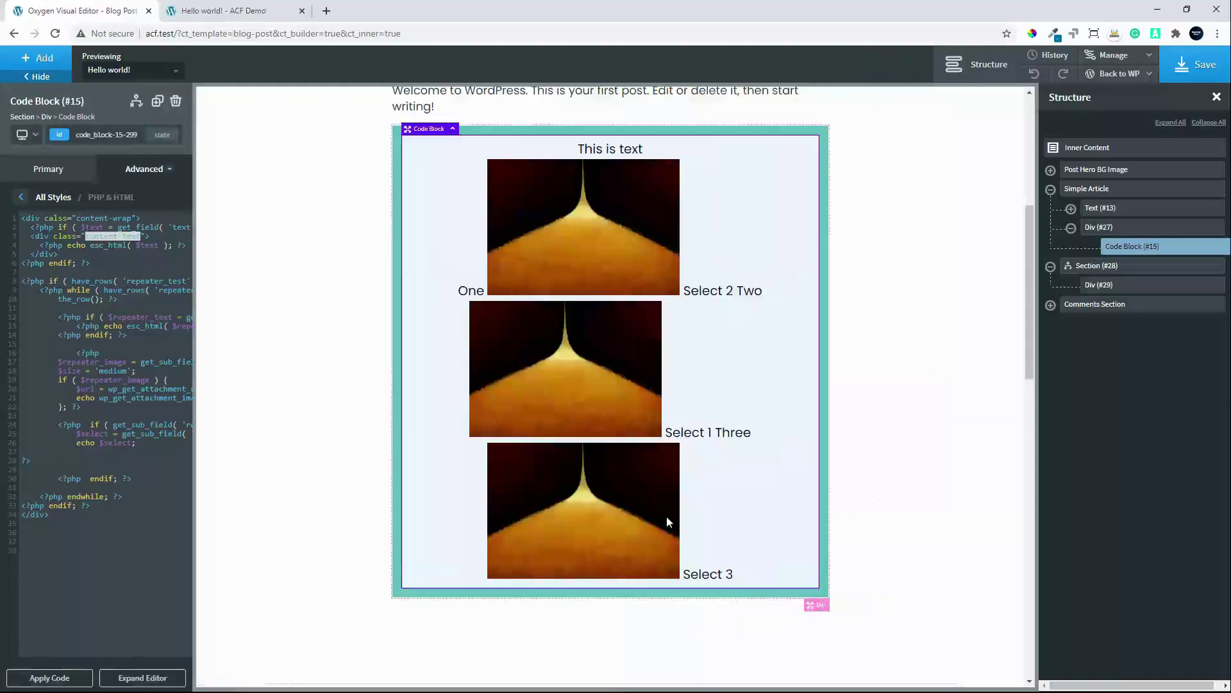
# Add a Div inside the content-wrap div of the new section and assign it the class content-text
pyautogui.click(391, 659)
pyautogui.scroll(-2, 366, 624)
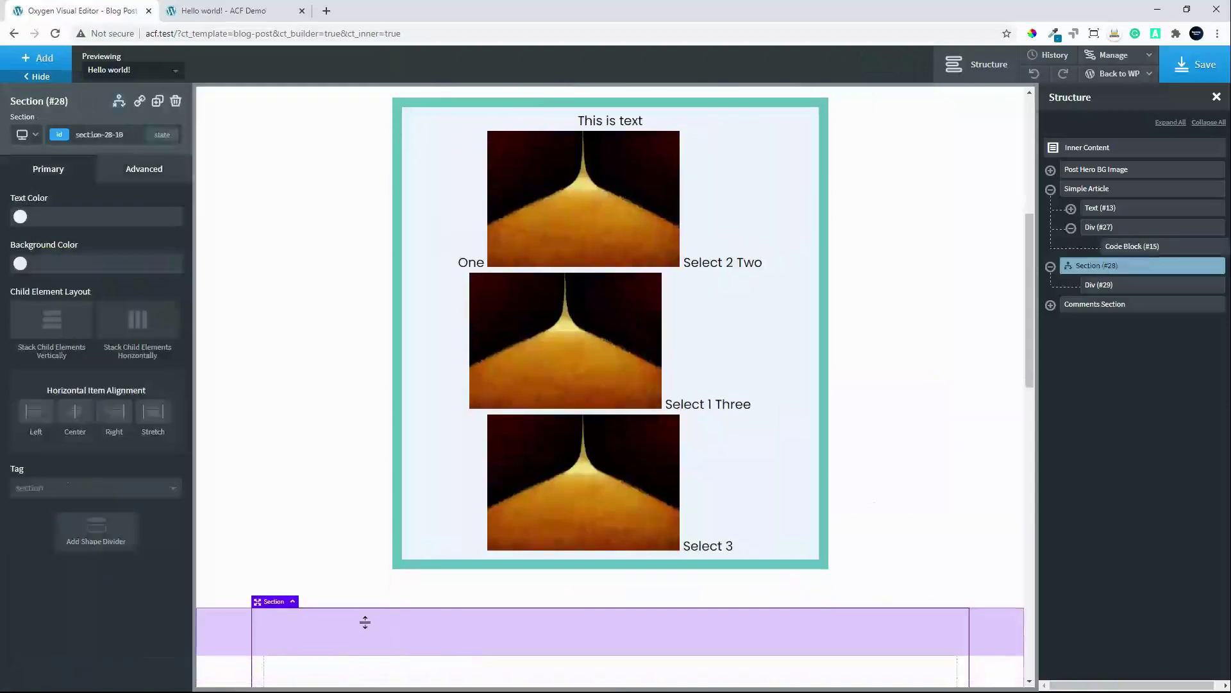
pyautogui.click(343, 640)
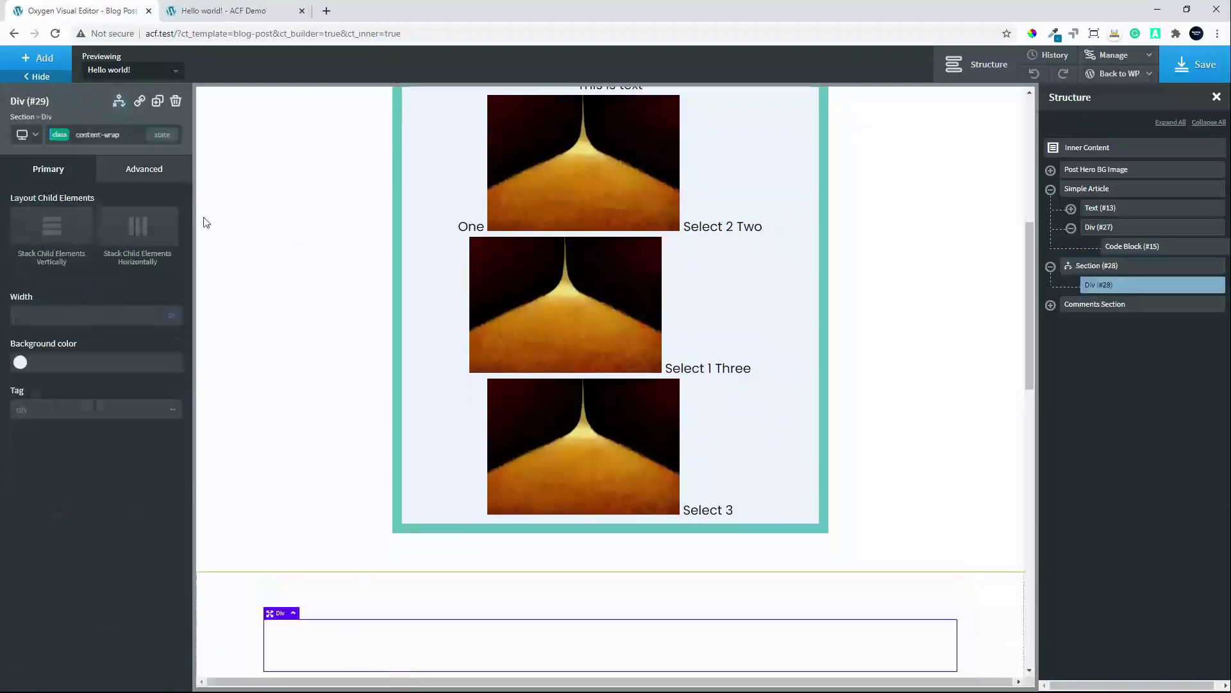
pyautogui.click(29, 64)
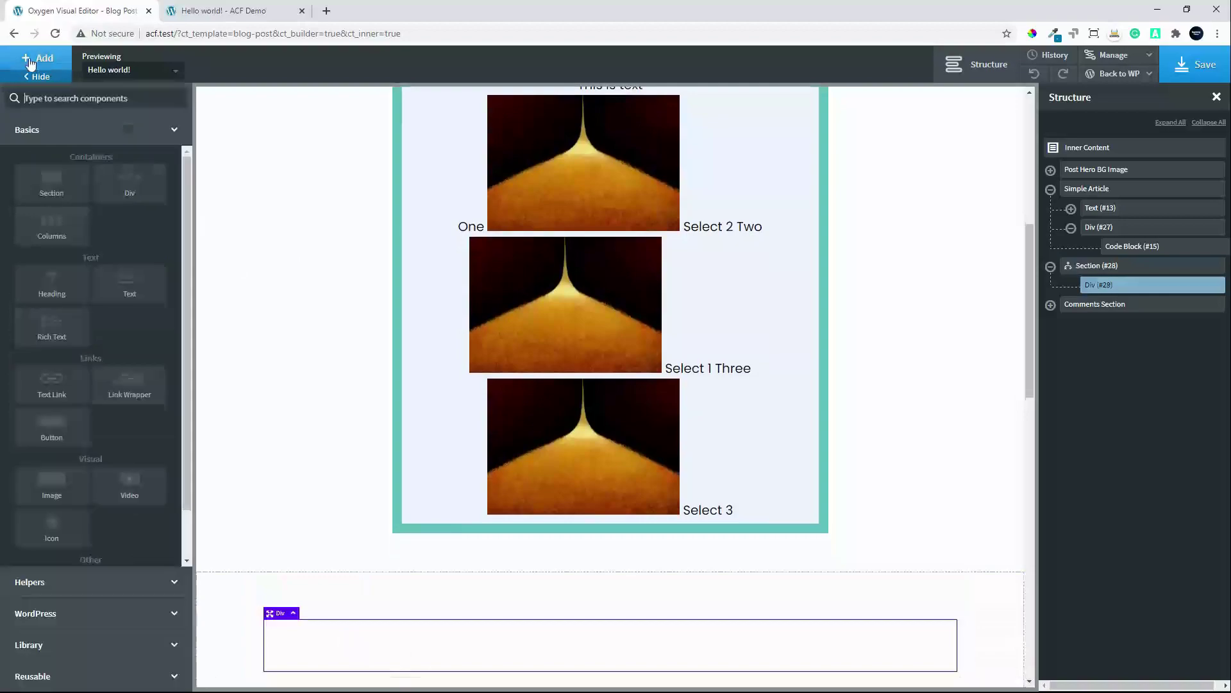
pyautogui.click(129, 183)
pyautogui.click(97, 134)
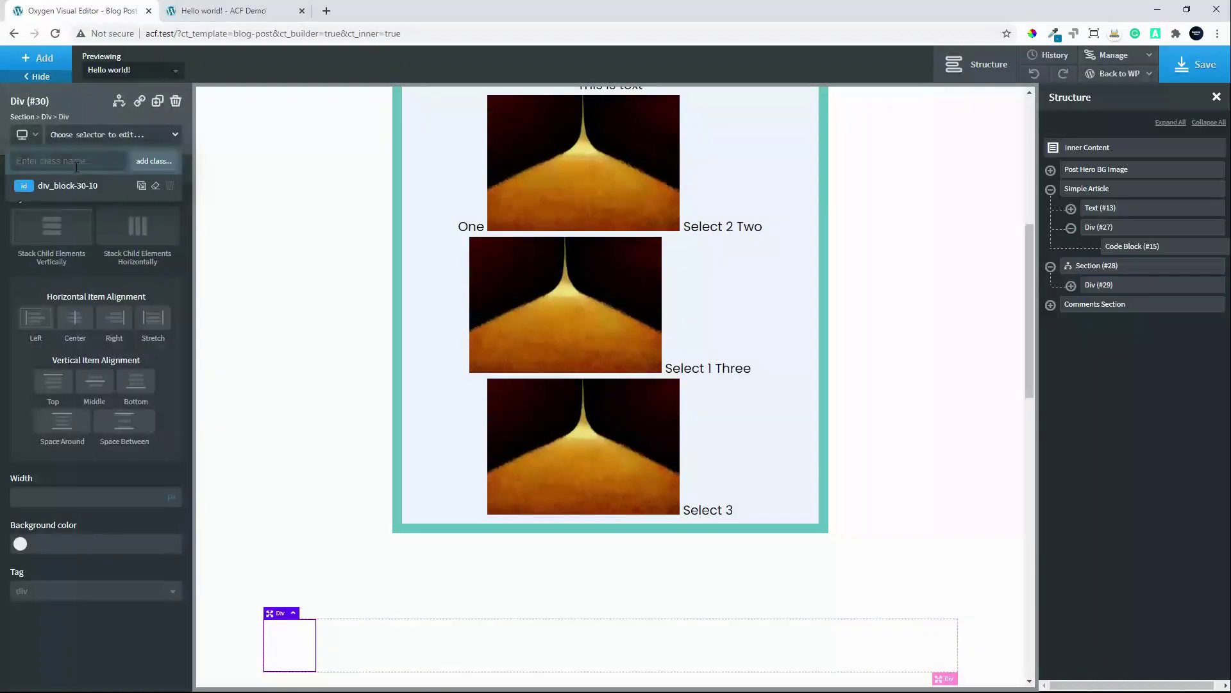
pyautogui.hotkey('ctrl', 'v')
pyautogui.click(152, 165)
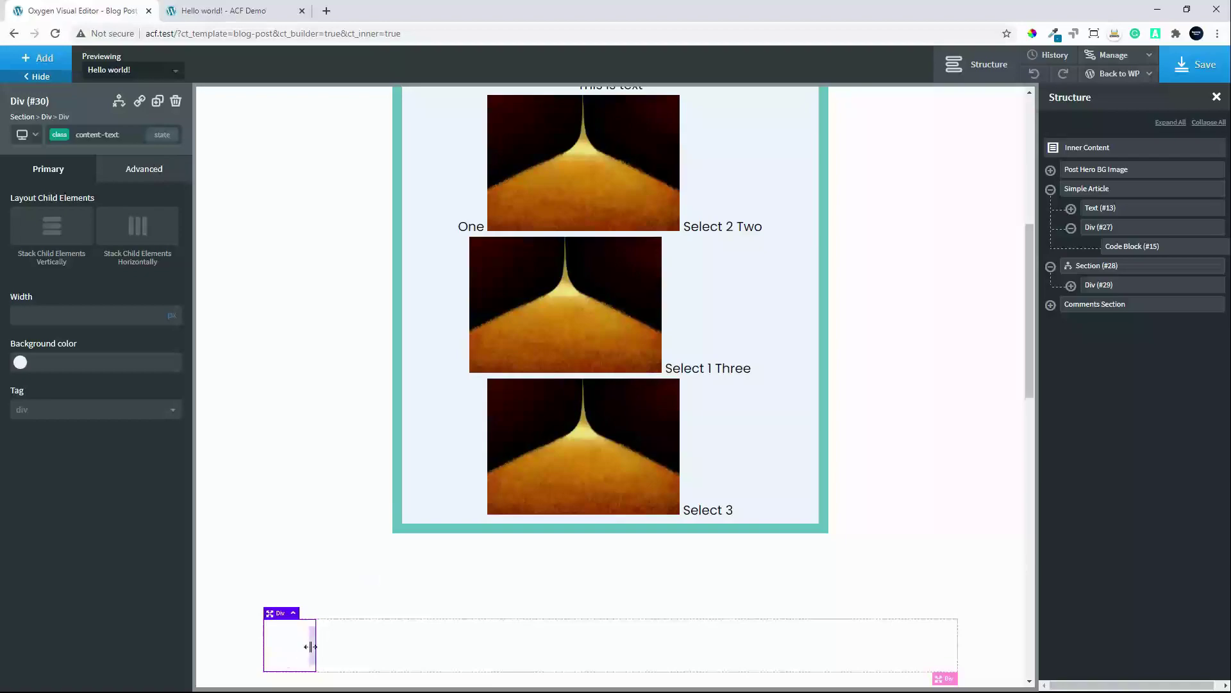
# Apply the code block's PHP and HTML to refresh the preview
pyautogui.click(556, 290)
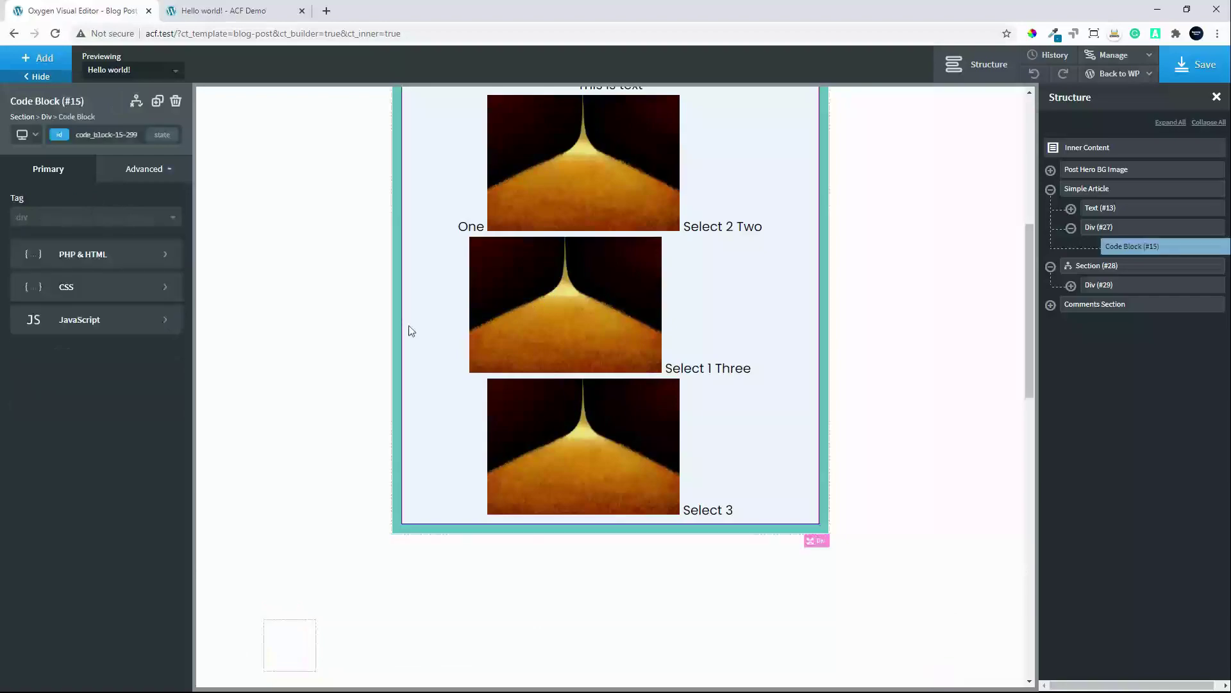
pyautogui.click(106, 256)
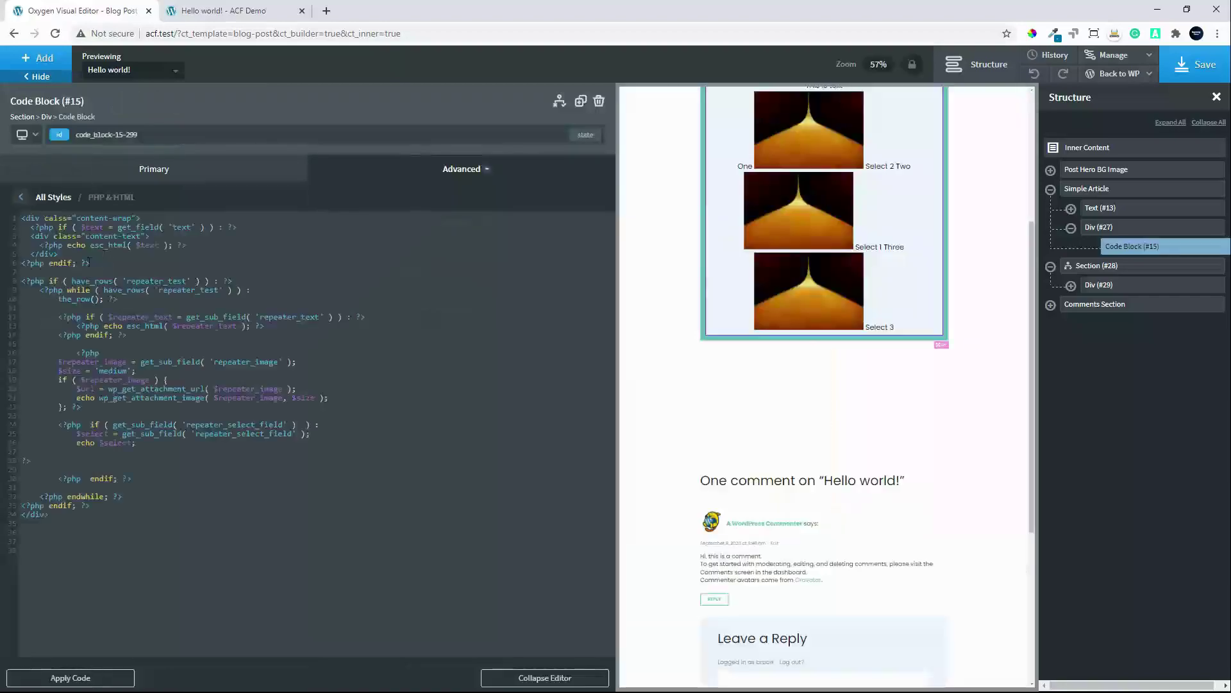
pyautogui.click(75, 679)
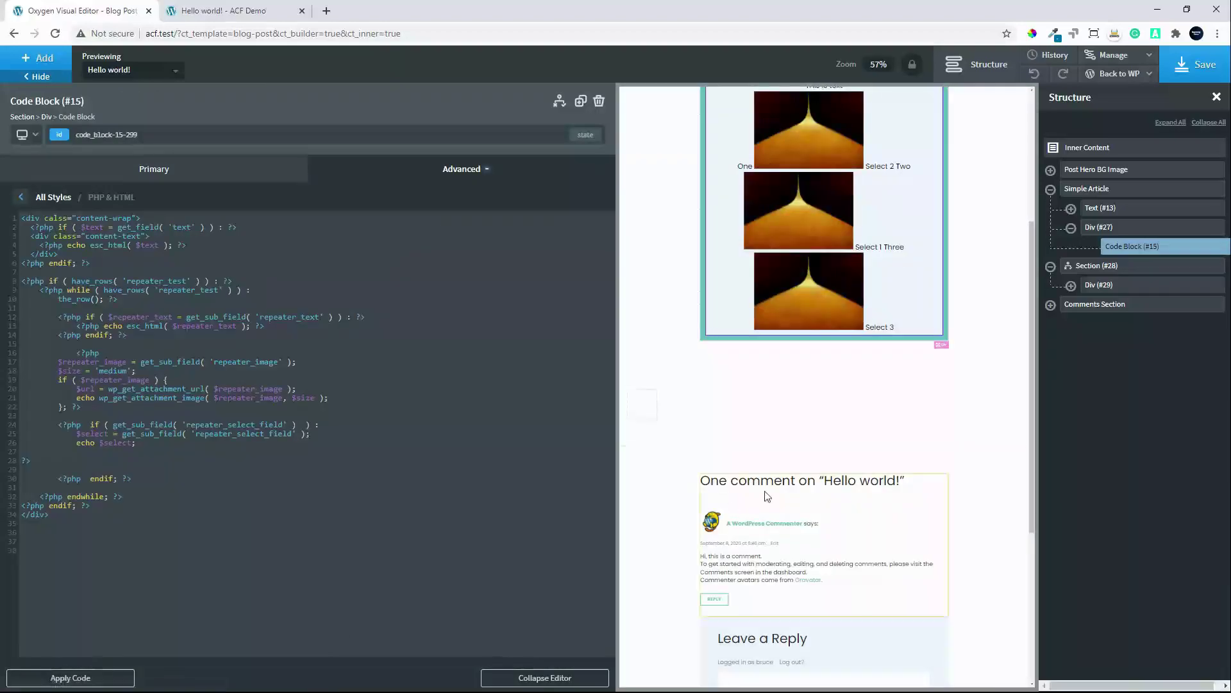
pyautogui.scroll(1, 767, 496)
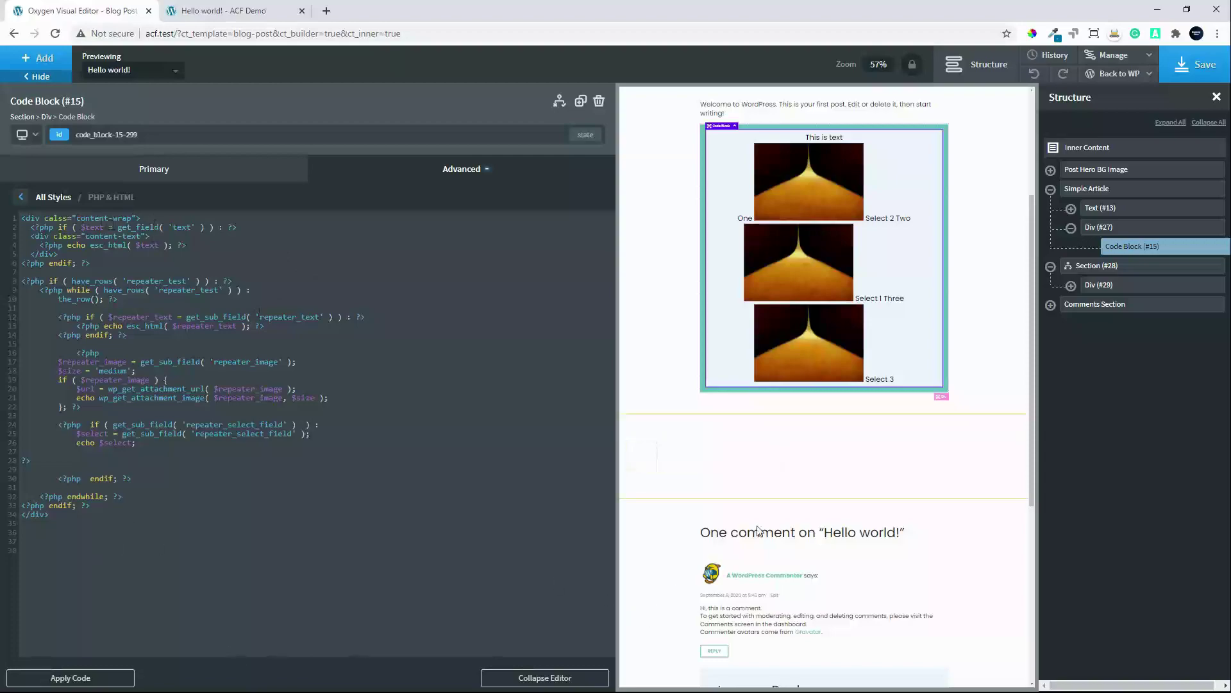
# Set the content-text class to stack its child elements vertically with a width of 100 percent
pyautogui.click(640, 457)
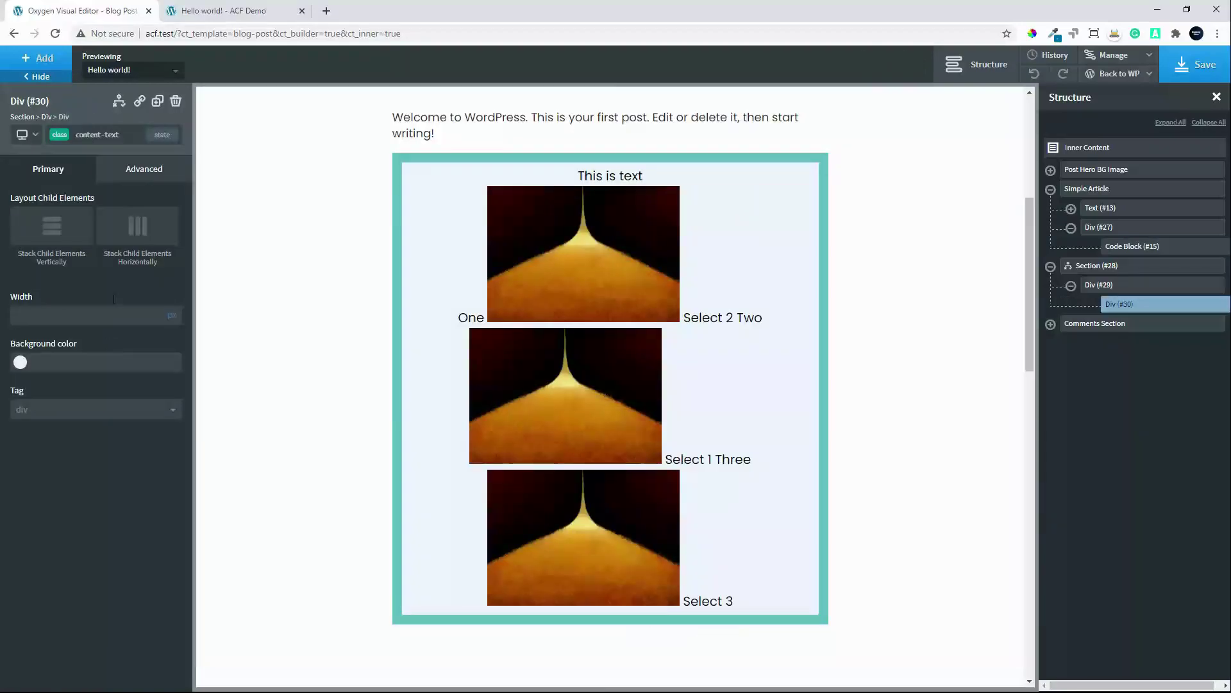
pyautogui.click(141, 170)
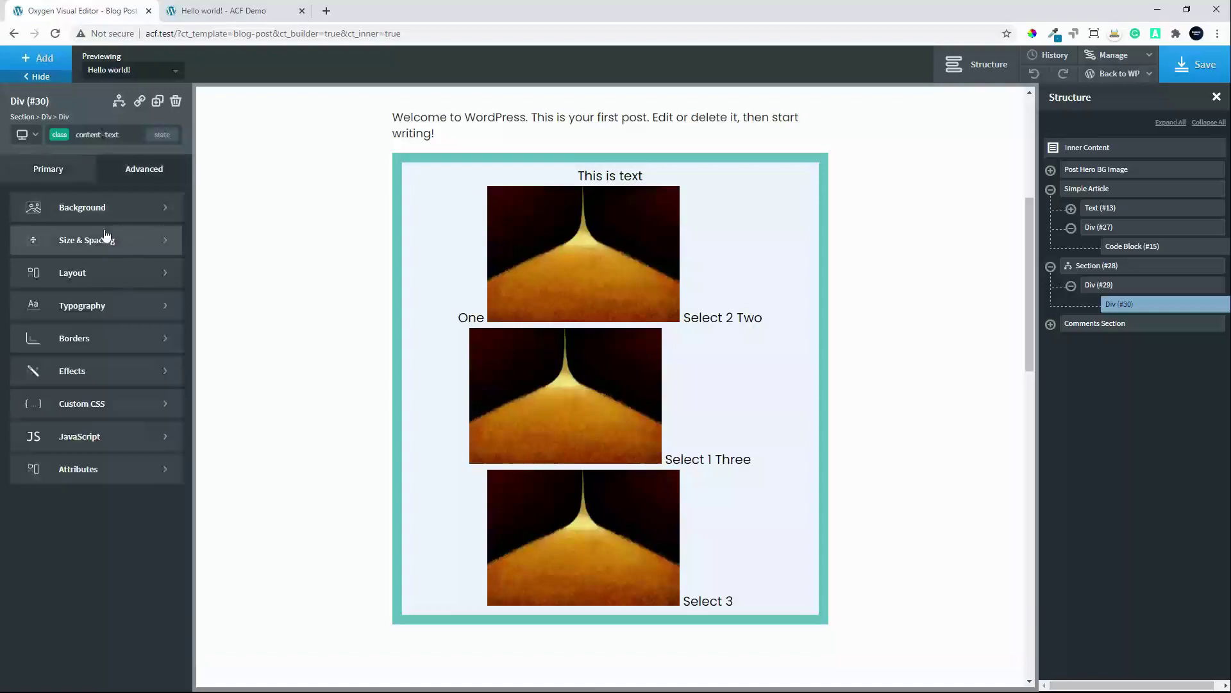
pyautogui.click(58, 172)
pyautogui.click(51, 232)
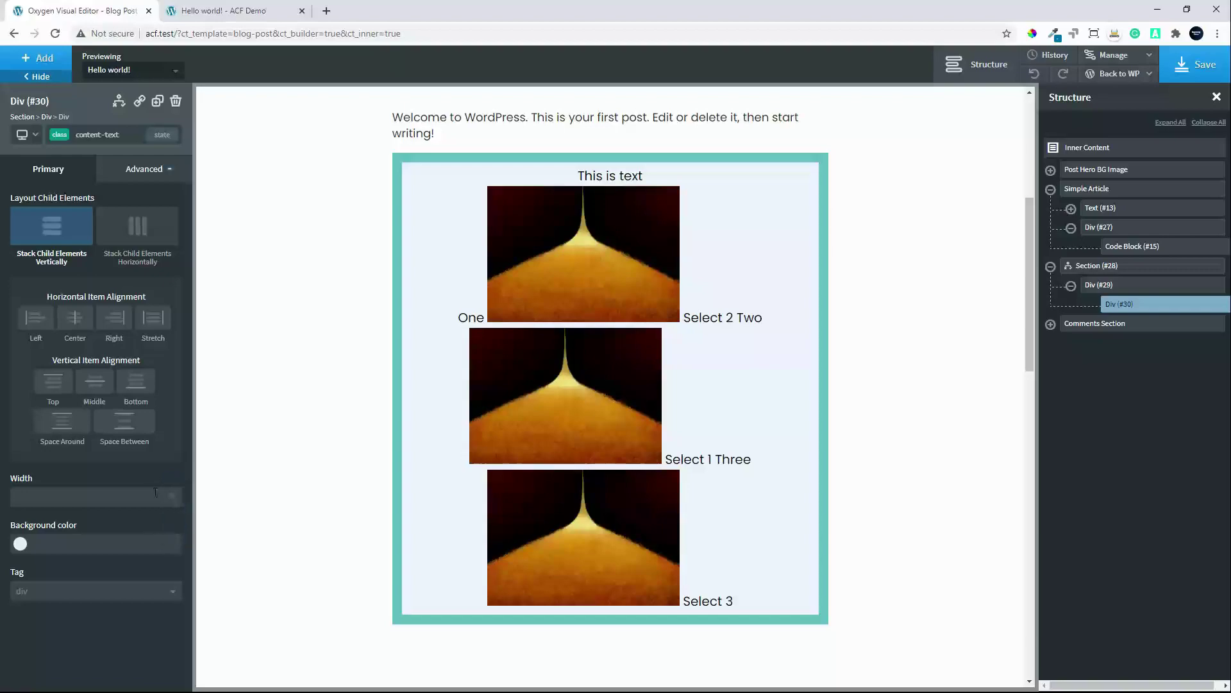
pyautogui.click(108, 498)
pyautogui.write('100')
# Try a bottom margin of 20 px on the content-text class, and clear it again
pyautogui.click(146, 176)
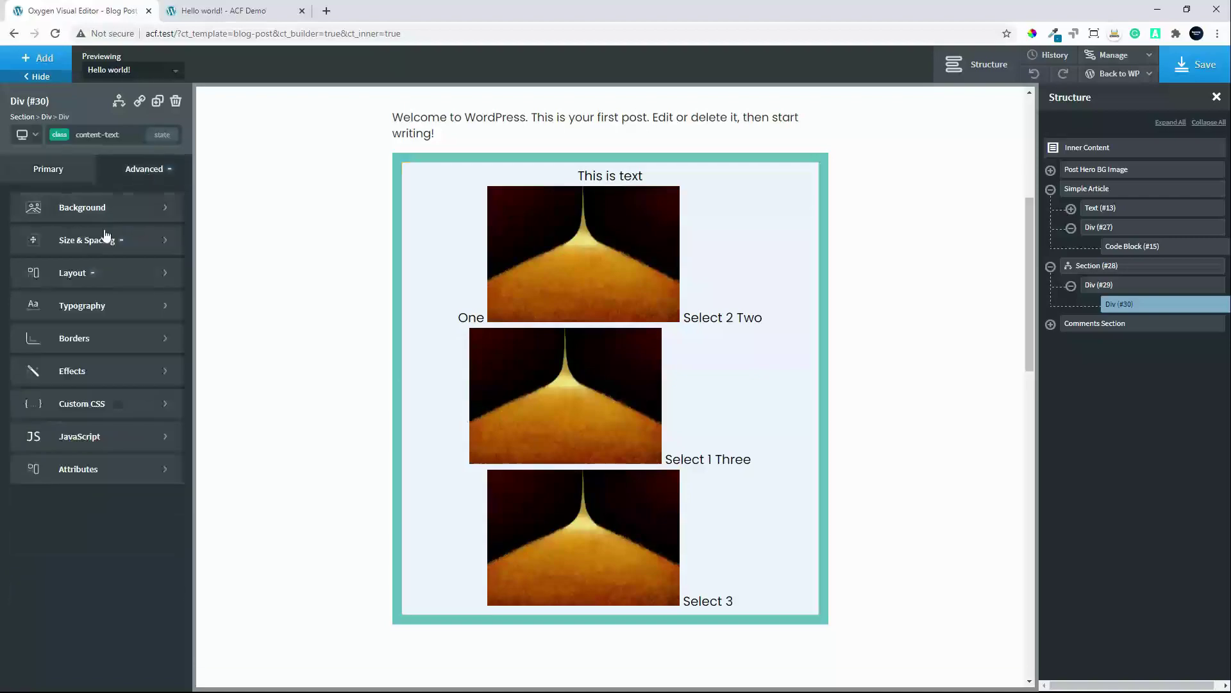
pyautogui.click(102, 239)
pyautogui.write('20')
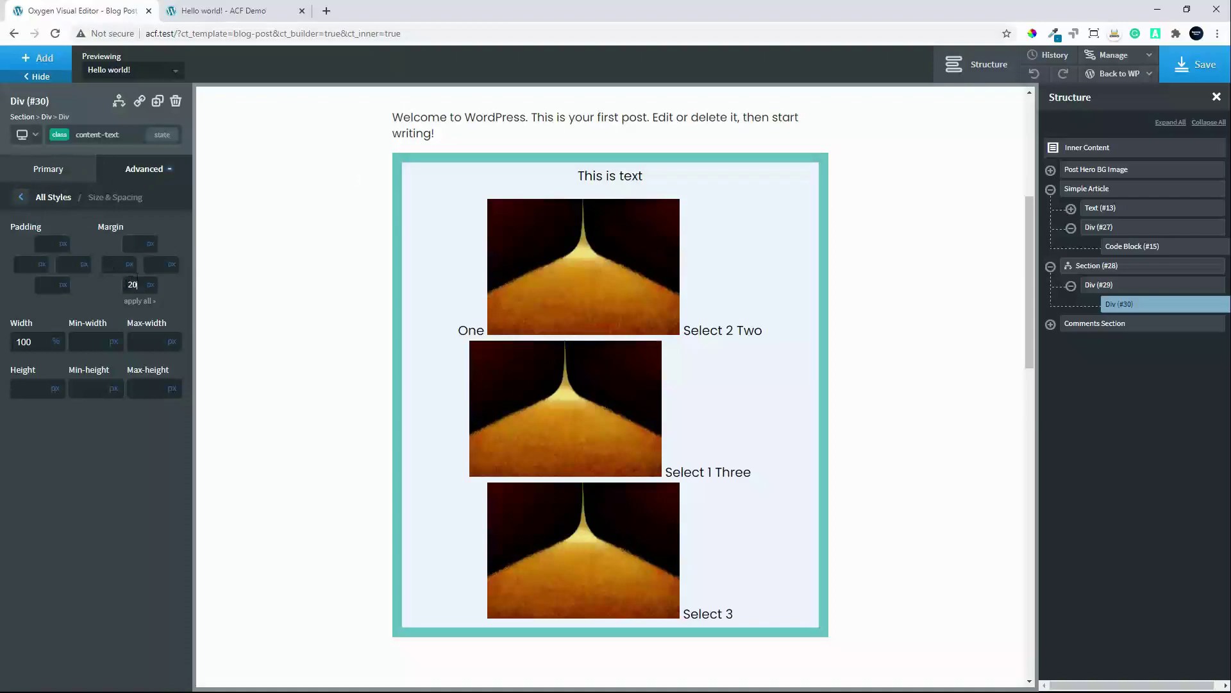
pyautogui.press('BackSpace')
pyautogui.press('BackSpace')
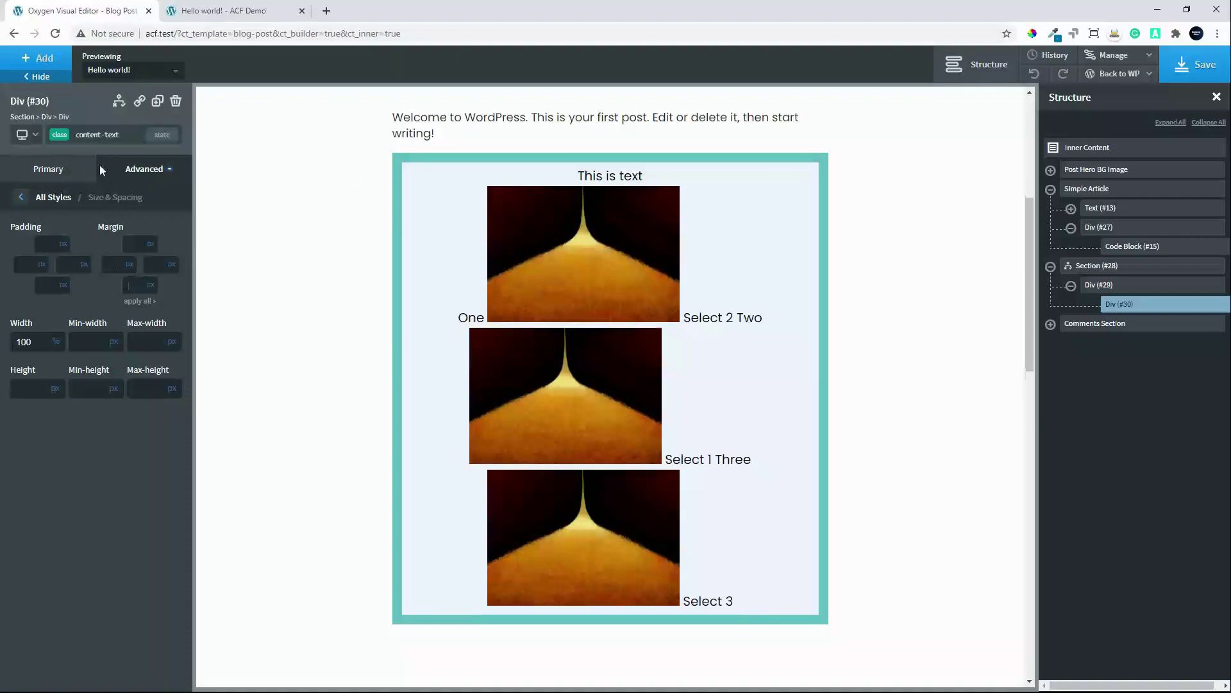
pyautogui.click(38, 174)
# Set the width of the content-wrap class to 100 percent
pyautogui.click(438, 186)
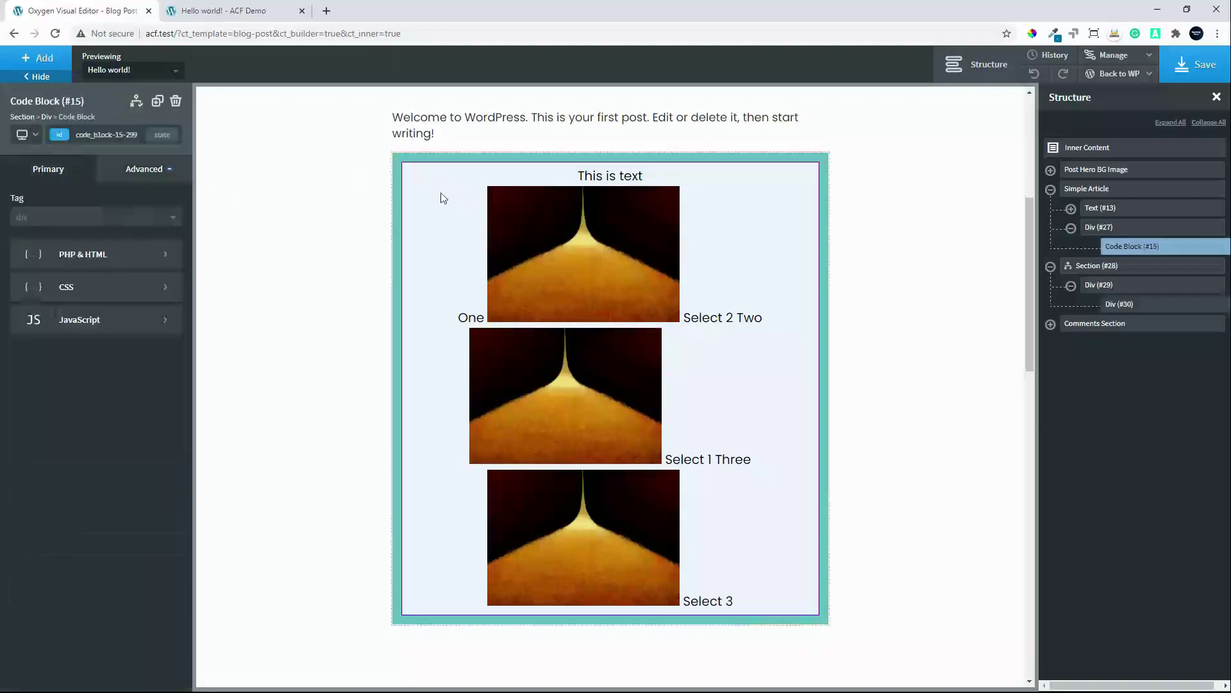
pyautogui.scroll(-1, 447, 628)
pyautogui.scroll(-1, 447, 629)
pyautogui.click(421, 664)
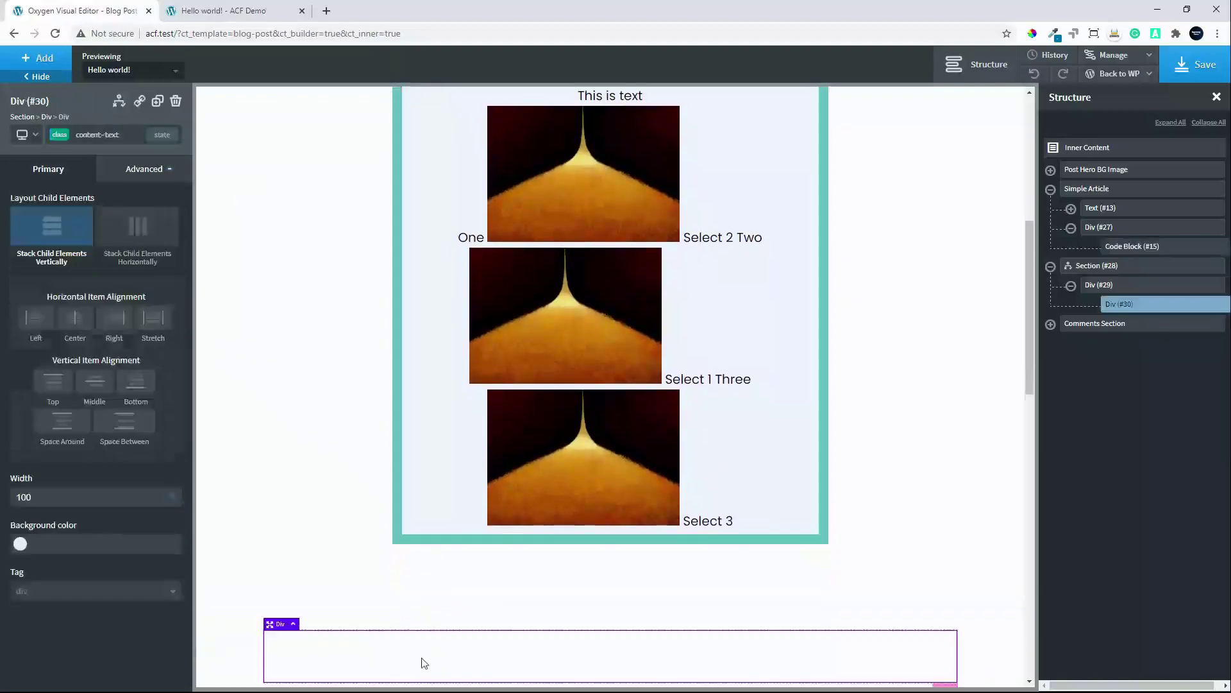
pyautogui.click(1098, 286)
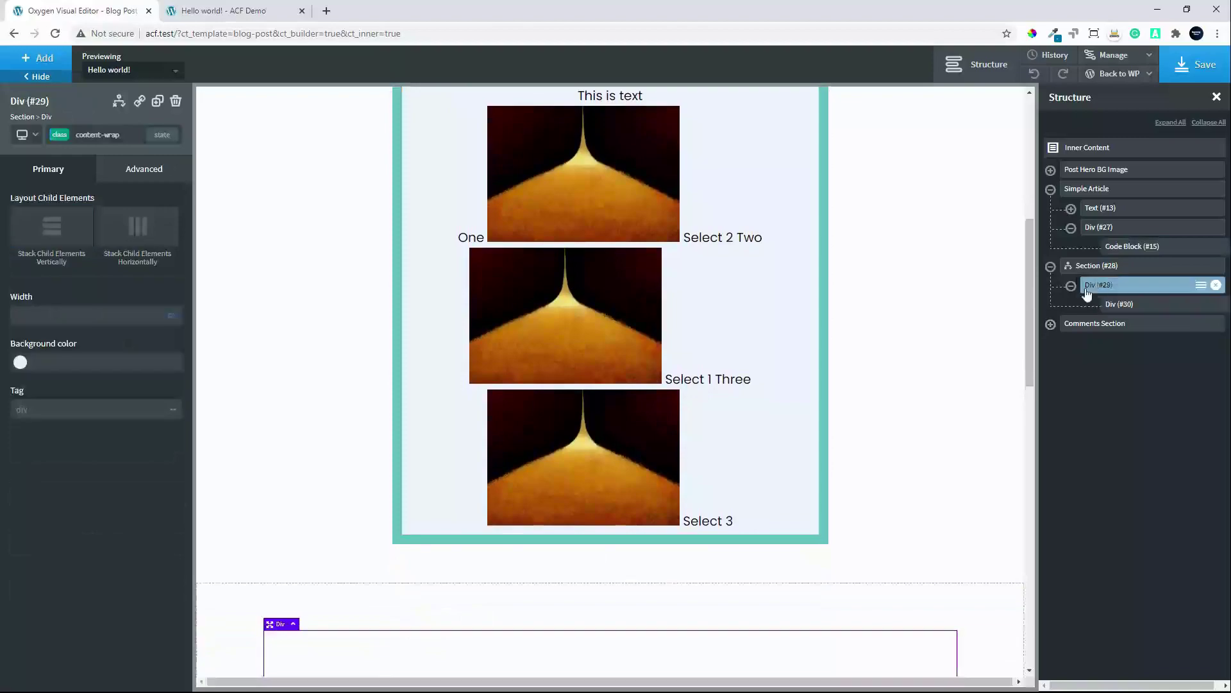
pyautogui.click(144, 168)
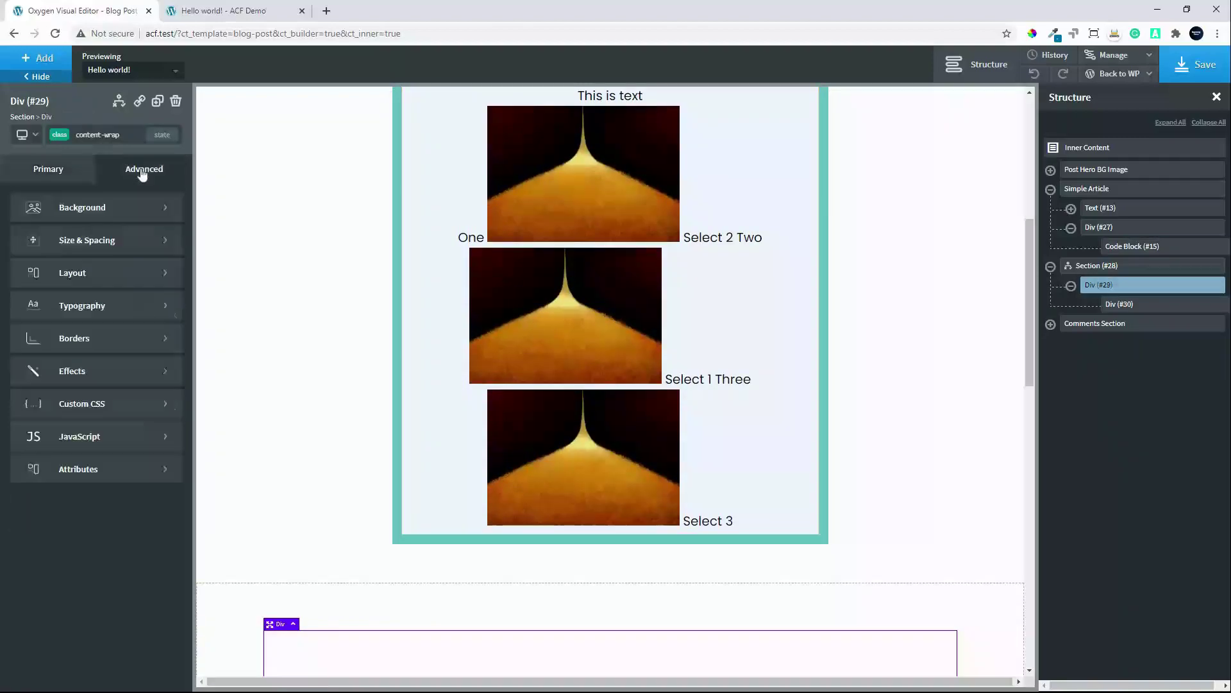
pyautogui.click(95, 244)
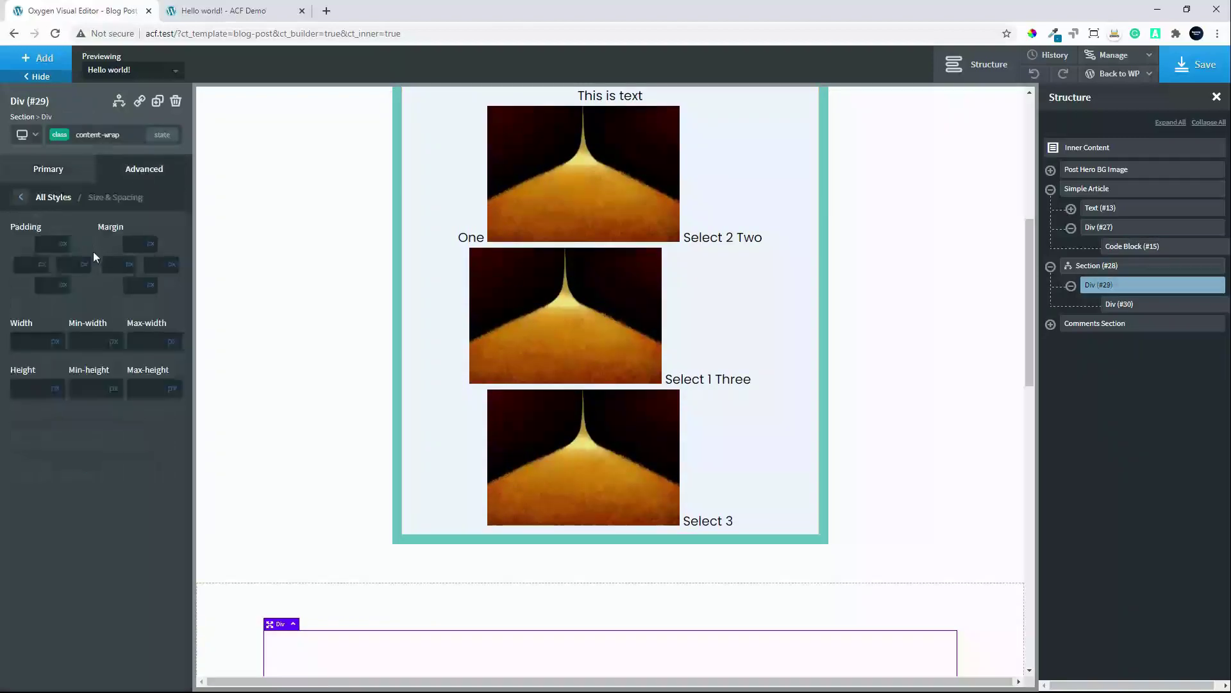
pyautogui.click(59, 337)
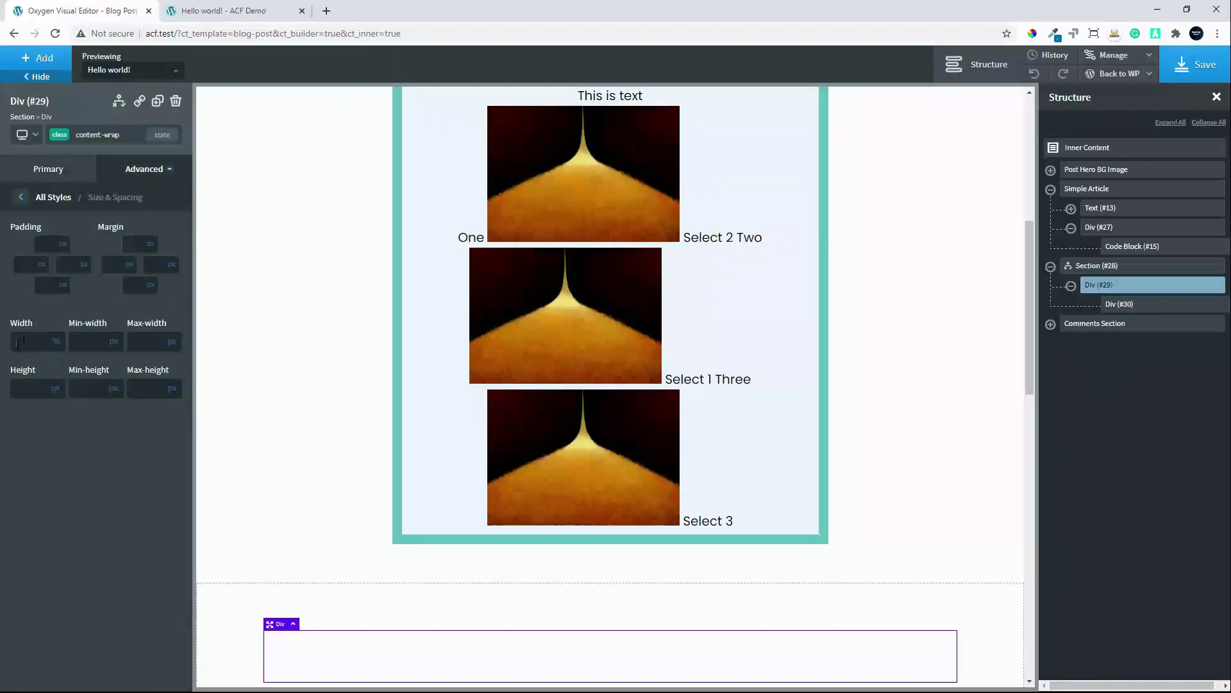
pyautogui.click(17, 343)
pyautogui.write('100')
# Stack the content-wrap class's child elements vertically, with horizontal alignment Center and vertical alignment Middle
pyautogui.click(49, 168)
pyautogui.click(51, 269)
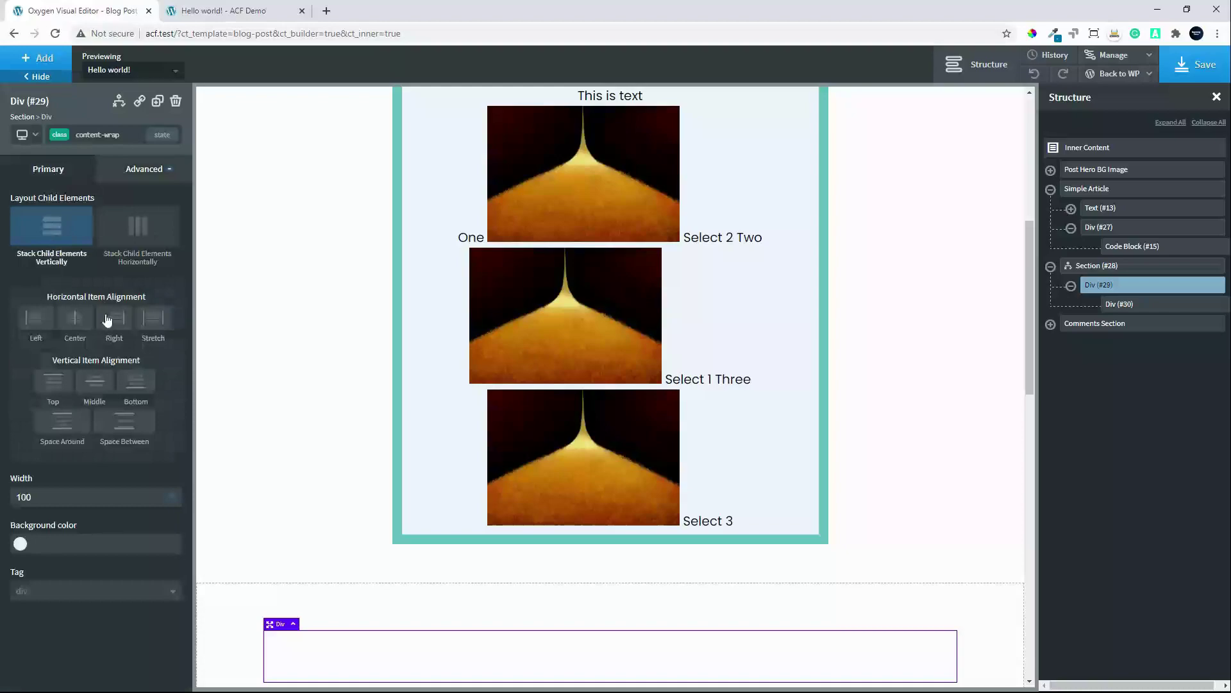
pyautogui.click(76, 321)
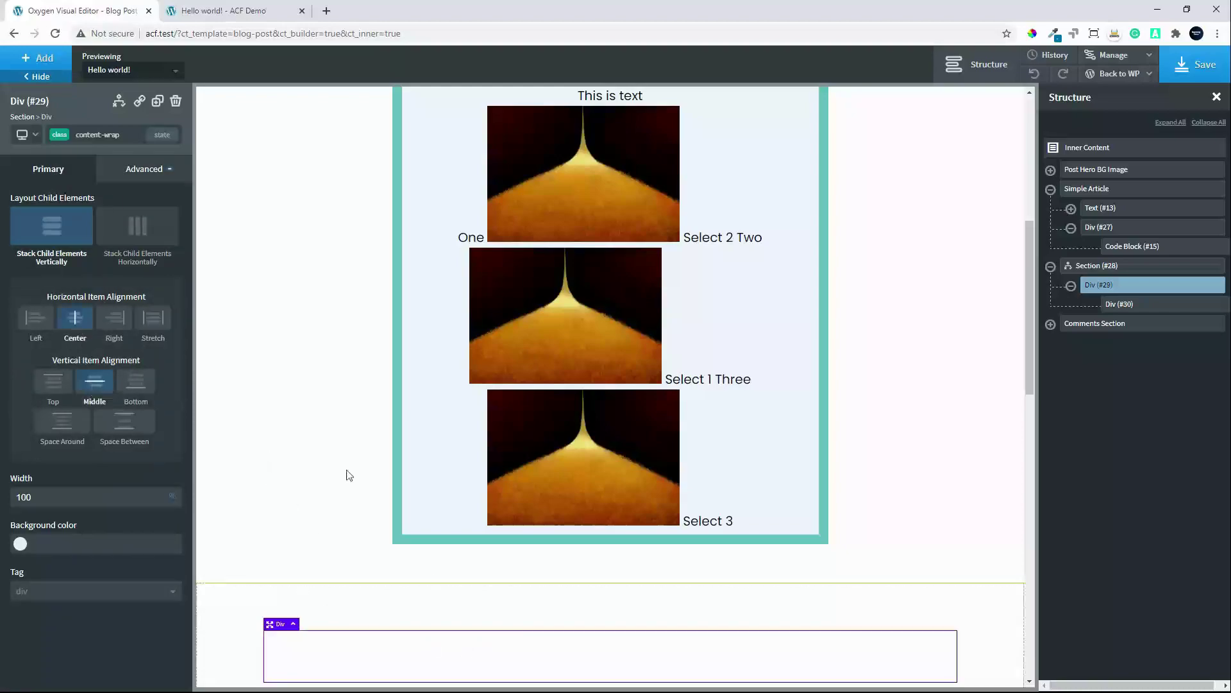
# Give the content-wrap class a red #ff0000 background color and save the template
pyautogui.click(131, 171)
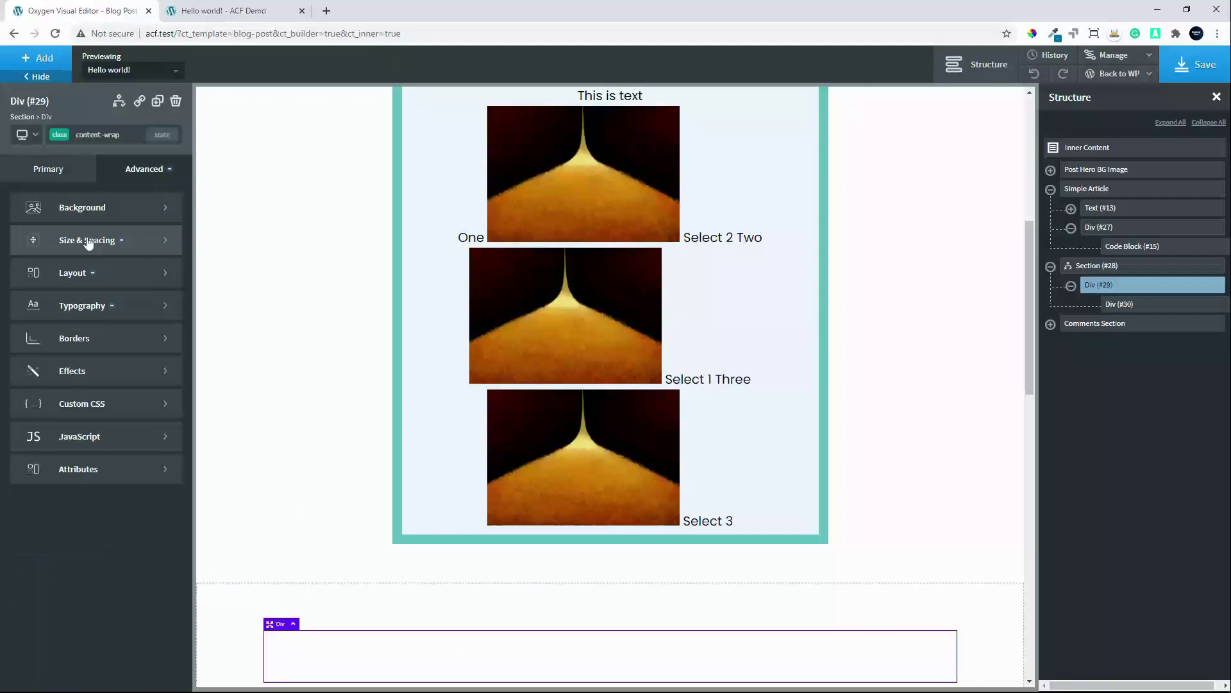
pyautogui.click(77, 208)
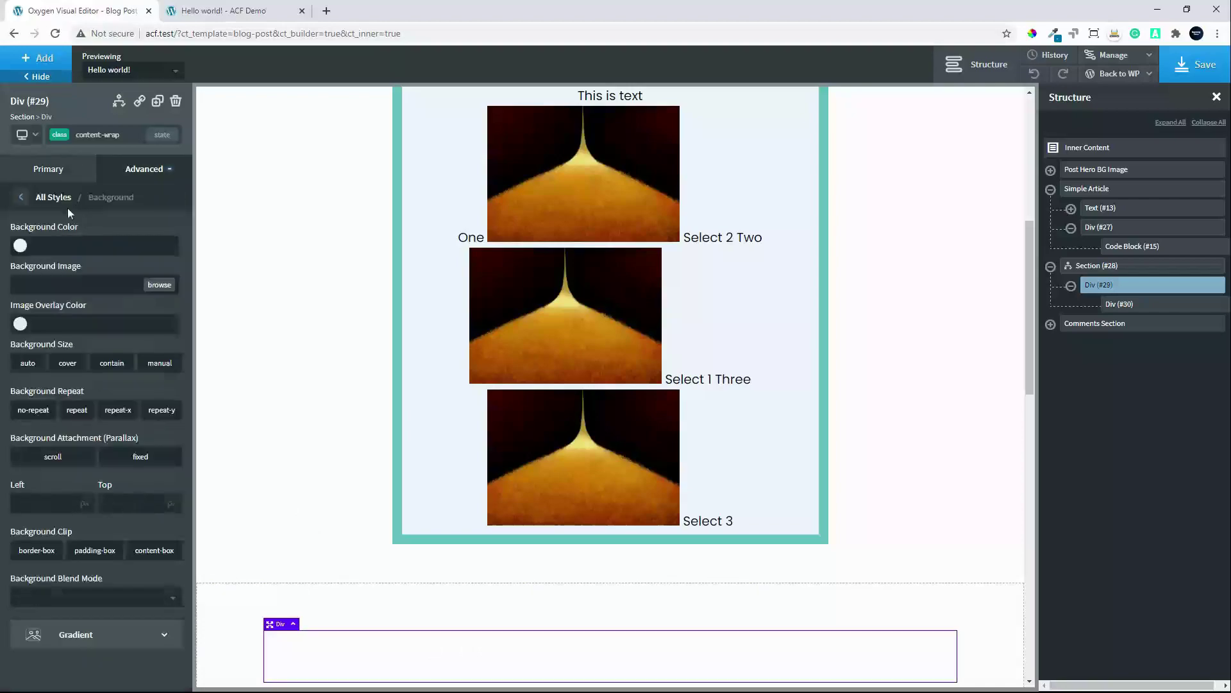
pyautogui.click(21, 246)
pyautogui.moveTo(44, 322); pyautogui.dragTo(115, 255)
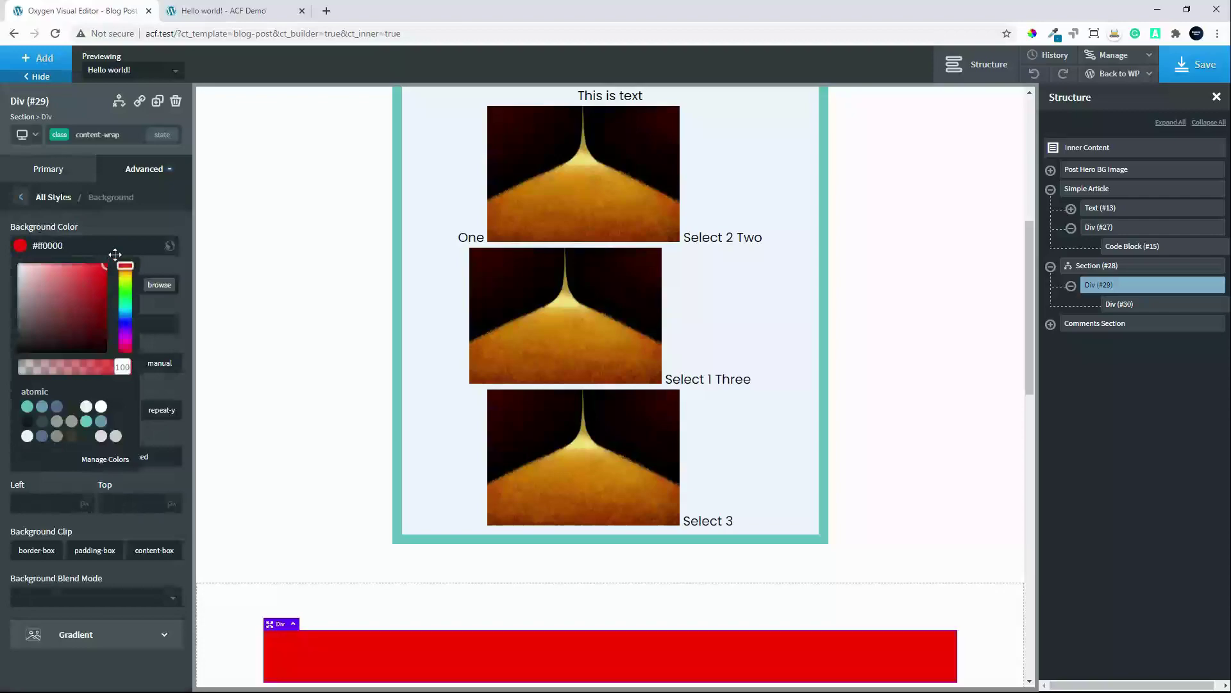
pyautogui.scroll(2, 586, 323)
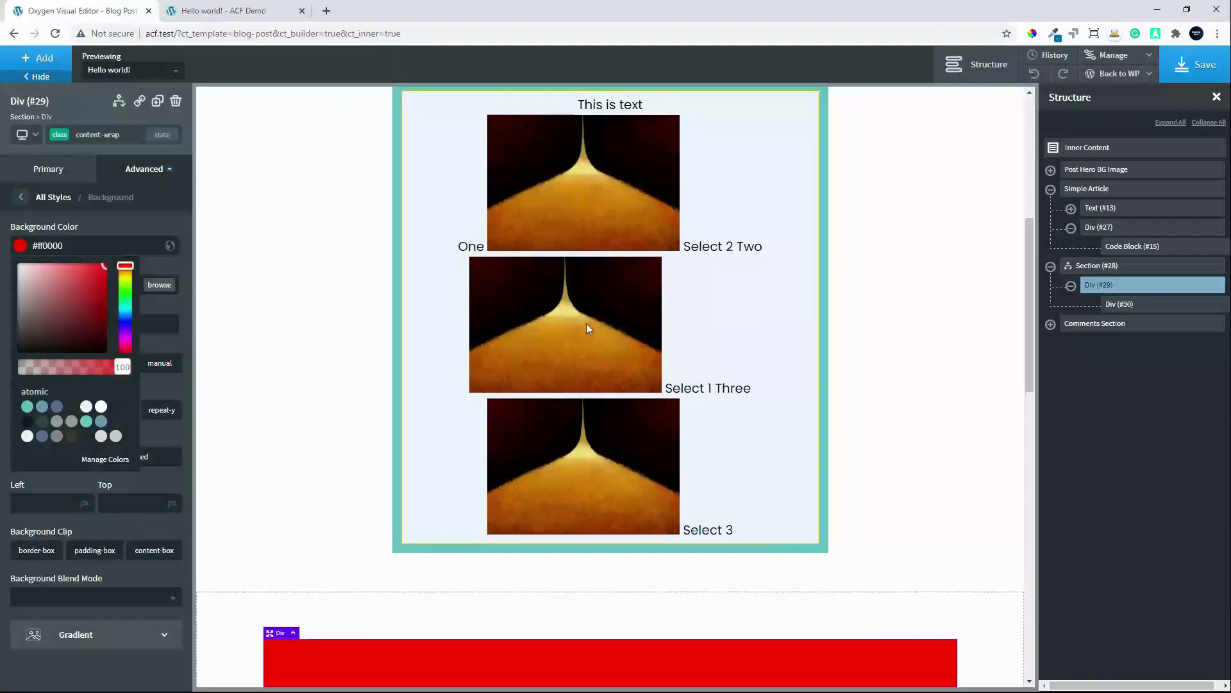
pyautogui.click(1197, 64)
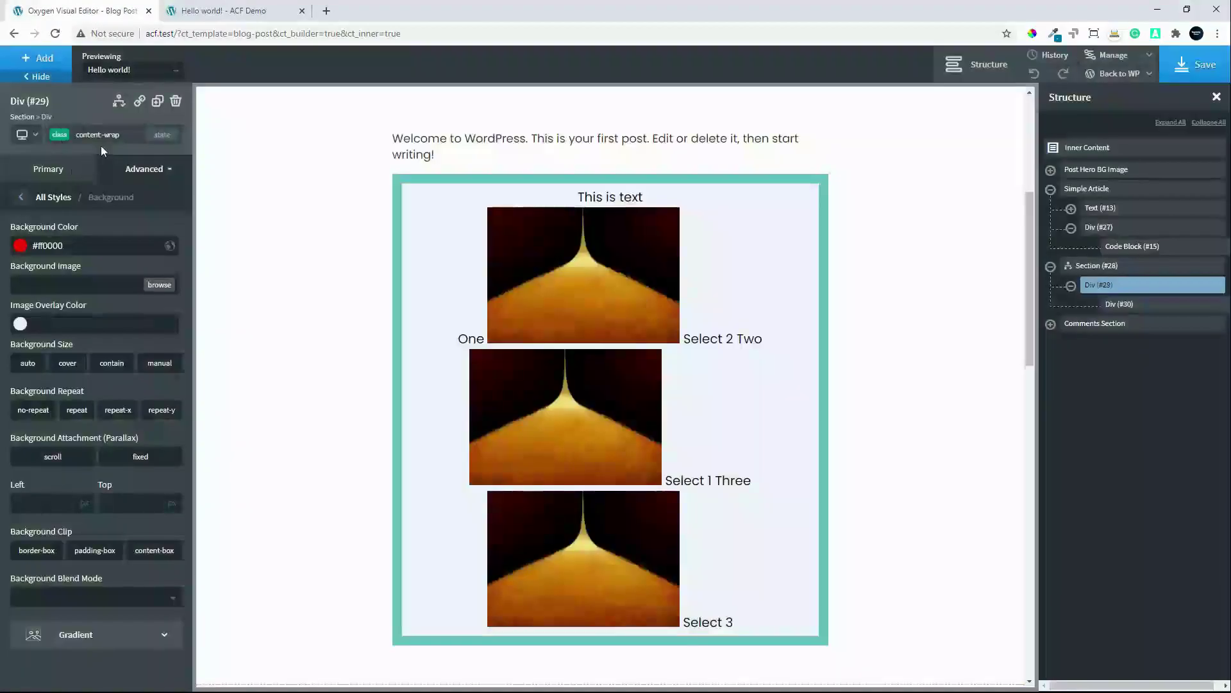
# Review the code block's PHP and HTML, and reload the Hello world! post's front-end page to check the styling
pyautogui.click(500, 228)
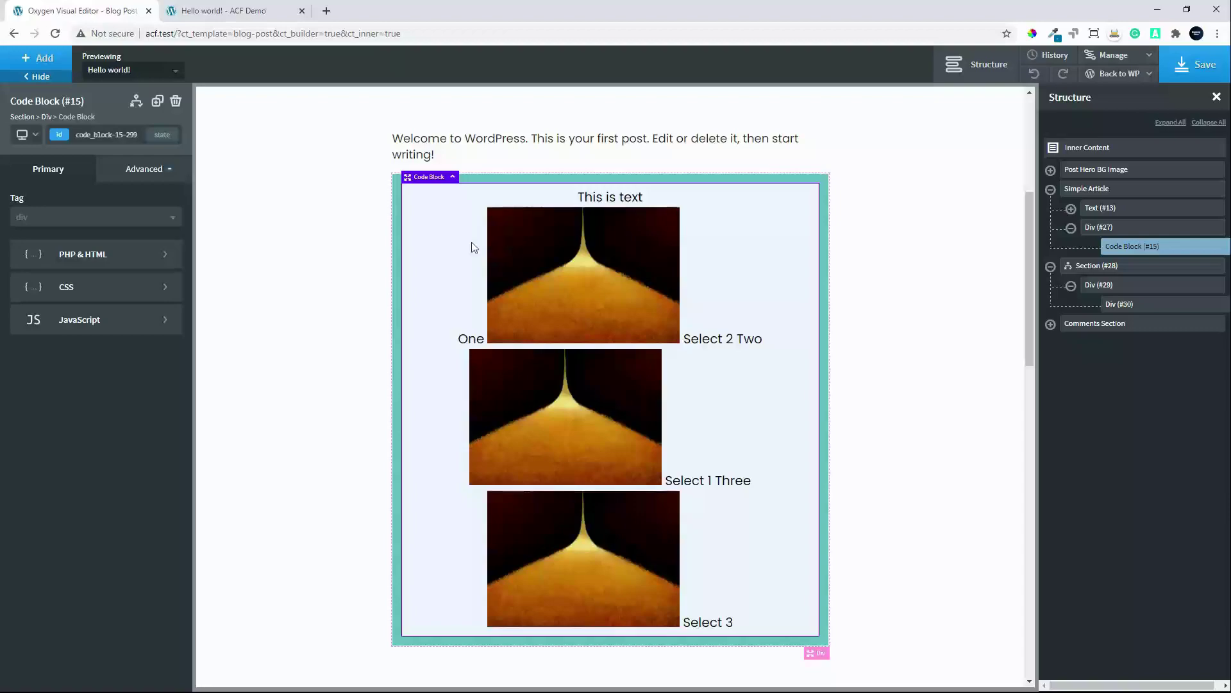
pyautogui.click(109, 253)
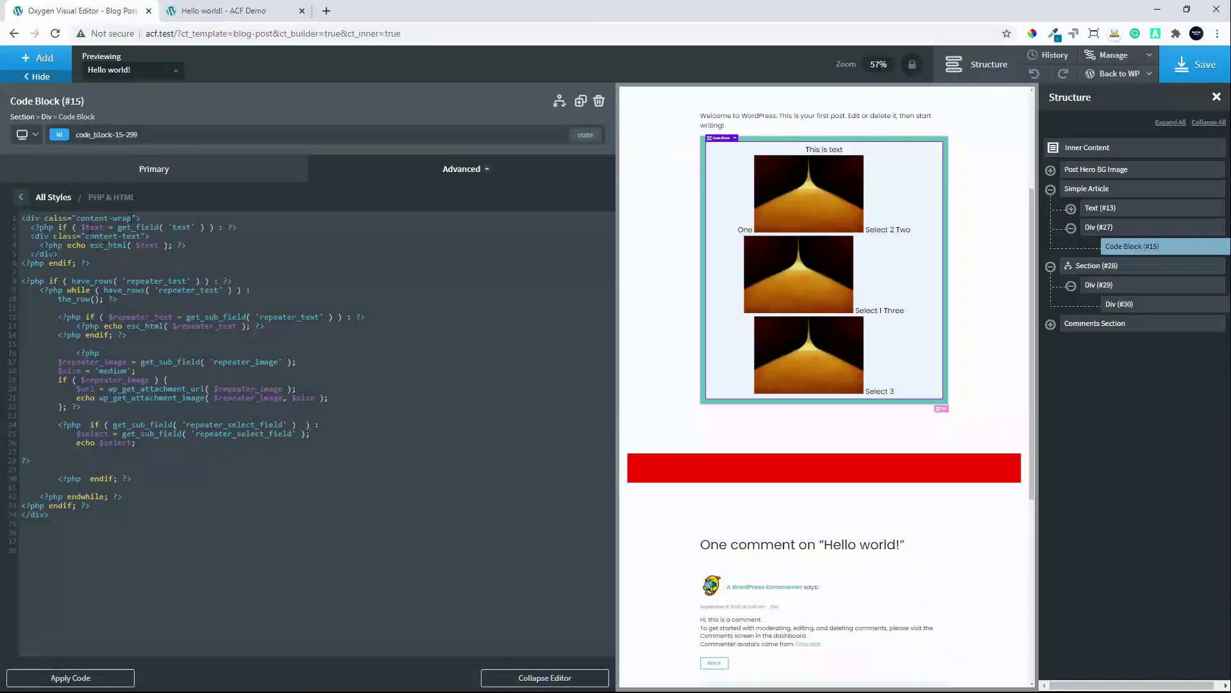
pyautogui.click(220, 10)
pyautogui.click(55, 34)
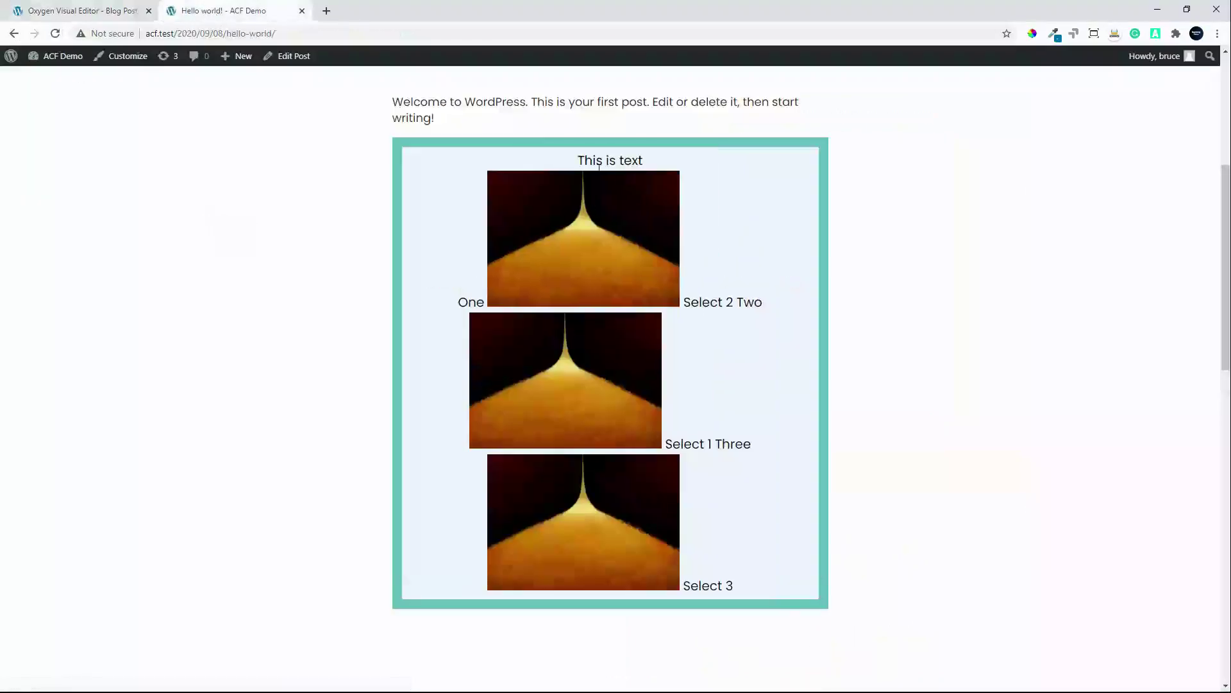
# Inspect the This is text element on the front-end page and examine its parent content-wrap div's markup and styles
pyautogui.rightClick(591, 165)
pyautogui.click(606, 311)
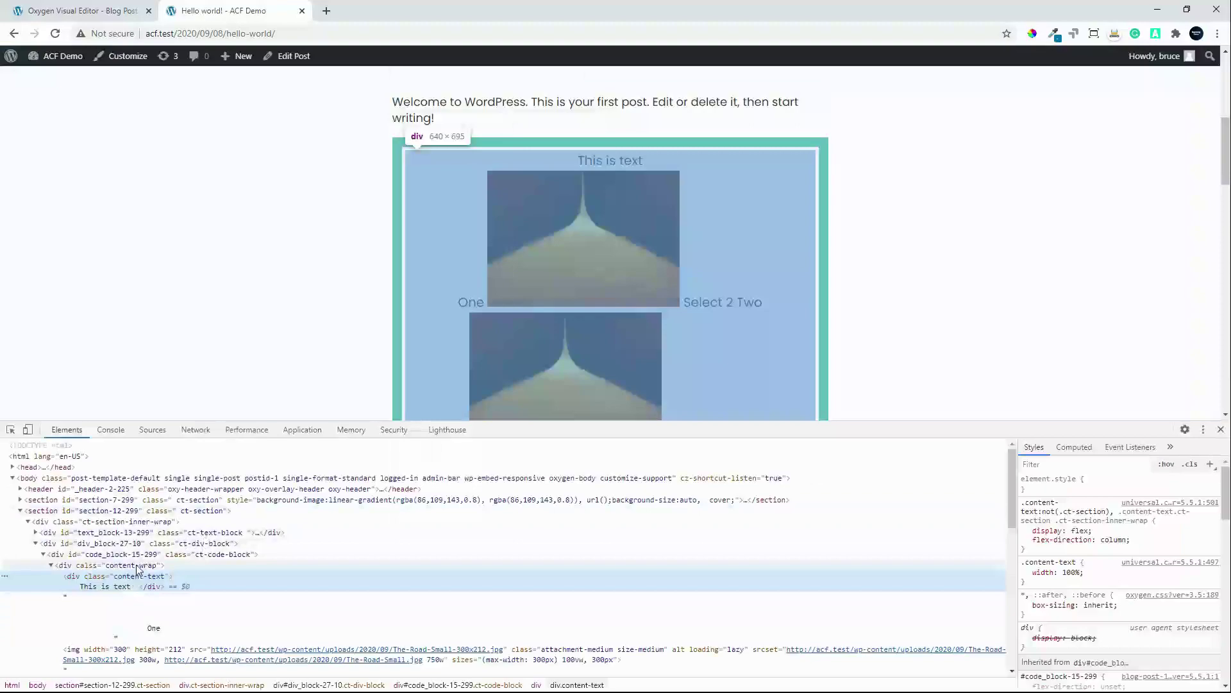
pyautogui.click(90, 567)
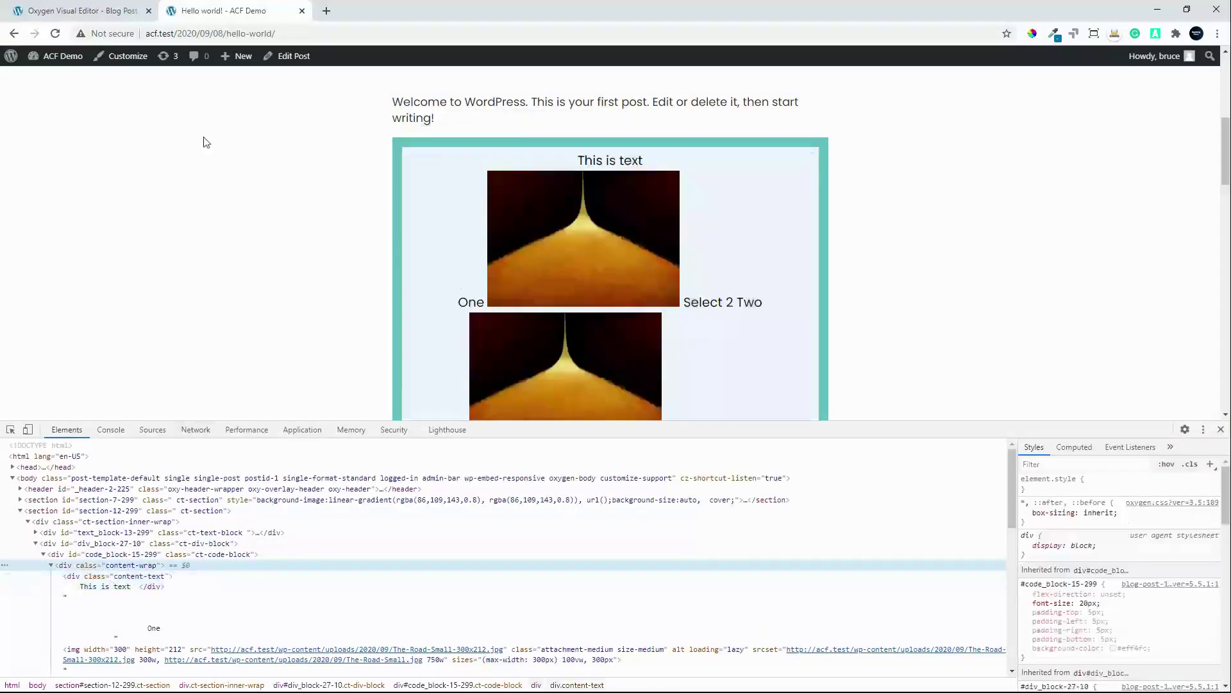
# Correct the misspelled class attribute on the content-wrap div in the code block and apply the code
pyautogui.click(70, 11)
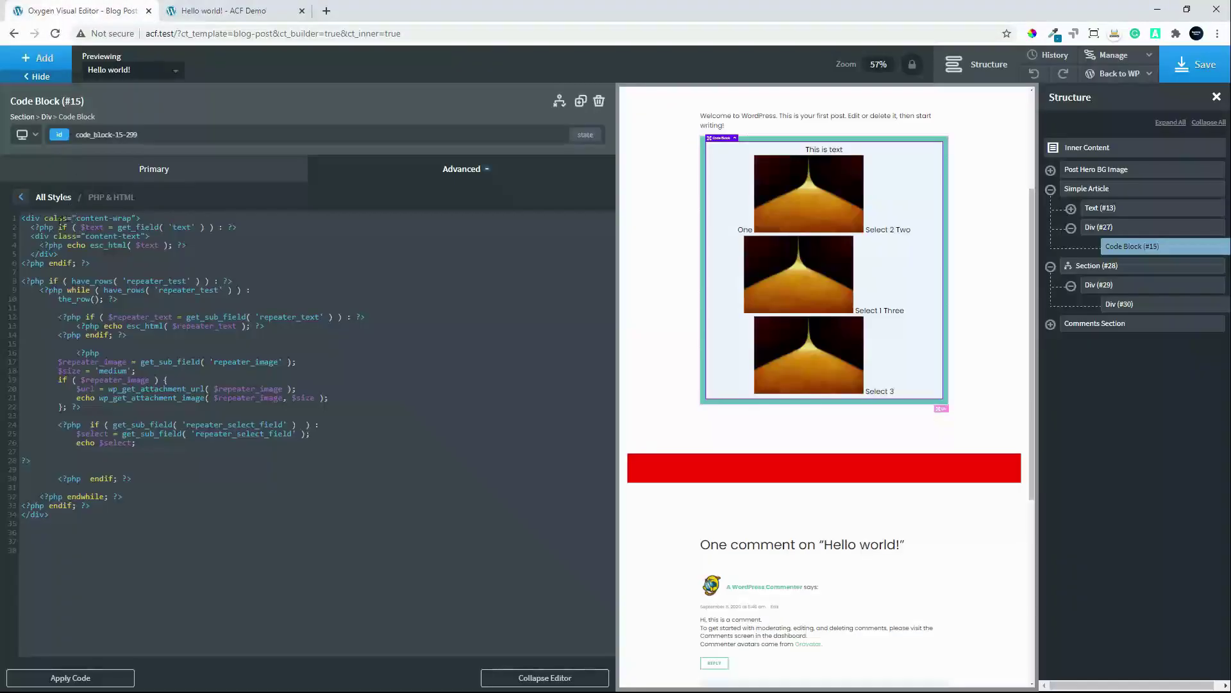
pyautogui.click(58, 218)
pyautogui.press('BackSpace')
pyautogui.press('BackSpace')
pyautogui.write('la')
pyautogui.click(65, 679)
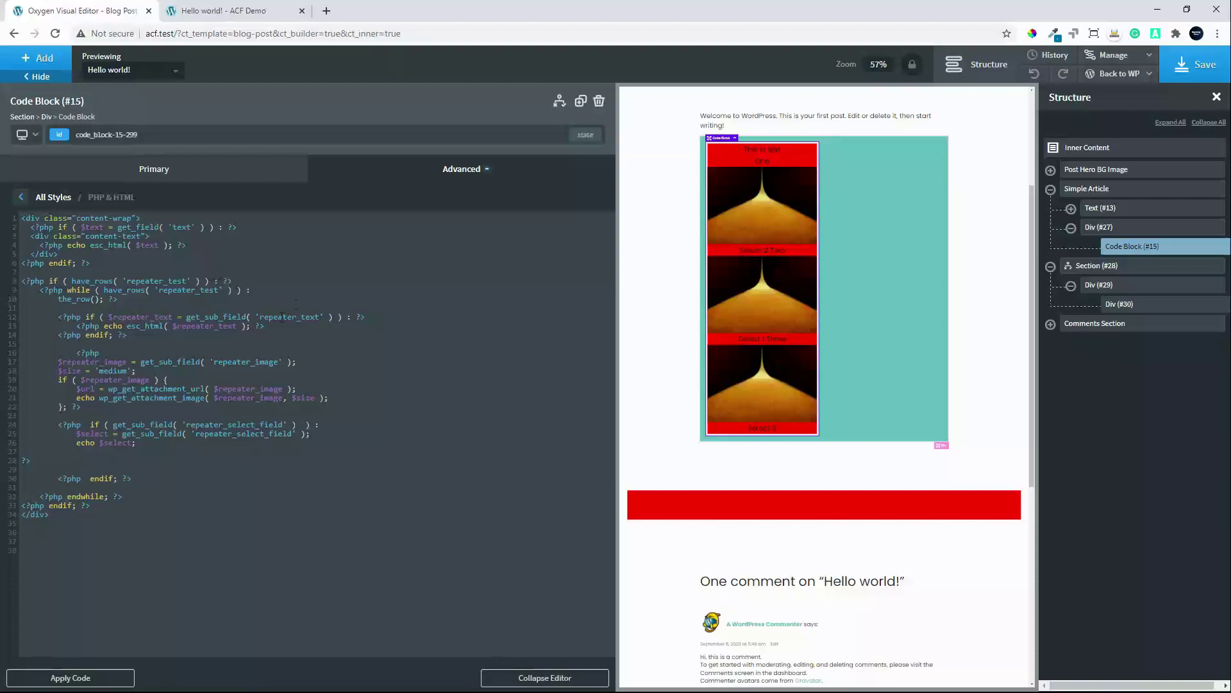
# Wrap the repeater_test while loop in a div with the class content-repeater and apply the code
pyautogui.press('Return')
pyautogui.write('<div')
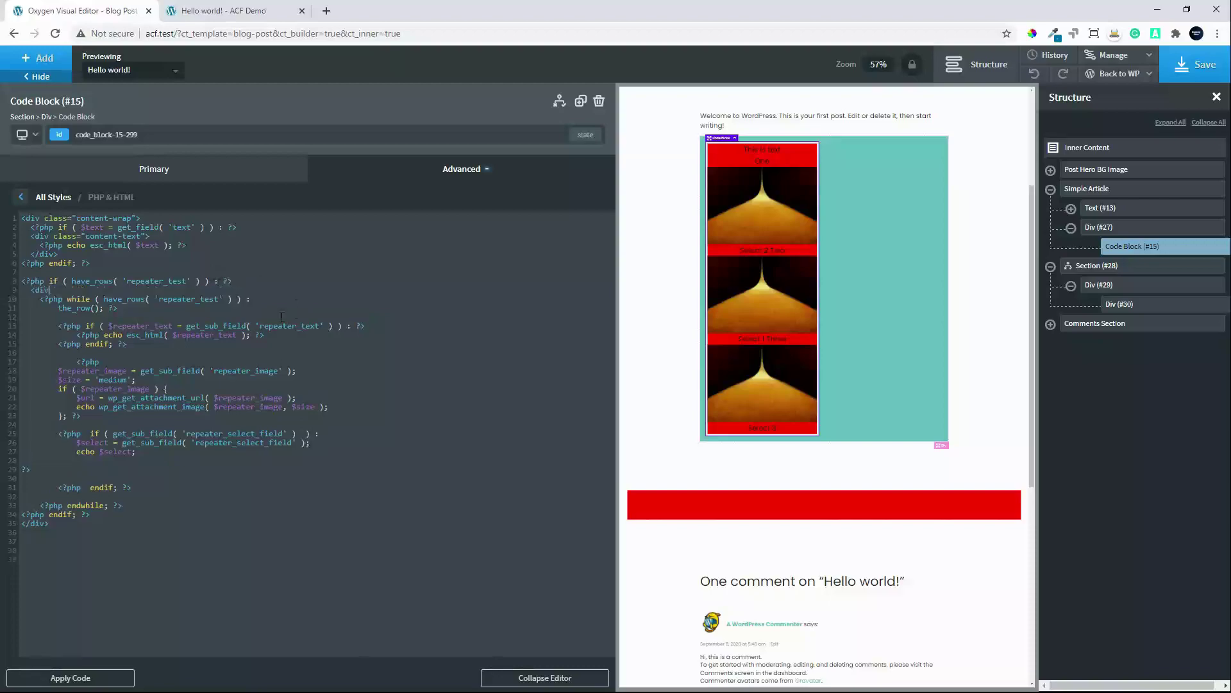
pyautogui.write(' class="content-repeater">')
pyautogui.press('Return')
pyautogui.press('Return')
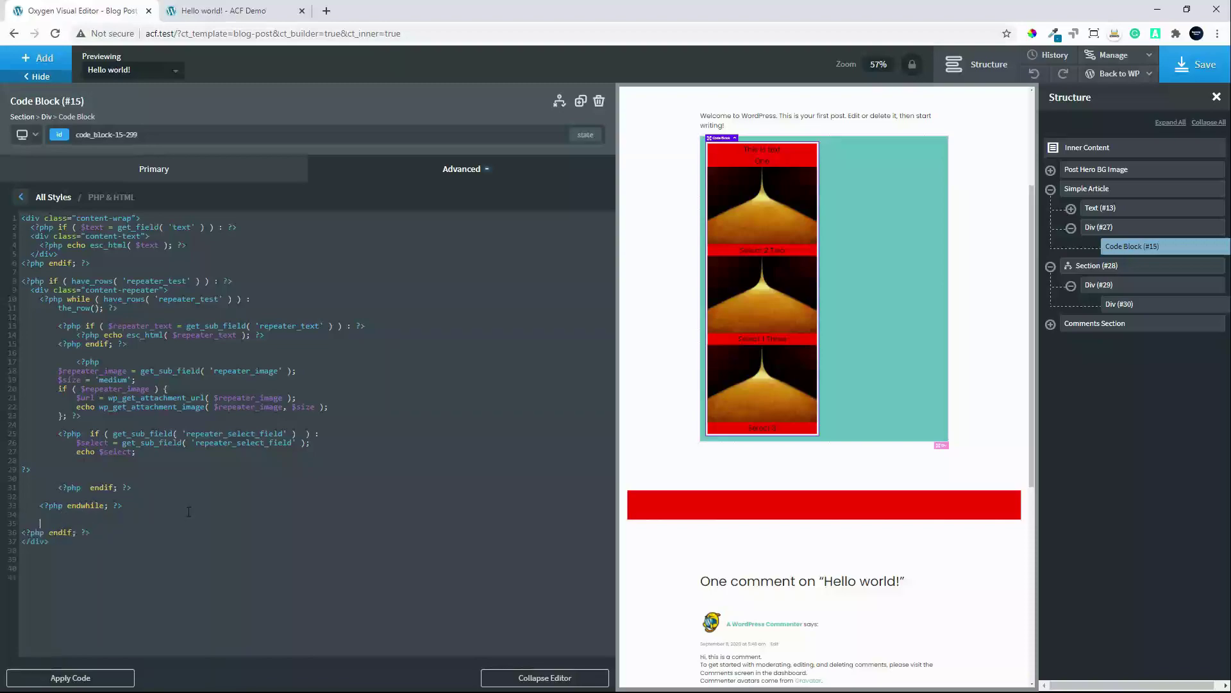
pyautogui.write('<d')
pyautogui.write('div>')
pyautogui.click(114, 297)
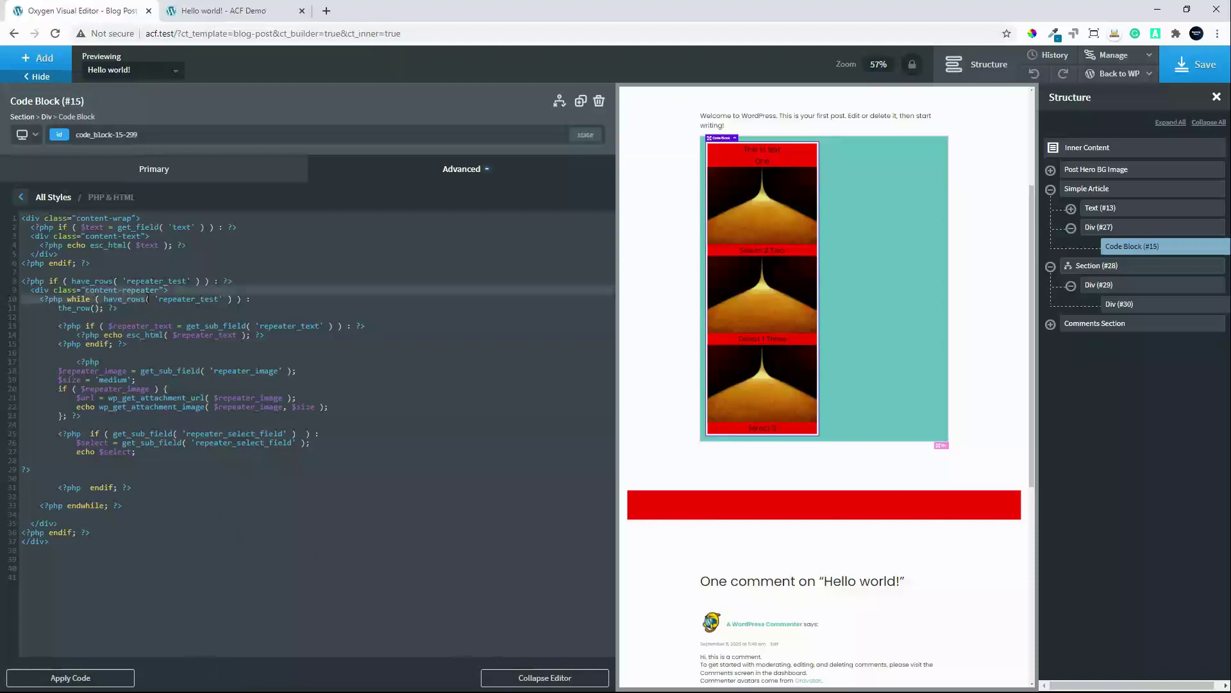
pyautogui.moveTo(85, 290); pyautogui.dragTo(159, 291)
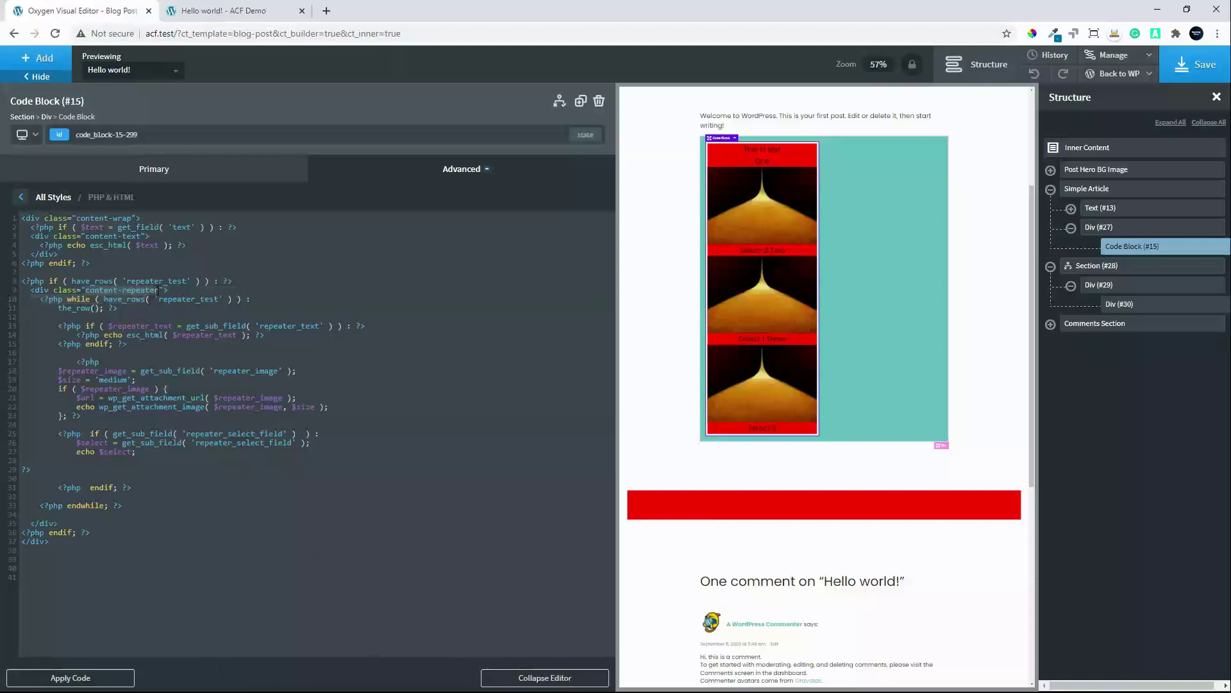
pyautogui.click(63, 677)
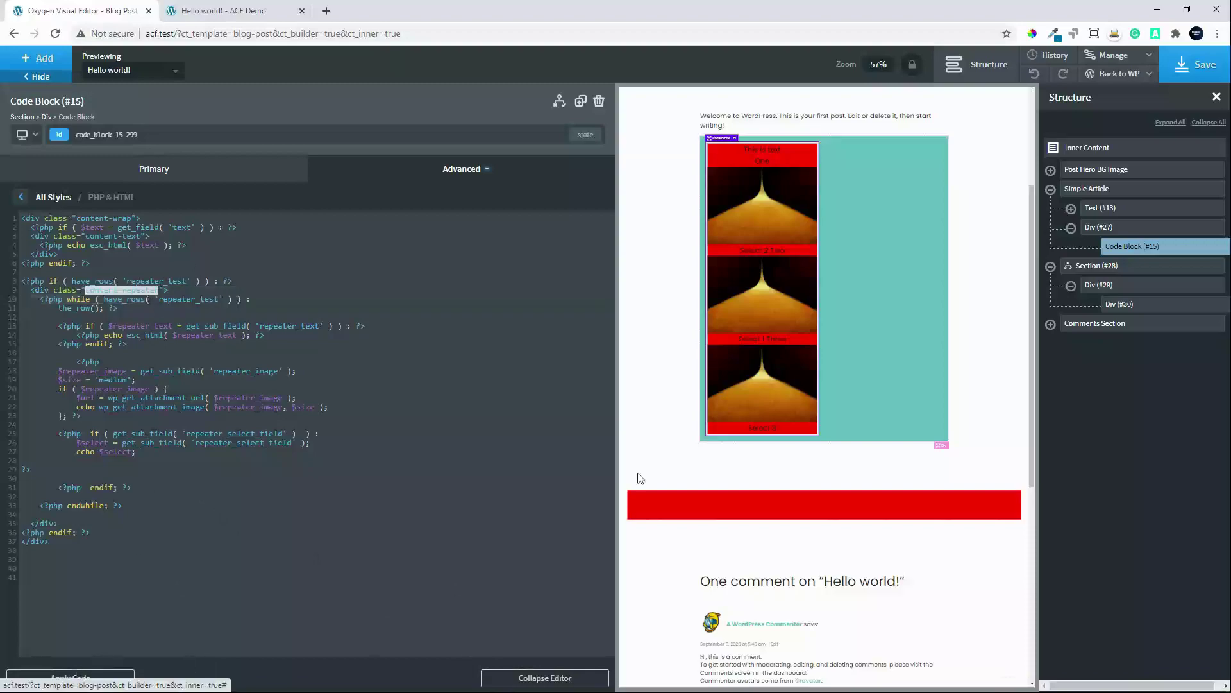
# Add a new div inside the content-wrap div and give it the class content-repeater
pyautogui.click(1126, 306)
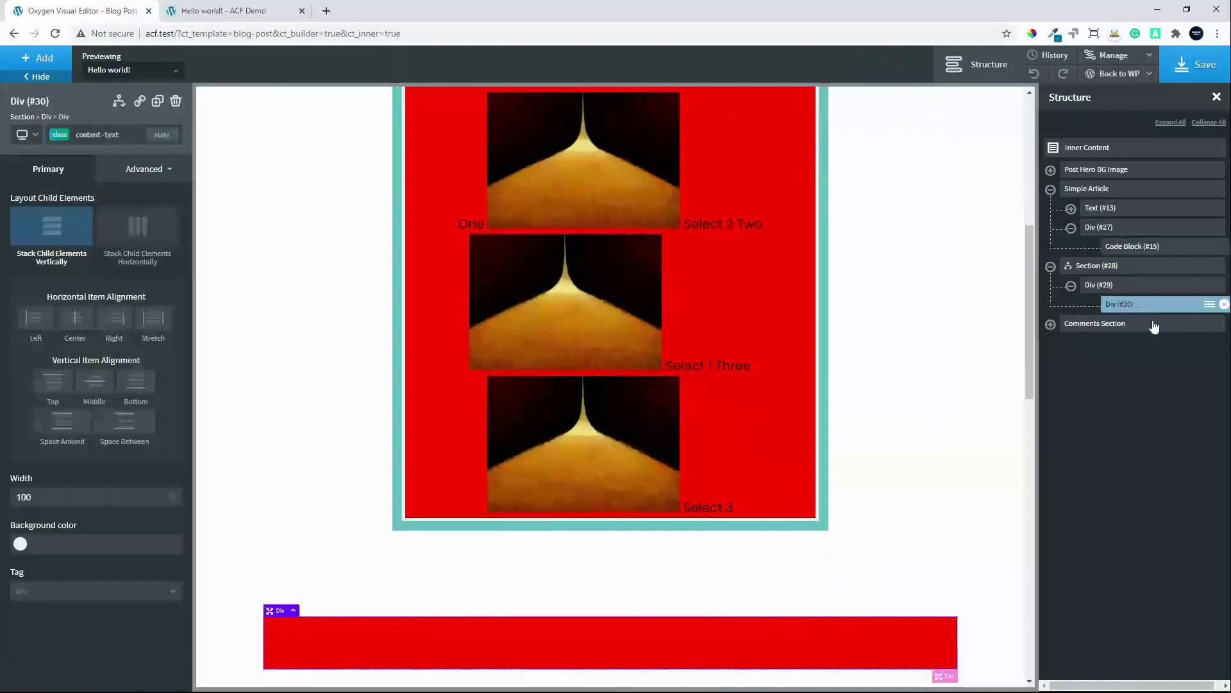
pyautogui.click(1132, 290)
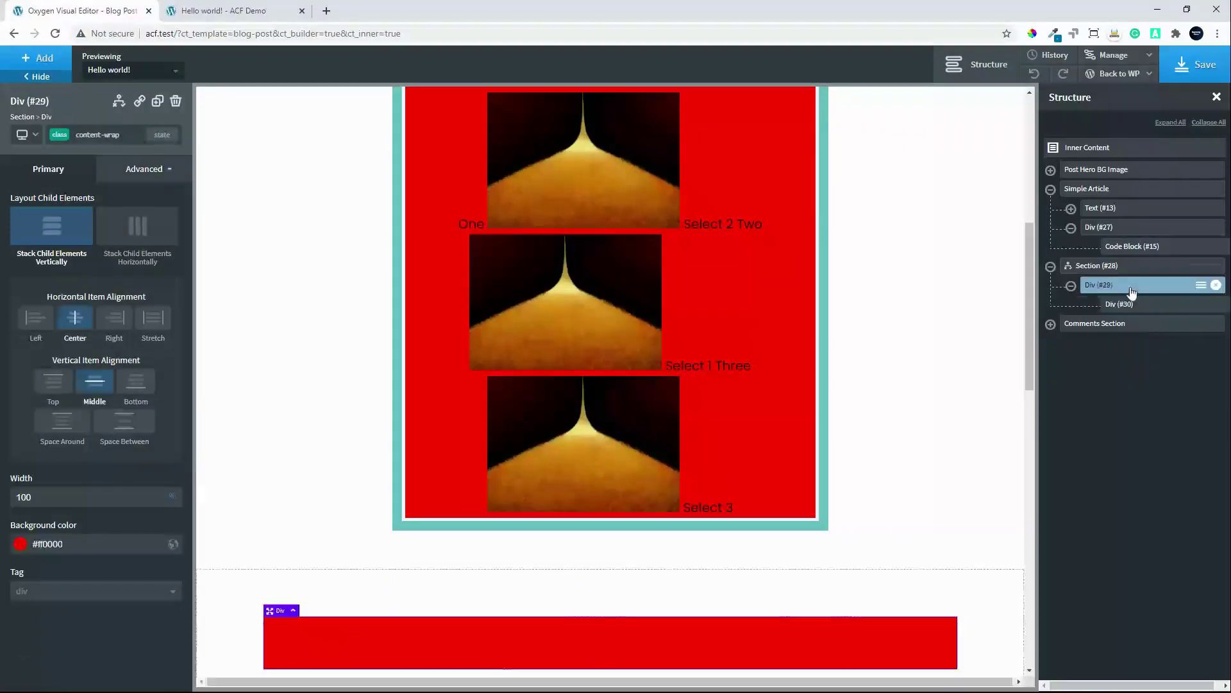
pyautogui.click(35, 60)
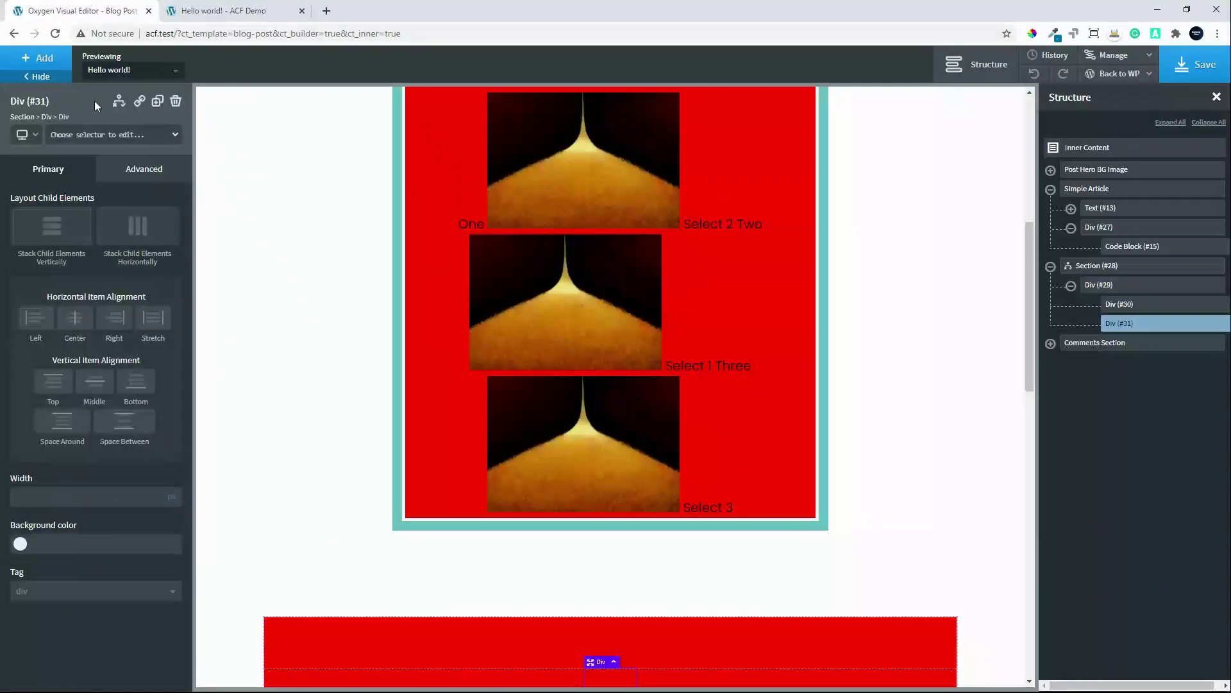
pyautogui.click(113, 136)
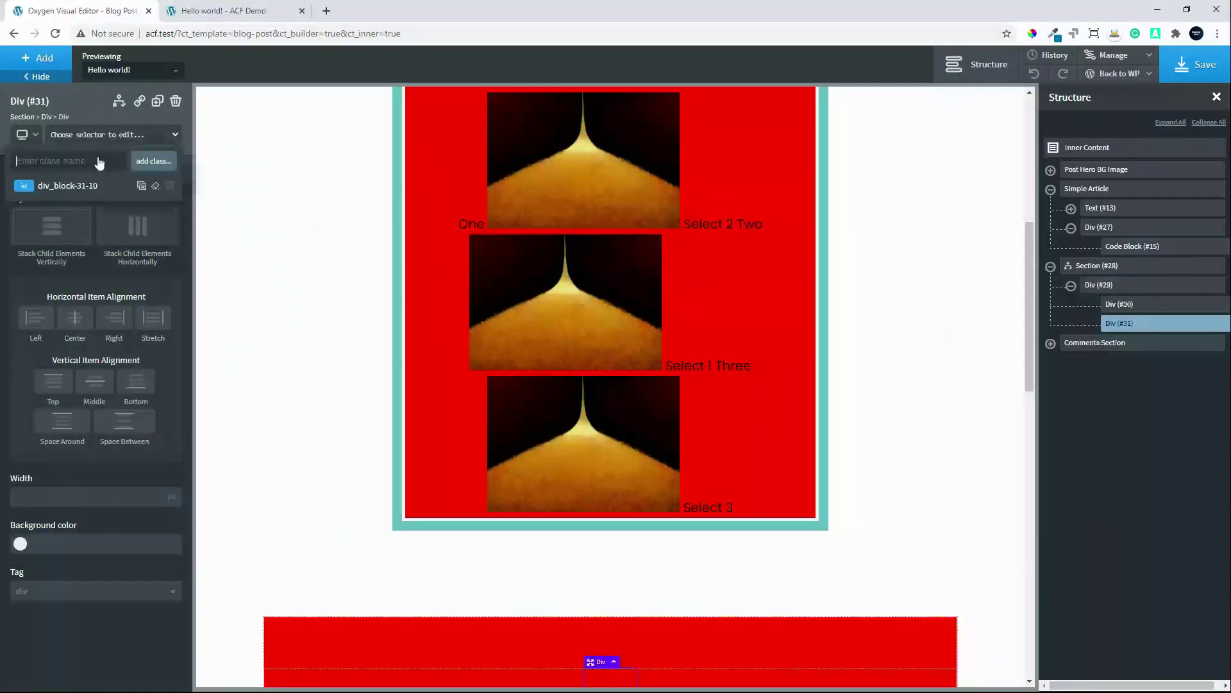
pyautogui.write('content-repeater')
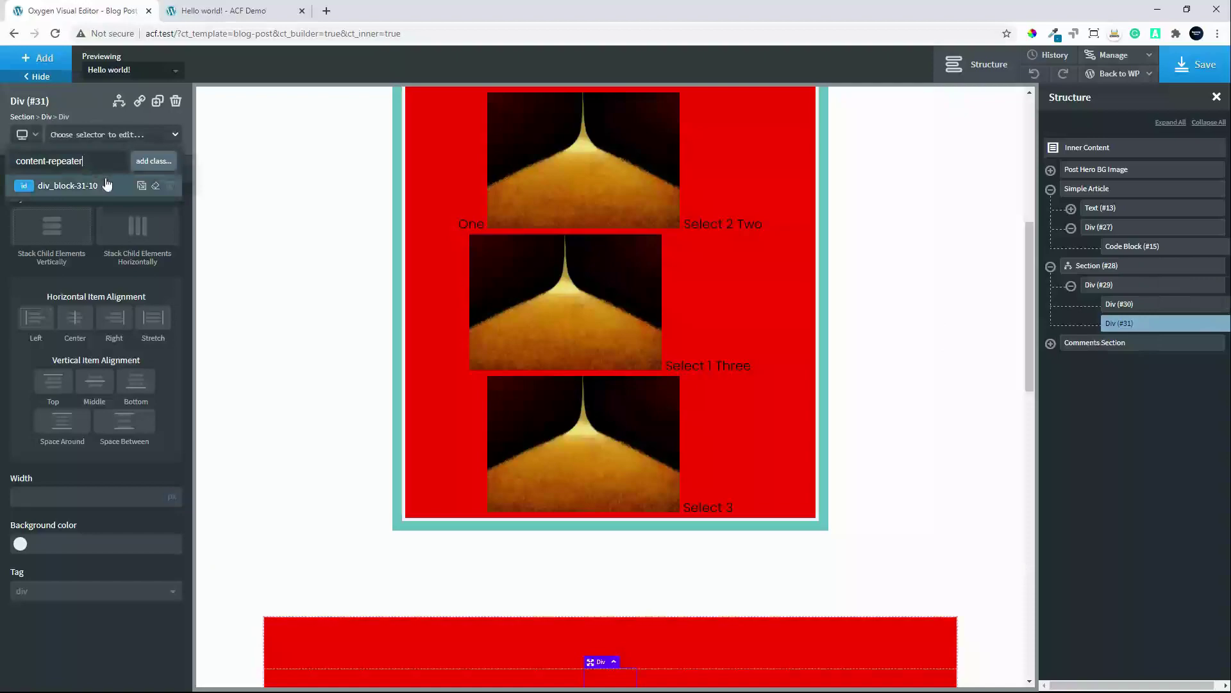
pyautogui.click(138, 162)
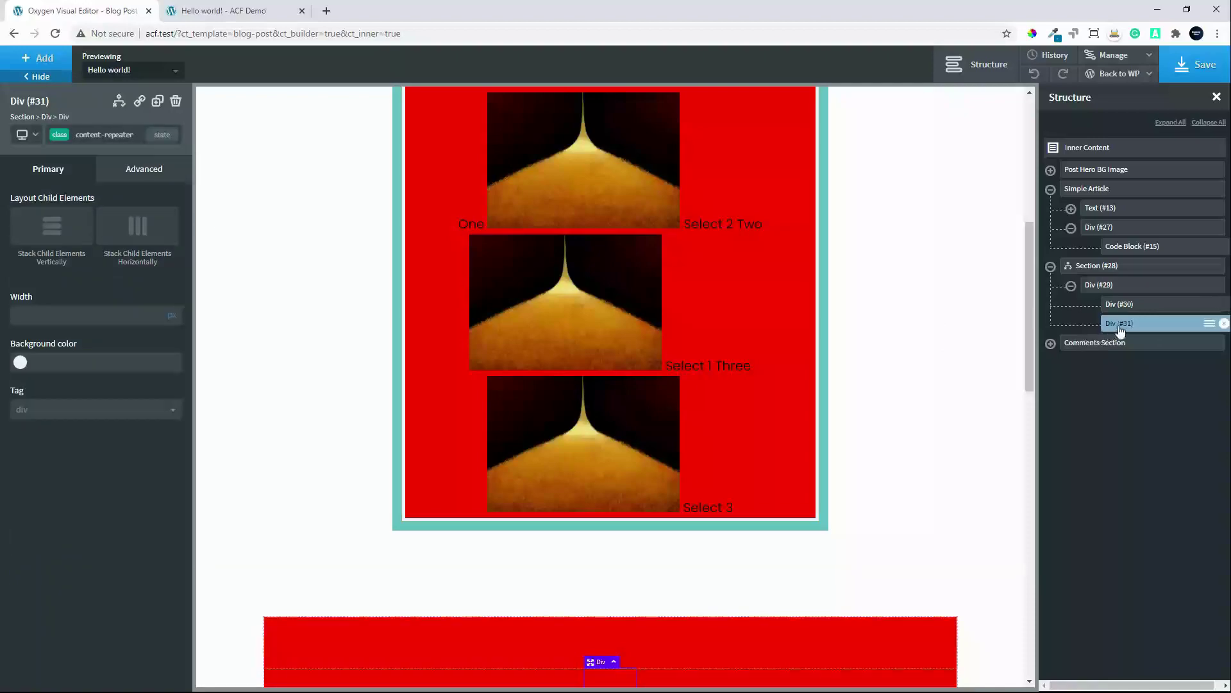
# Set the content-repeater class's background color to the atomic Secondary global color
pyautogui.click(146, 171)
pyautogui.click(68, 177)
pyautogui.click(20, 362)
pyautogui.click(57, 525)
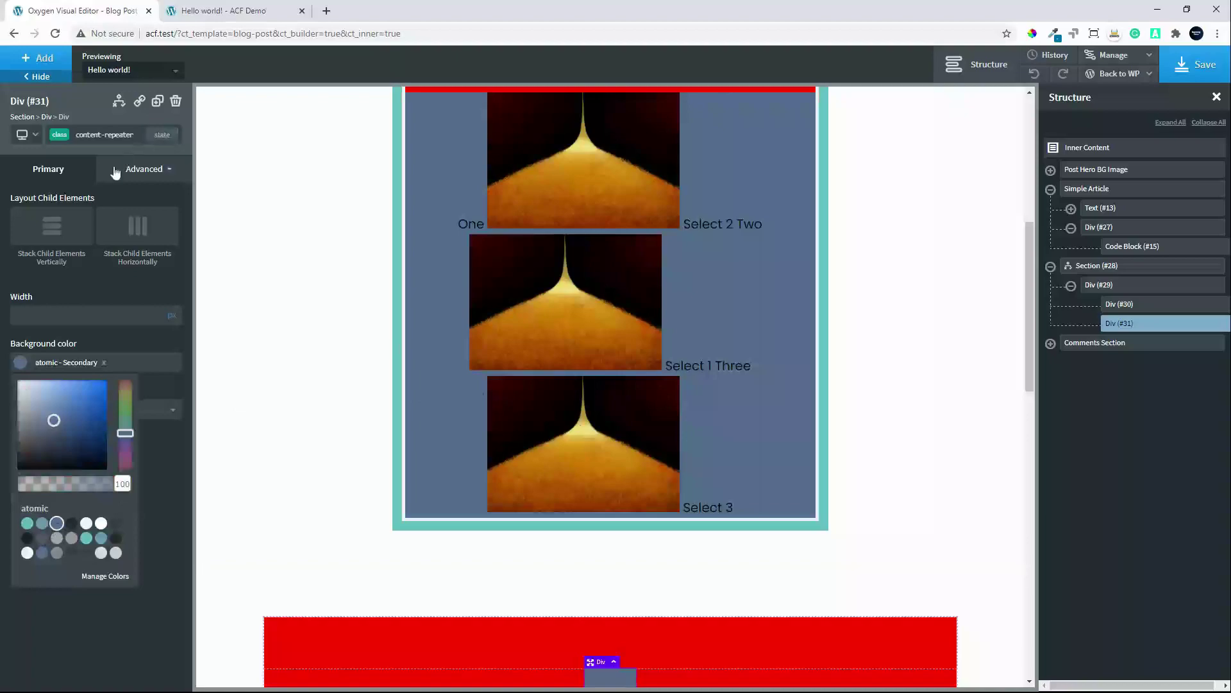
# Give the content-repeater class a 20 px bottom margin and 15 px padding on all sides
pyautogui.click(145, 170)
pyautogui.click(97, 239)
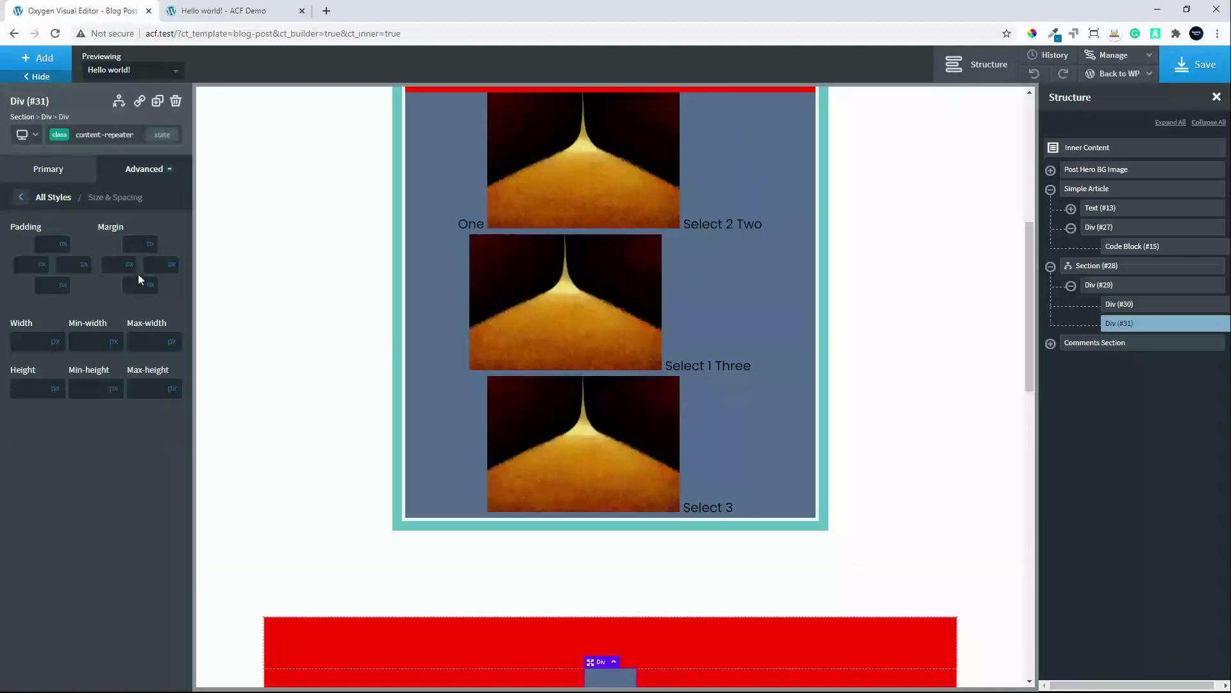
pyautogui.click(129, 285)
pyautogui.write('20')
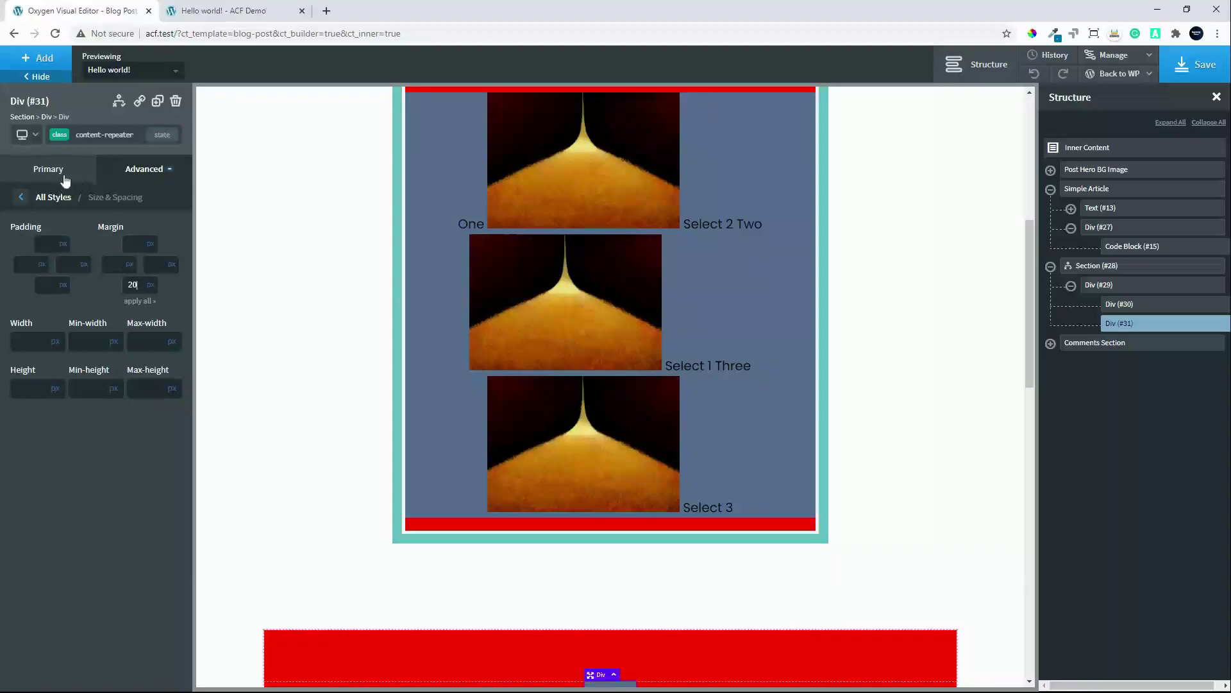
pyautogui.click(44, 243)
pyautogui.write('15')
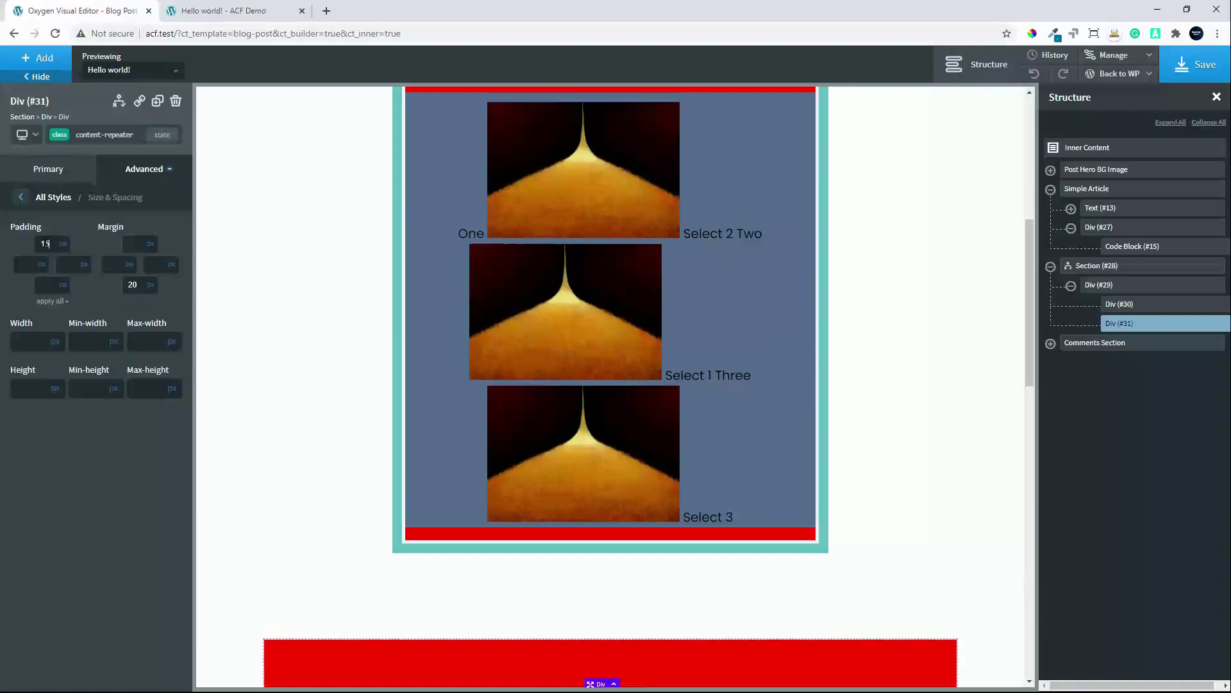
pyautogui.click(51, 301)
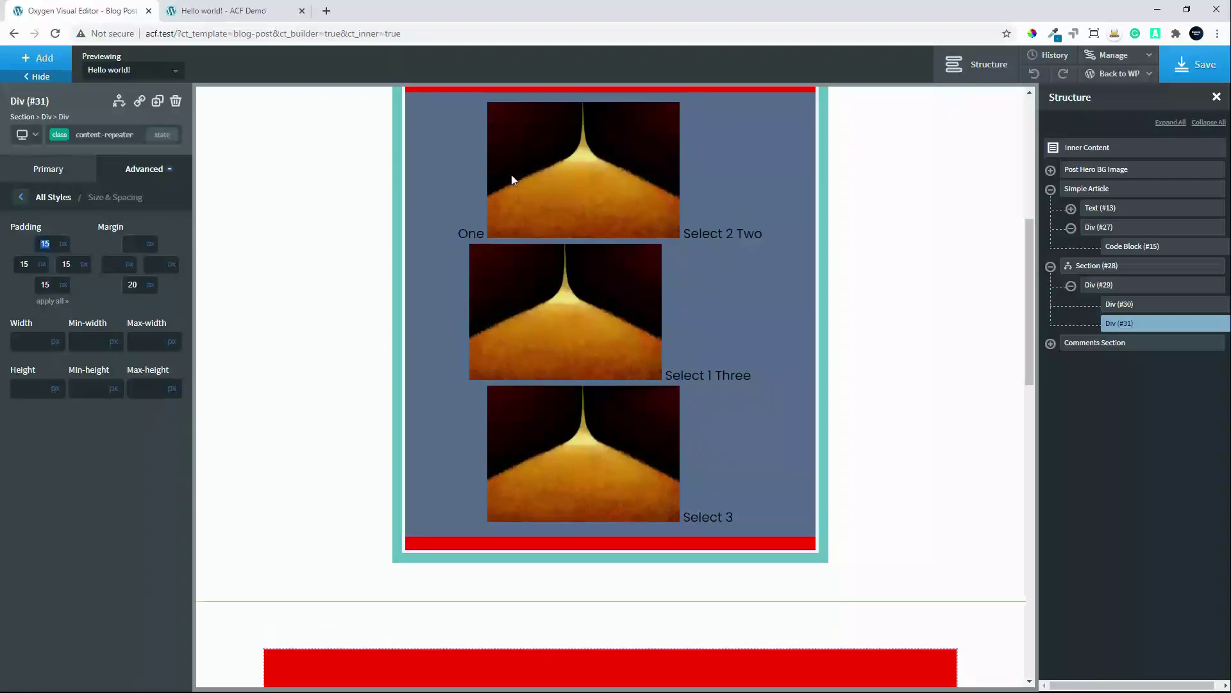
# Compare the styled repeater output with the Repeater Test rows in the Hello world! post's editor
pyautogui.scroll(1, 525, 331)
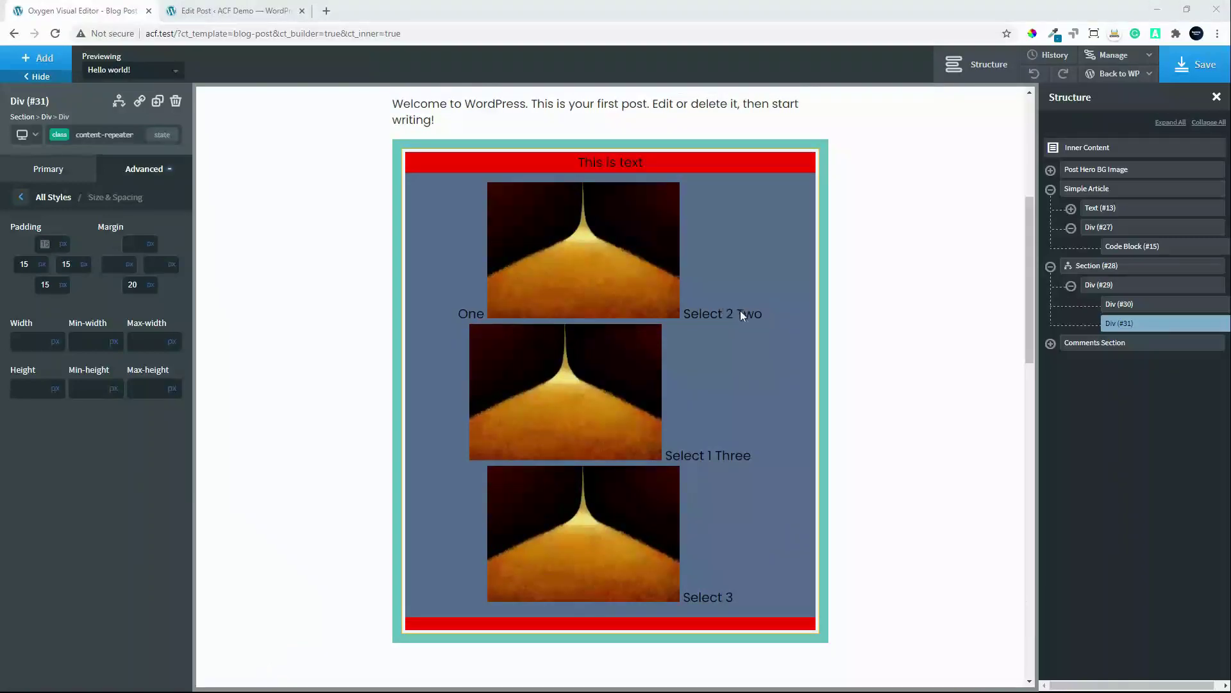
pyautogui.click(239, 11)
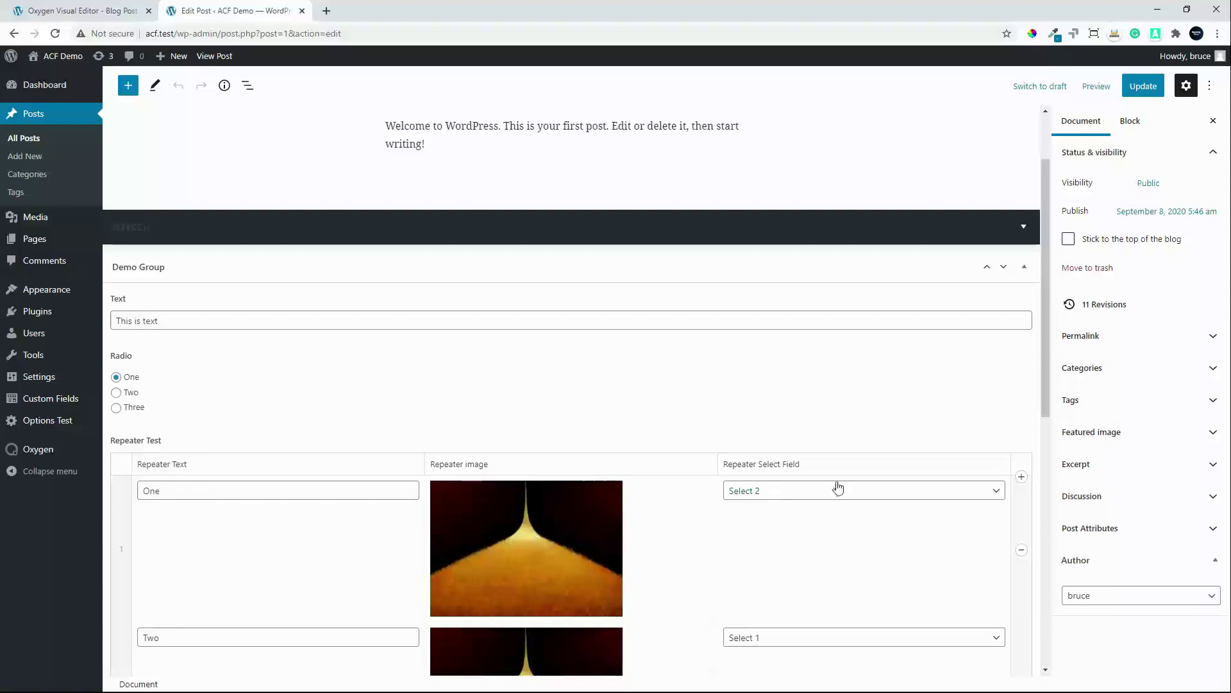
pyautogui.click(71, 13)
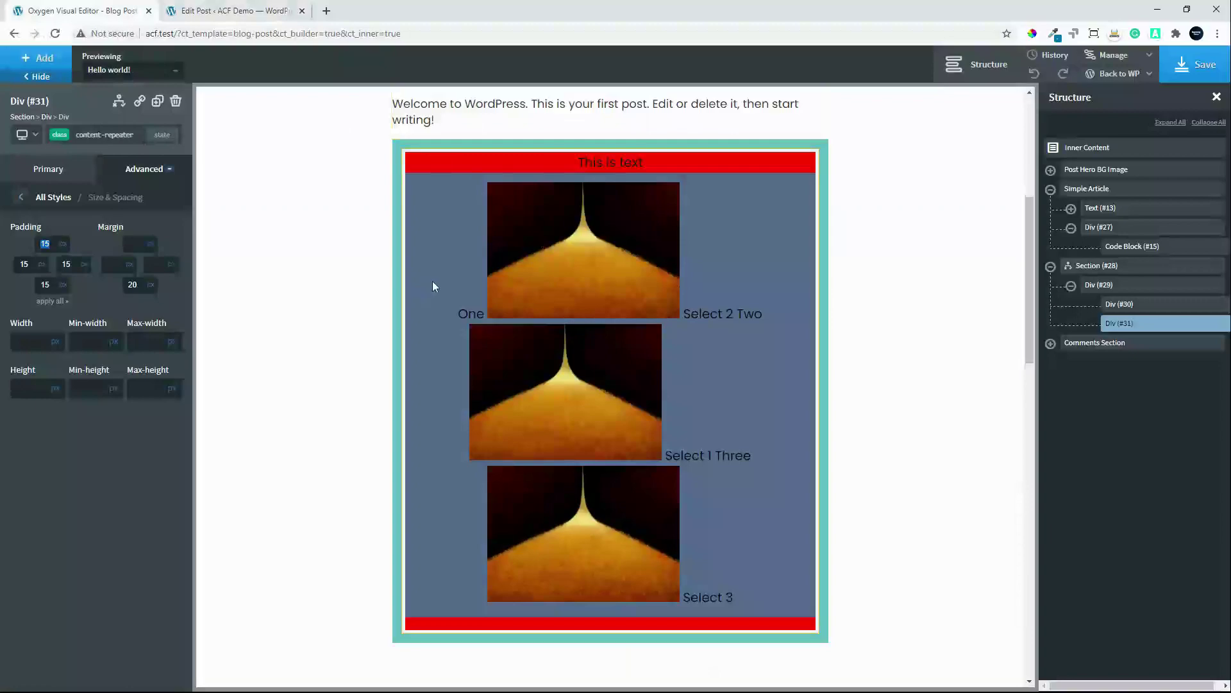
# Wrap the code block's repeater_text output in a div with the class repeater-text
pyautogui.click(527, 292)
pyautogui.click(82, 255)
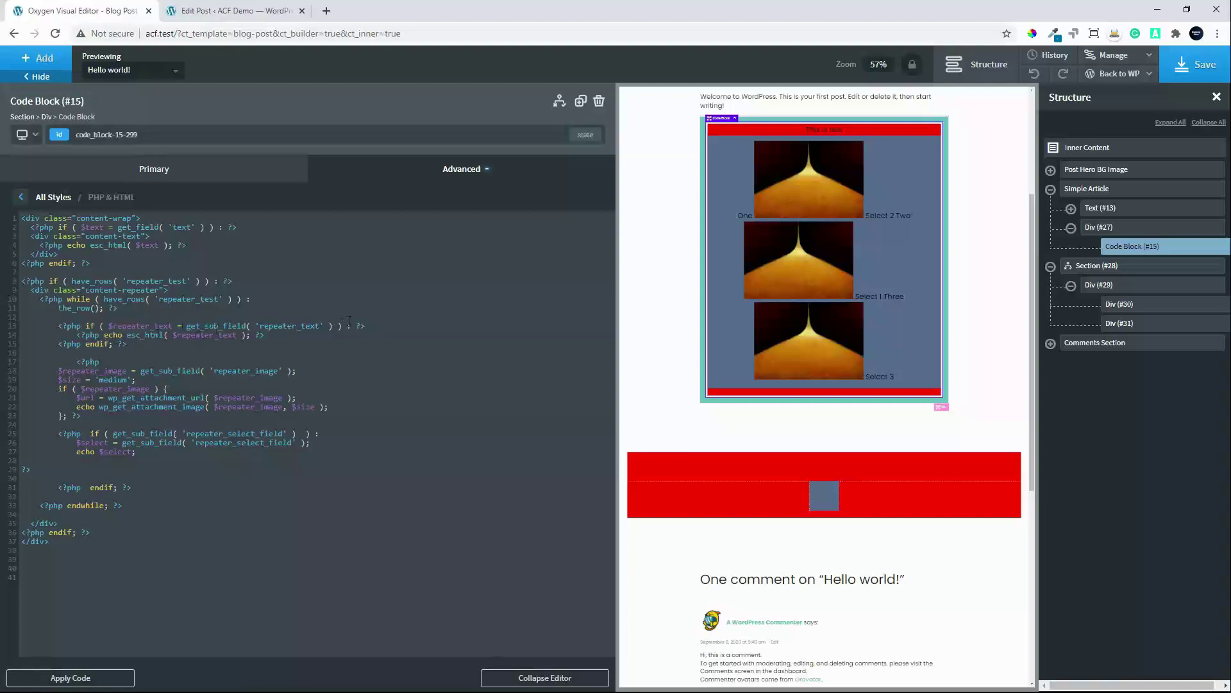
pyautogui.press('Return')
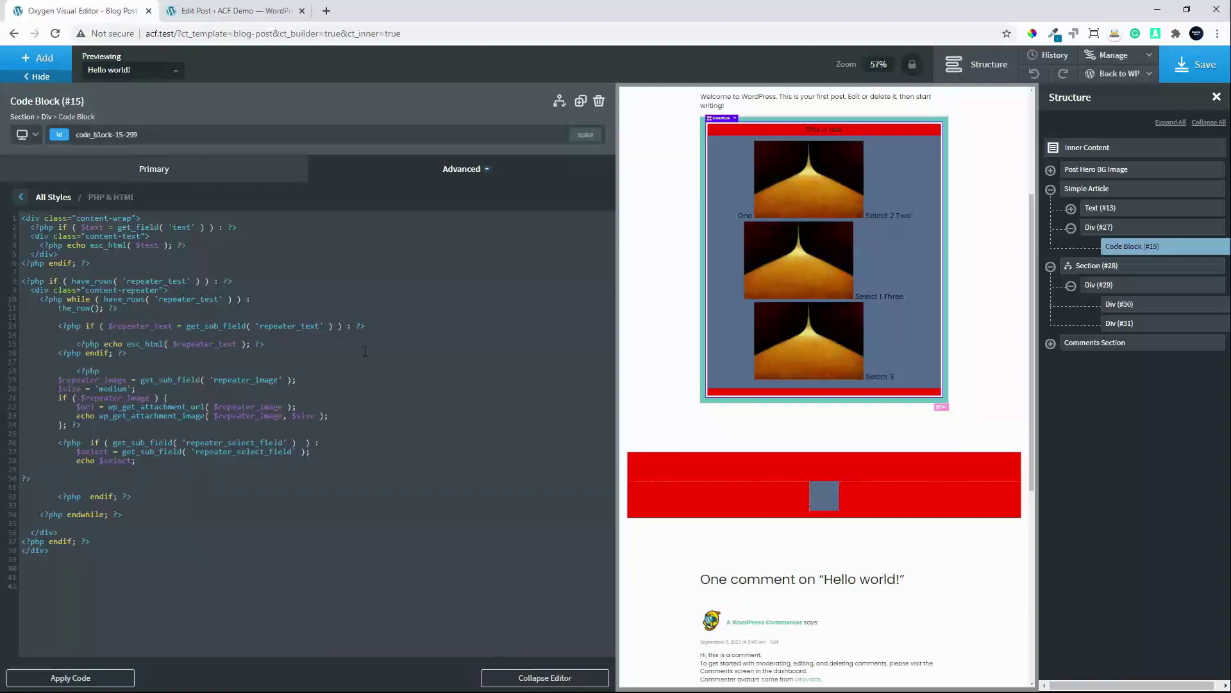
pyautogui.write('<div>')
pyautogui.press('Return')
pyautogui.write('</div>')
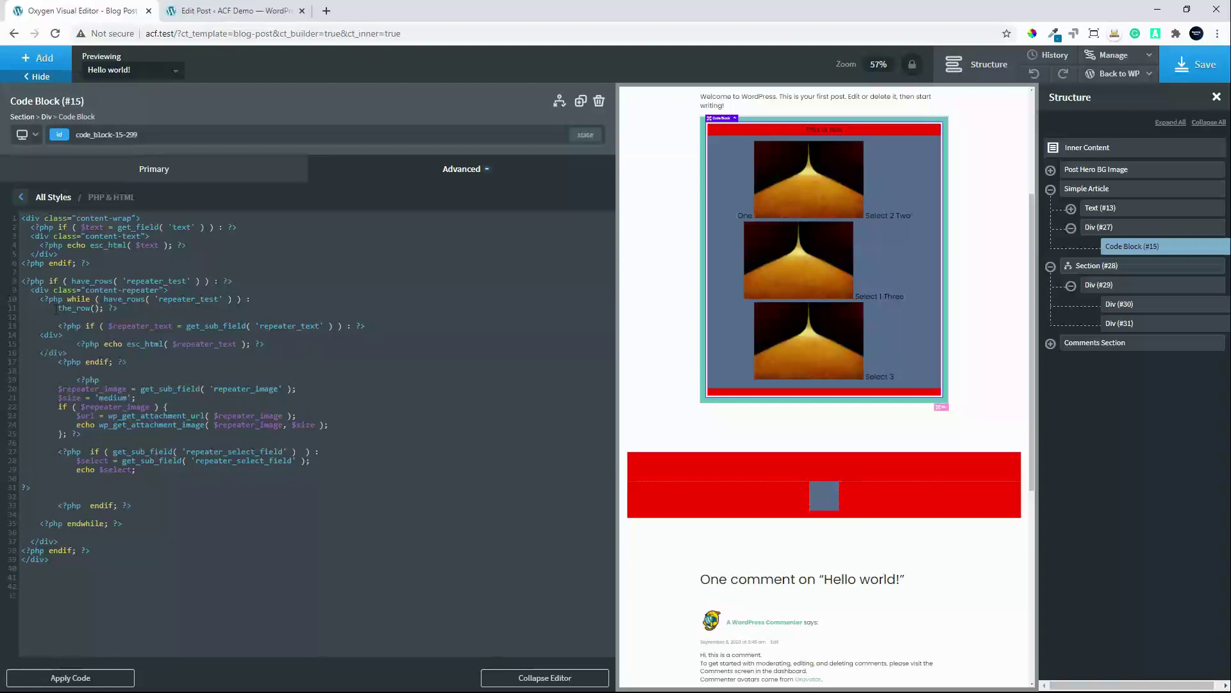
pyautogui.write(' class="repeater-text"')
# Close and reopen PHP before the attachment image echo, and wrap the image output in a div with the class repeater-image
pyautogui.press('Delete')
pyautogui.press('Return')
pyautogui.press('Return')
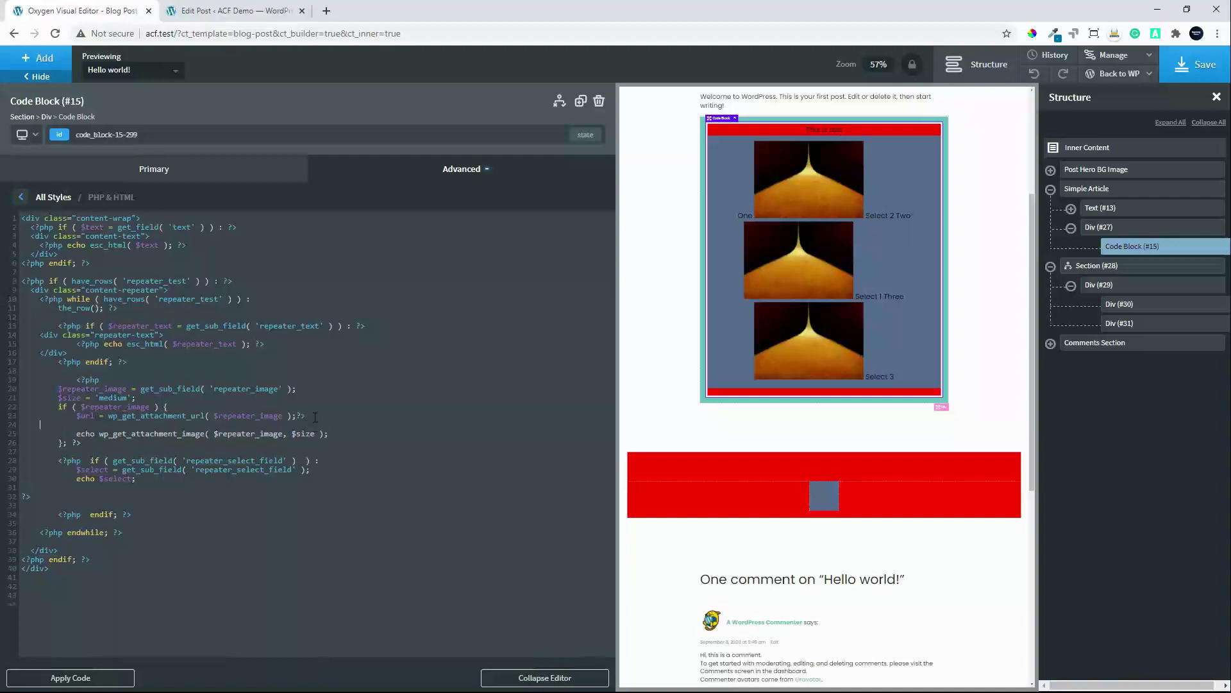
pyautogui.write('<?php')
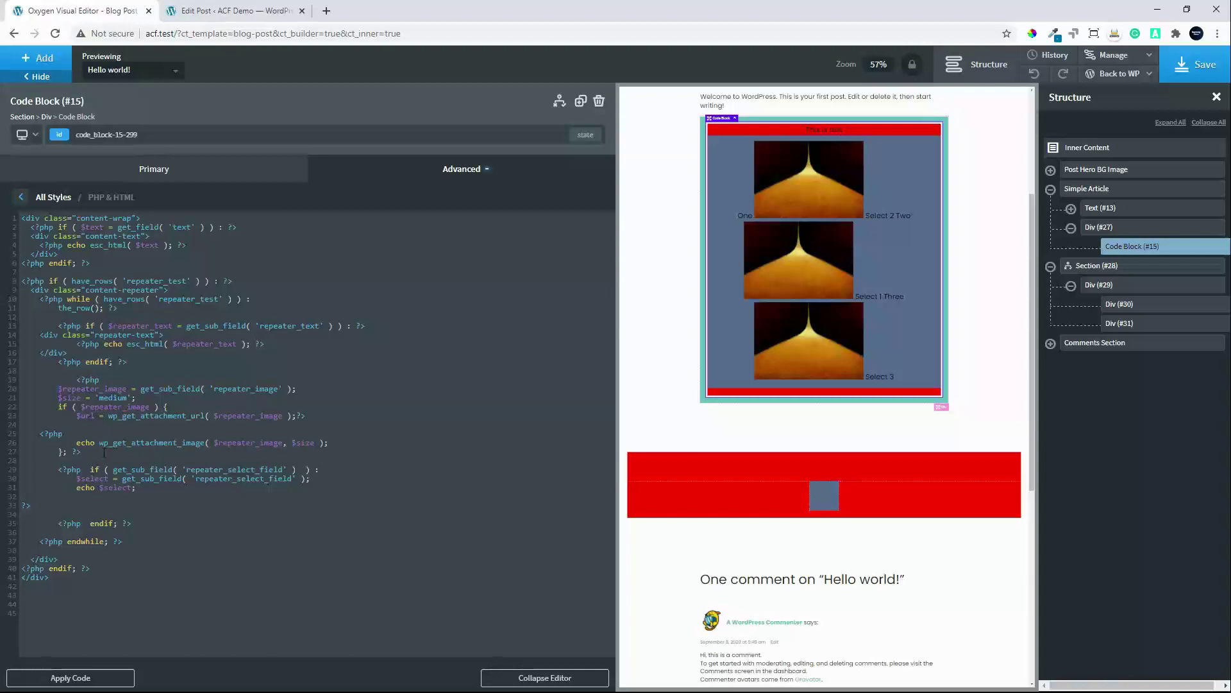
pyautogui.write('<div')
pyautogui.write(' class')
pyautogui.write('="repeater-i')
pyautogui.write('mage')
pyautogui.write('"')
pyautogui.write('/div>')
# Close PHP after the $select assignment and reopen it before echo $select
pyautogui.press('Return')
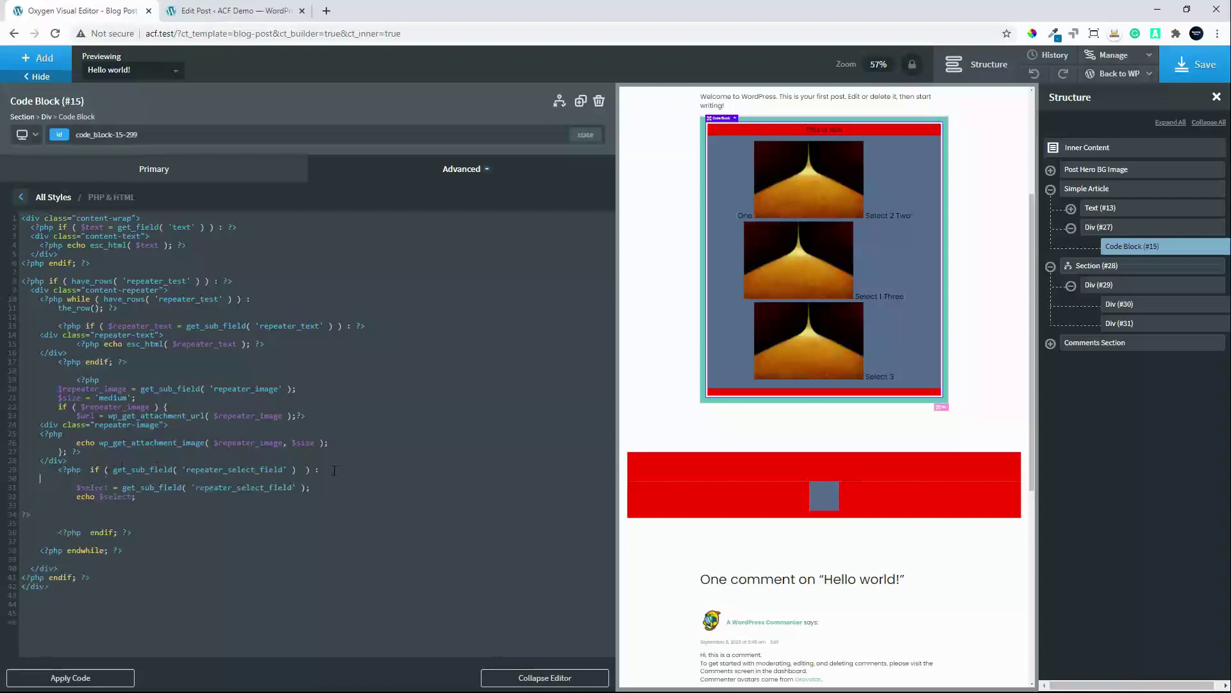
pyautogui.write('?>')
pyautogui.press('Return')
pyautogui.press('Return')
pyautogui.write('<?')
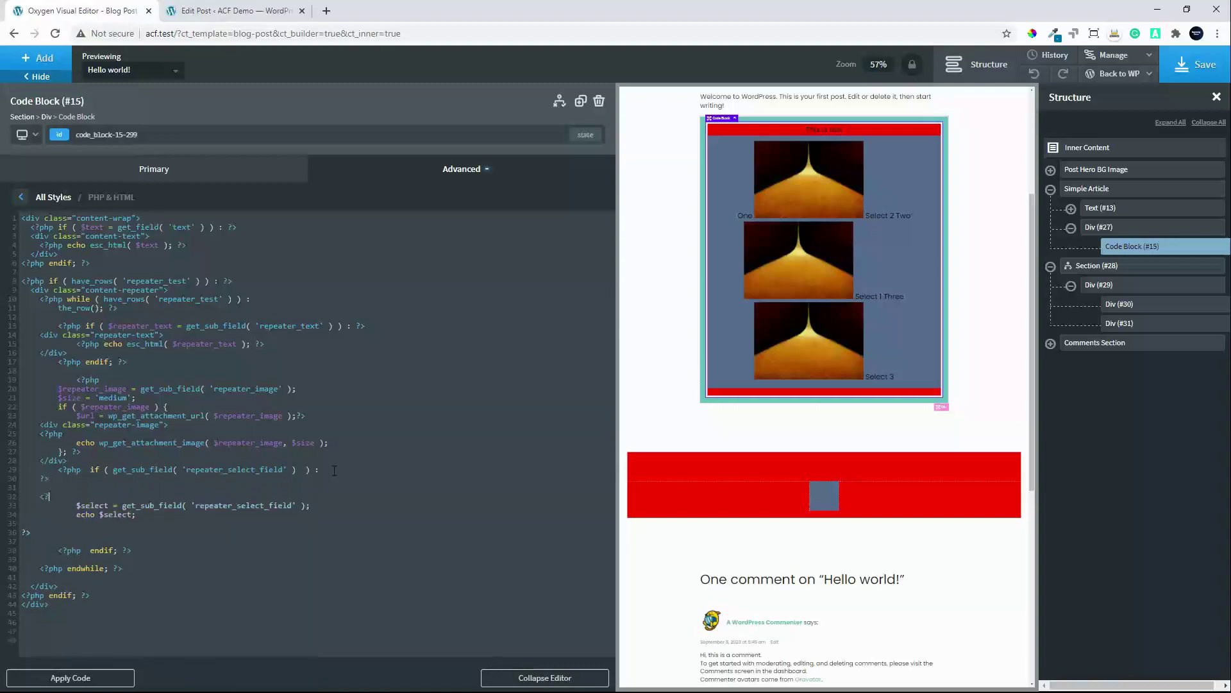
pyautogui.write('pphp')
pyautogui.moveTo(40, 478); pyautogui.dragTo(63, 494)
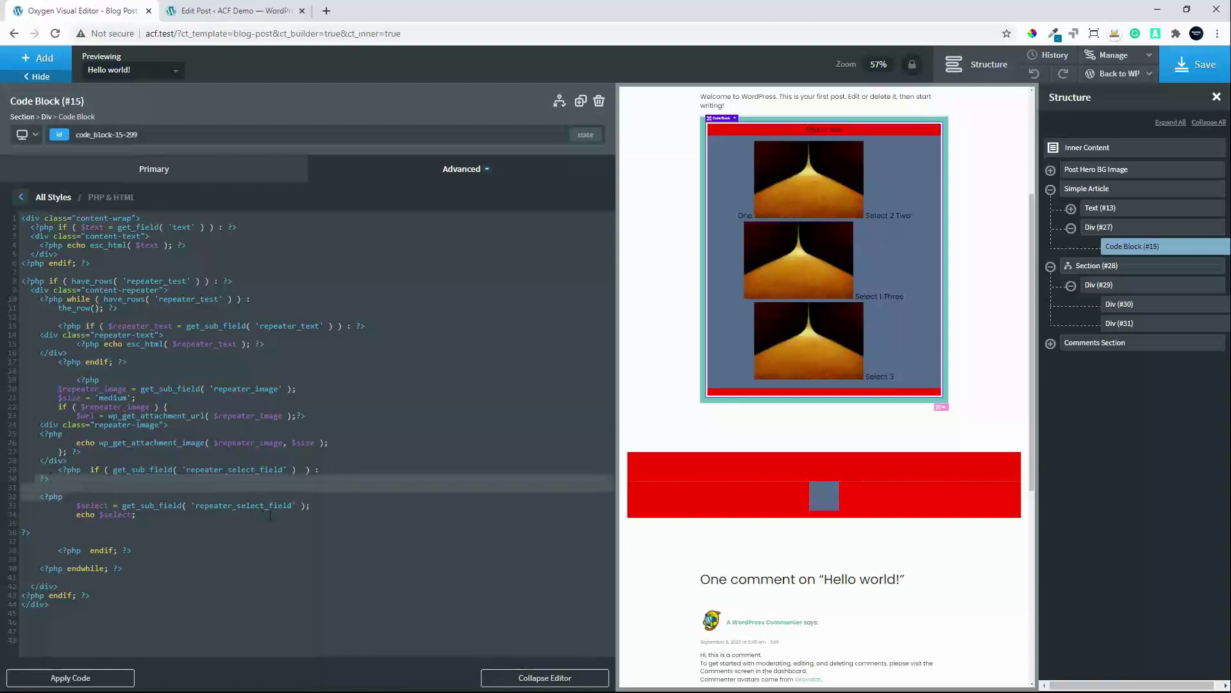
pyautogui.press('BackSpace')
pyautogui.hotkey('ctrl', 'z')
pyautogui.hotkey('ctrl', 'z')
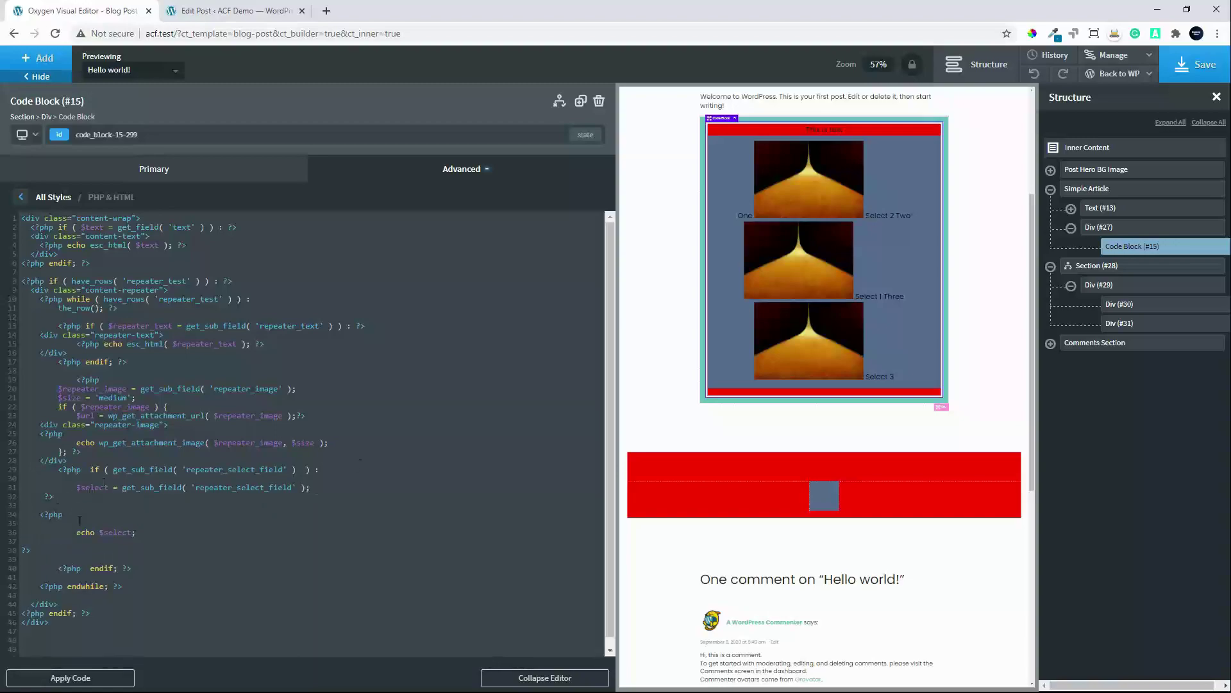
# Wrap the echo $select block in a div with the class repeater-select and apply the code
pyautogui.write('<div')
pyautogui.write(' class')
pyautogui.write('="repeater-se')
pyautogui.write('lect')
pyautogui.write('<')
pyautogui.write('/div>')
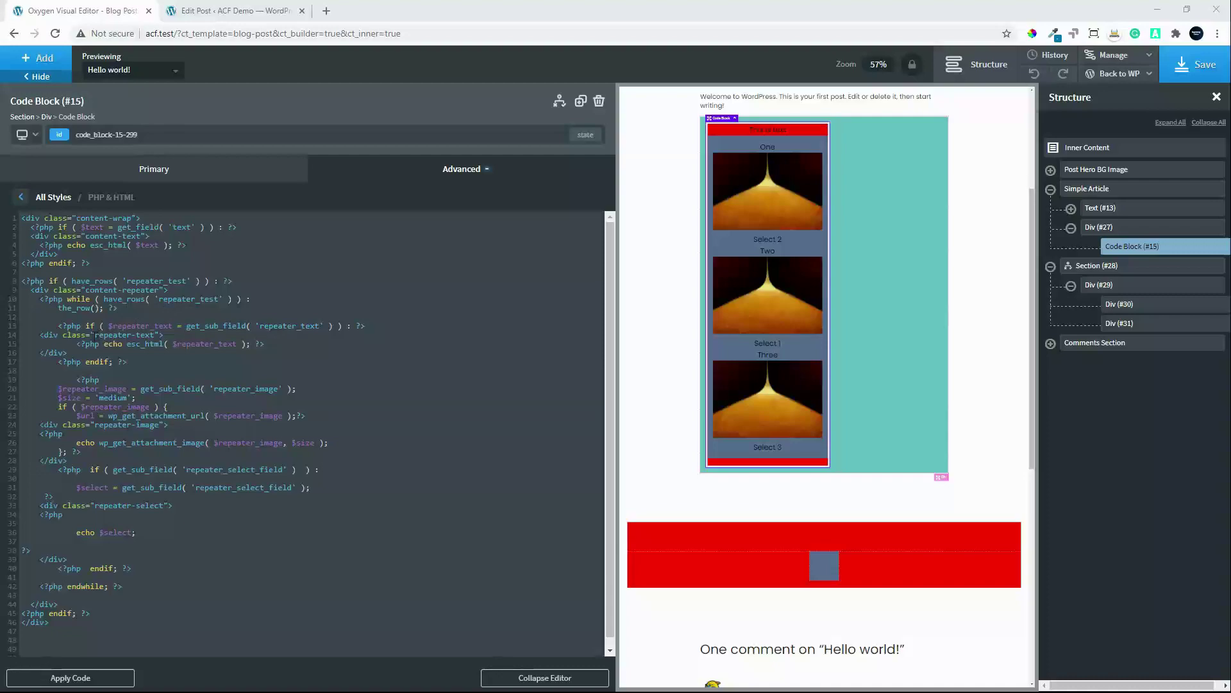
# Add three sibling child divs inside the content-repeater div (Div #31) and stack them horizontally
pyautogui.moveTo(96, 335); pyautogui.dragTo(152, 333)
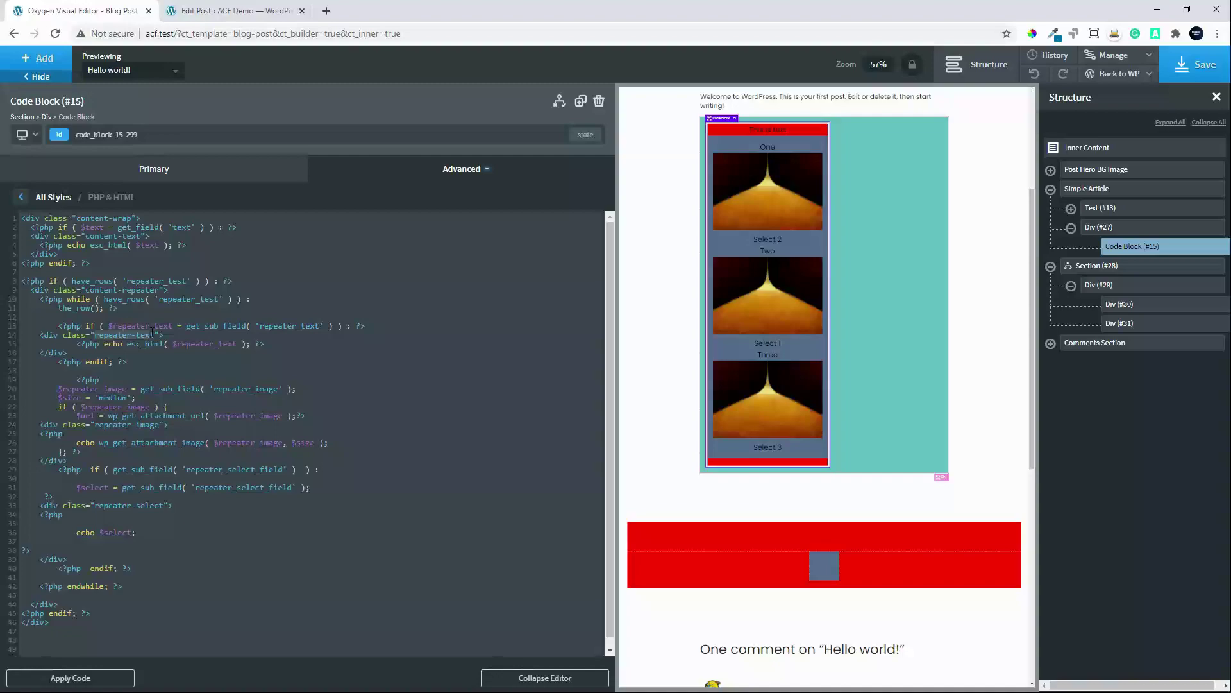
pyautogui.click(152, 332)
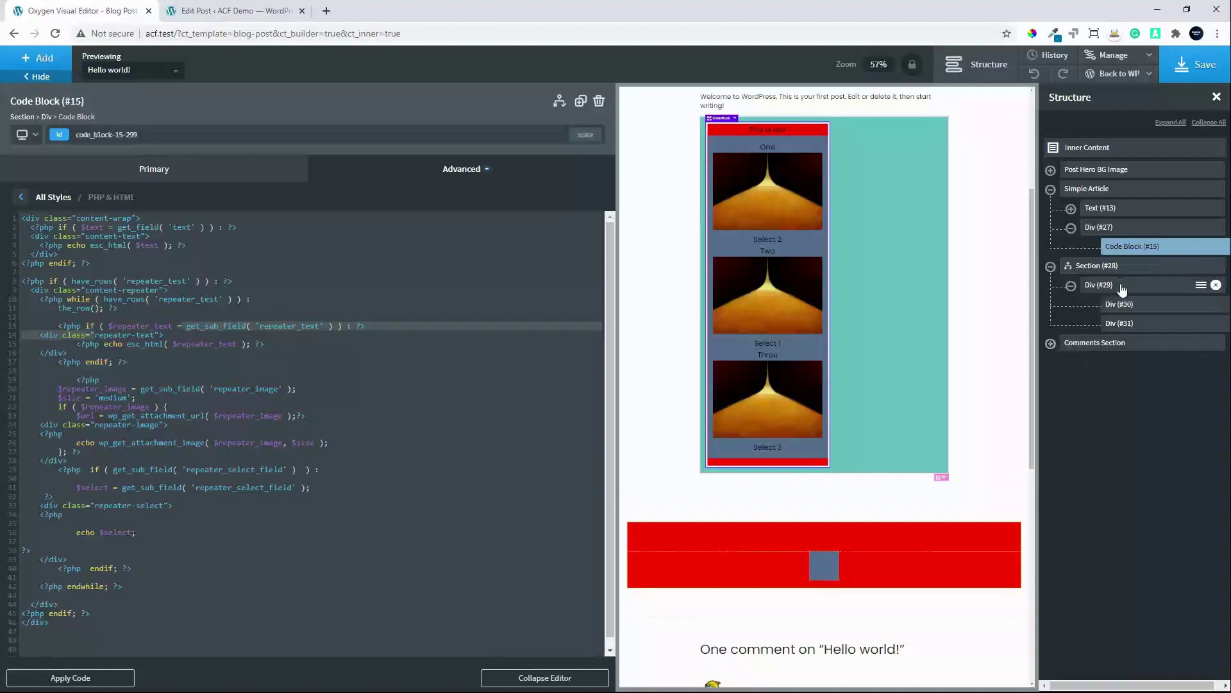
pyautogui.click(1126, 325)
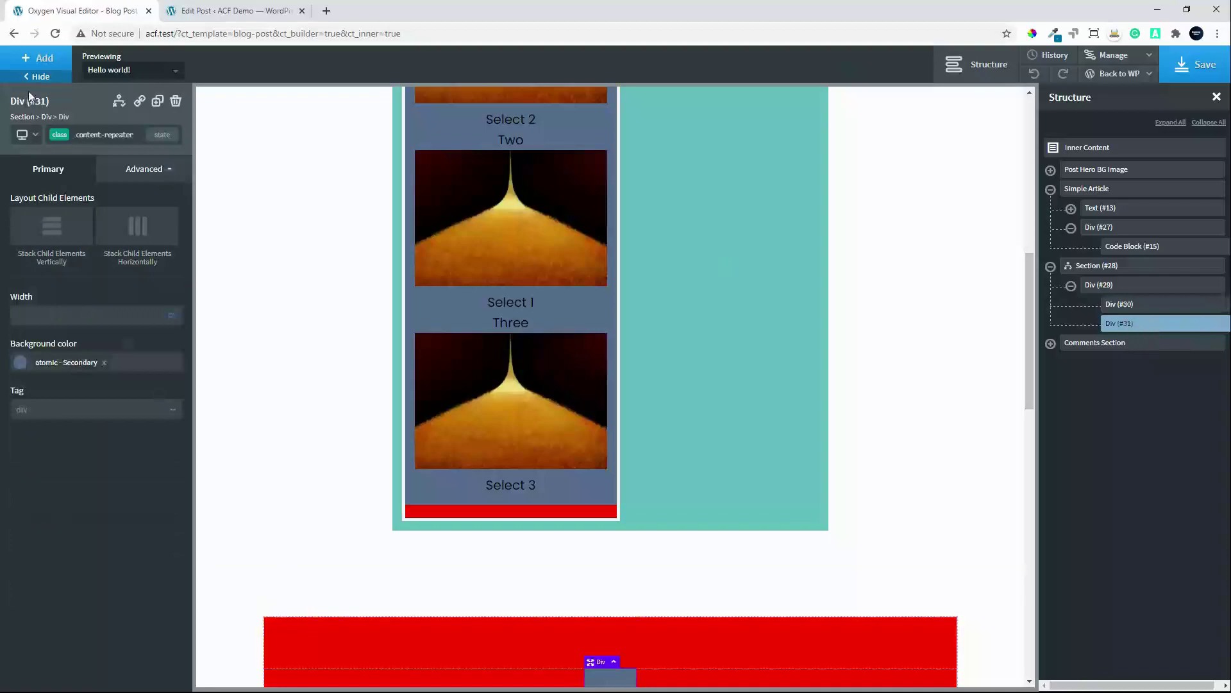
pyautogui.click(26, 64)
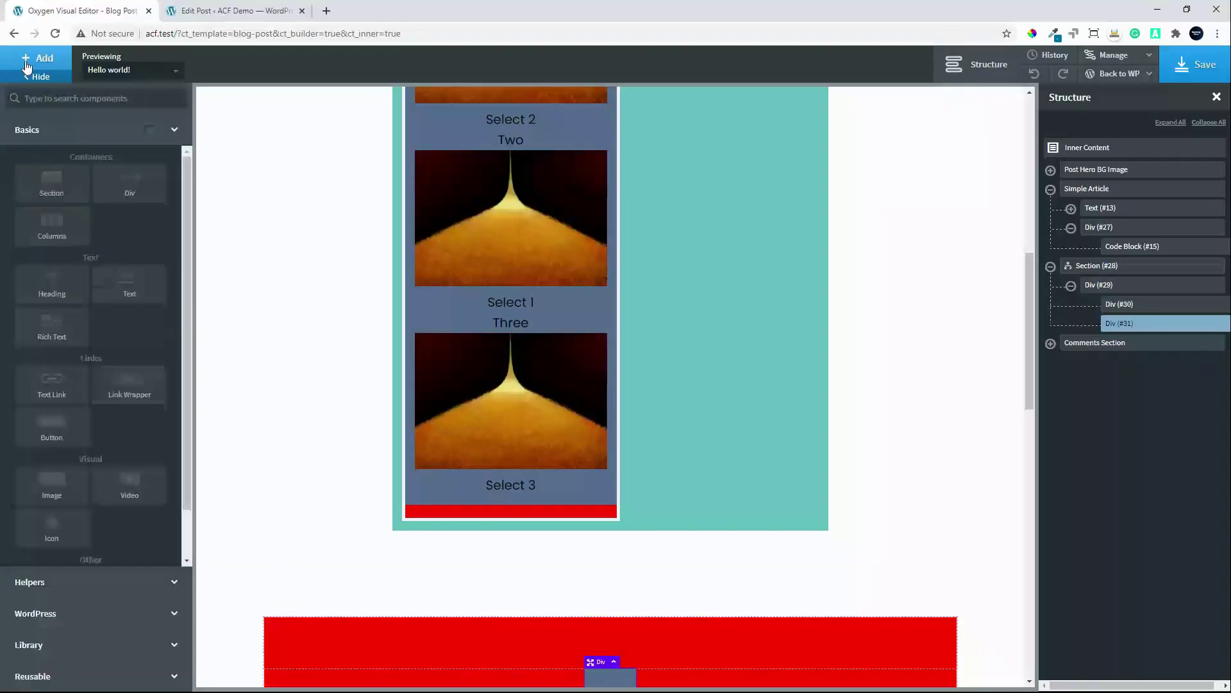
pyautogui.click(114, 191)
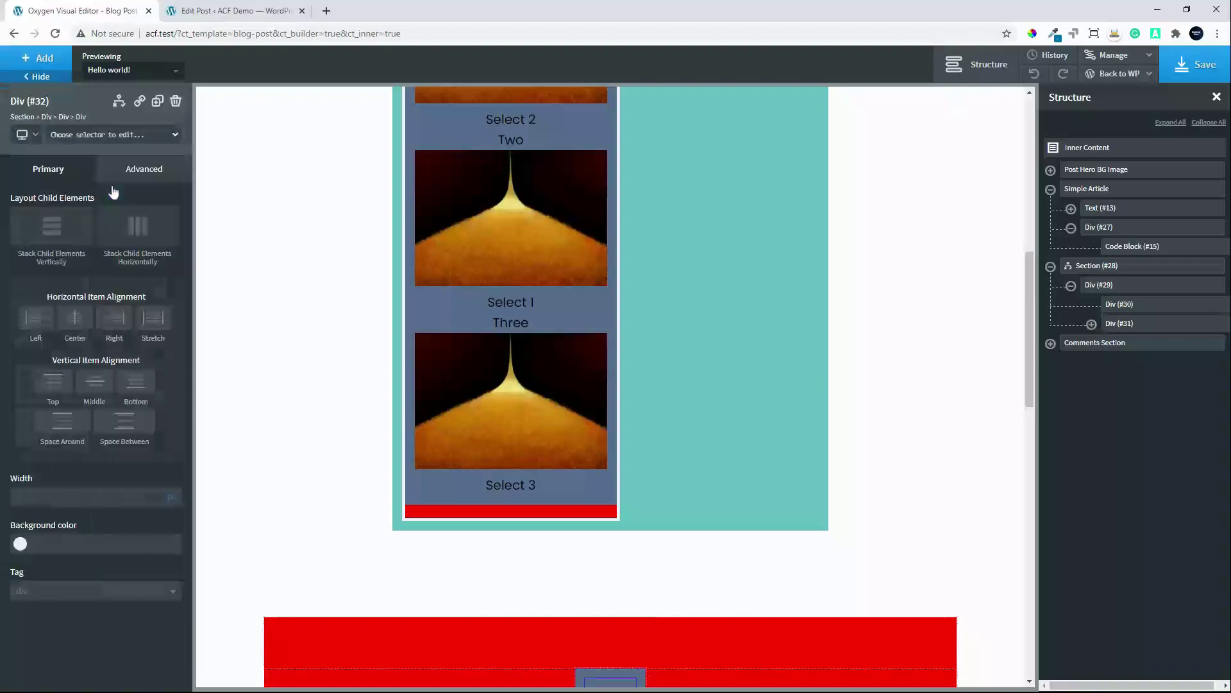
pyautogui.click(1093, 325)
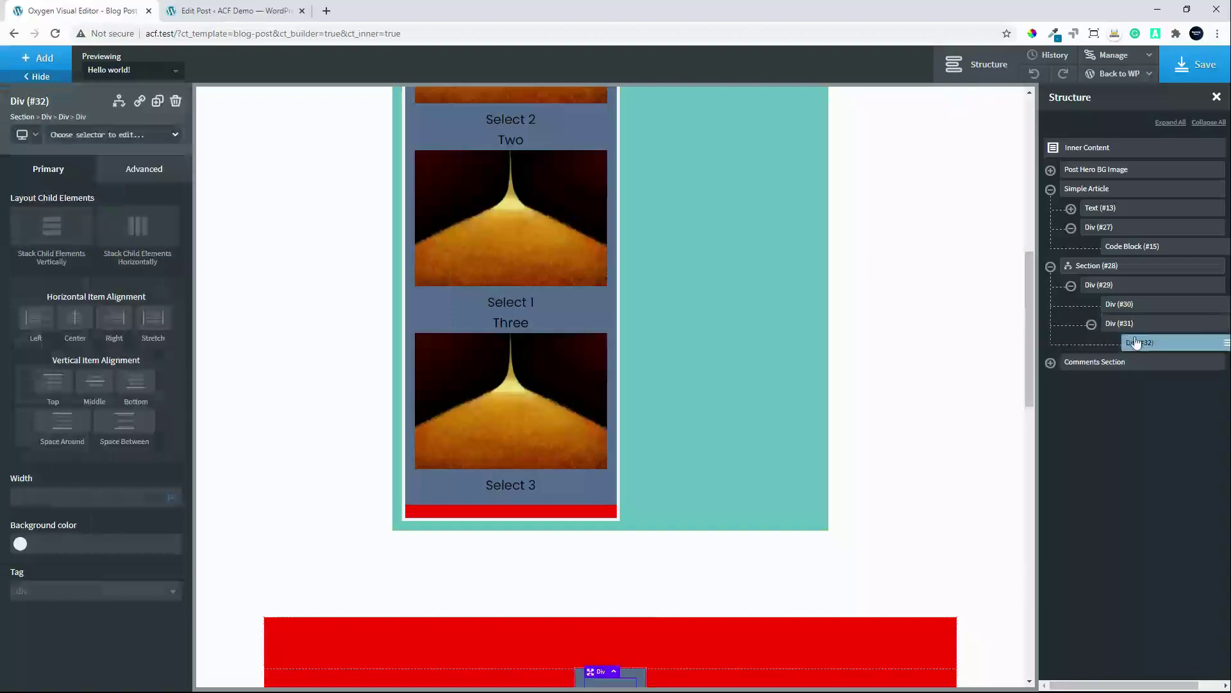
pyautogui.click(157, 103)
pyautogui.click(157, 103)
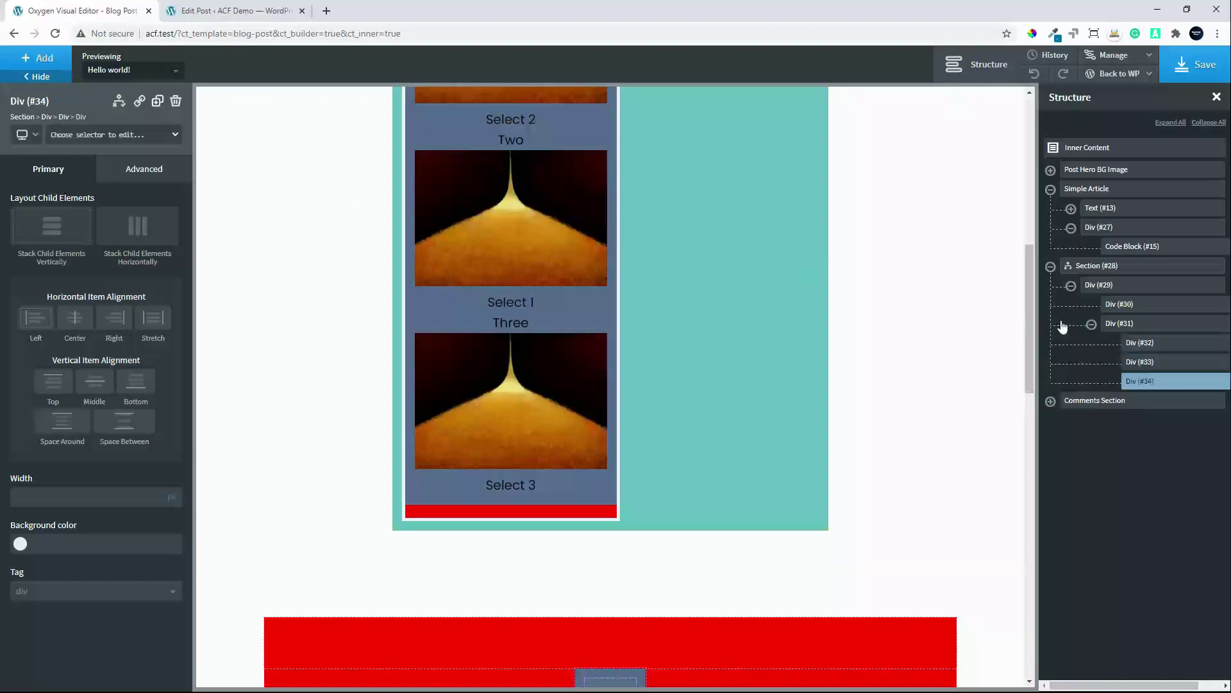
pyautogui.click(1143, 325)
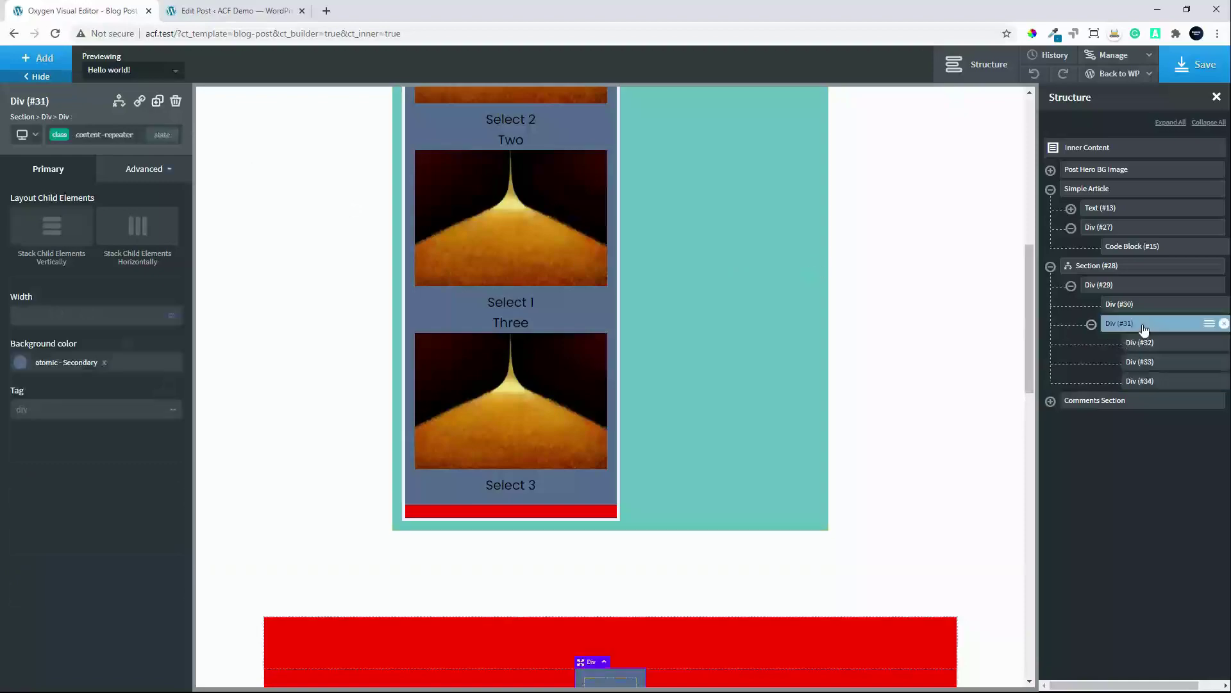
pyautogui.click(140, 225)
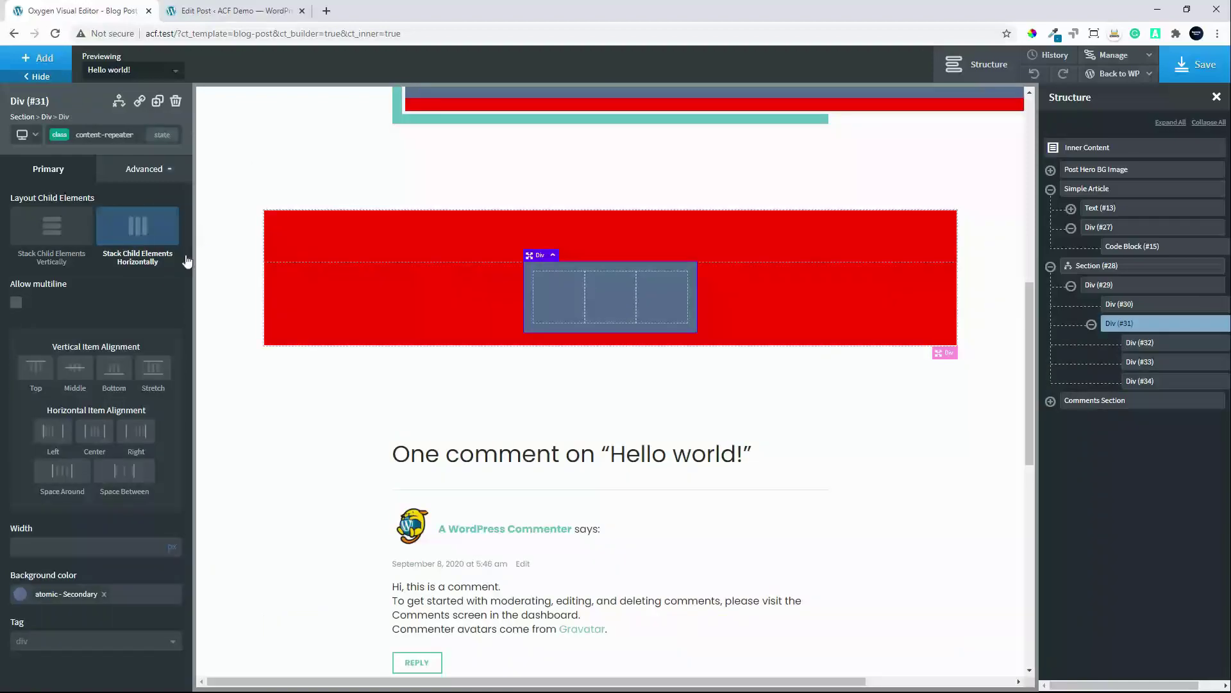
# Assign the new class repeater-text to the first child div (Div #32) of the content-repeater div
pyautogui.click(1153, 344)
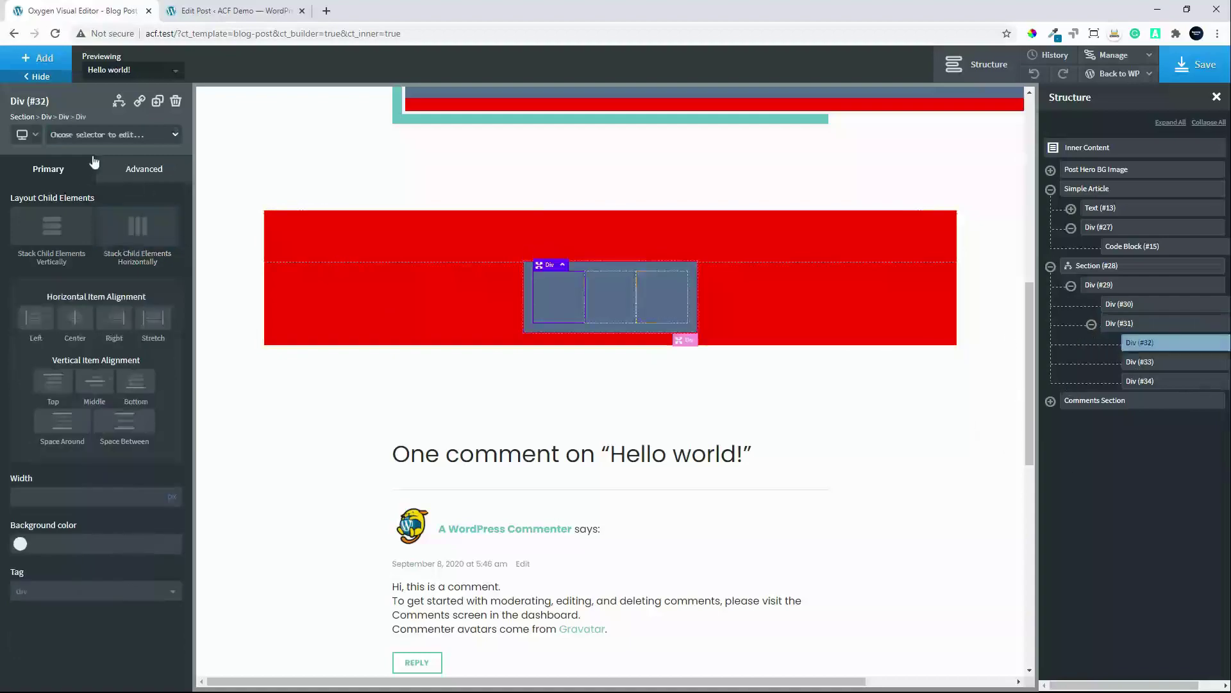
pyautogui.click(94, 136)
pyautogui.hotkey('ctrl', 'v')
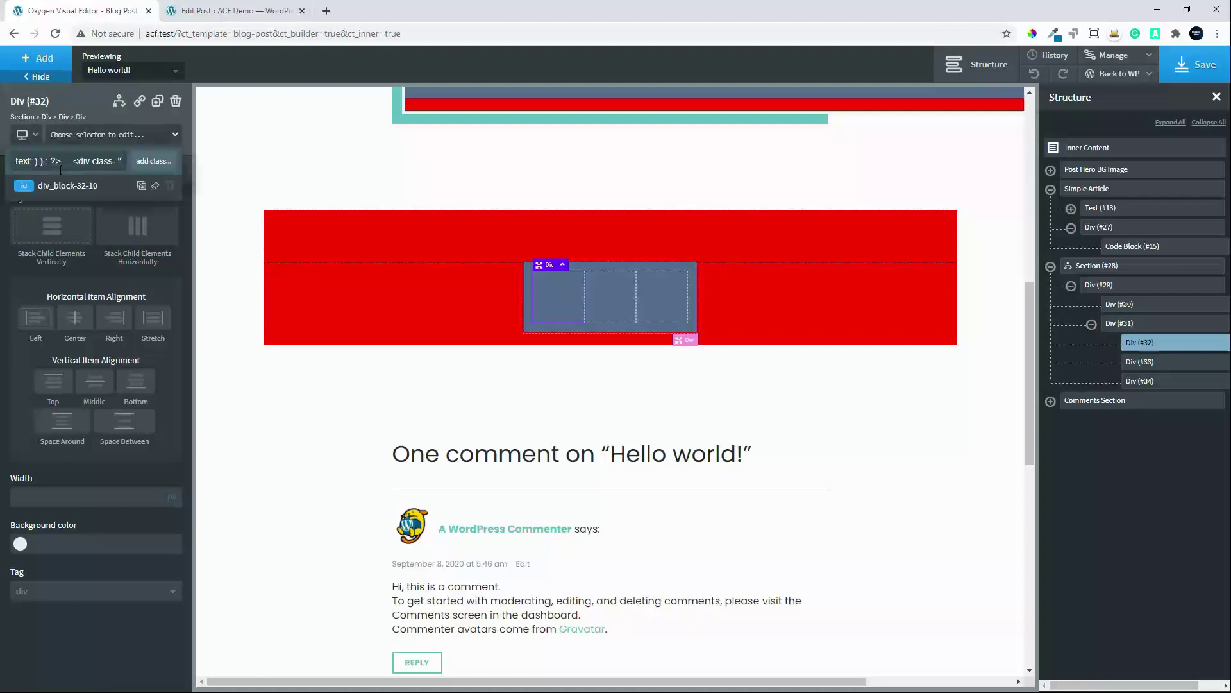
pyautogui.hotkey('ctrl', 'z')
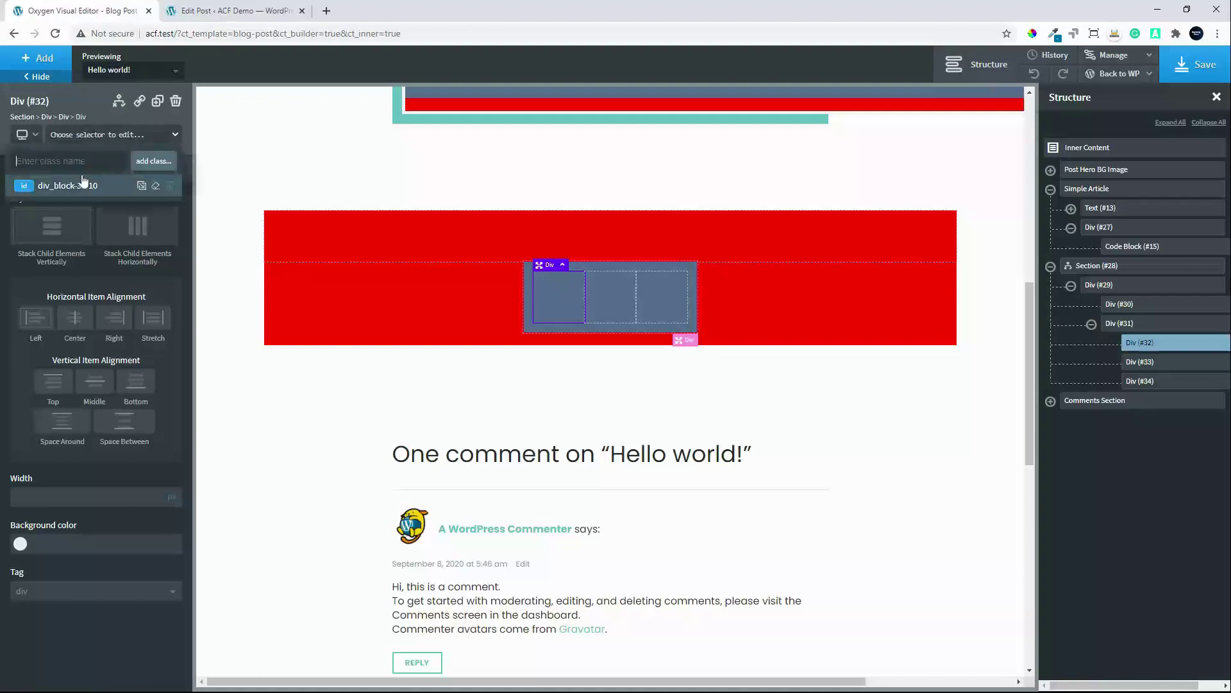
pyautogui.write('repeater')
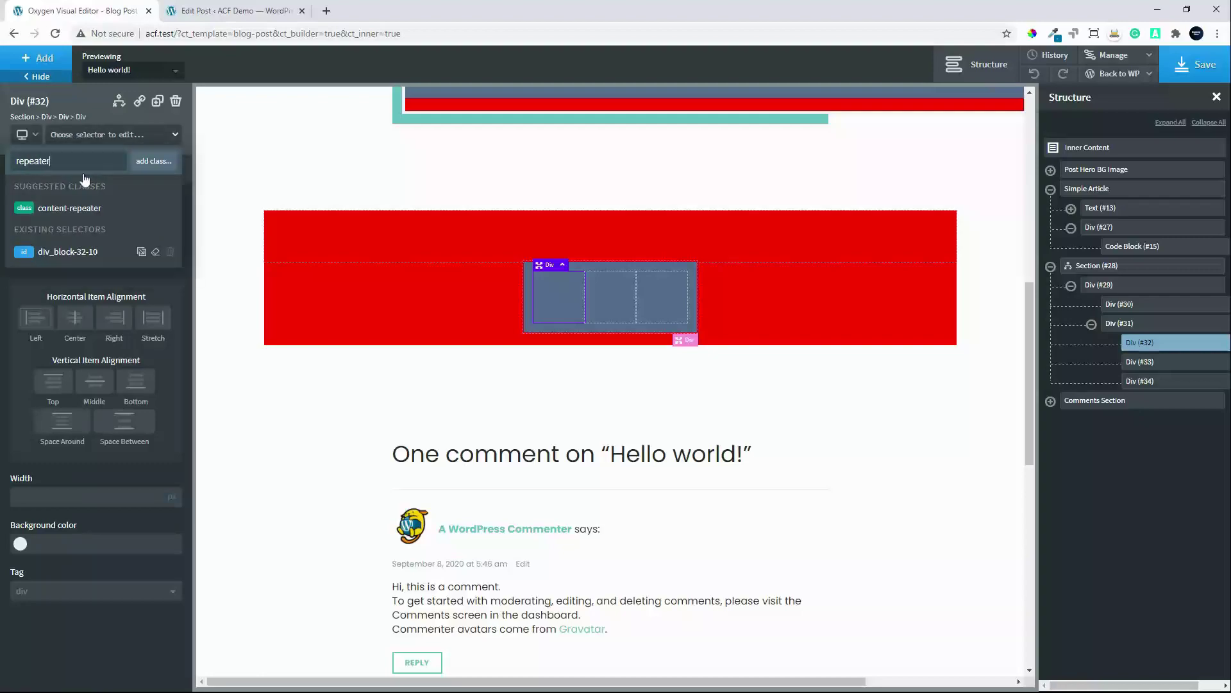
pyautogui.write('-text')
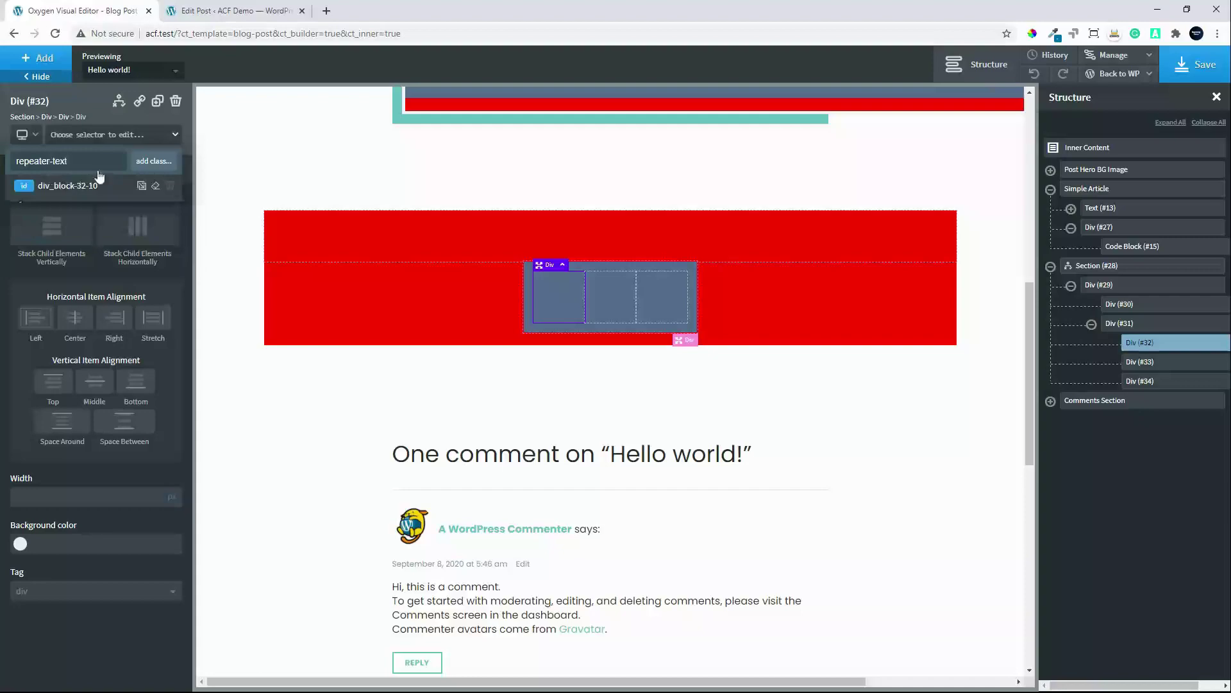
pyautogui.click(152, 161)
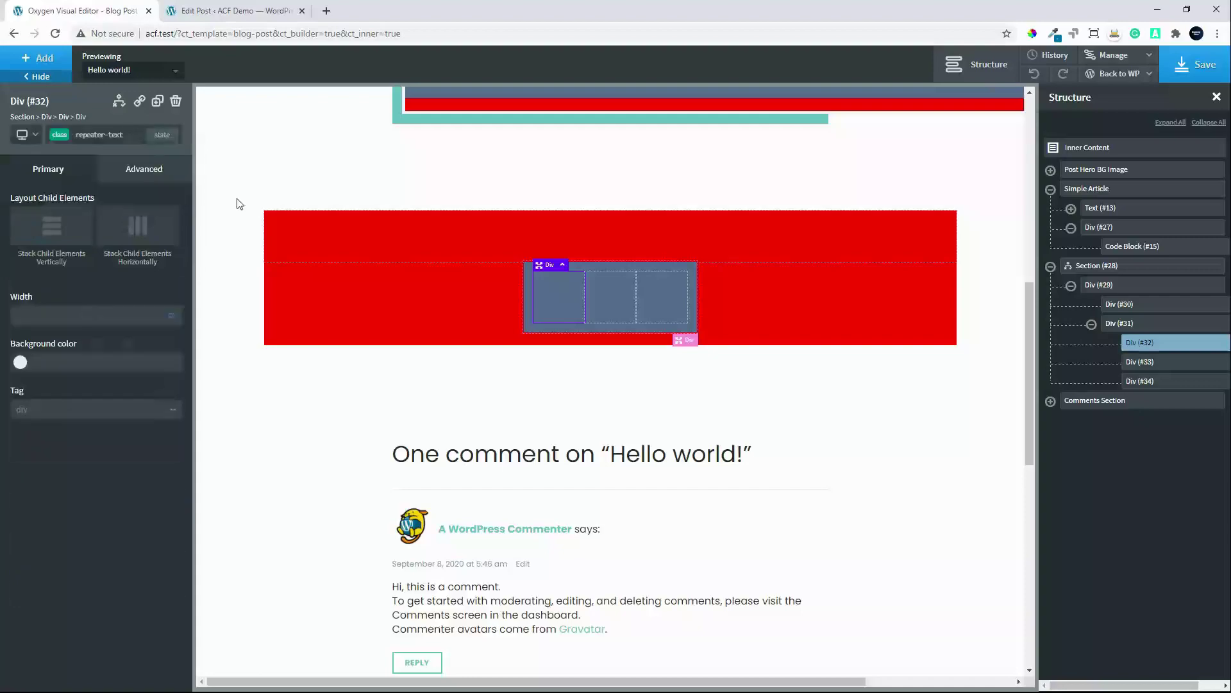
# Assign the new class repeater-image to the second child div (Div #33)
pyautogui.click(1161, 363)
pyautogui.click(97, 135)
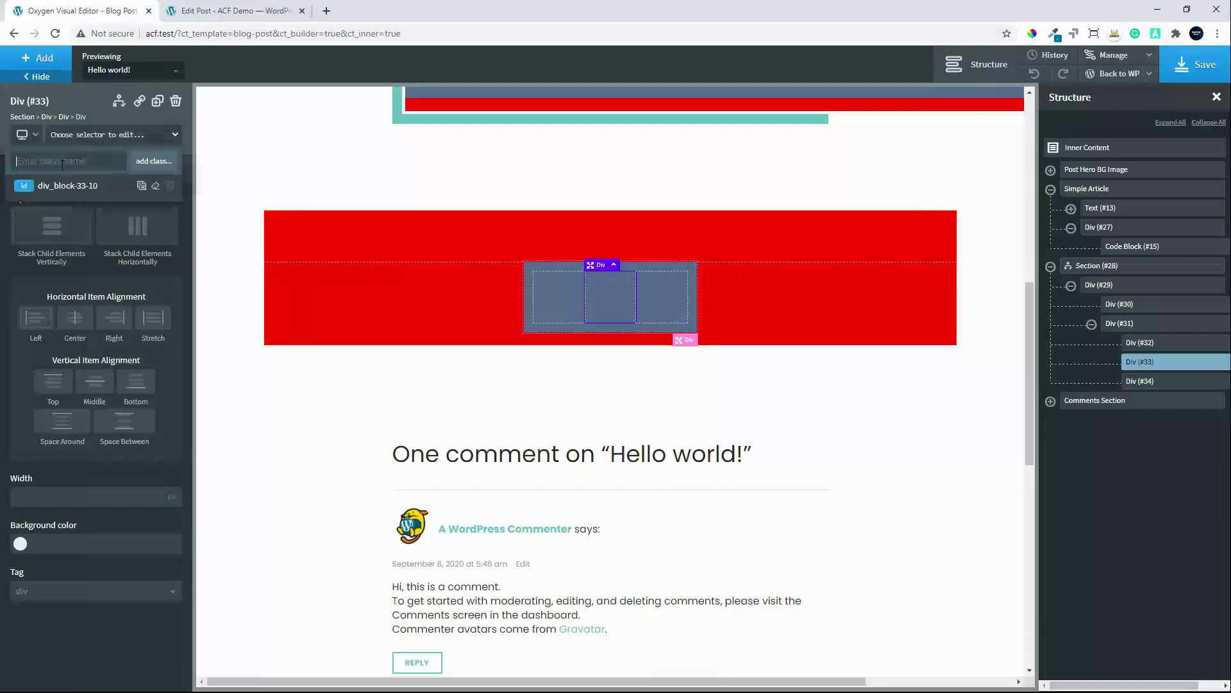
pyautogui.write('repea')
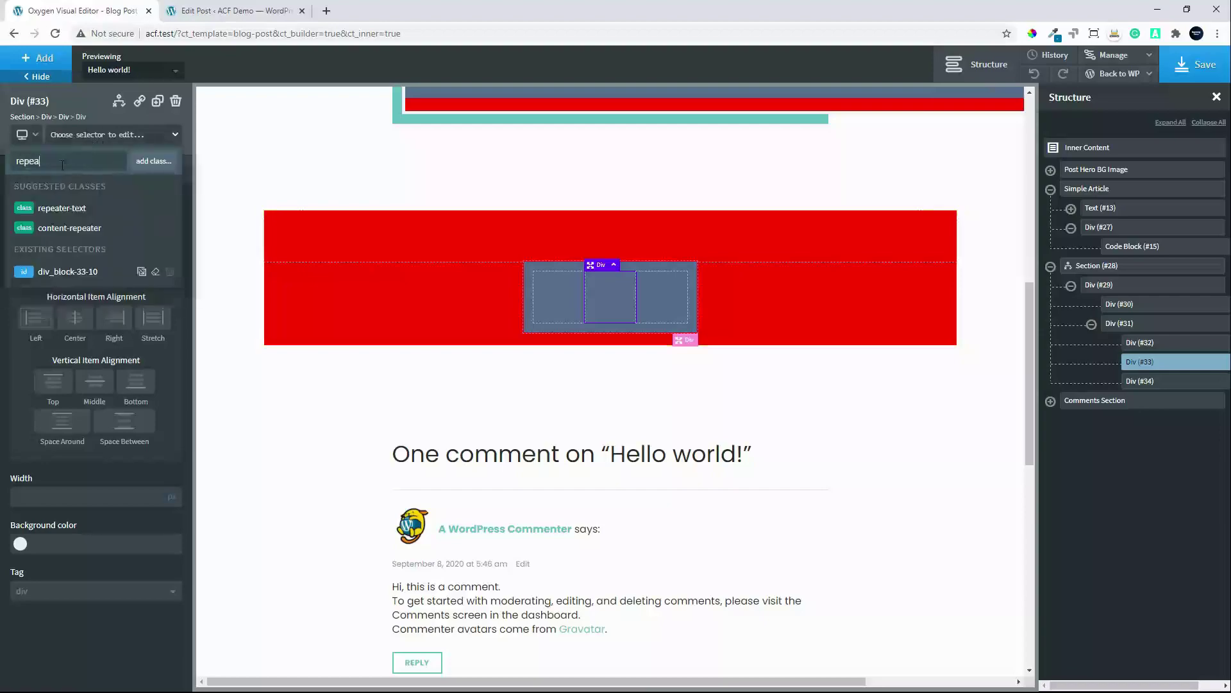
pyautogui.write('ter-image')
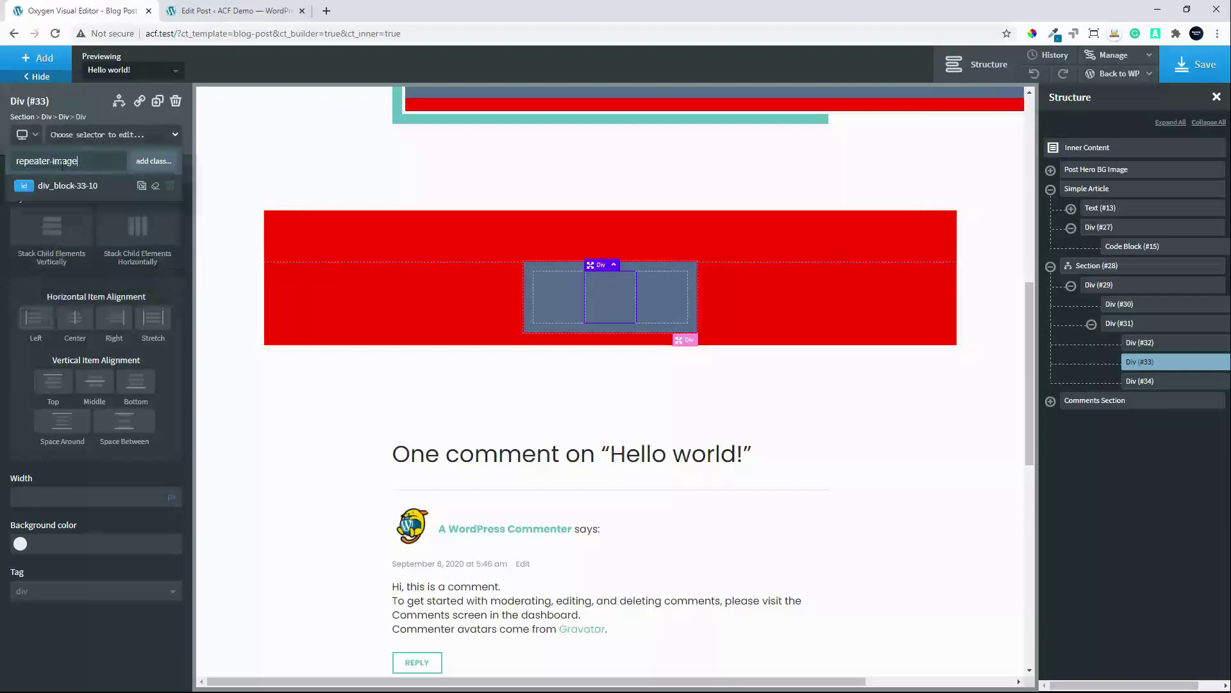
pyautogui.click(149, 164)
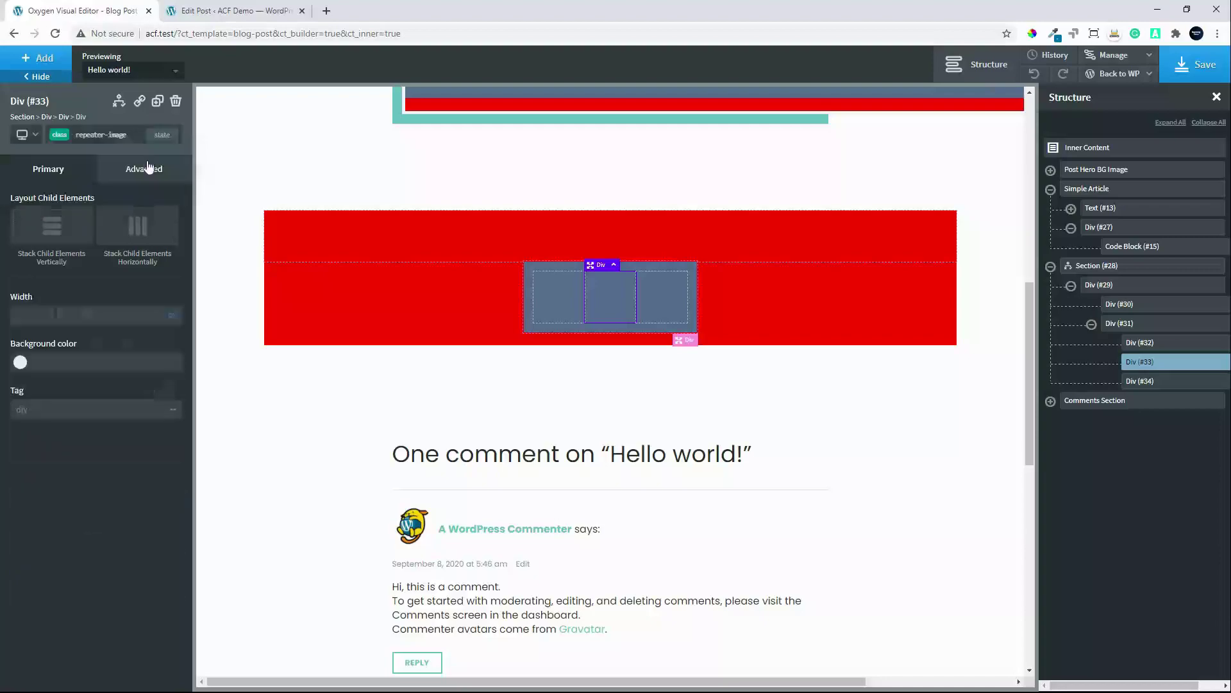
# Assign the new class repeater-select to the third child div (Div #34)
pyautogui.click(1160, 384)
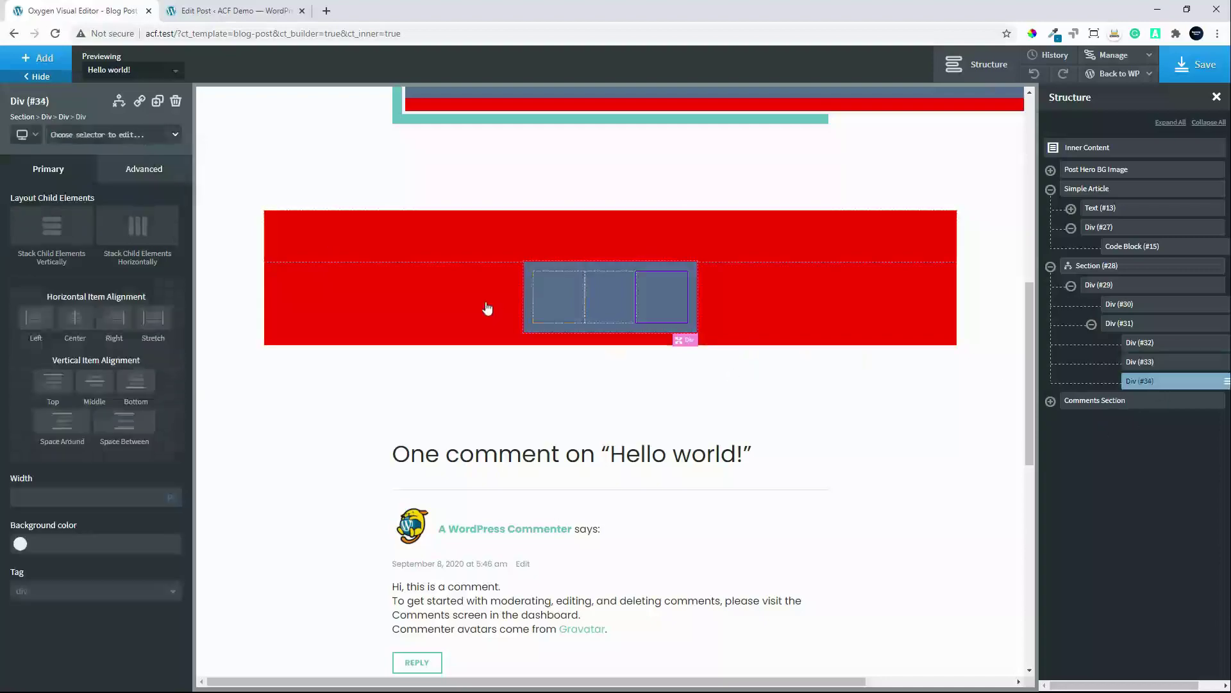
pyautogui.click(120, 136)
pyautogui.write('repeat')
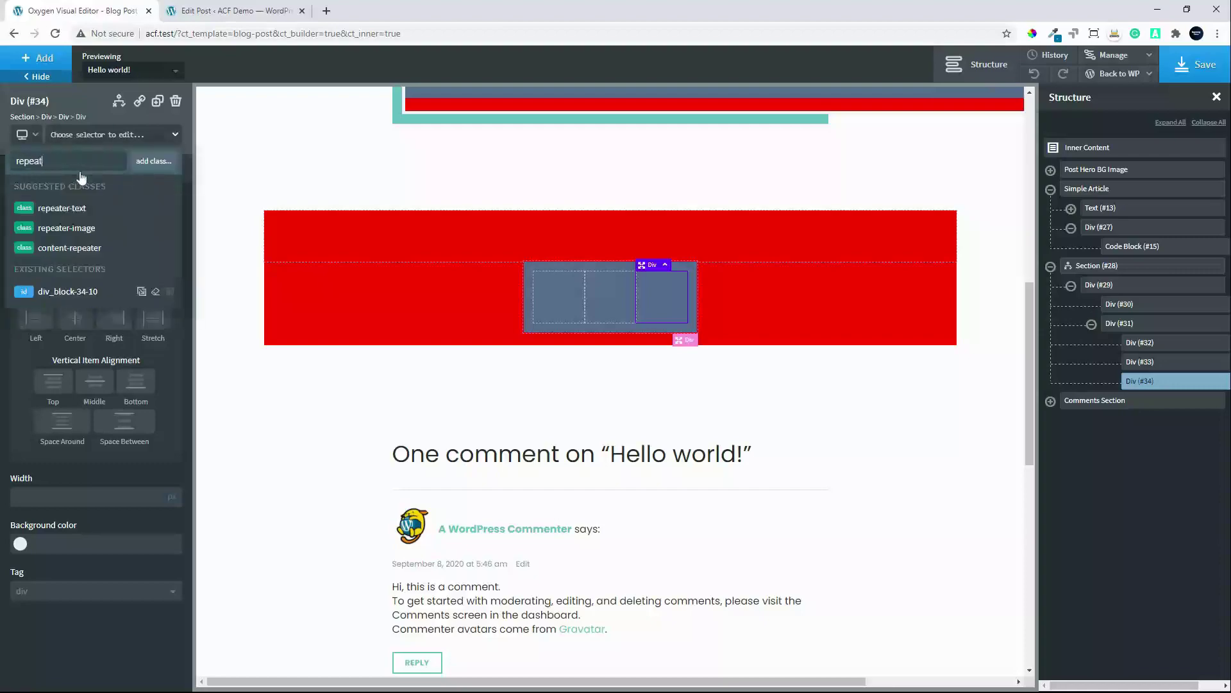
pyautogui.write('er-select')
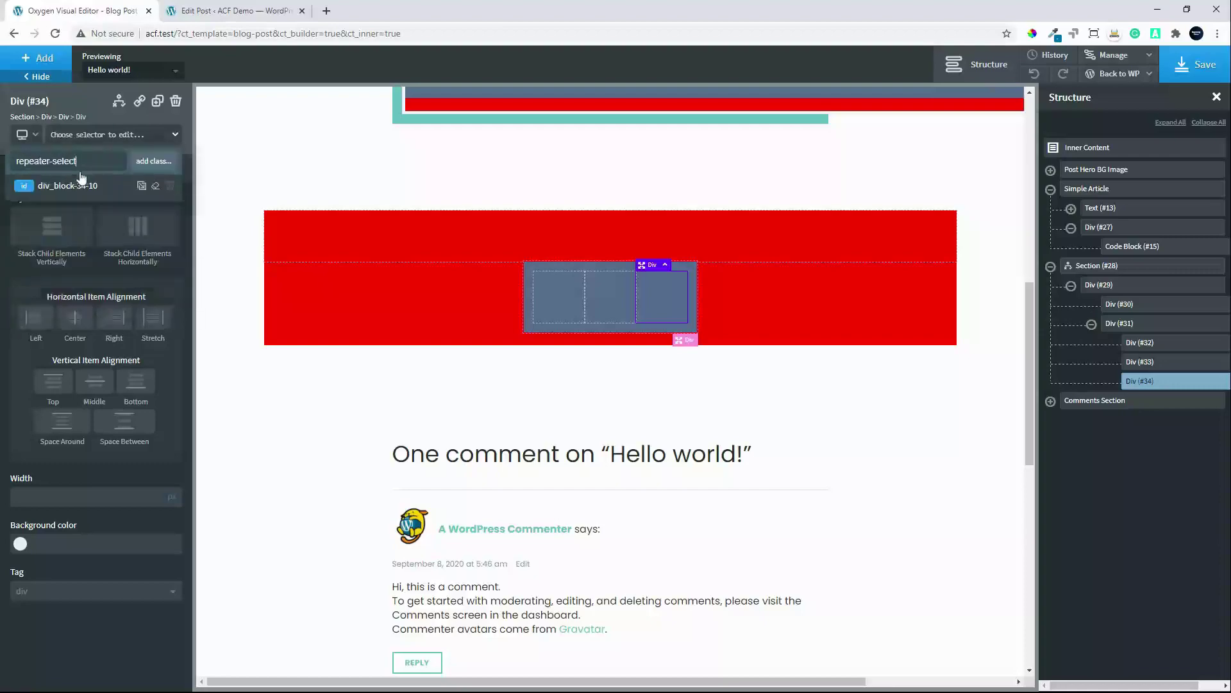
pyautogui.click(153, 163)
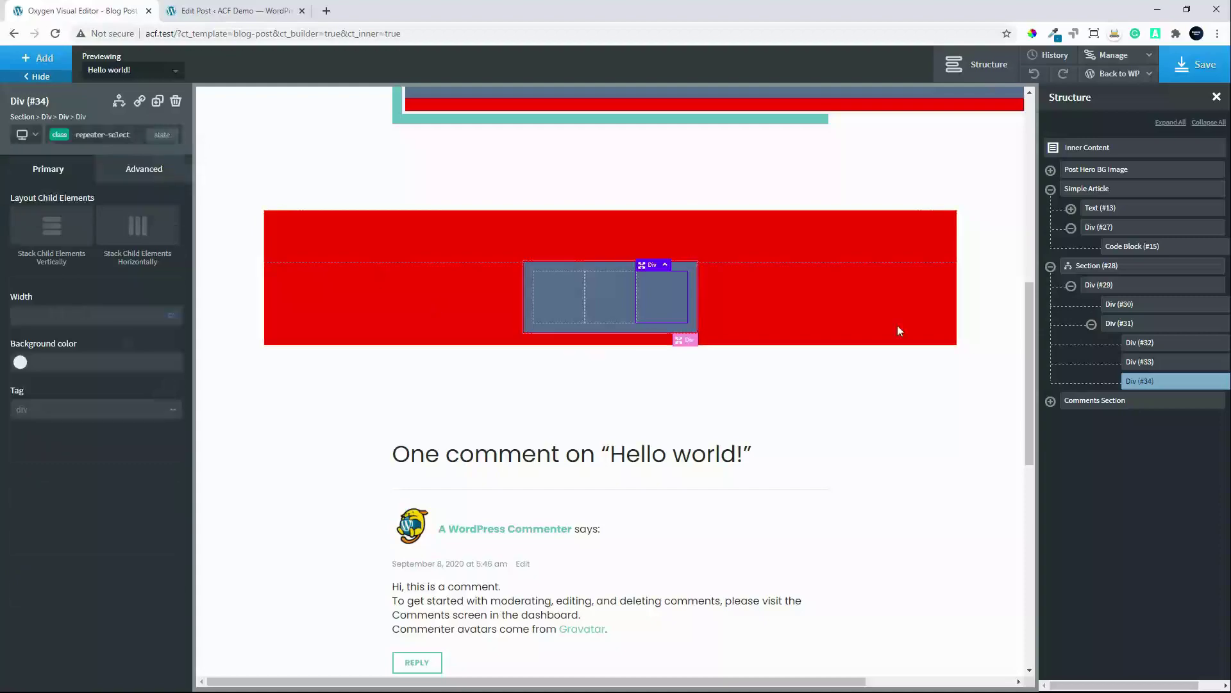
# Allow multiline on the horizontally stacked content-repeater class and set its vertical item alignment to Stretch
pyautogui.click(1170, 346)
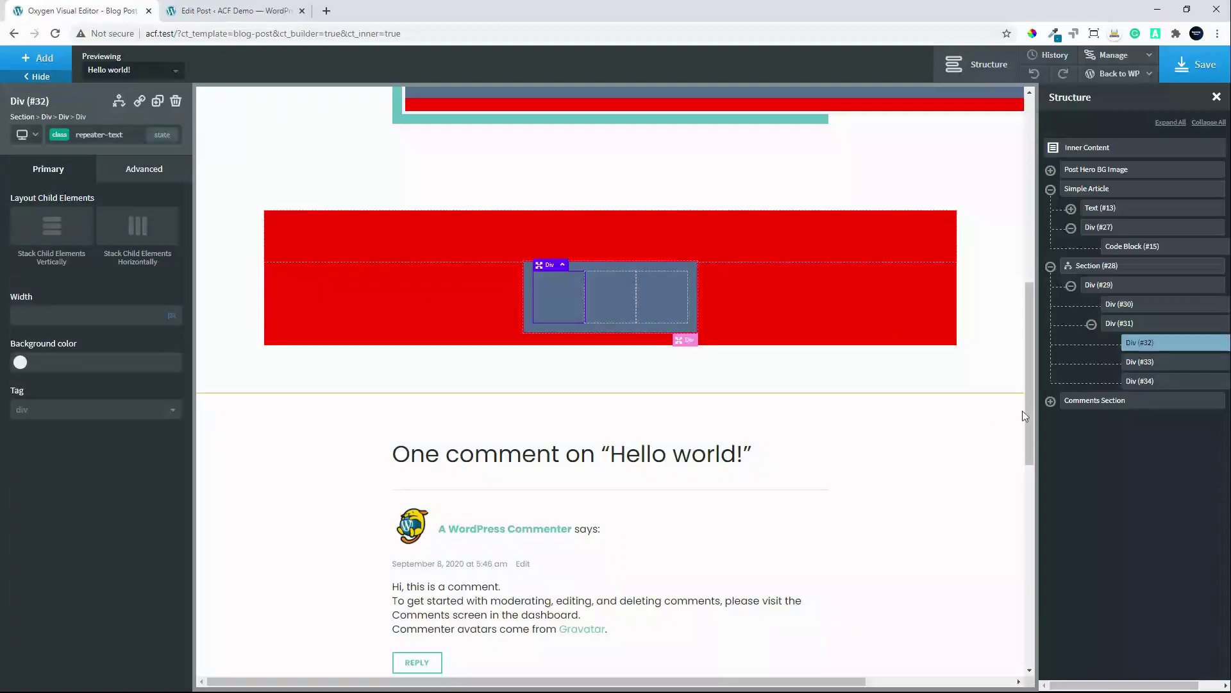
pyautogui.scroll(2, 1022, 411)
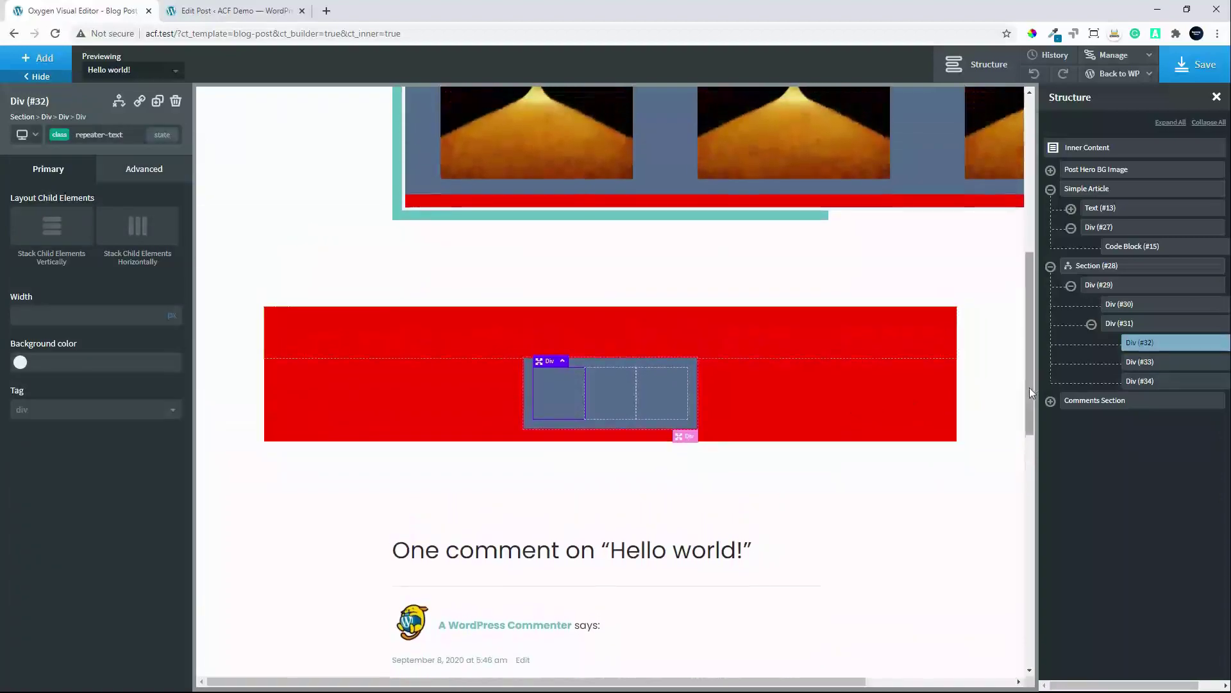
pyautogui.moveTo(1029, 388); pyautogui.dragTo(1017, 306)
pyautogui.scroll(-1, 1016, 315)
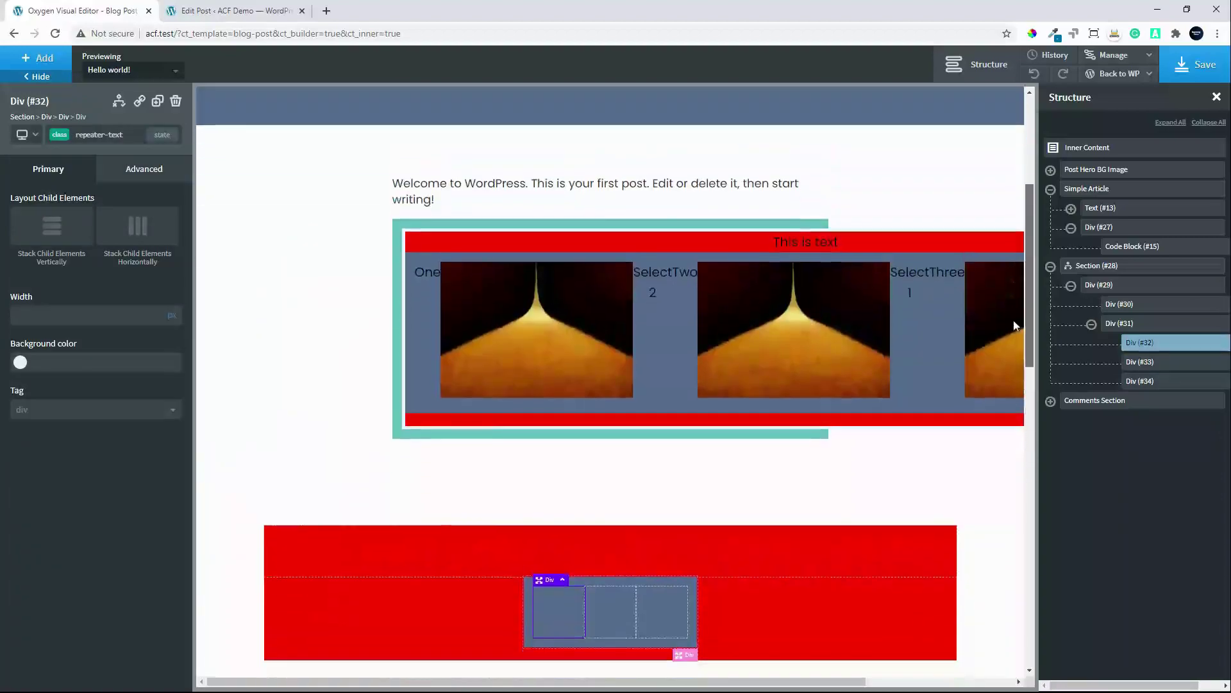
pyautogui.scroll(-1, 1013, 325)
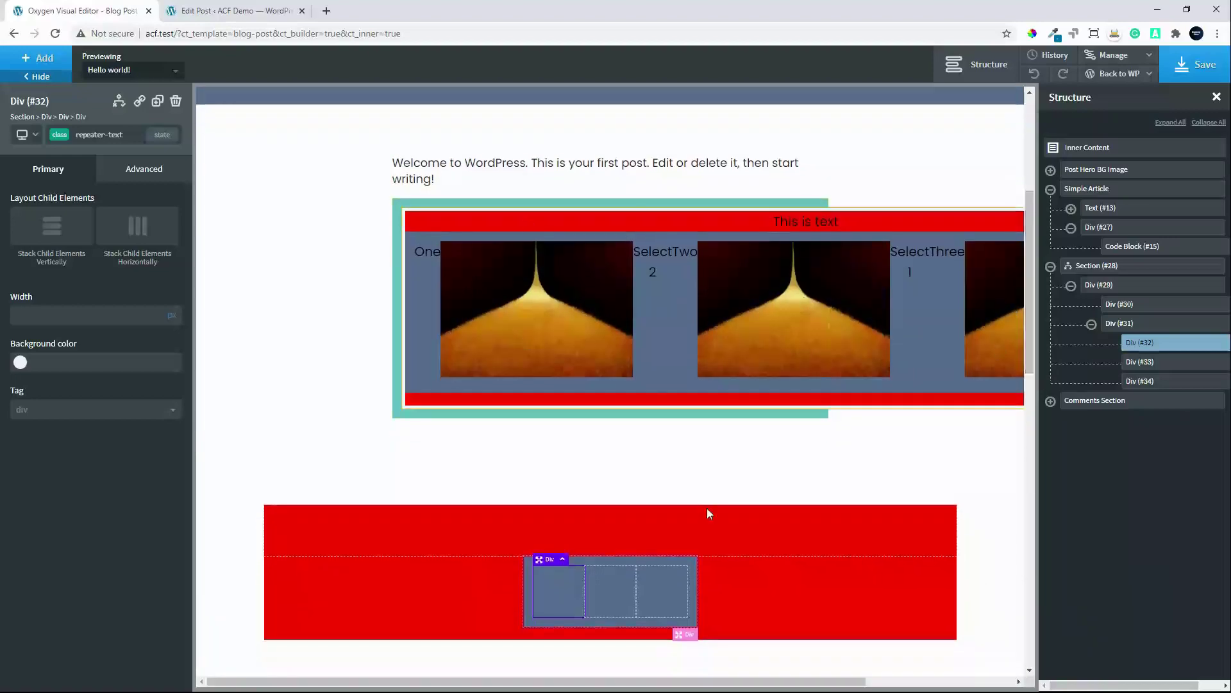
pyautogui.click(1124, 324)
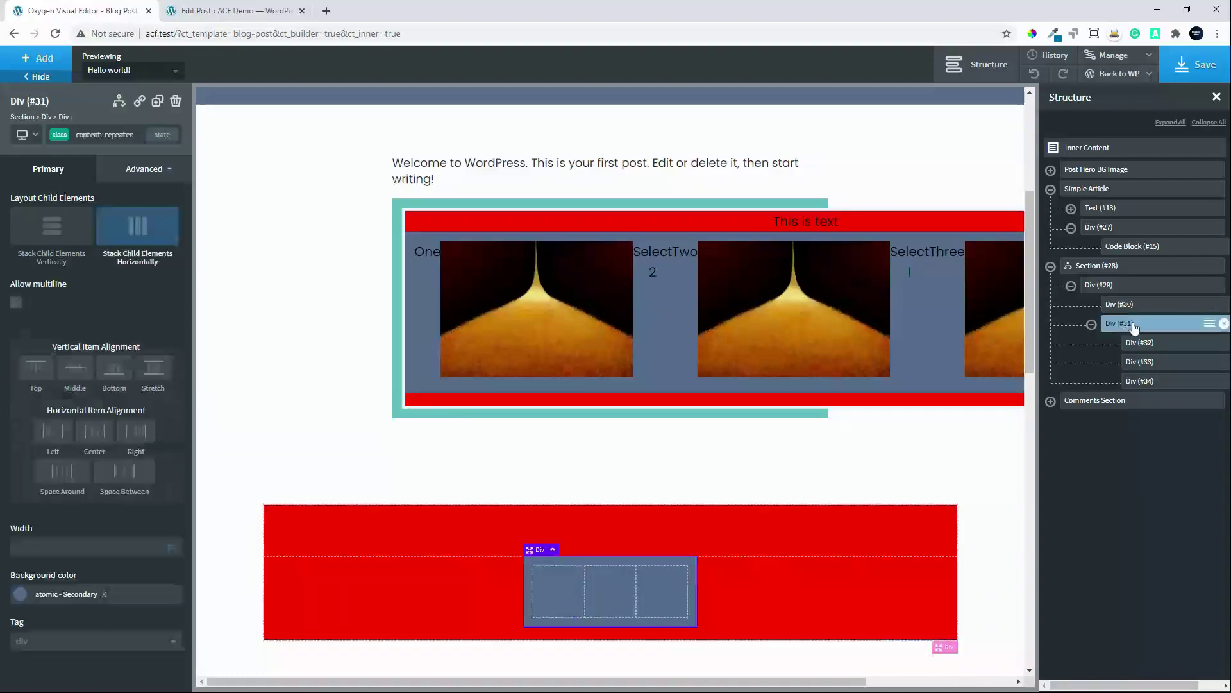
pyautogui.click(1148, 346)
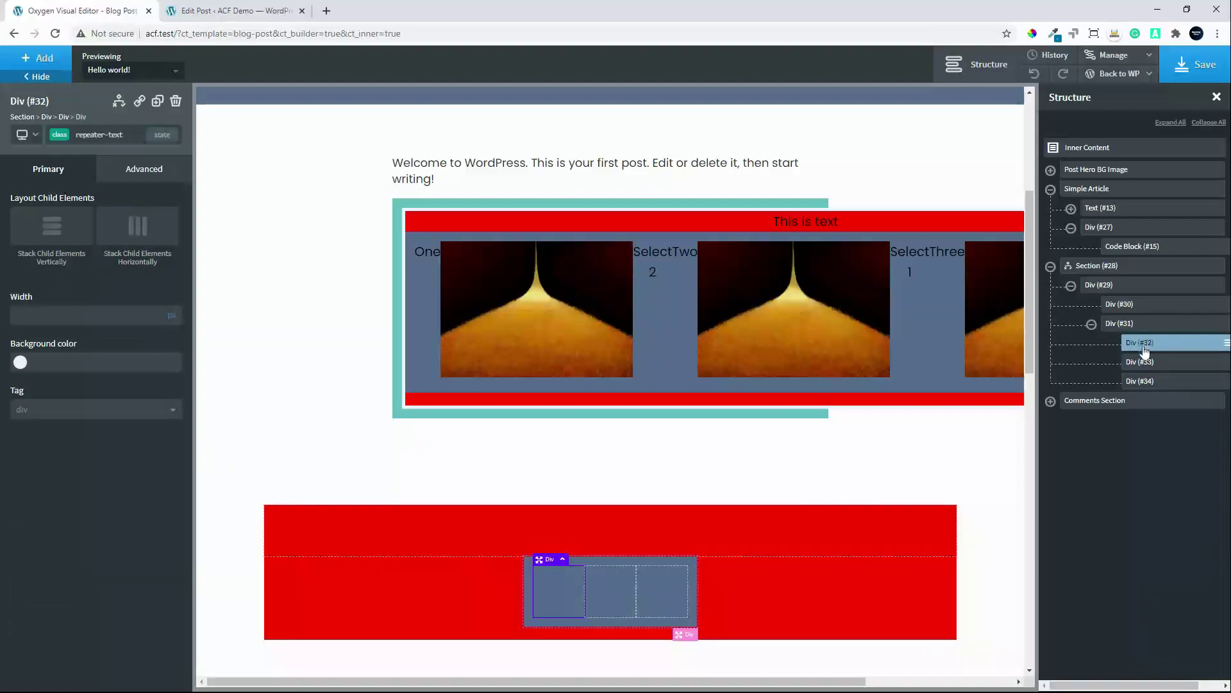
pyautogui.click(1140, 324)
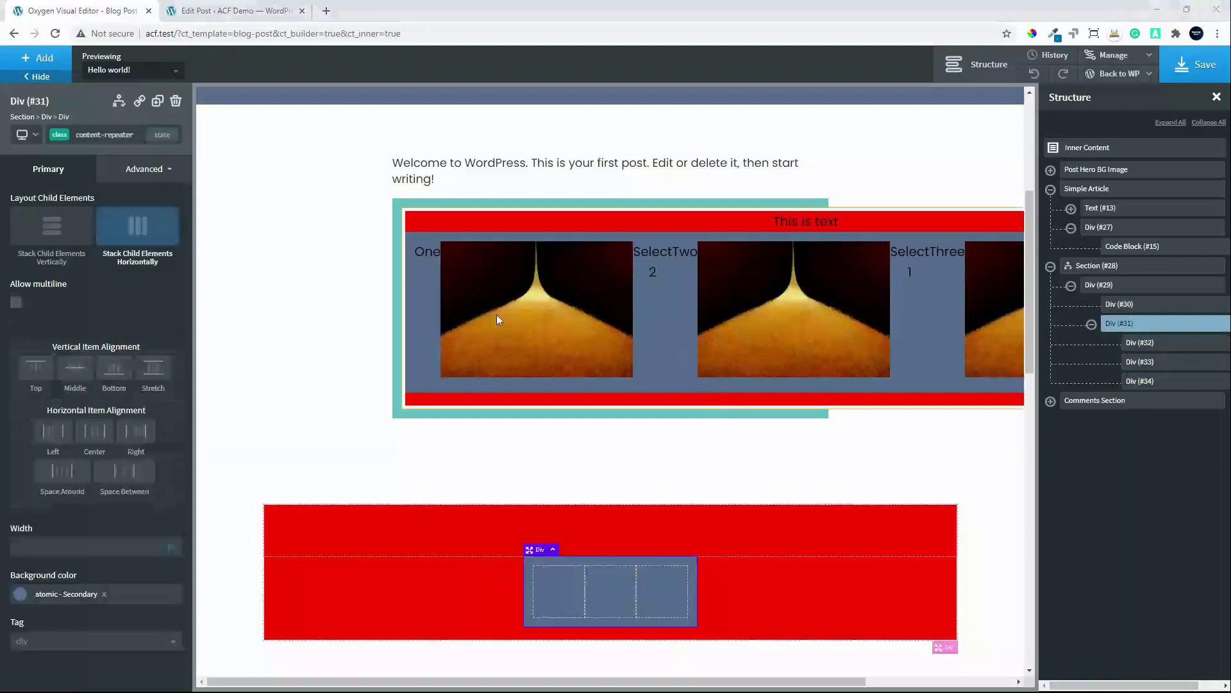
pyautogui.click(15, 303)
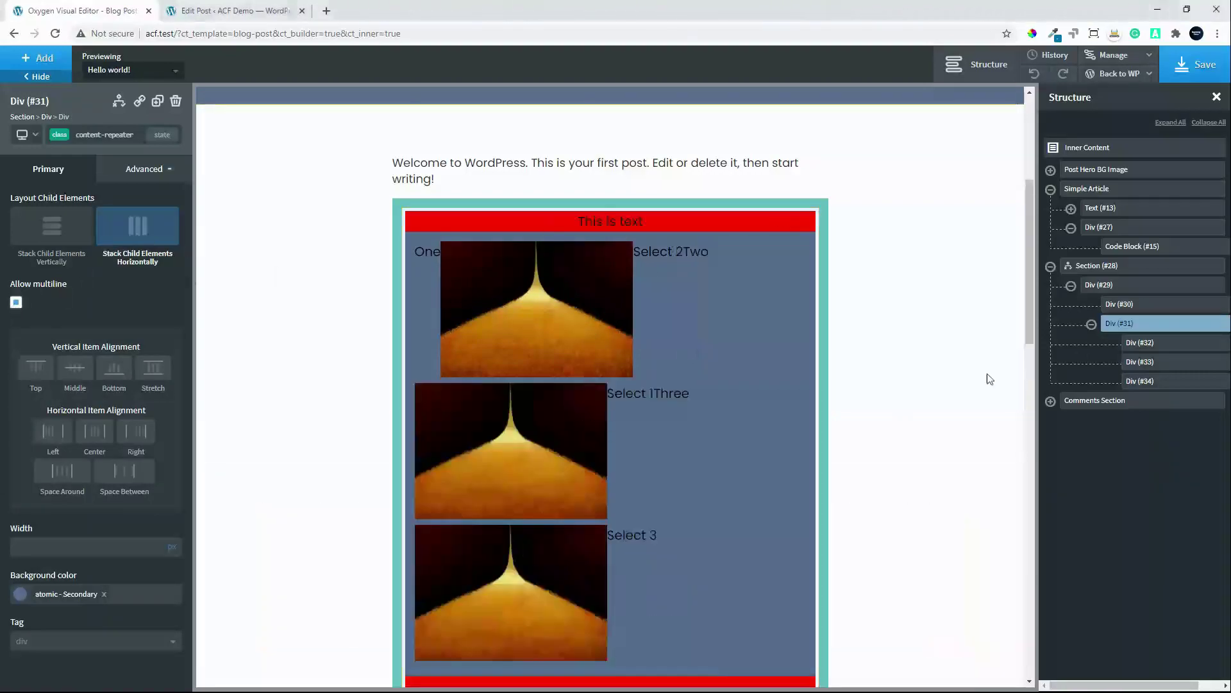
pyautogui.click(152, 379)
# Stack the repeater-text class's child elements vertically and set its vertical item alignment to Middle
pyautogui.click(1148, 345)
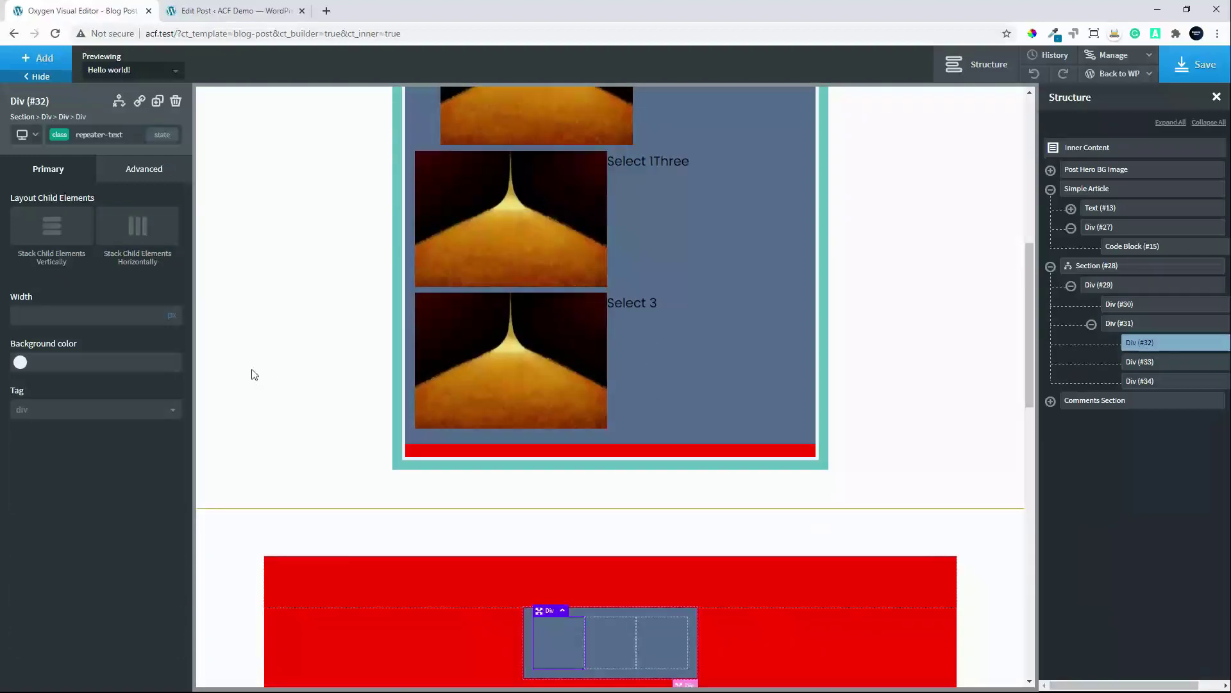
pyautogui.click(50, 229)
pyautogui.click(90, 383)
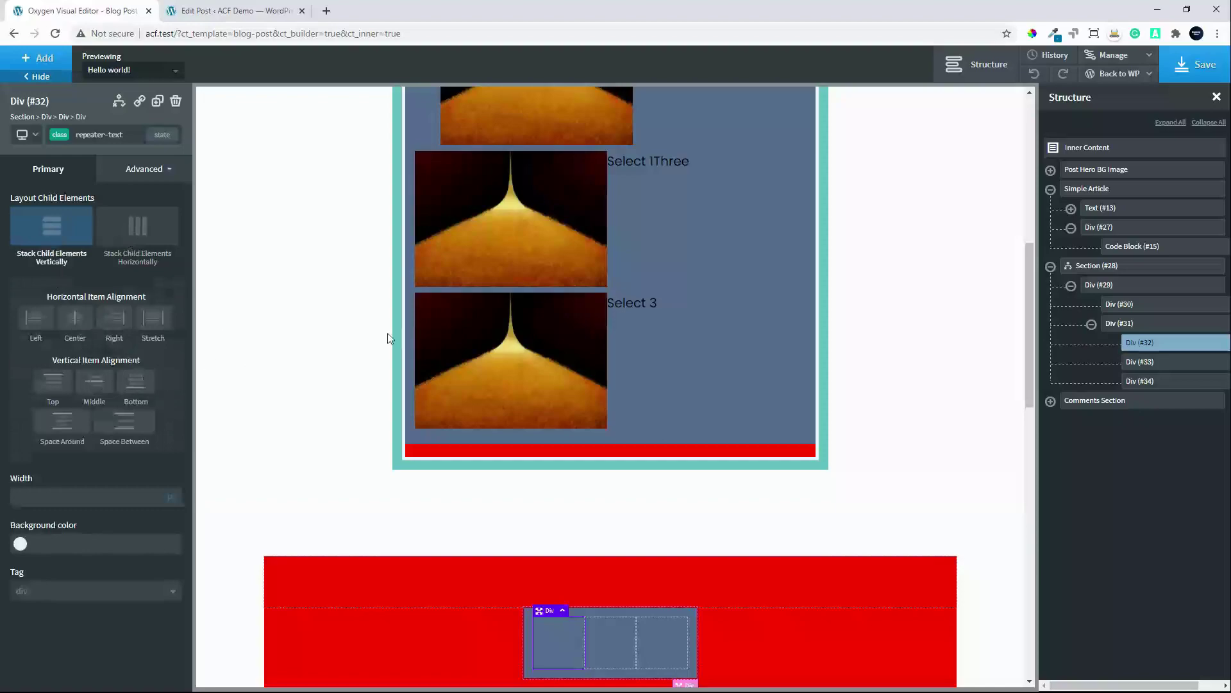
pyautogui.scroll(1, 394, 365)
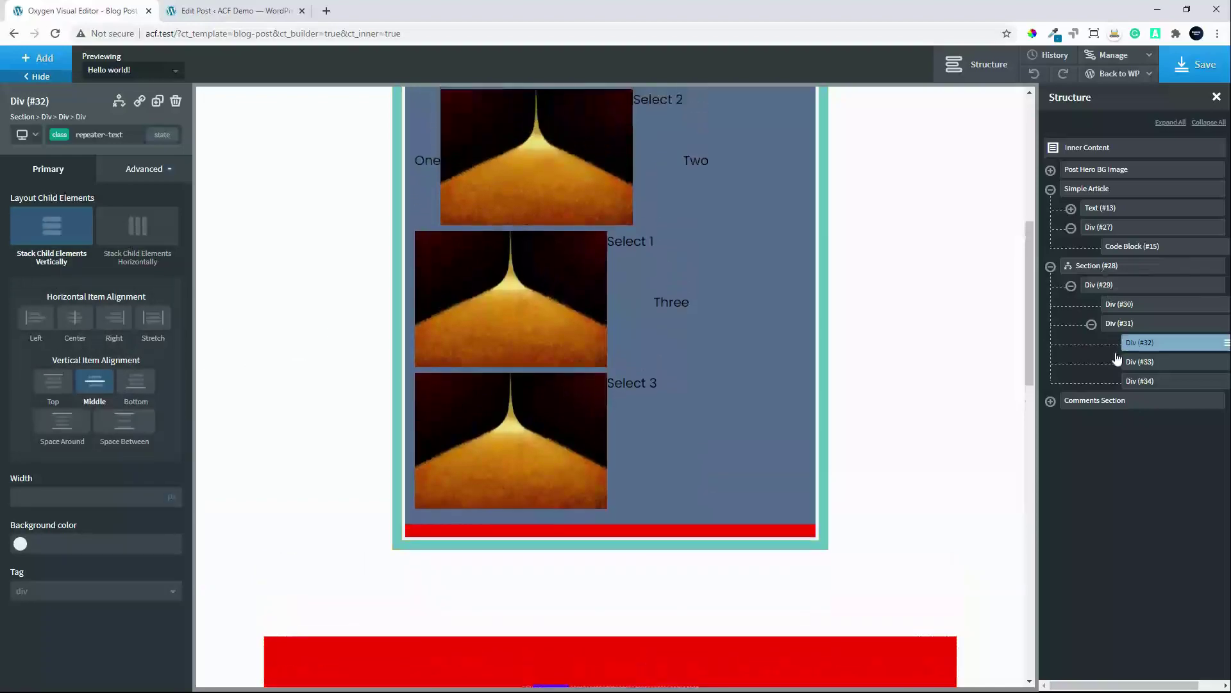
# Stack the repeater-image class's child elements vertically and set its vertical item alignment to Middle
pyautogui.click(1136, 364)
pyautogui.click(51, 227)
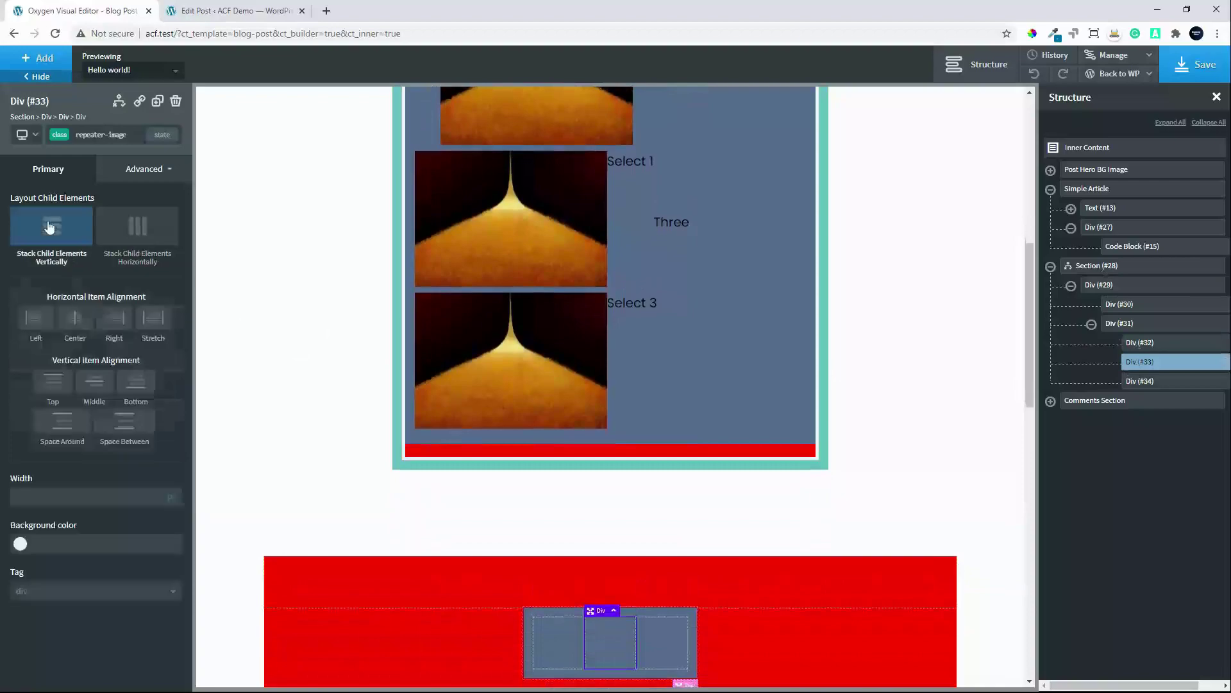
pyautogui.click(94, 381)
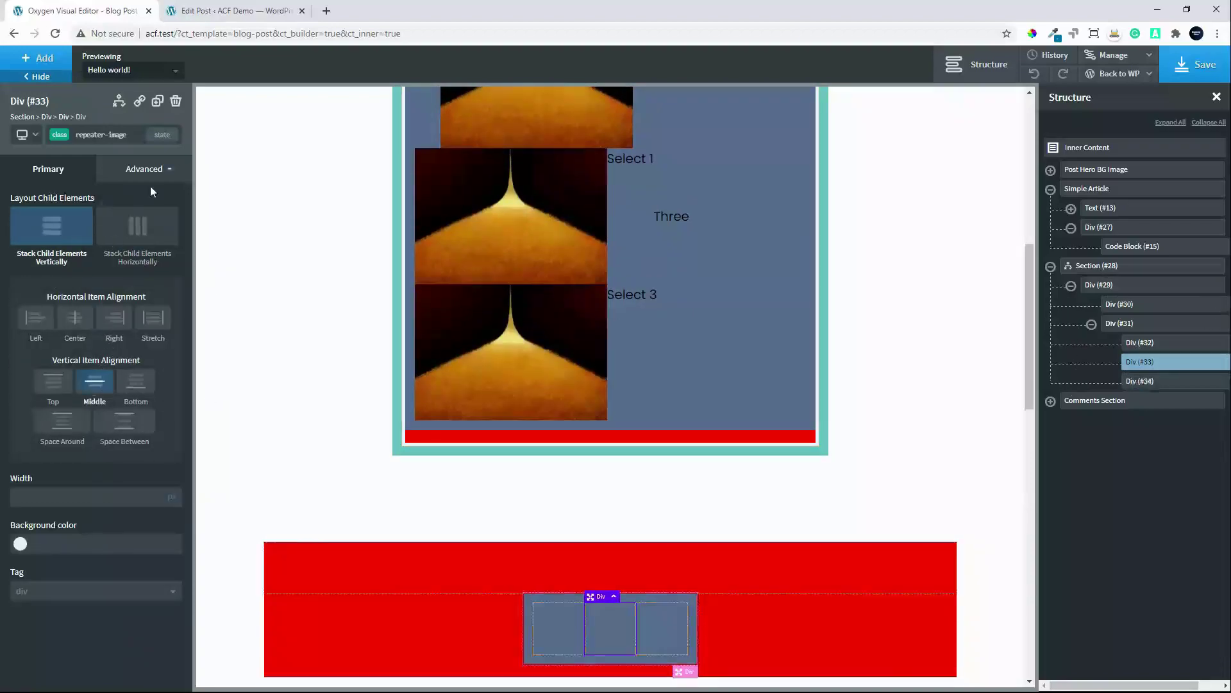
# Stack the repeater-select class's child elements vertically with Middle vertical item alignment, and check the repeater output
pyautogui.click(1144, 386)
pyautogui.click(40, 222)
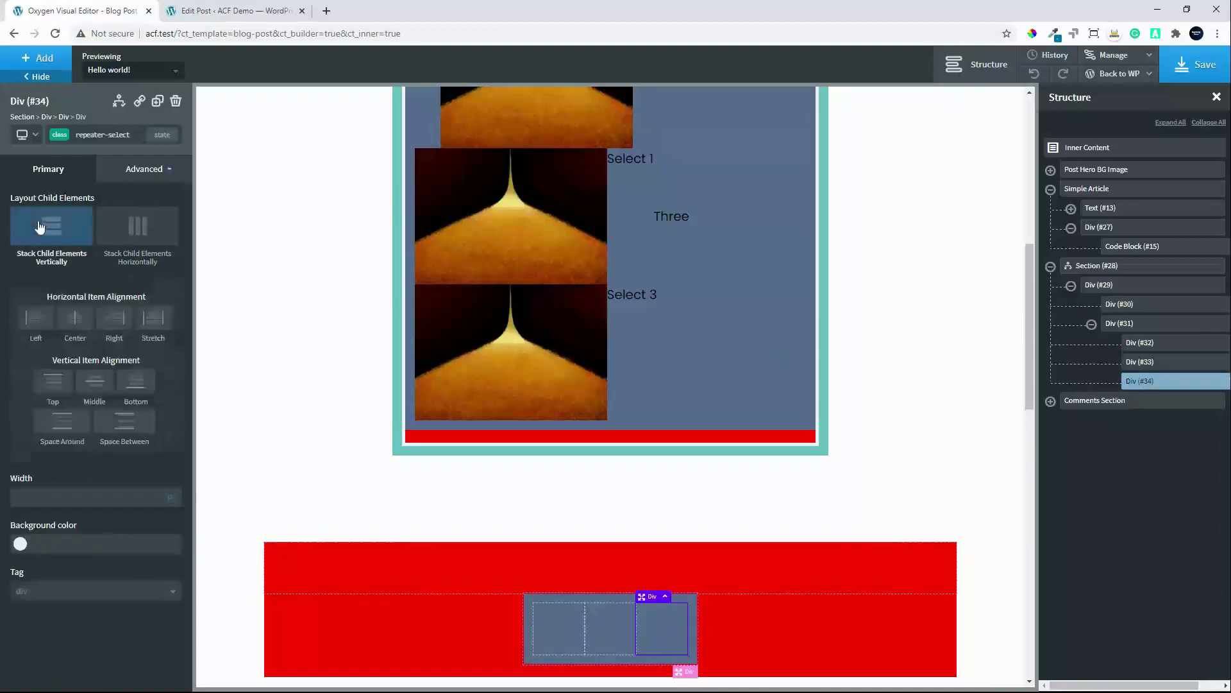
pyautogui.click(99, 384)
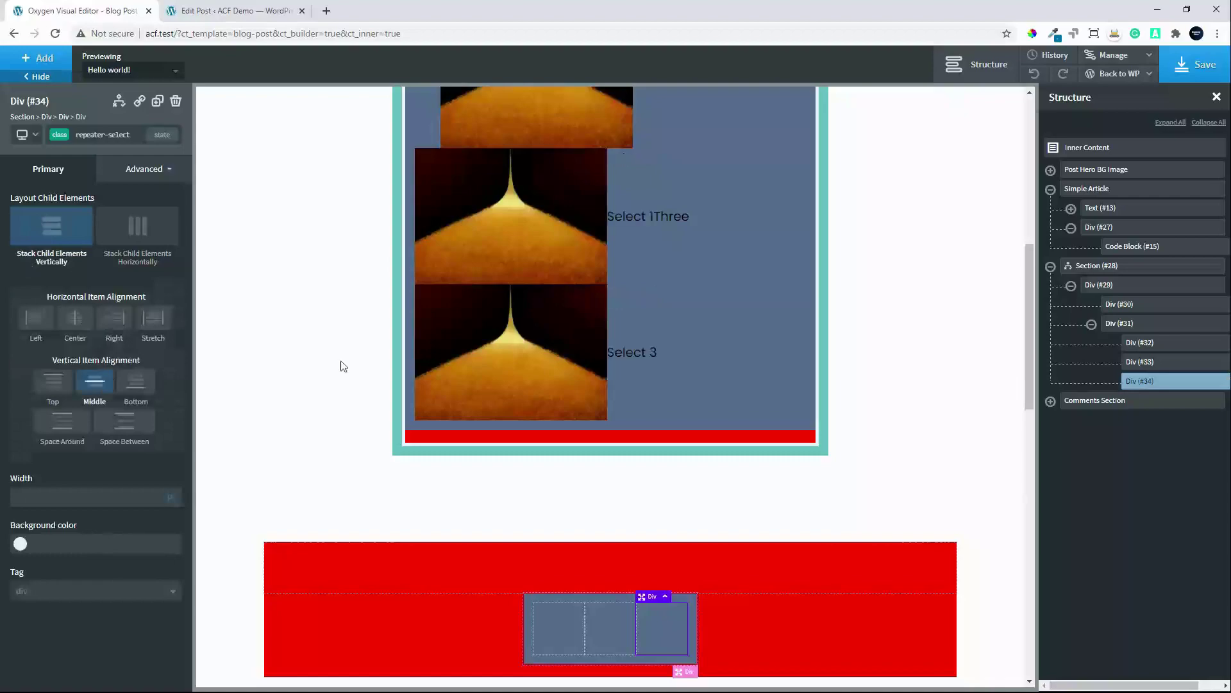
pyautogui.scroll(3, 682, 389)
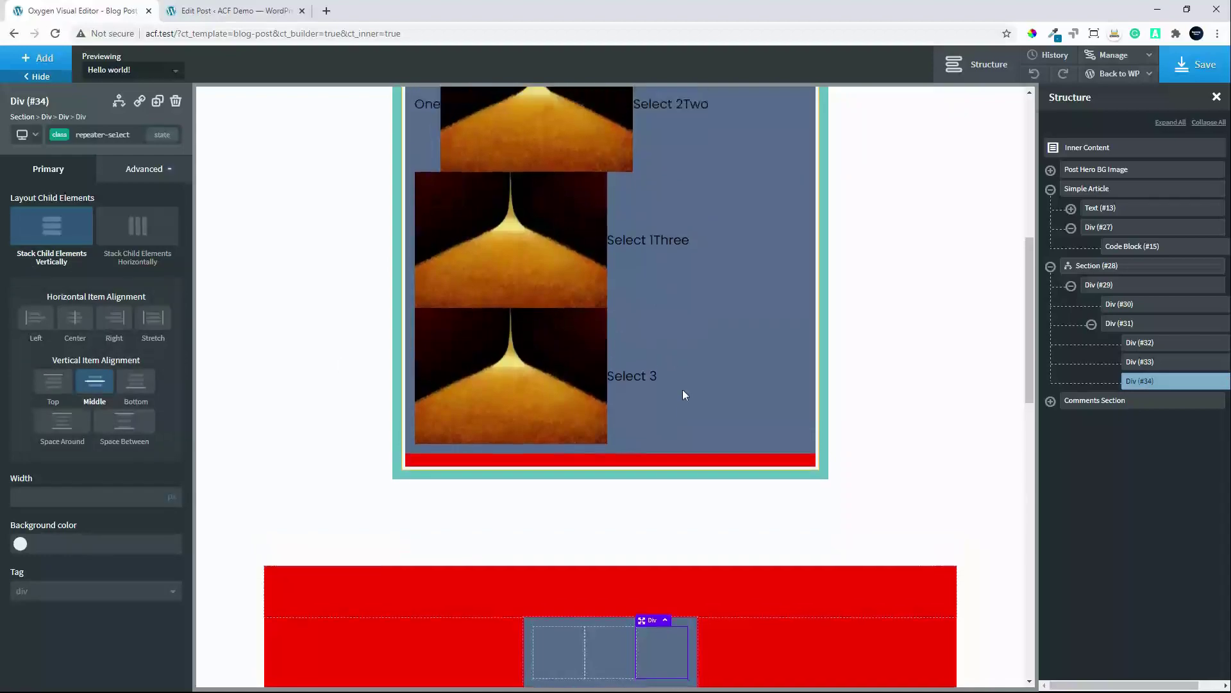
pyautogui.scroll(1, 683, 393)
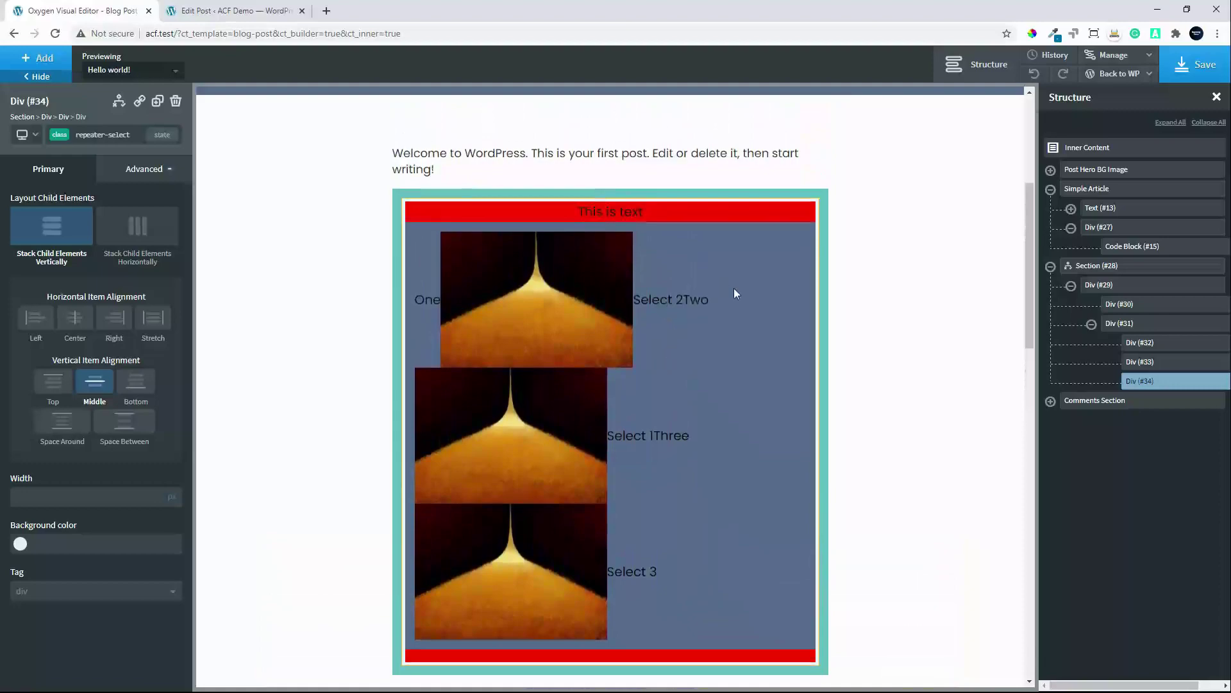
# Give the repeater-text class (Div #32) the blue background color #0267ff and check it in the repeater output
pyautogui.click(1132, 324)
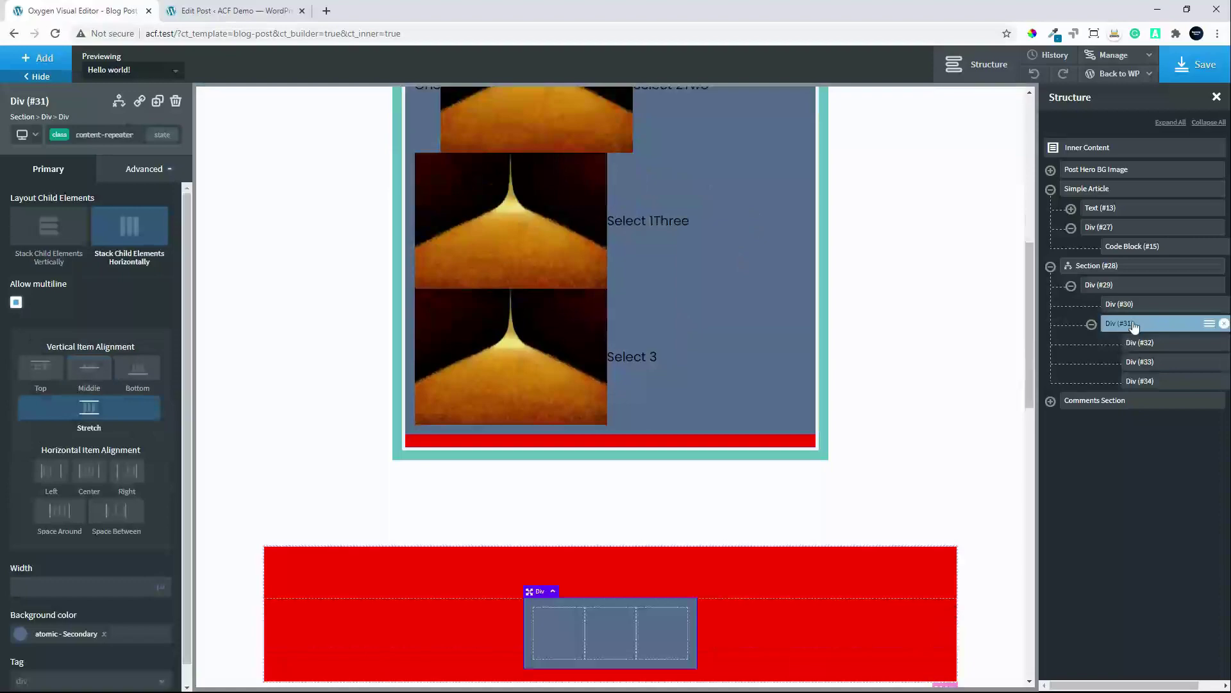
pyautogui.click(1157, 349)
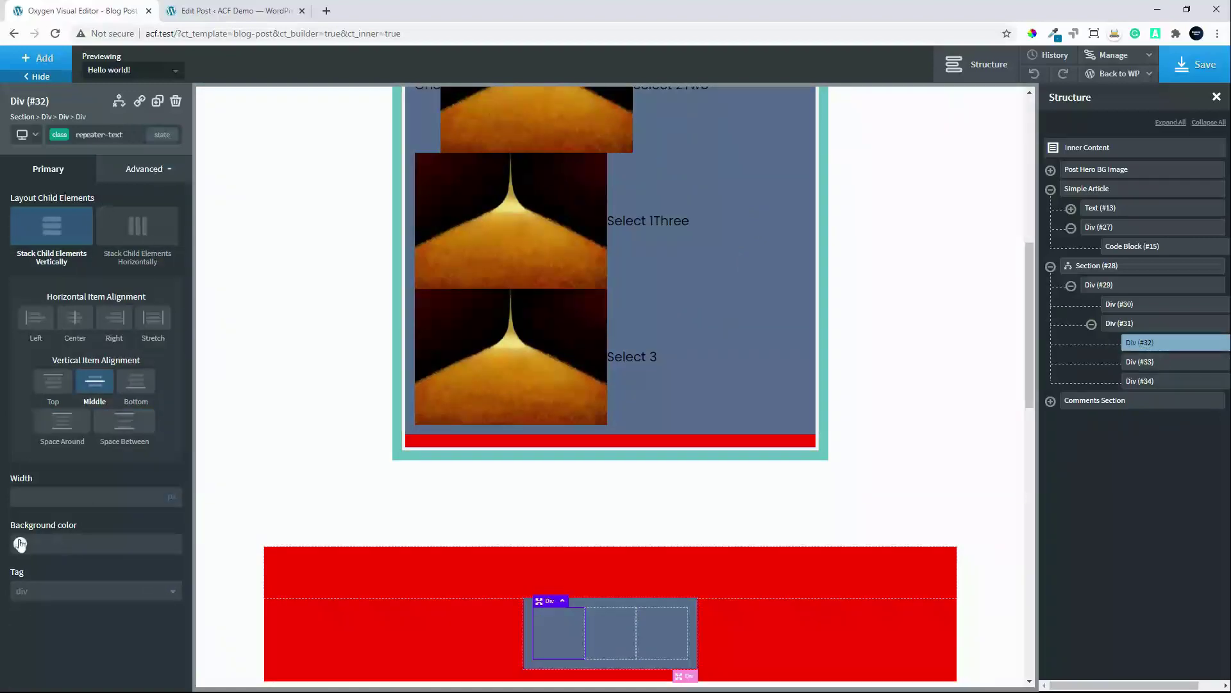
pyautogui.click(20, 543)
pyautogui.moveTo(102, 626); pyautogui.dragTo(107, 601)
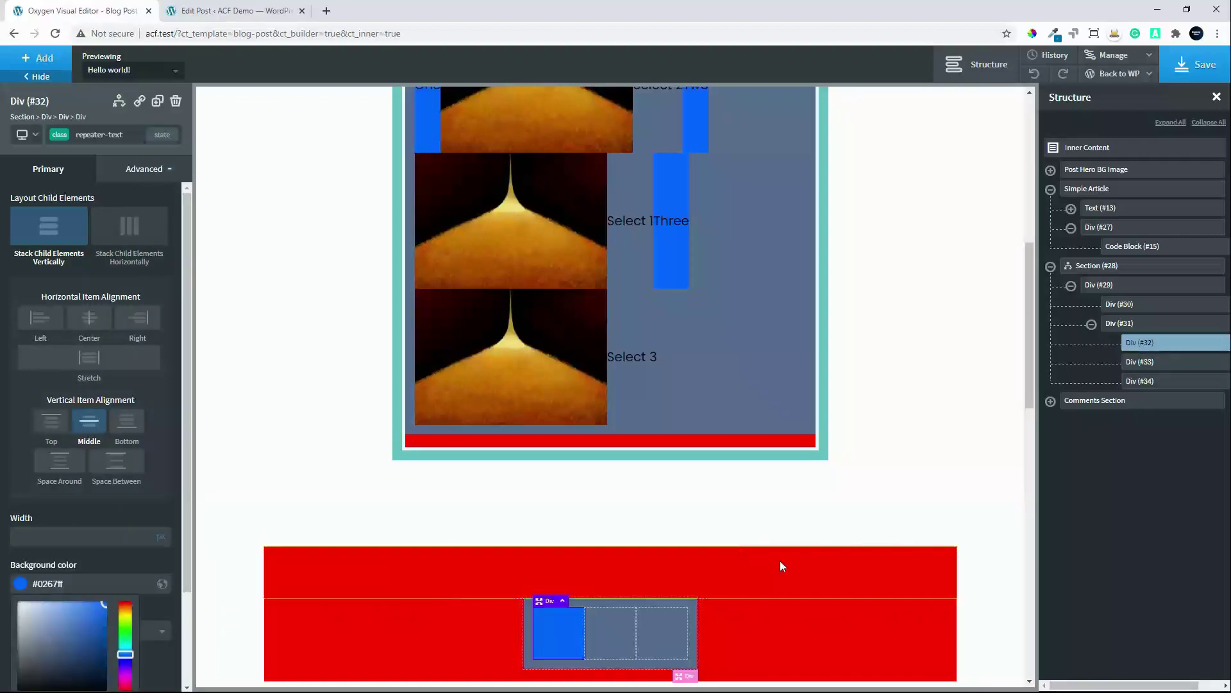
pyautogui.scroll(1, 781, 565)
pyautogui.scroll(1, 534, 279)
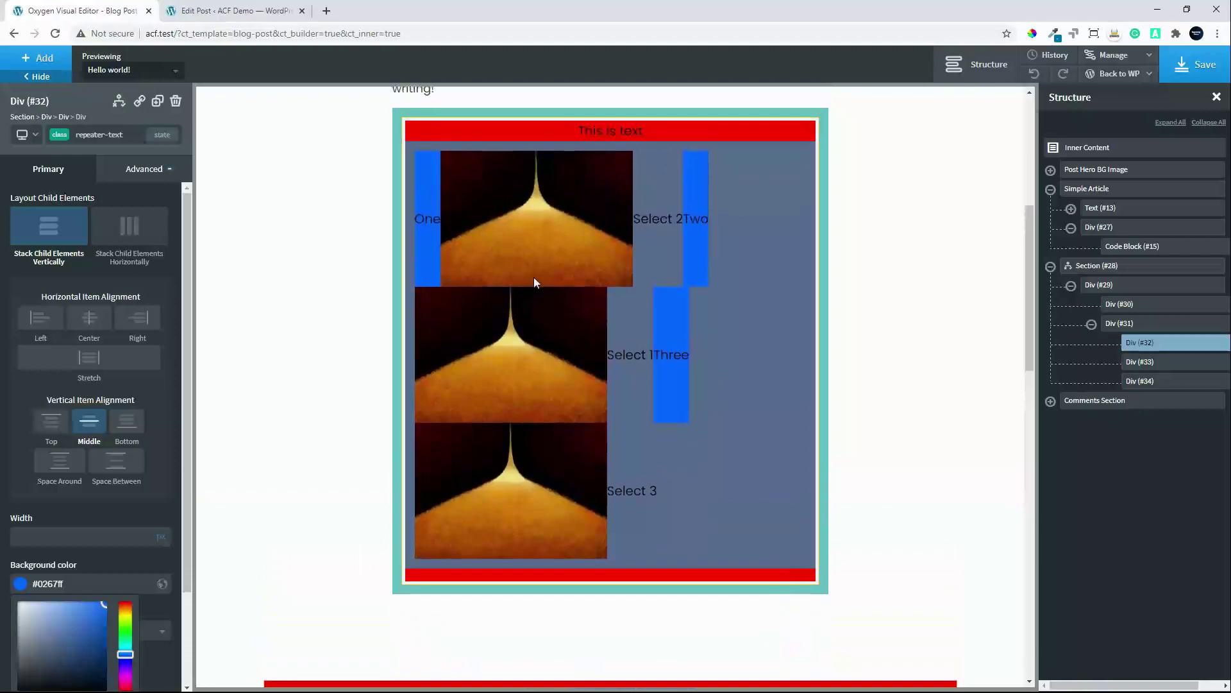
# Set the width of the content-repeater class (Div #31) to 100% and check the repeater output
pyautogui.click(1145, 324)
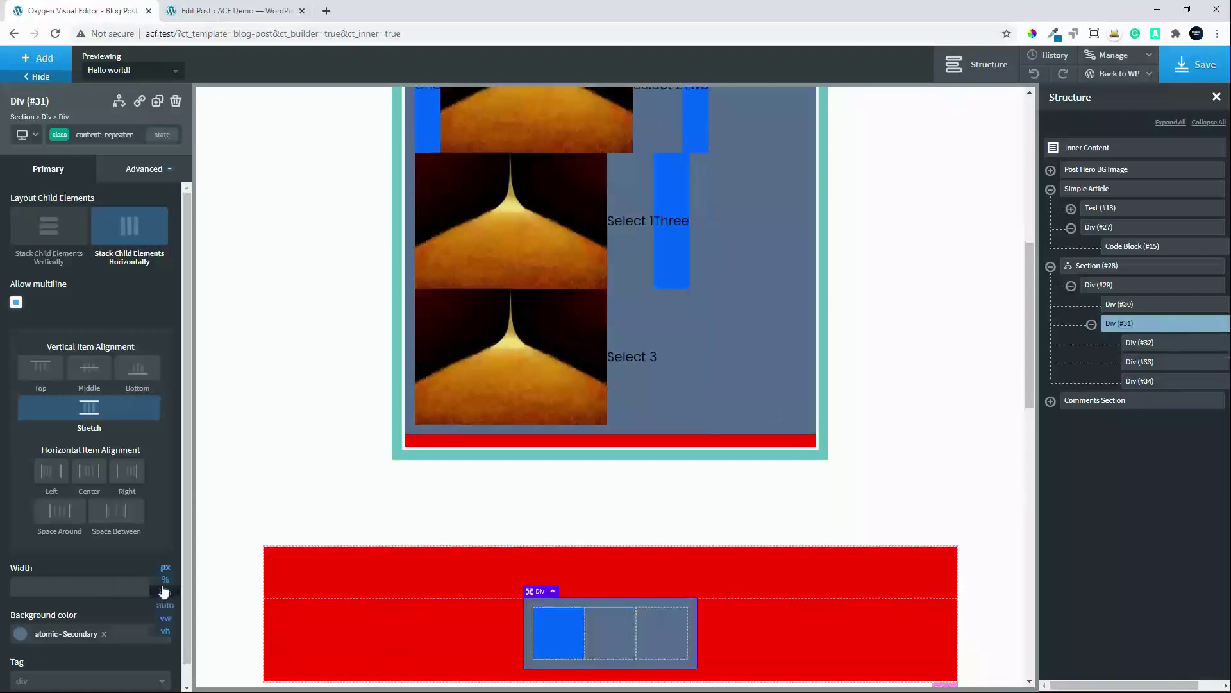
pyautogui.click(107, 585)
pyautogui.write('100')
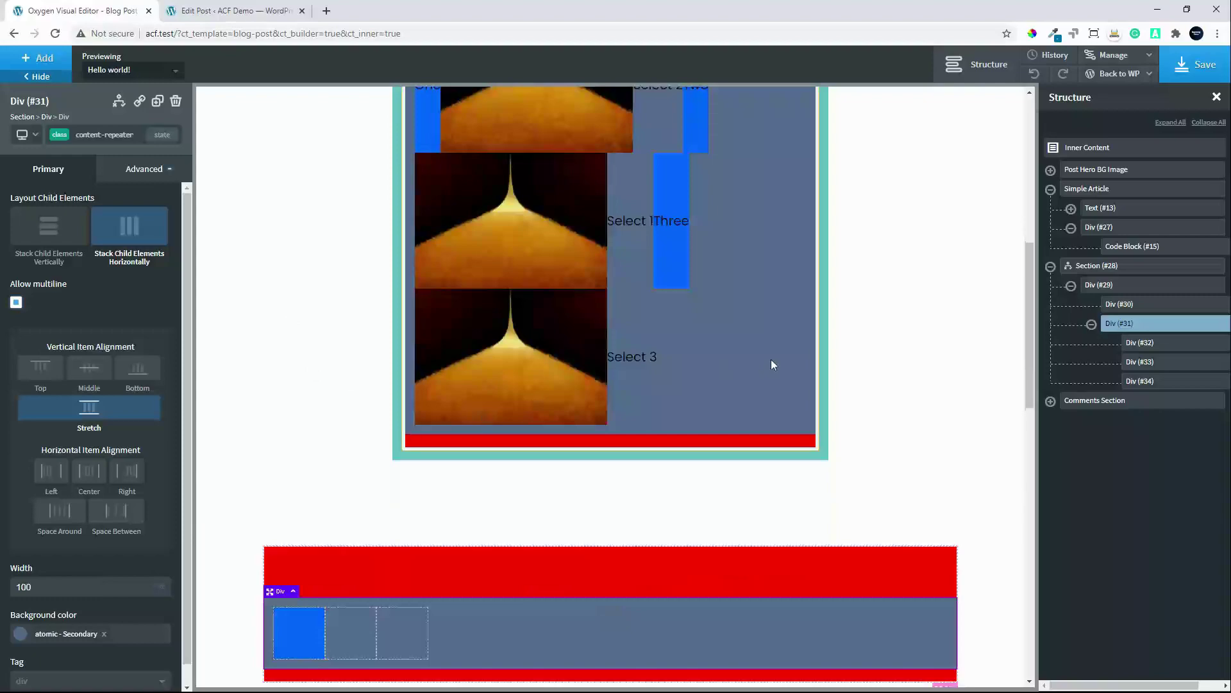
pyautogui.scroll(2, 771, 360)
pyautogui.scroll(1, 768, 320)
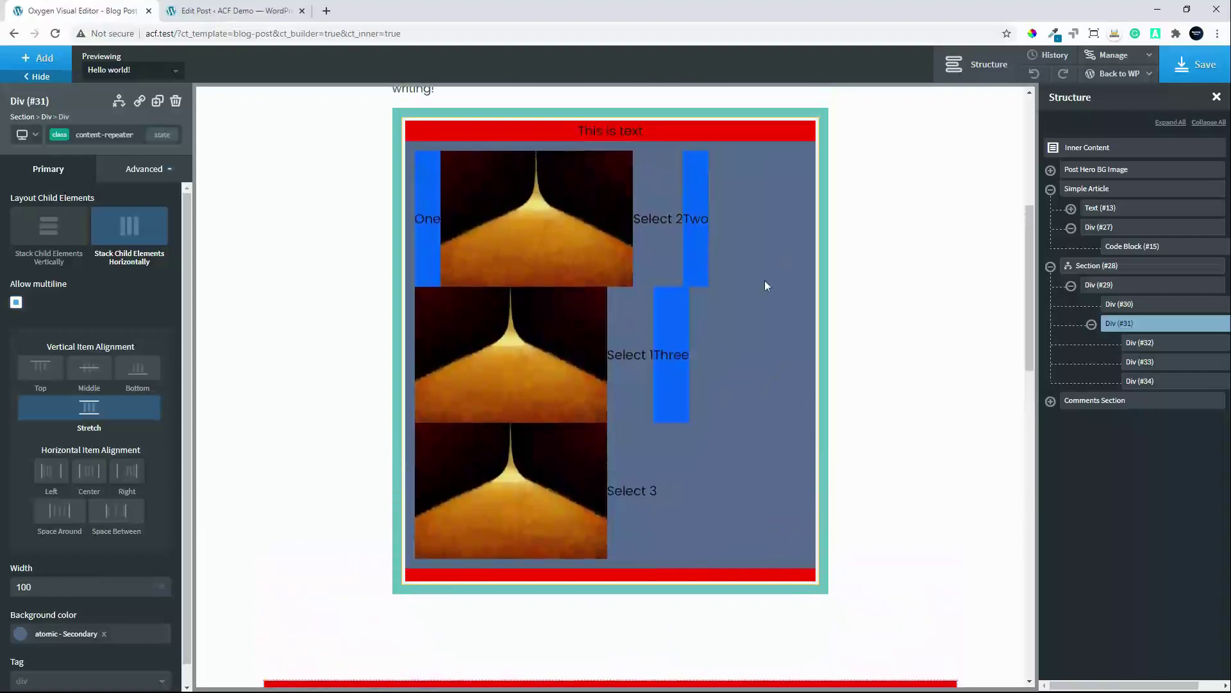
# Turn multiline off for the content-repeater class to compare the layout, and turn it back on
pyautogui.click(15, 303)
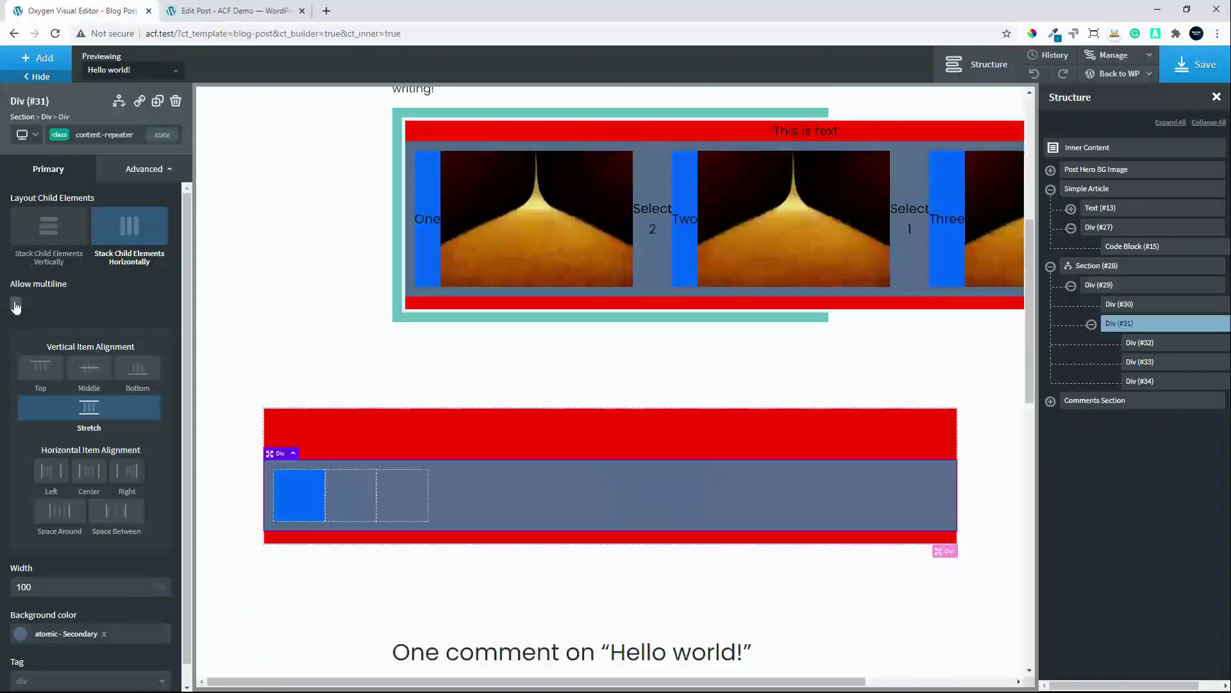
pyautogui.click(15, 302)
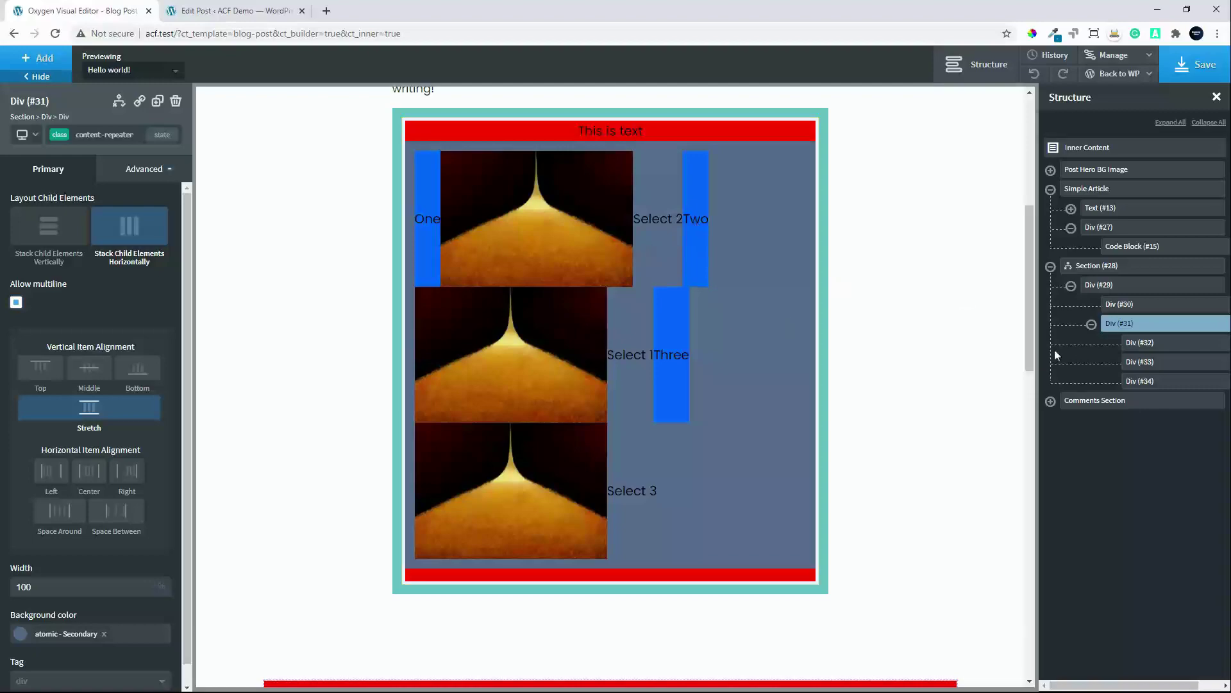
pyautogui.click(1156, 344)
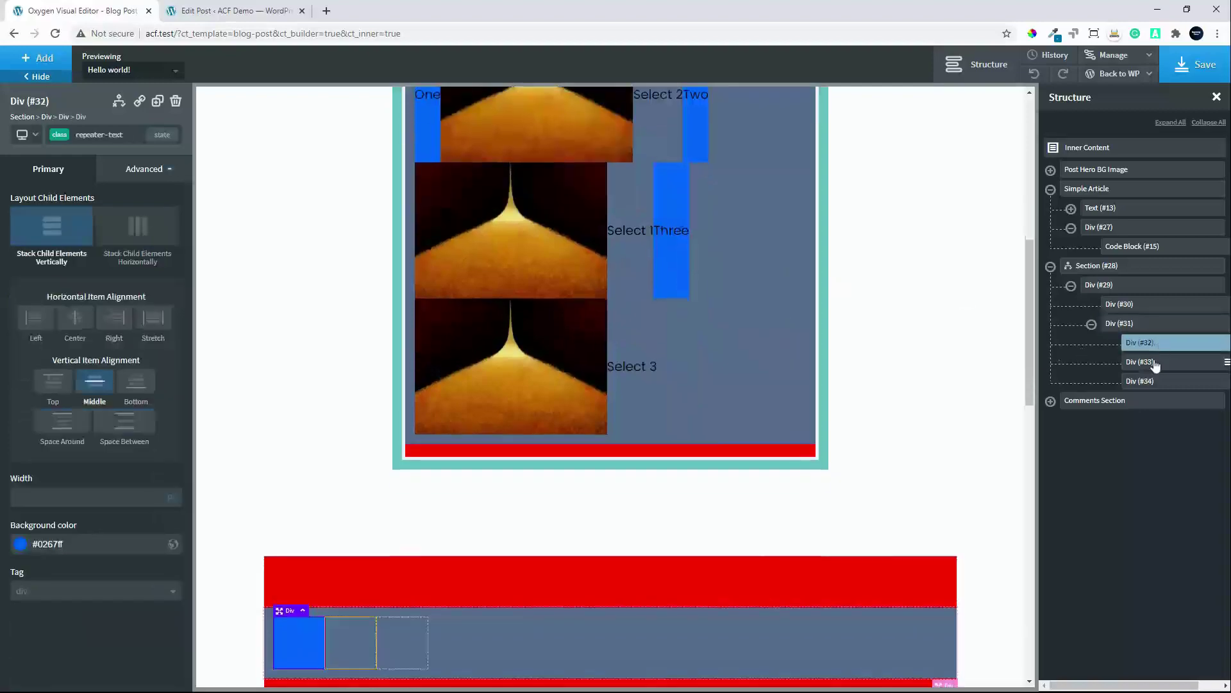
pyautogui.click(1155, 363)
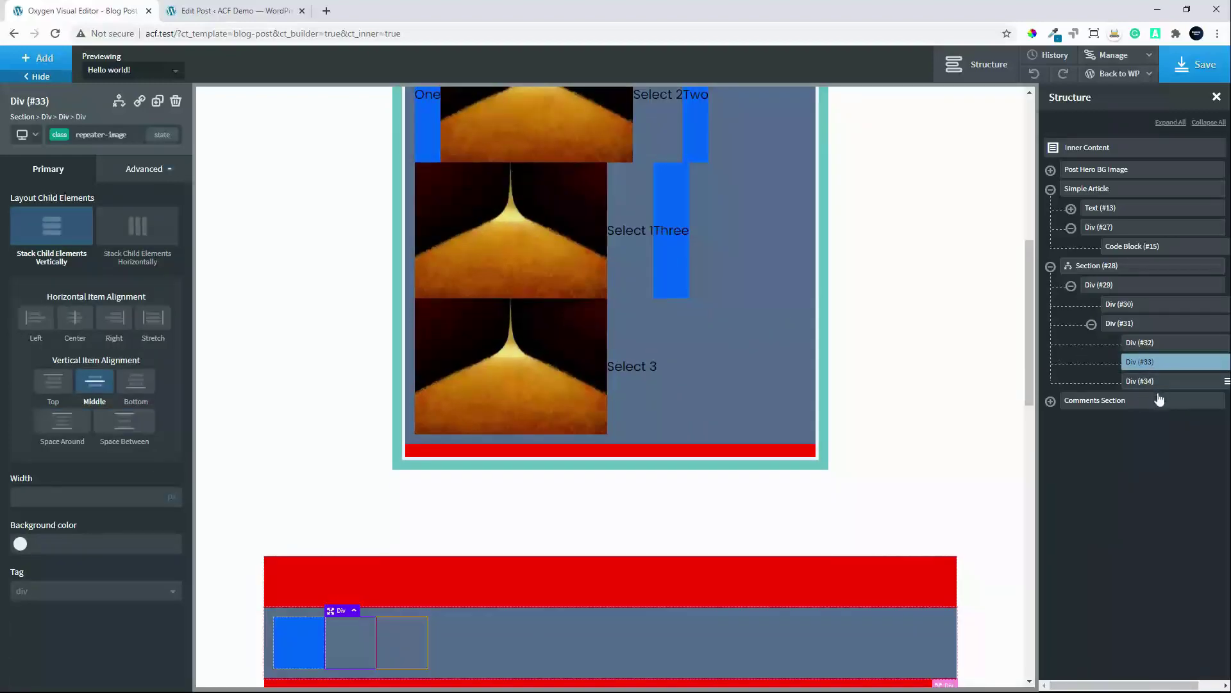
pyautogui.click(1170, 384)
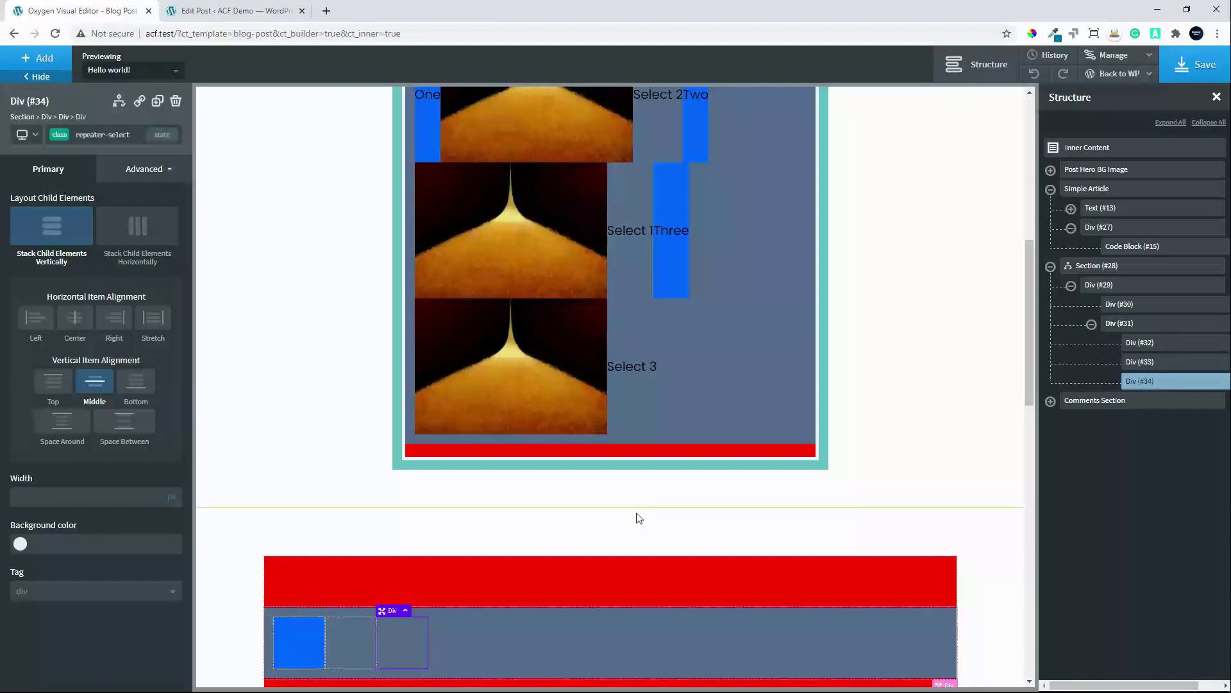
pyautogui.click(304, 651)
pyautogui.click(1159, 323)
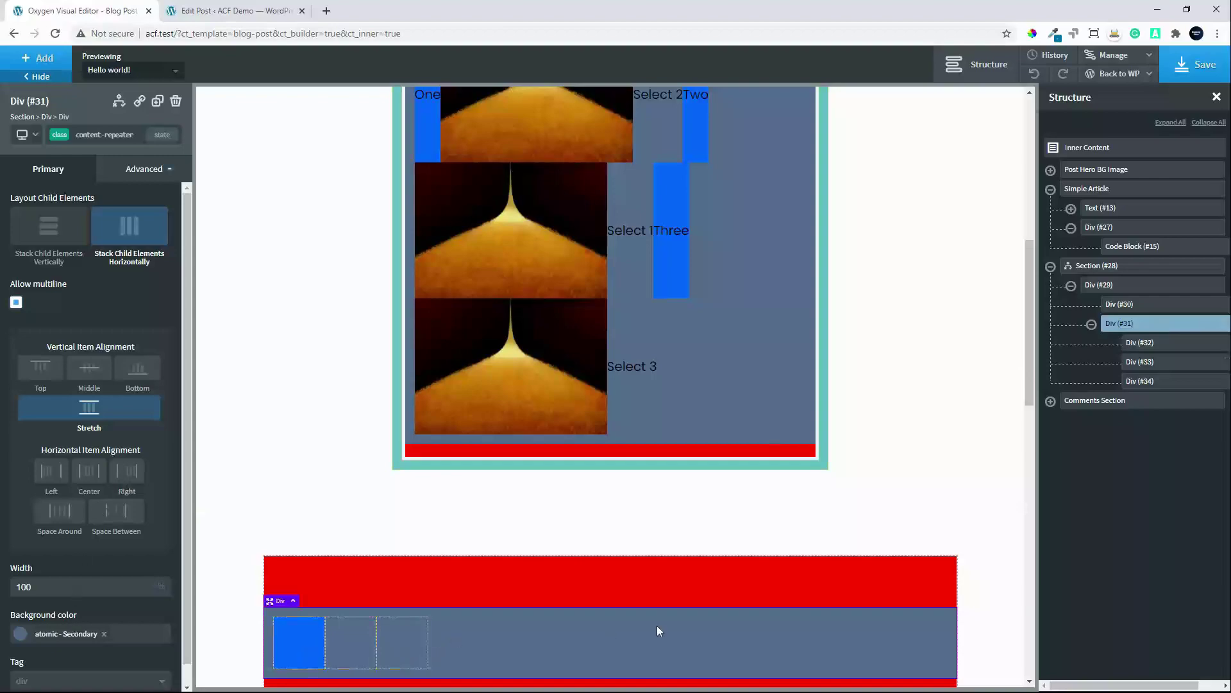
# Set the width of the repeater-text class (Div #32) to 33%
pyautogui.click(1155, 343)
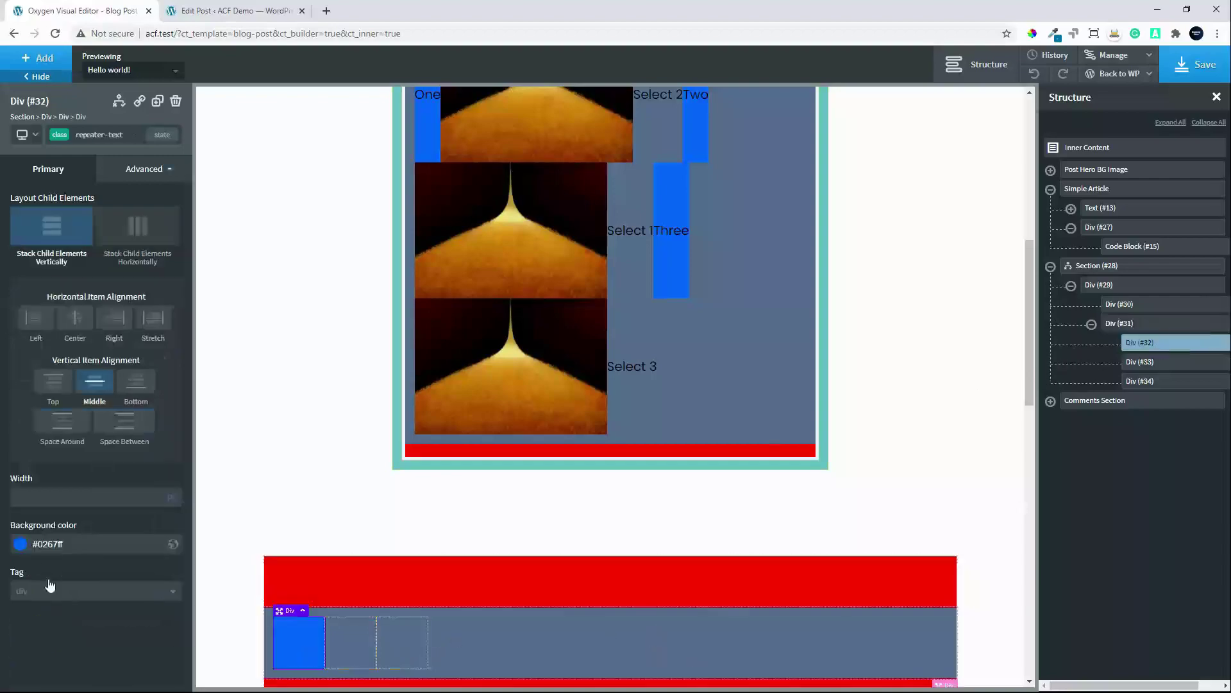
pyautogui.write('33')
pyautogui.click(177, 490)
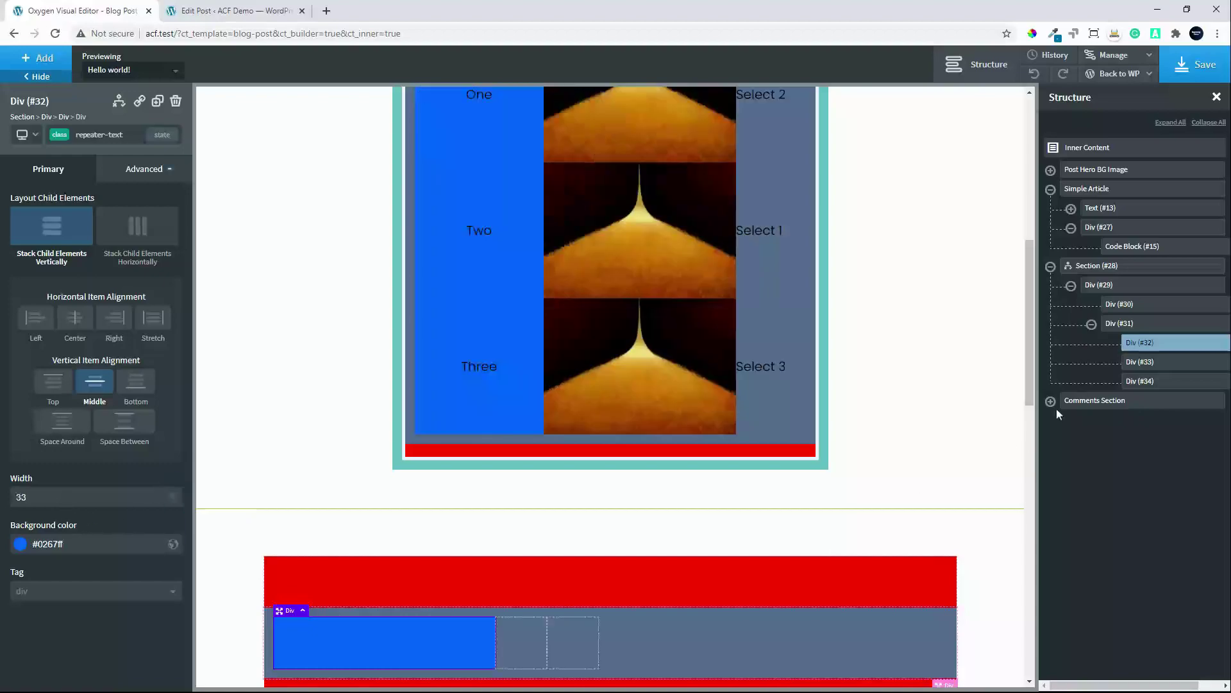
# Set the width of the repeater-image class (Div #33) to 33%
pyautogui.click(1164, 362)
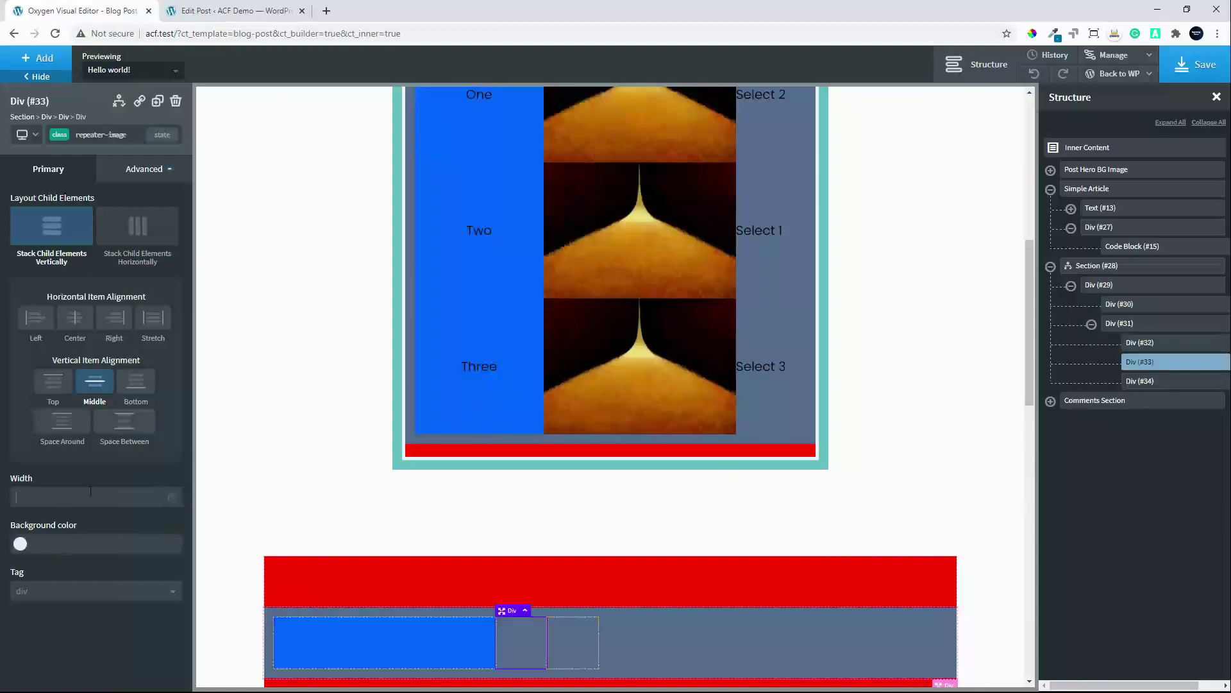
pyautogui.write('33')
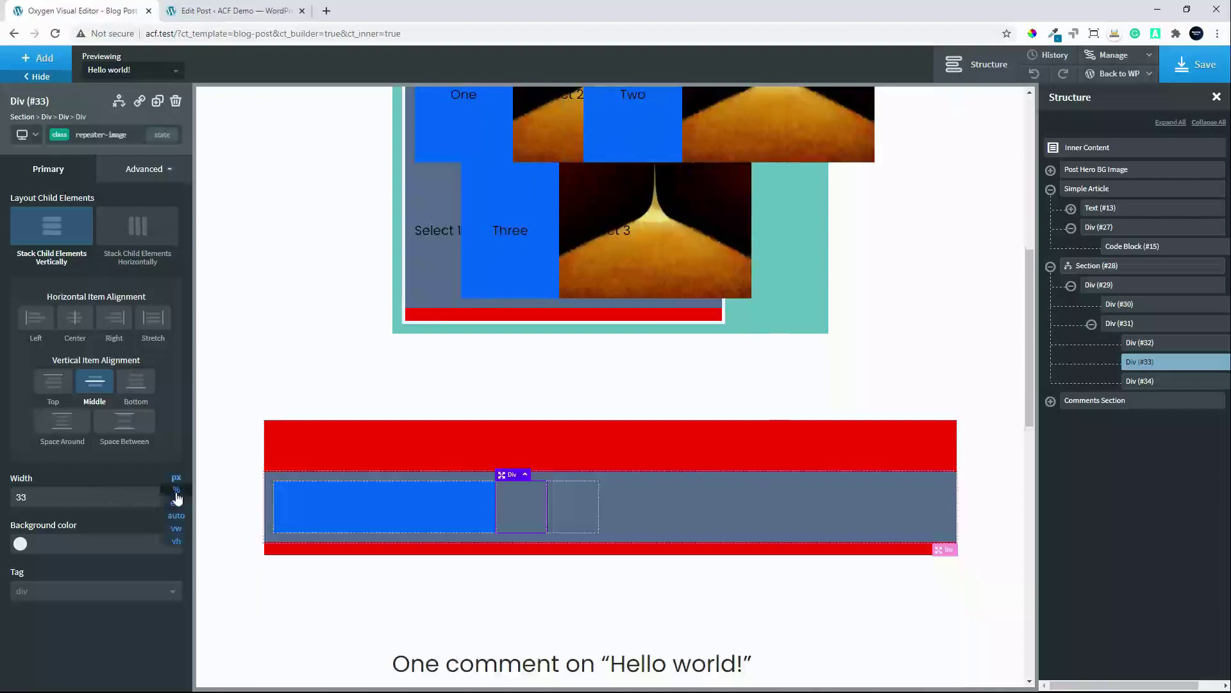
pyautogui.click(176, 491)
# Set the width of the repeater-select class (Div #34) to 33%
pyautogui.click(1151, 381)
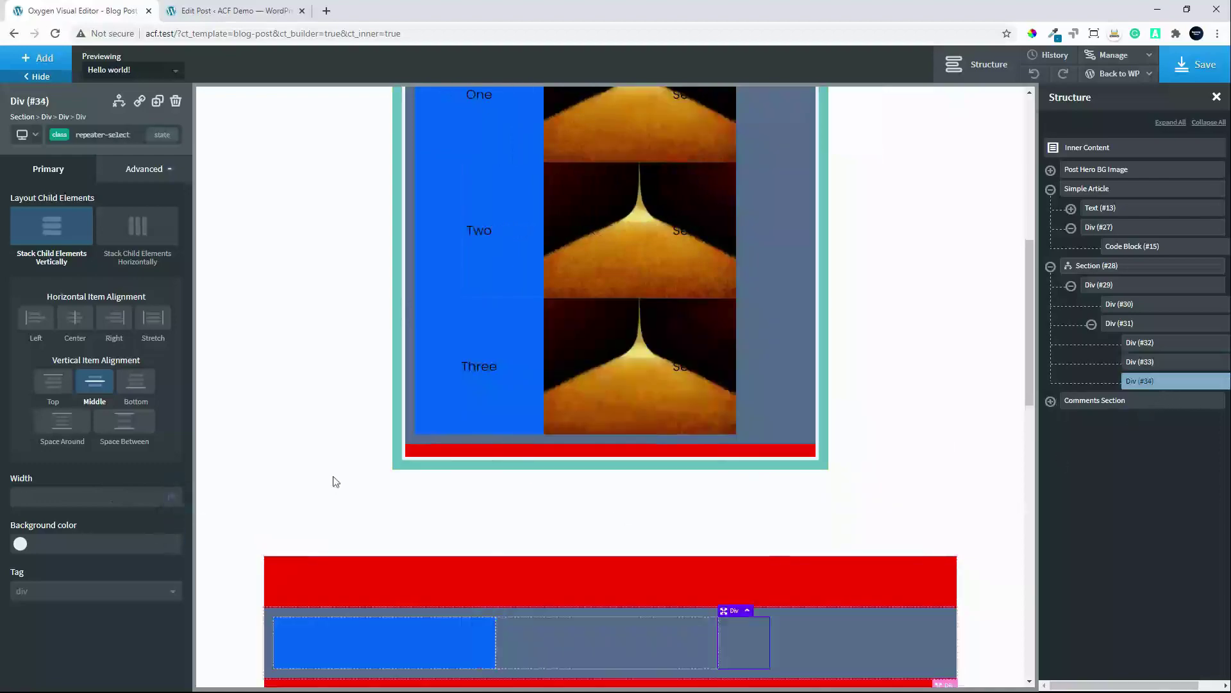
pyautogui.moveTo(173, 498)
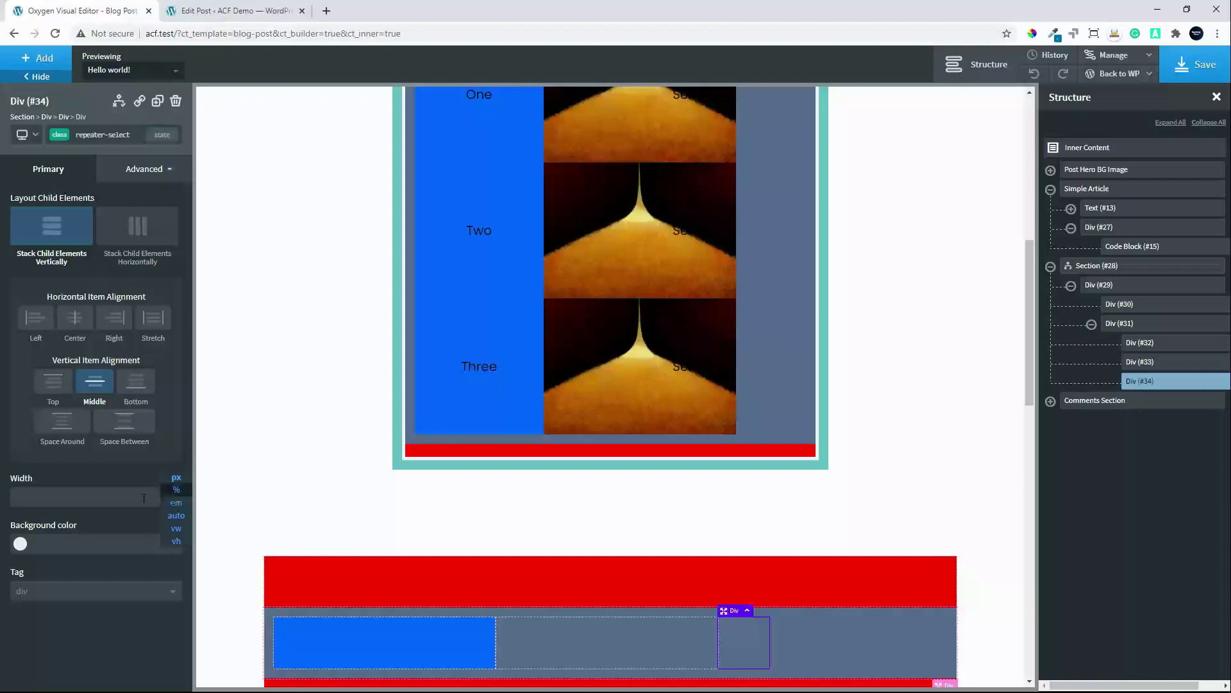
pyautogui.click(94, 503)
pyautogui.write('33')
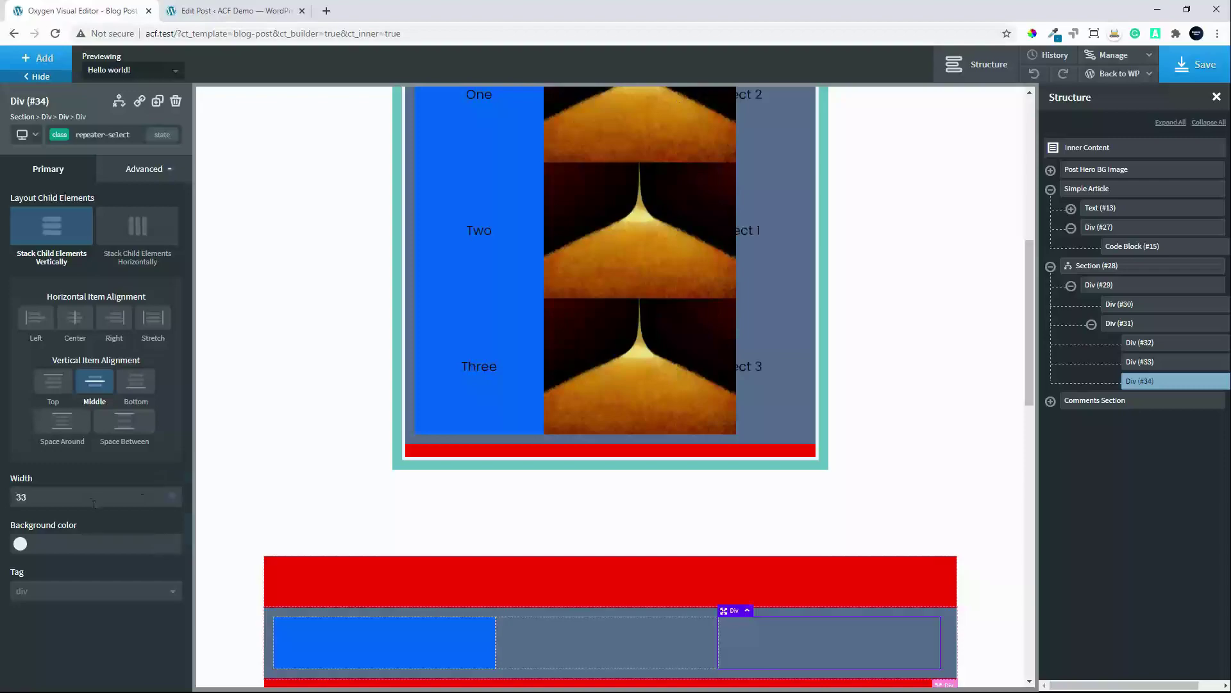
# Review the content-repeater class's size and spacing settings against the repeater output, and save the template
pyautogui.click(1140, 325)
pyautogui.click(145, 169)
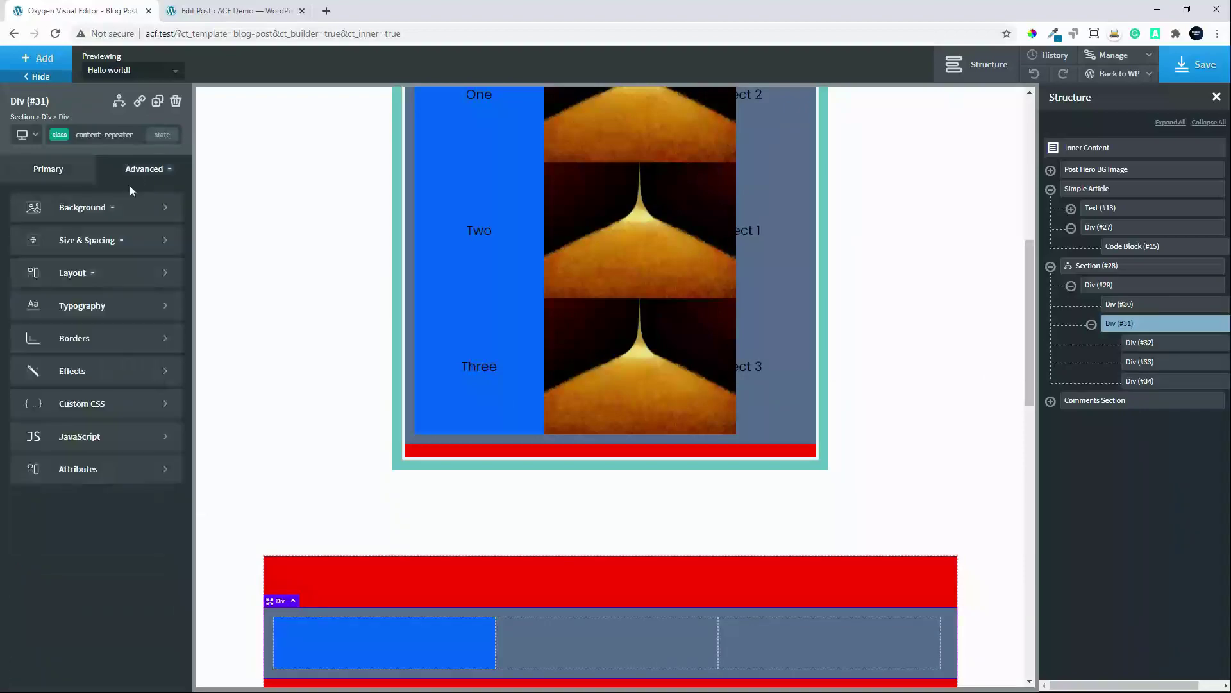
pyautogui.click(97, 240)
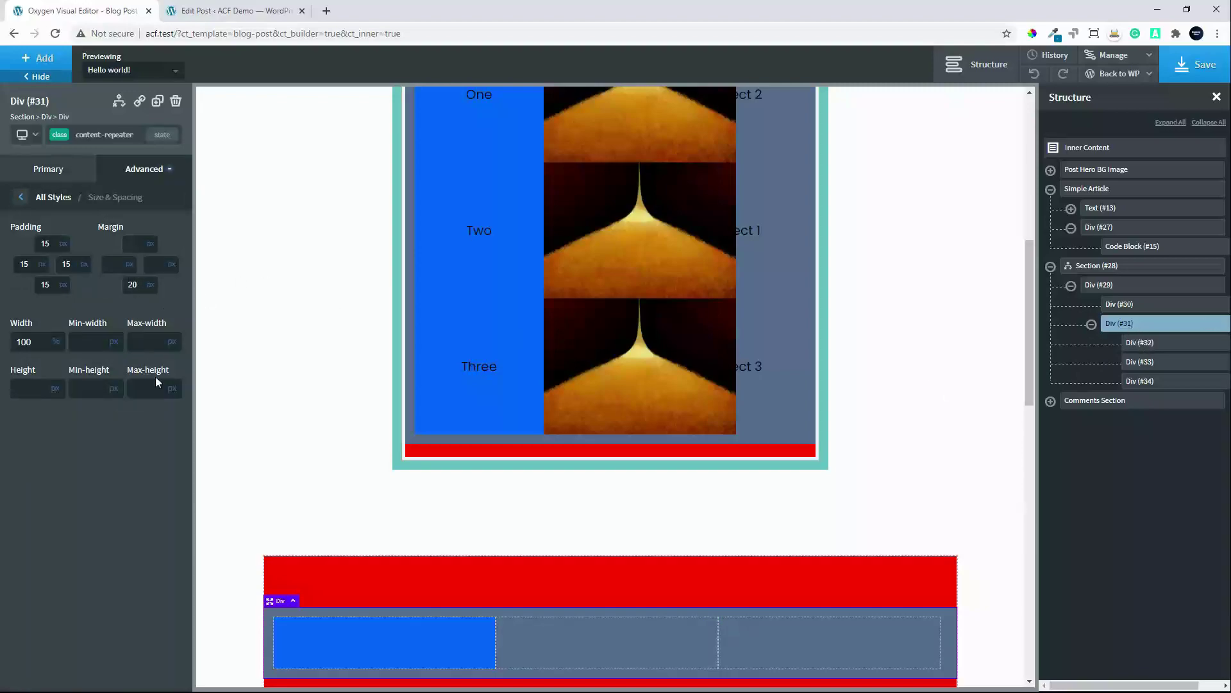
pyautogui.scroll(-1, 698, 482)
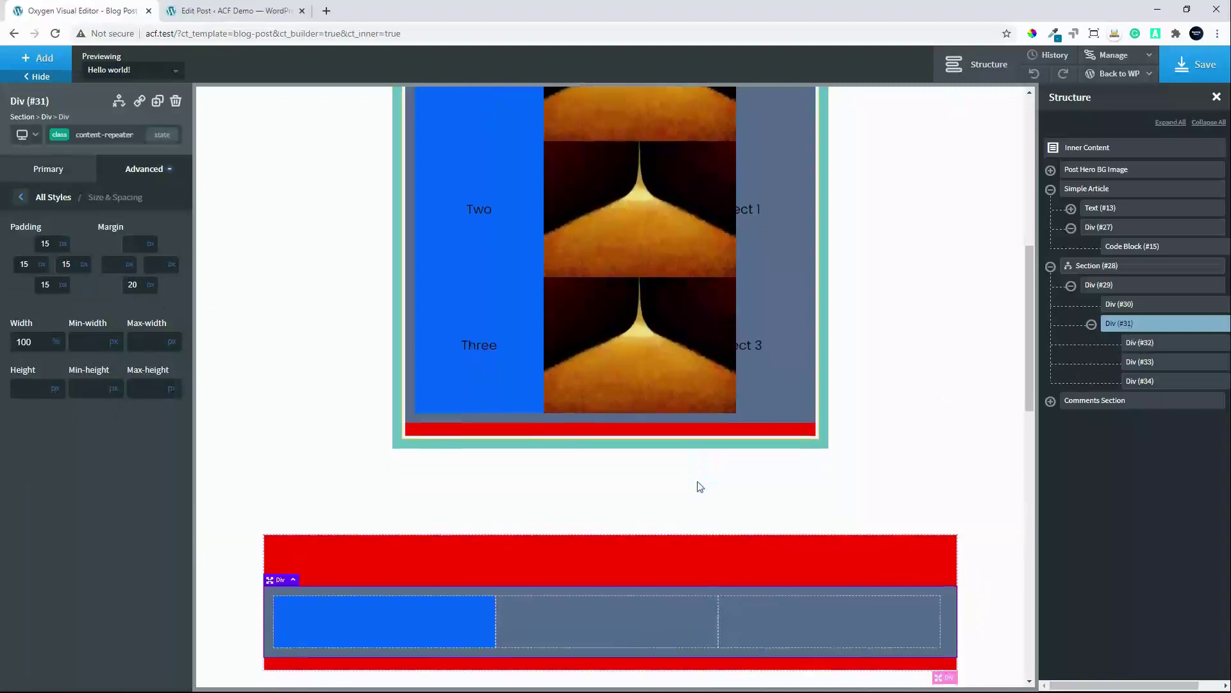
pyautogui.scroll(2, 699, 486)
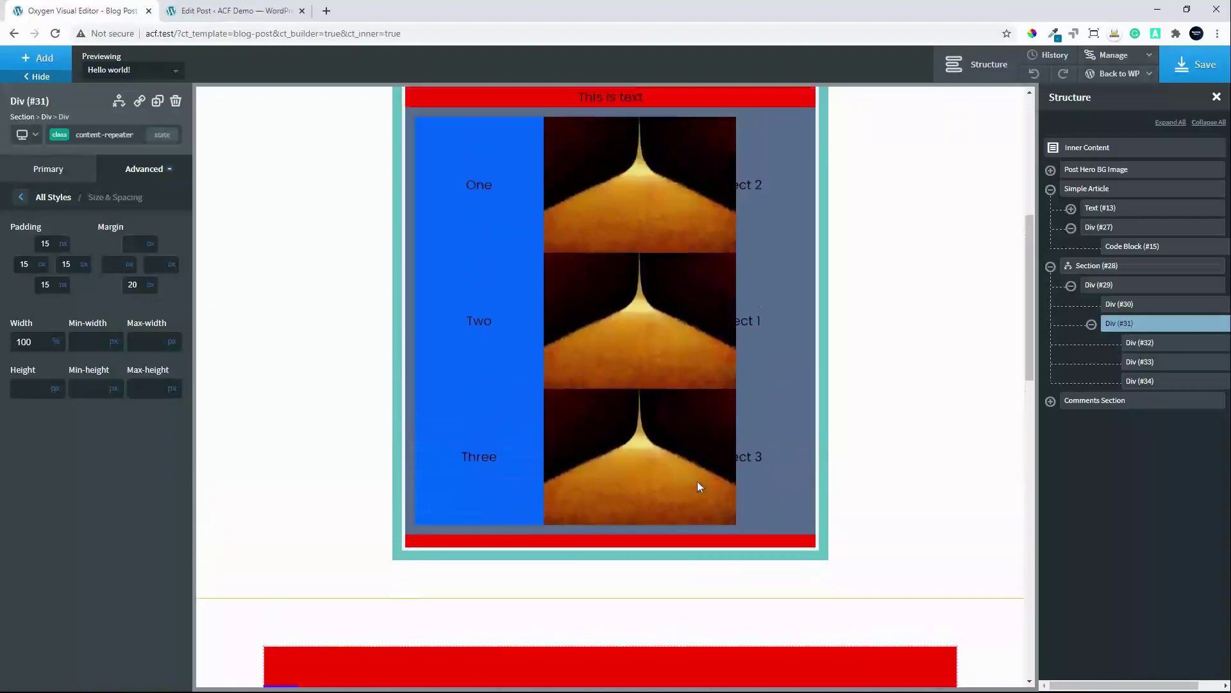
pyautogui.scroll(1, 698, 481)
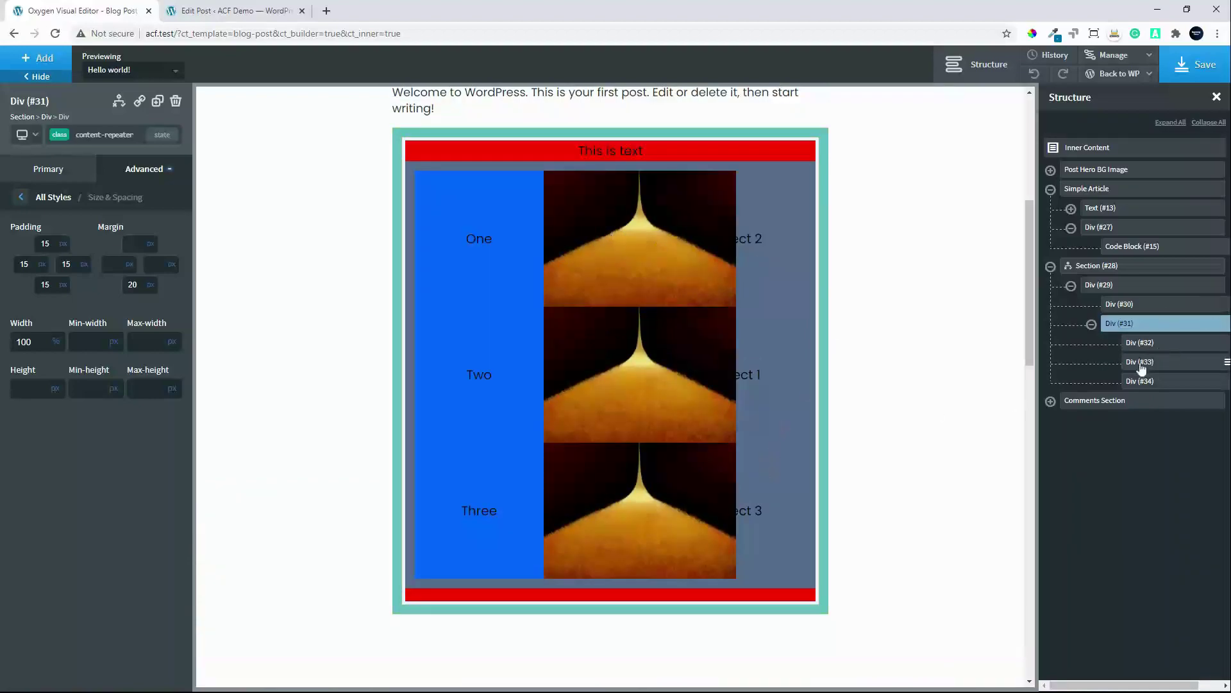
pyautogui.click(1206, 65)
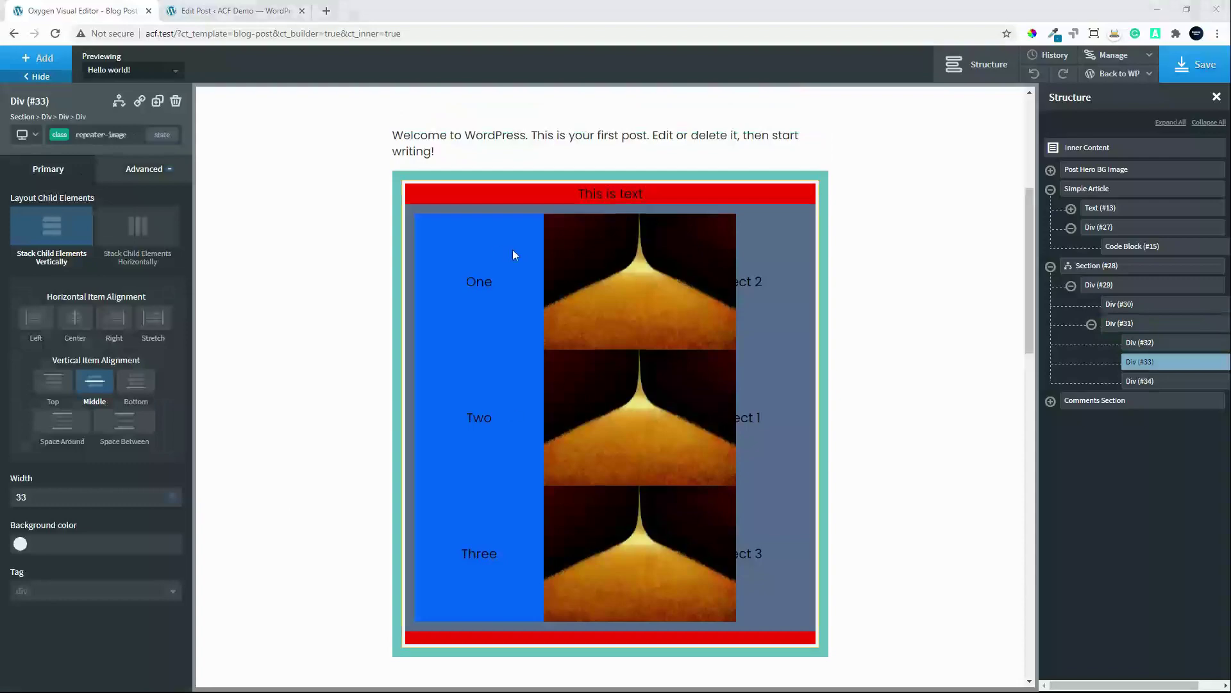
# Set the horizontal item alignment of the repeater-text and repeater-image classes to Center
pyautogui.click(1148, 344)
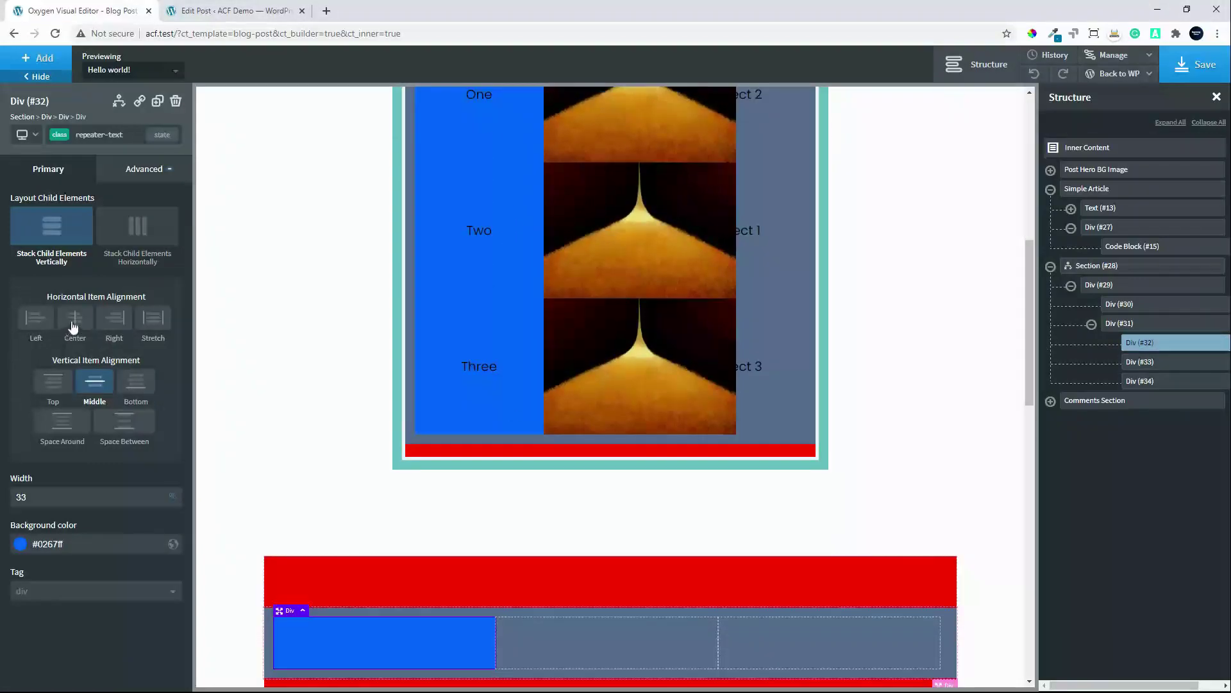
pyautogui.click(74, 318)
pyautogui.click(1153, 362)
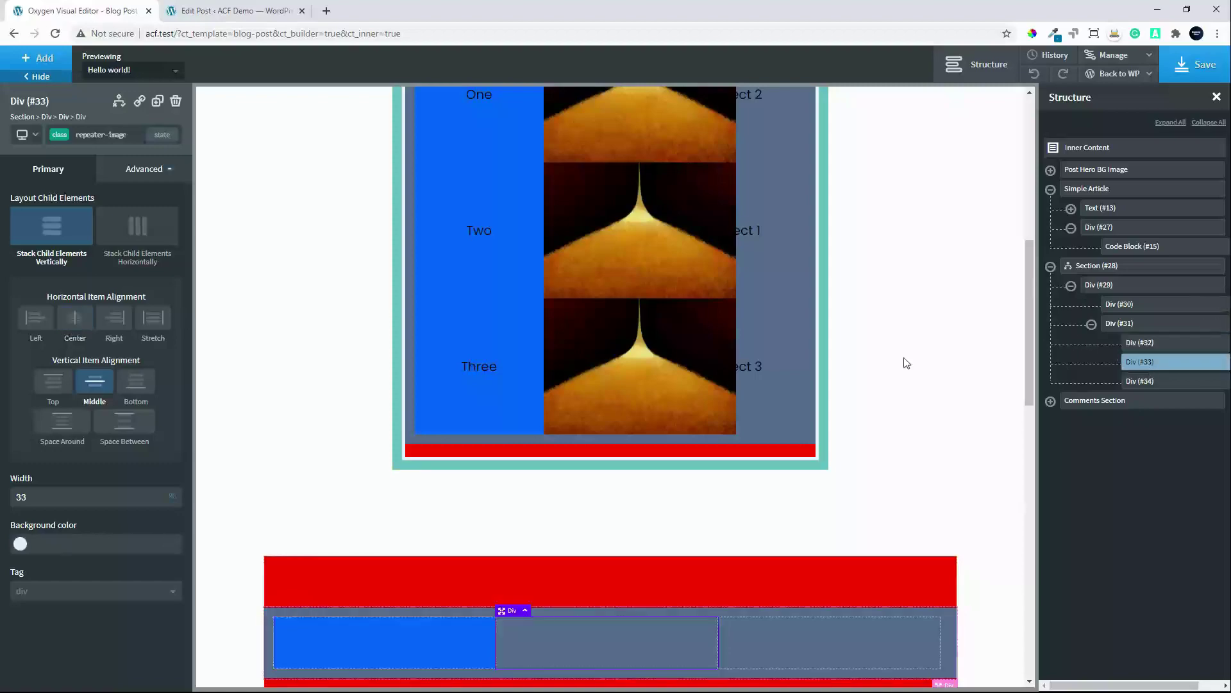
pyautogui.click(75, 326)
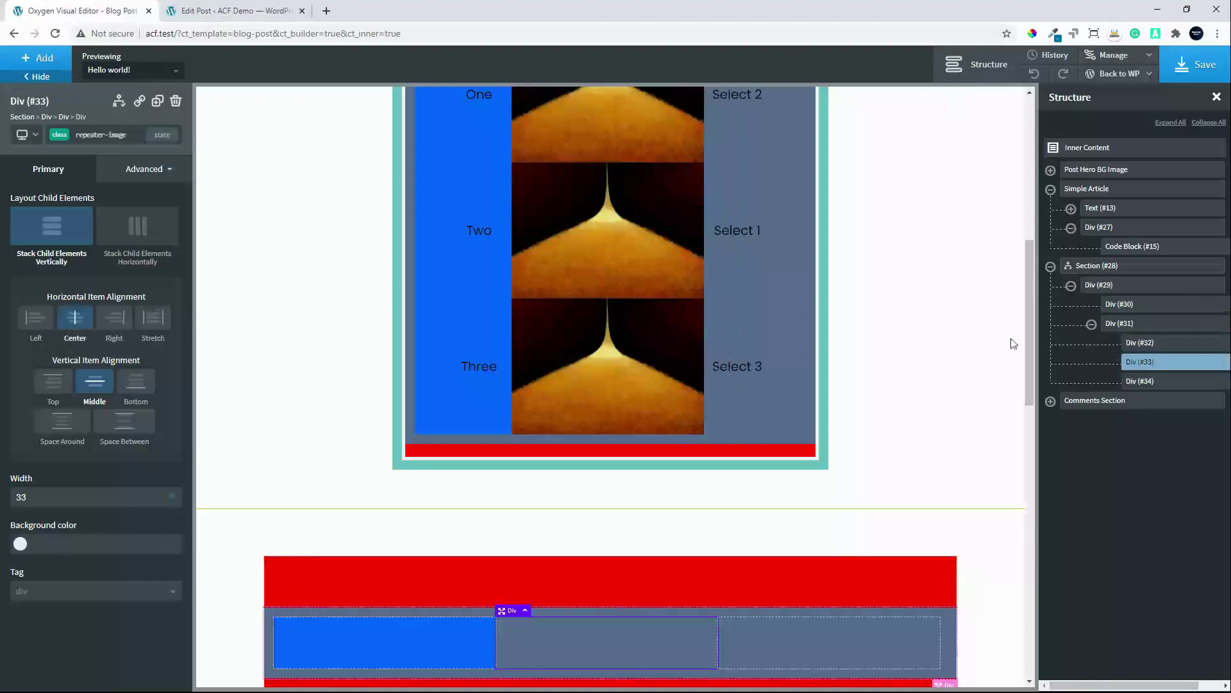
# Set the horizontal item alignment of the repeater-select class (Div #34) to Center and check the repeater output
pyautogui.click(1148, 381)
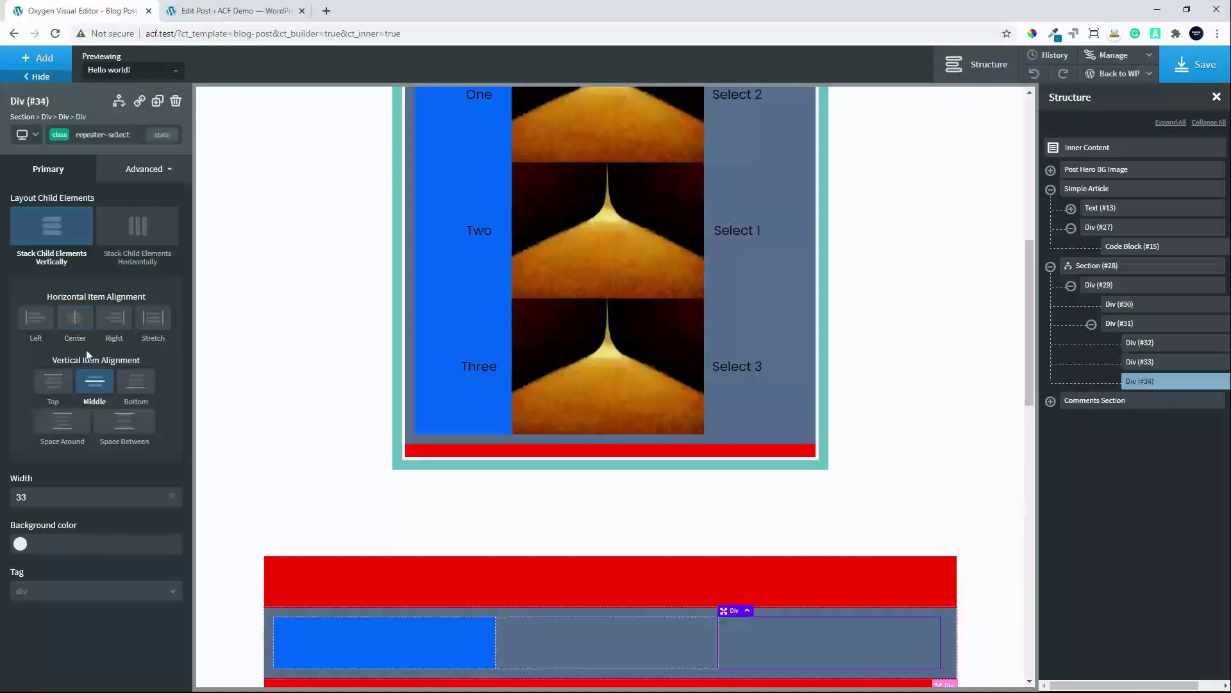
pyautogui.click(88, 318)
pyautogui.scroll(2, 496, 364)
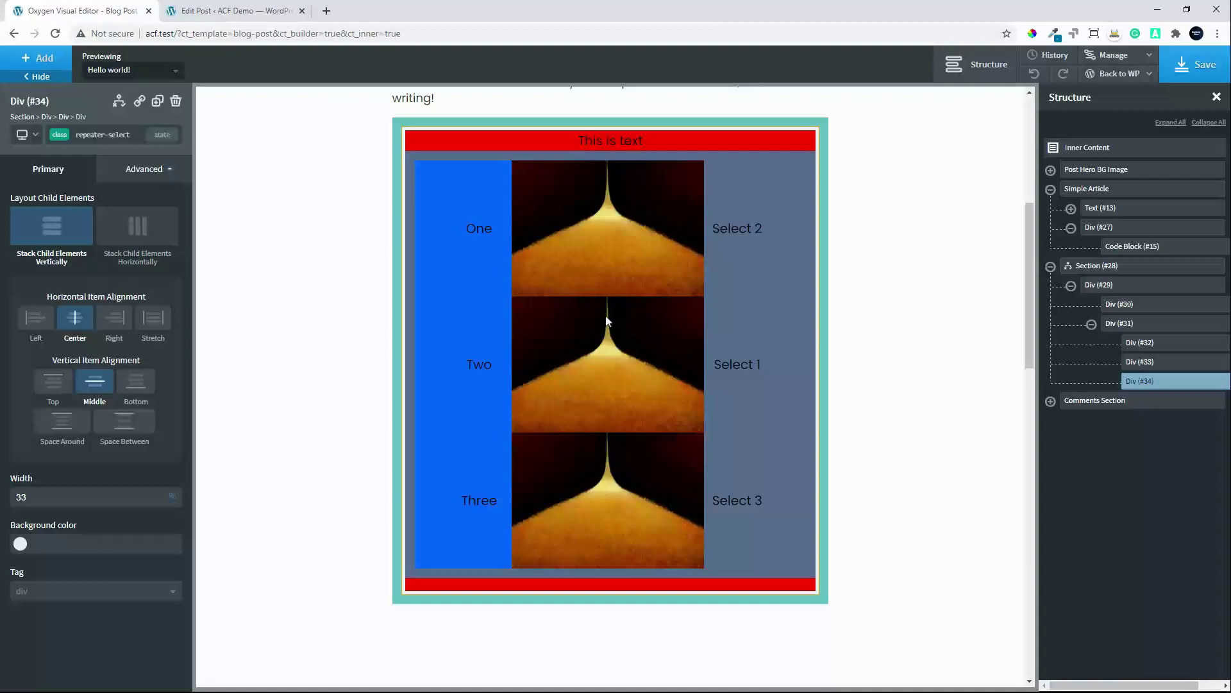
pyautogui.click(1123, 326)
pyautogui.scroll(-2, 537, 275)
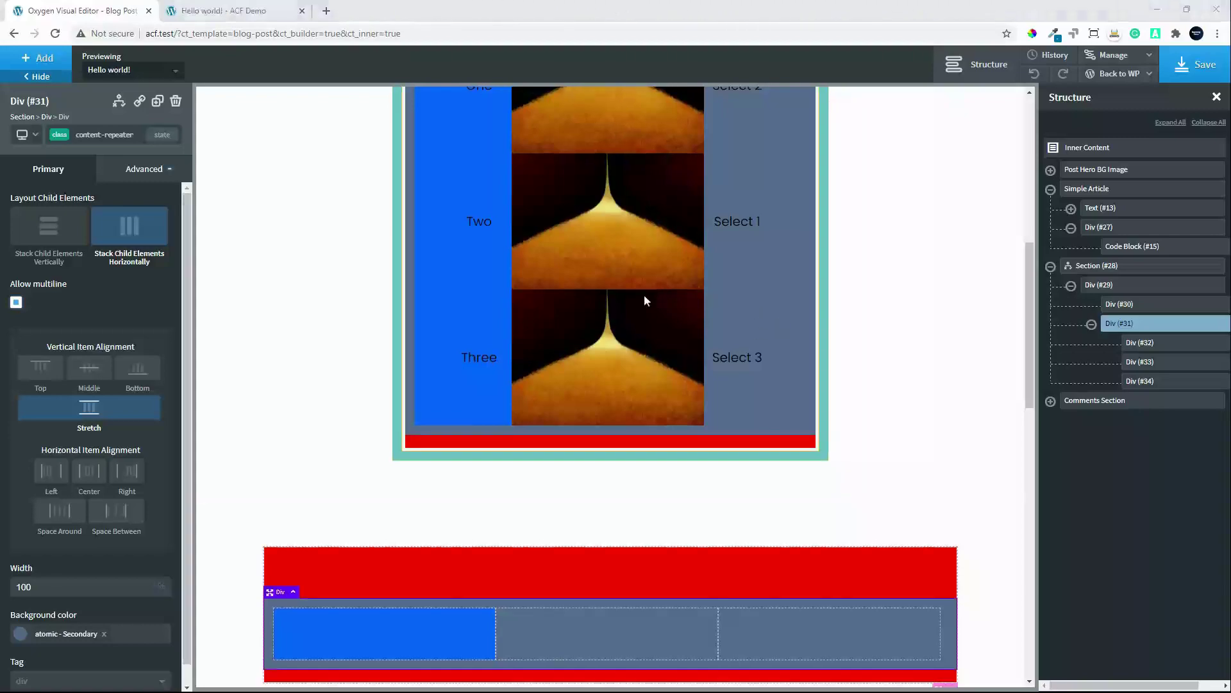
pyautogui.scroll(2, 644, 295)
pyautogui.scroll(4, 644, 300)
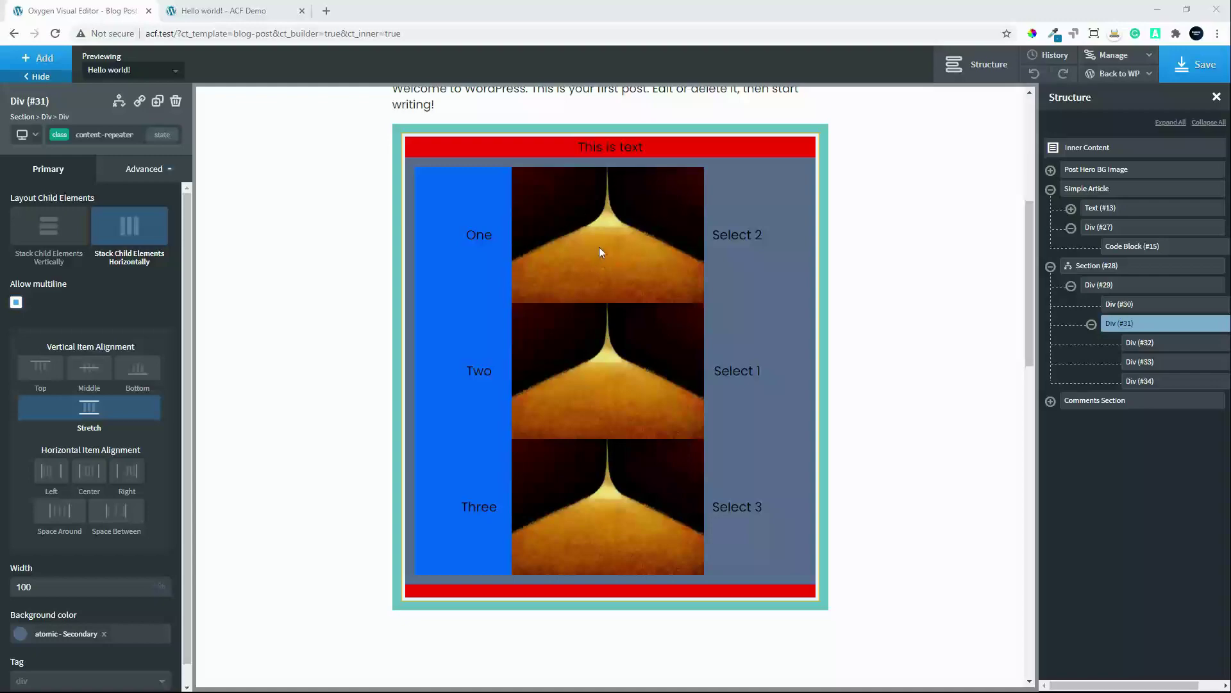
# Set the layout overflow of the repeater-image class (Div #33) to hidden
pyautogui.click(1146, 363)
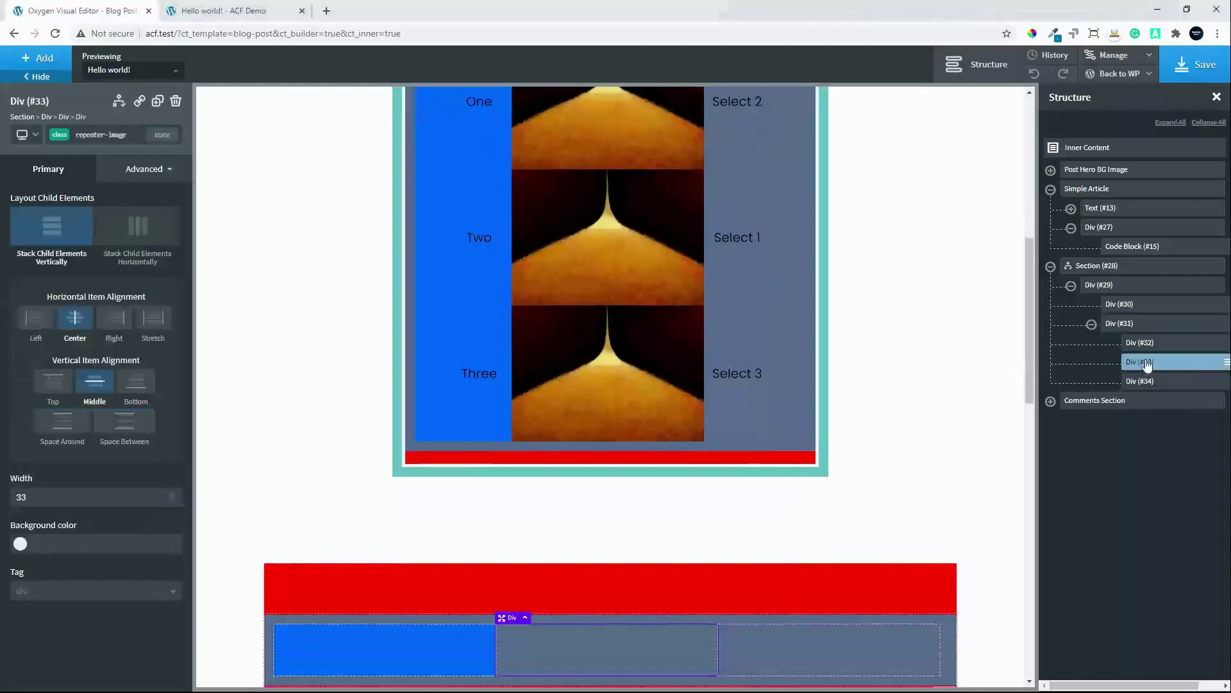
pyautogui.click(142, 172)
pyautogui.click(96, 277)
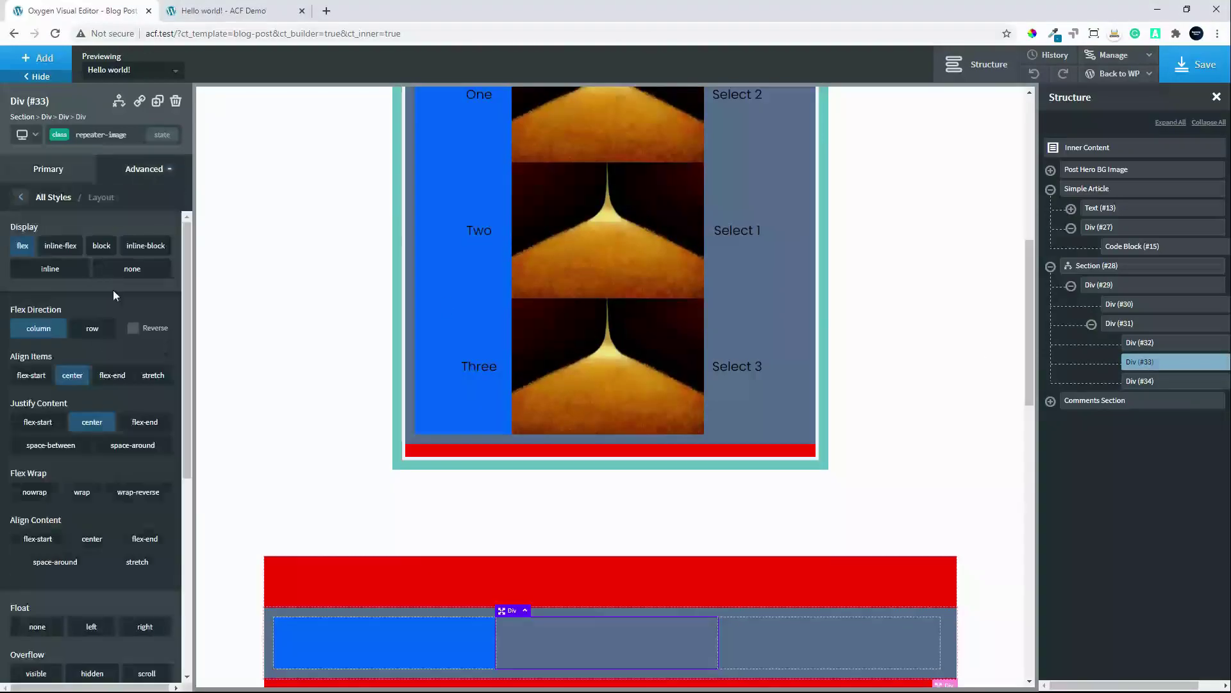
pyautogui.scroll(-4, 92, 452)
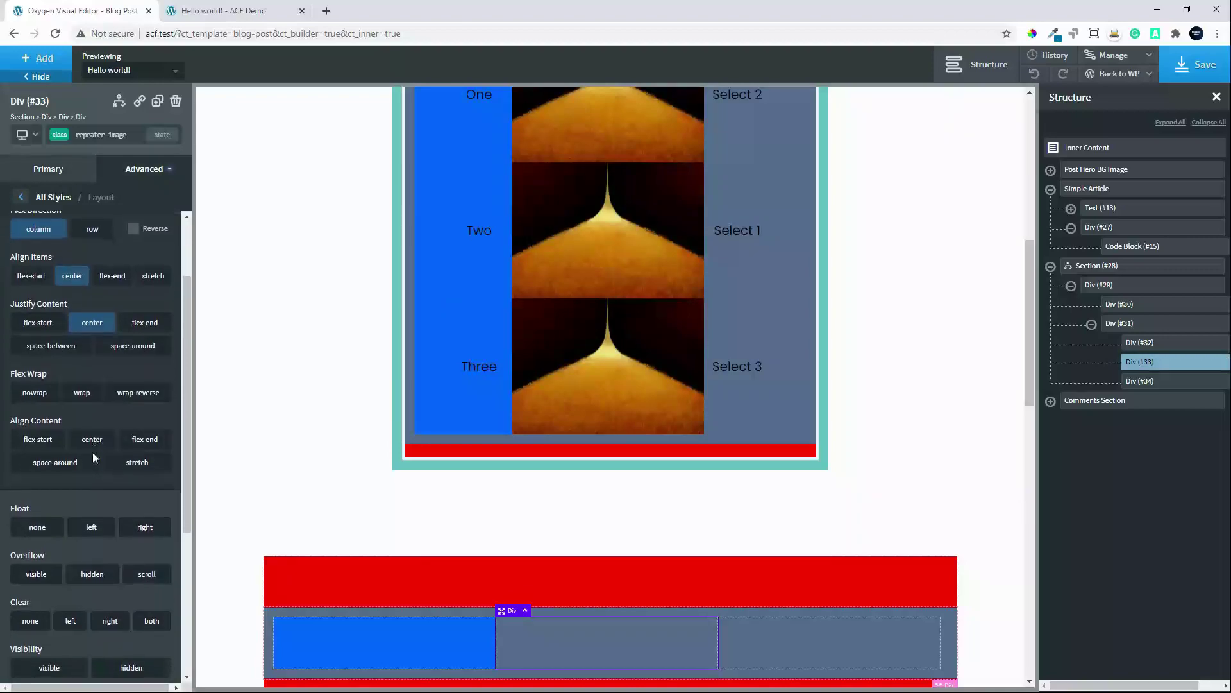
pyautogui.scroll(-1, 90, 530)
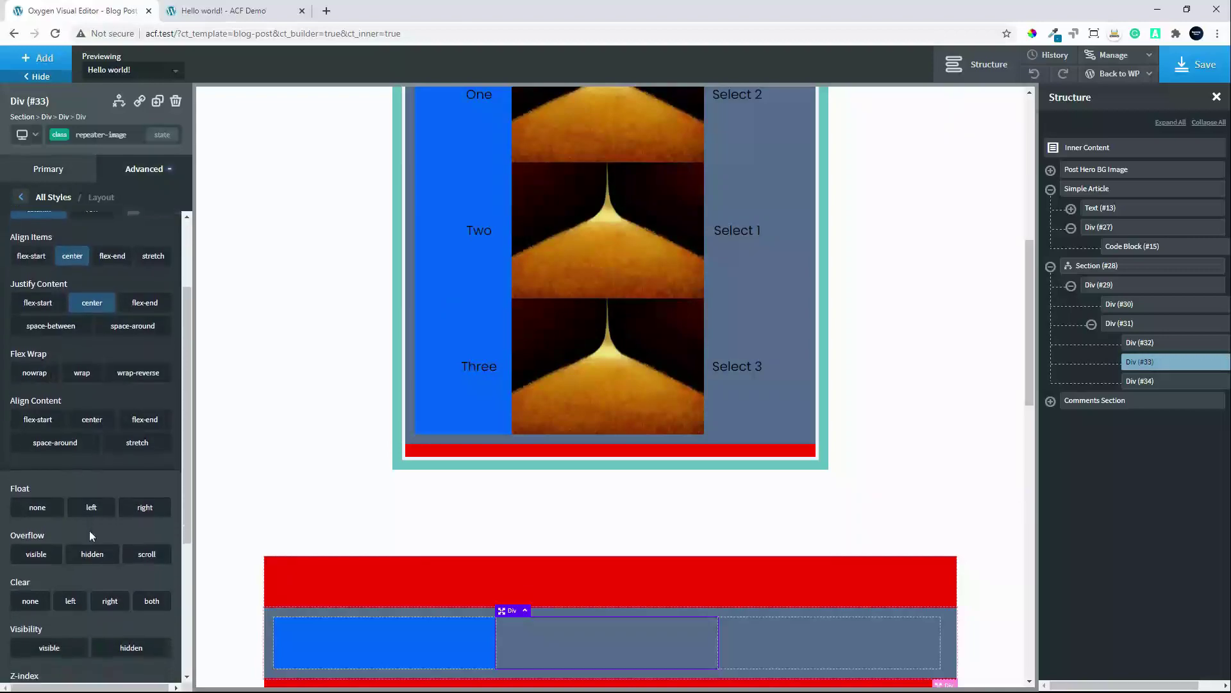
pyautogui.click(93, 529)
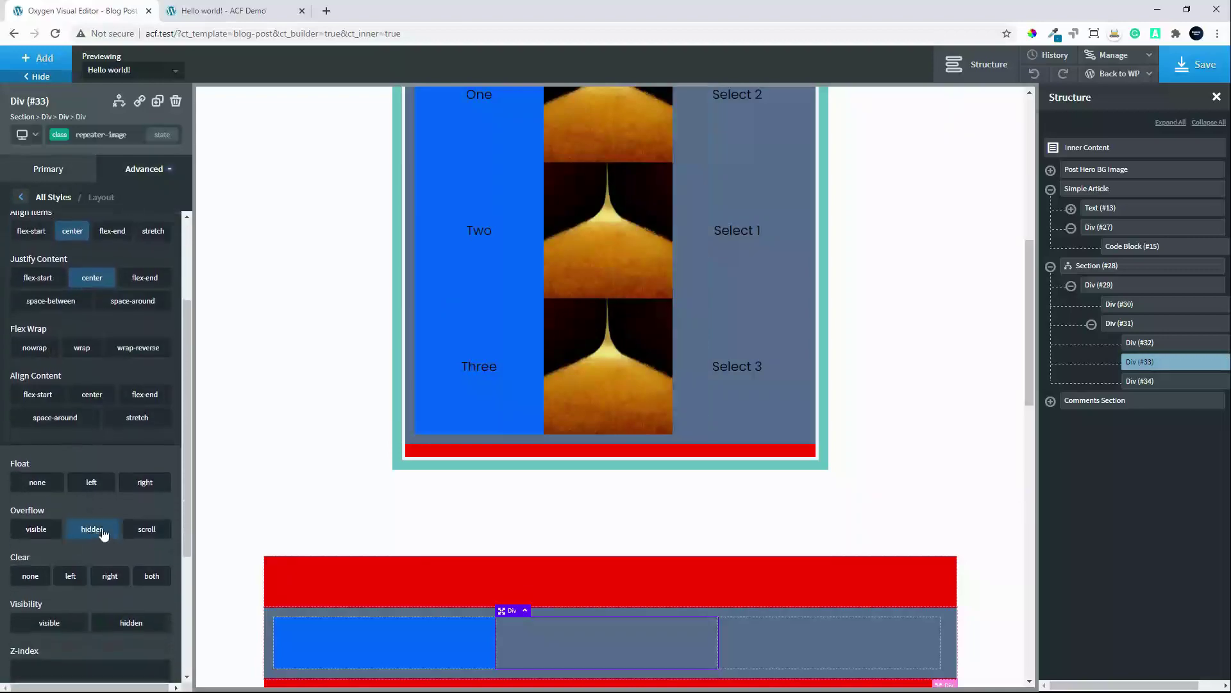
pyautogui.scroll(2, 746, 388)
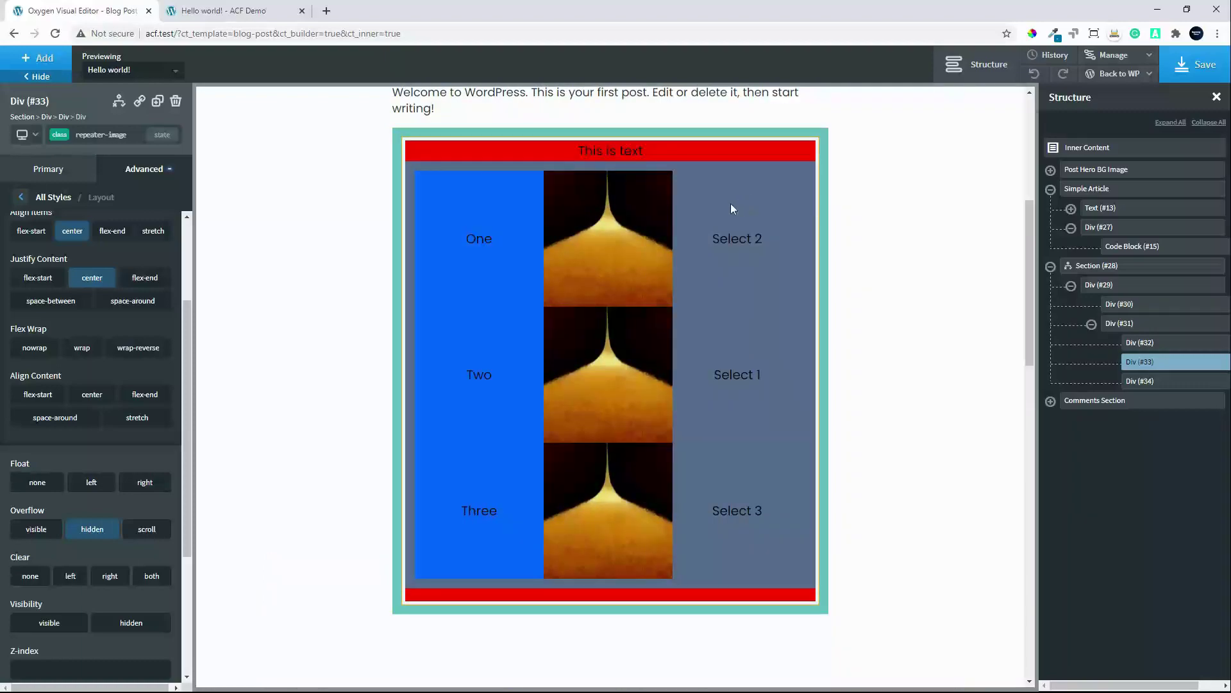
# Give the content-text class (Div #30) a green background color, #4f9610
pyautogui.click(968, 291)
pyautogui.click(1126, 324)
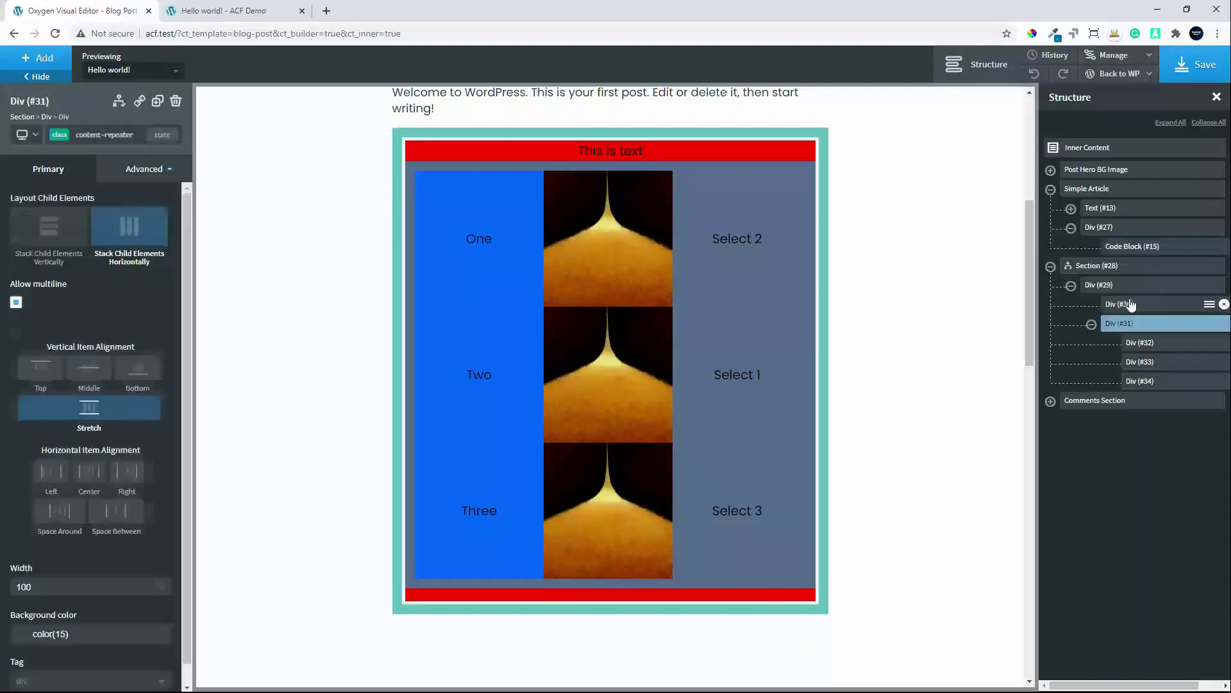
pyautogui.click(1131, 304)
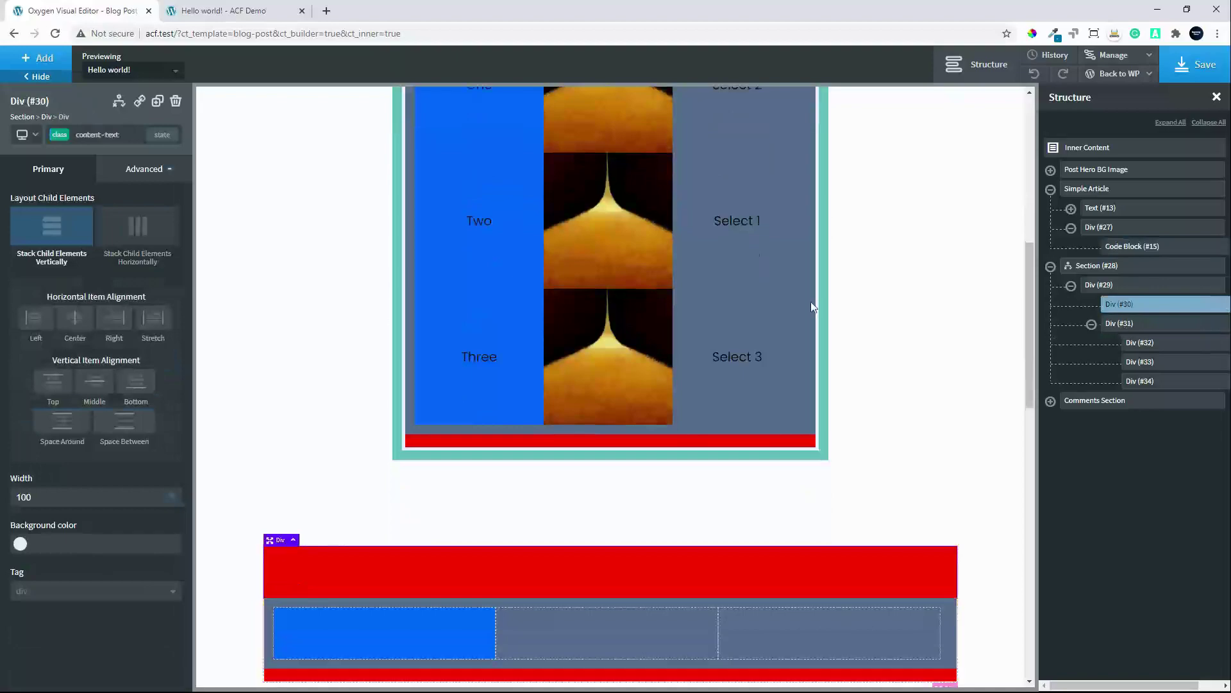
pyautogui.scroll(3, 811, 304)
pyautogui.scroll(1, 810, 301)
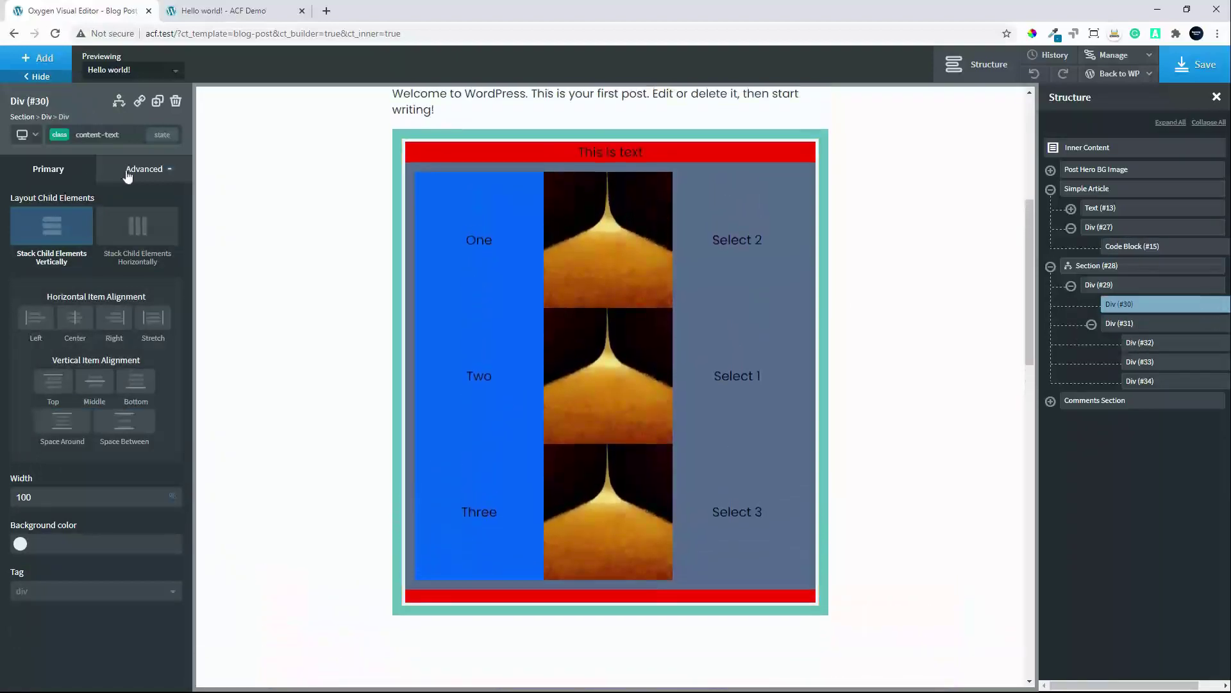
pyautogui.click(20, 543)
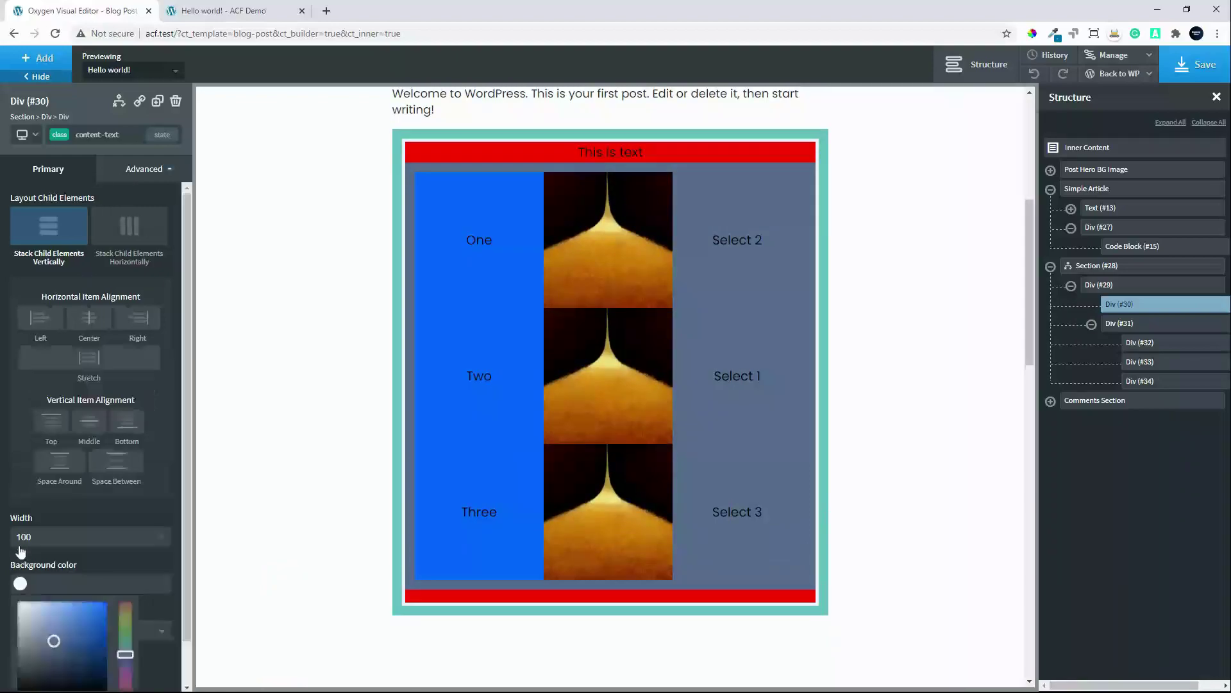
pyautogui.moveTo(63, 641); pyautogui.dragTo(126, 625)
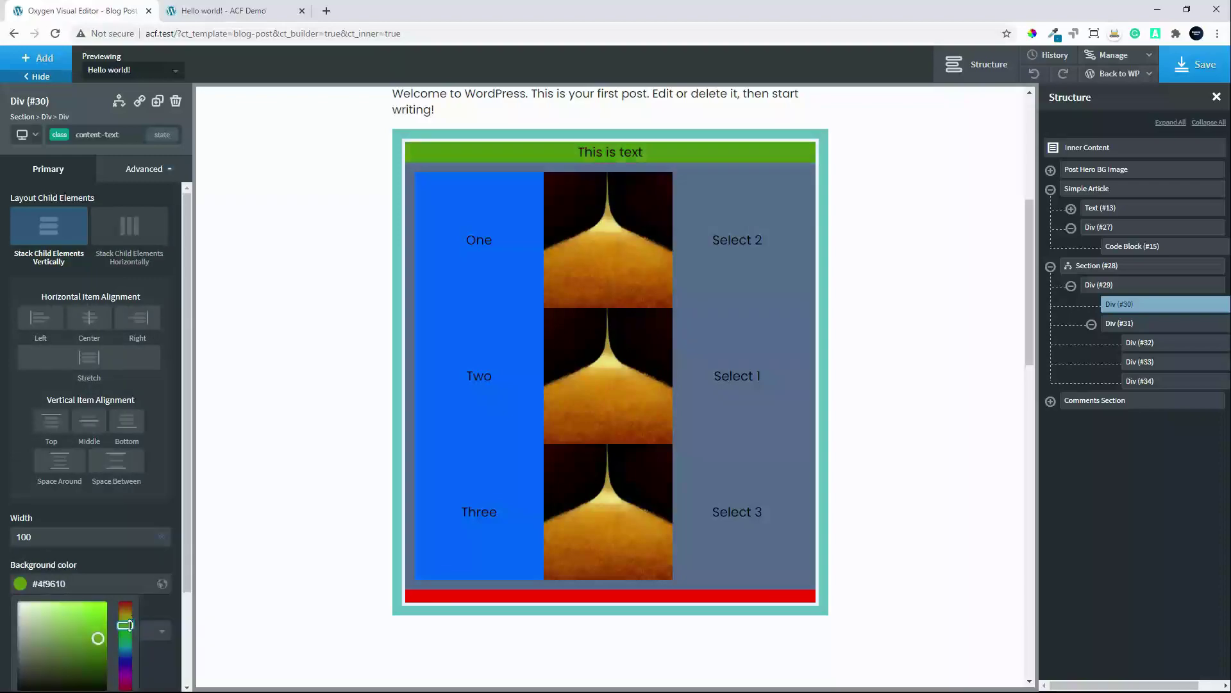
# Set the padding of the content-text class to 20 px on all four sides
pyautogui.click(138, 172)
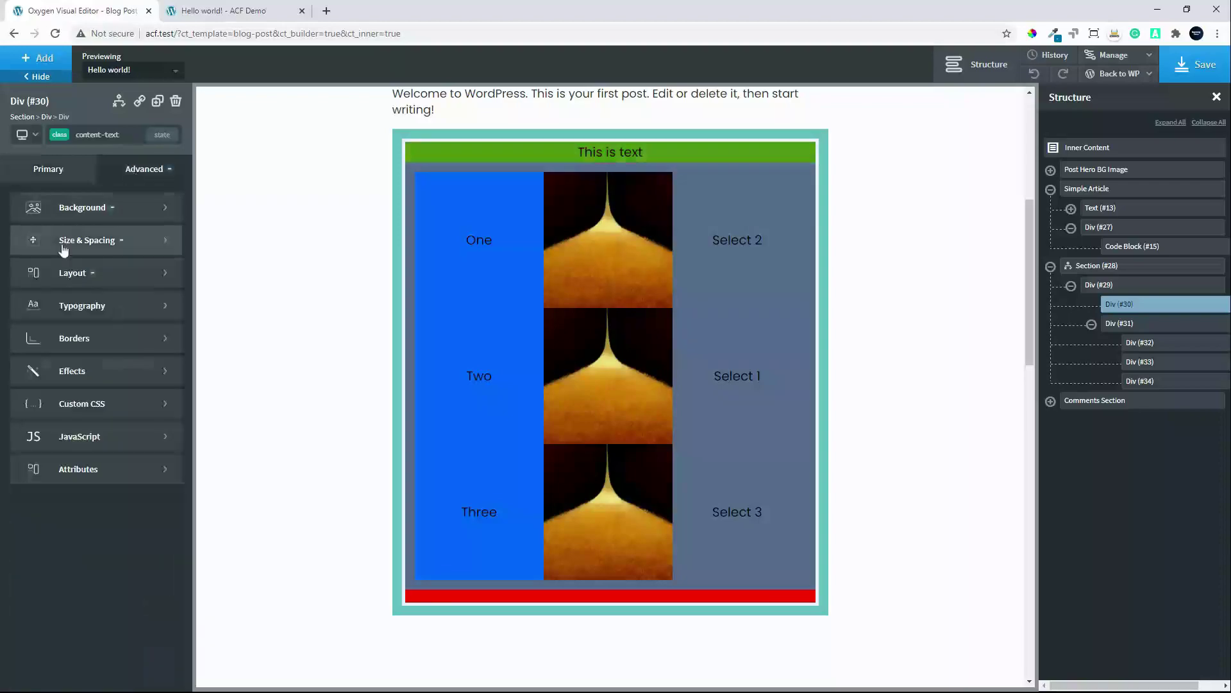
pyautogui.click(51, 239)
pyautogui.click(49, 240)
pyautogui.write('20')
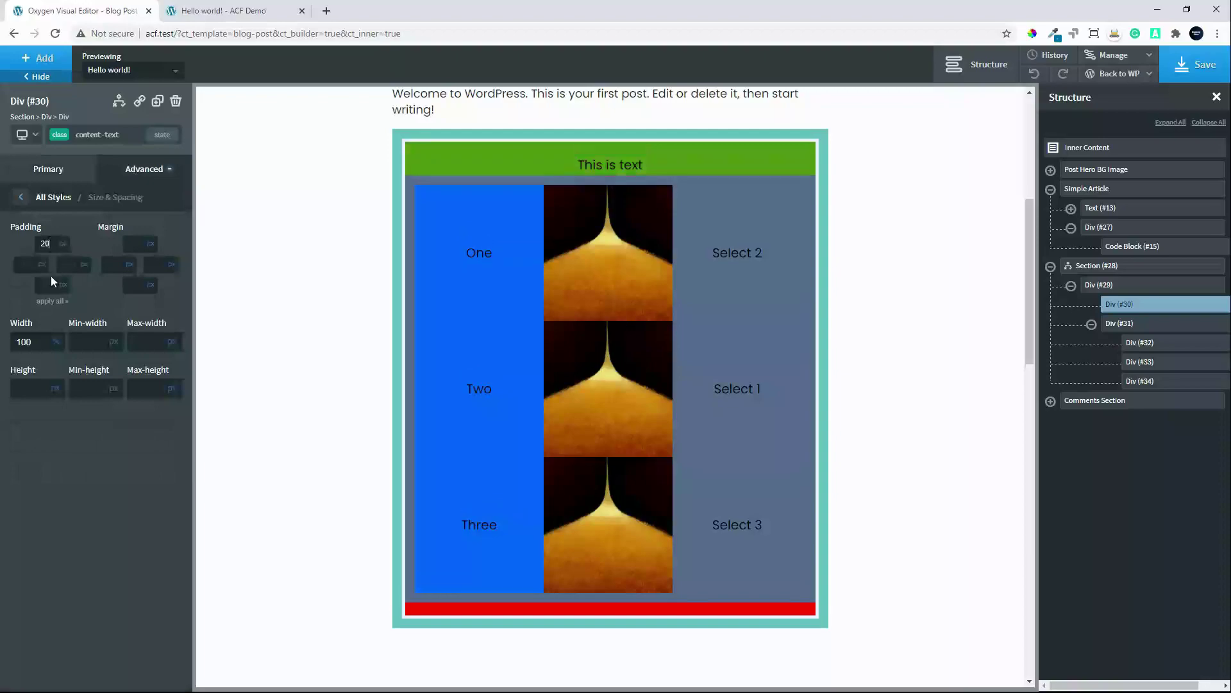
pyautogui.click(51, 301)
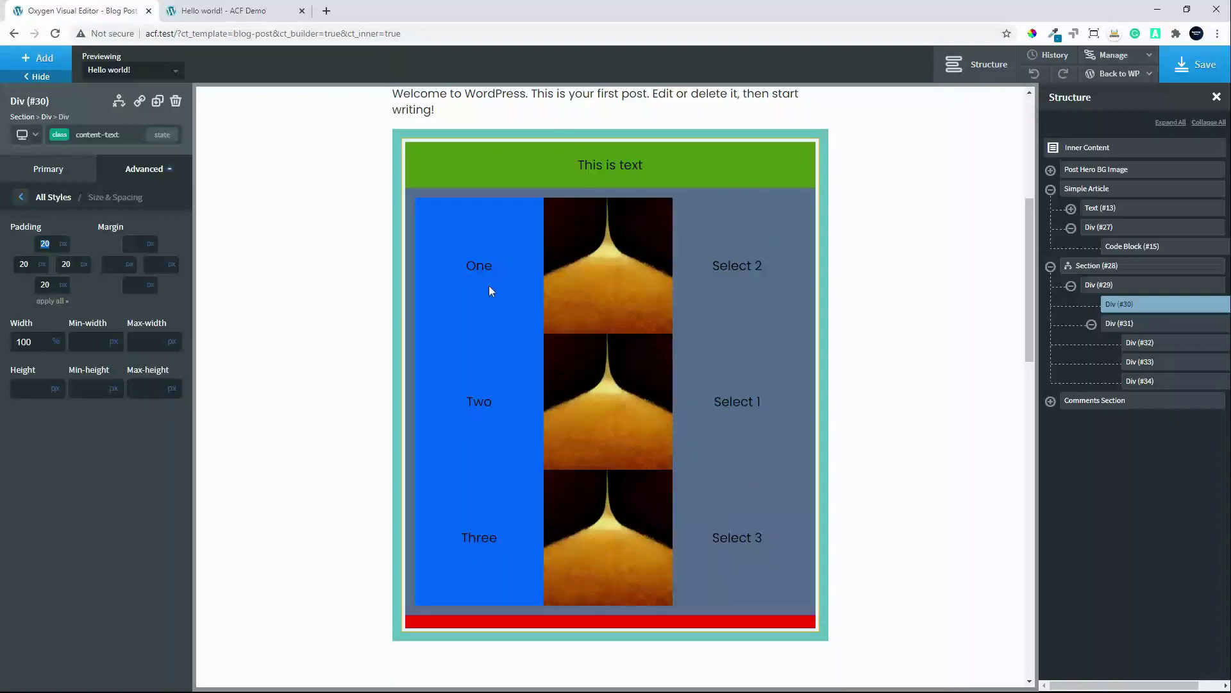
# Remove the bottom margin from the content-repeater class (Div #31)
pyautogui.click(1127, 325)
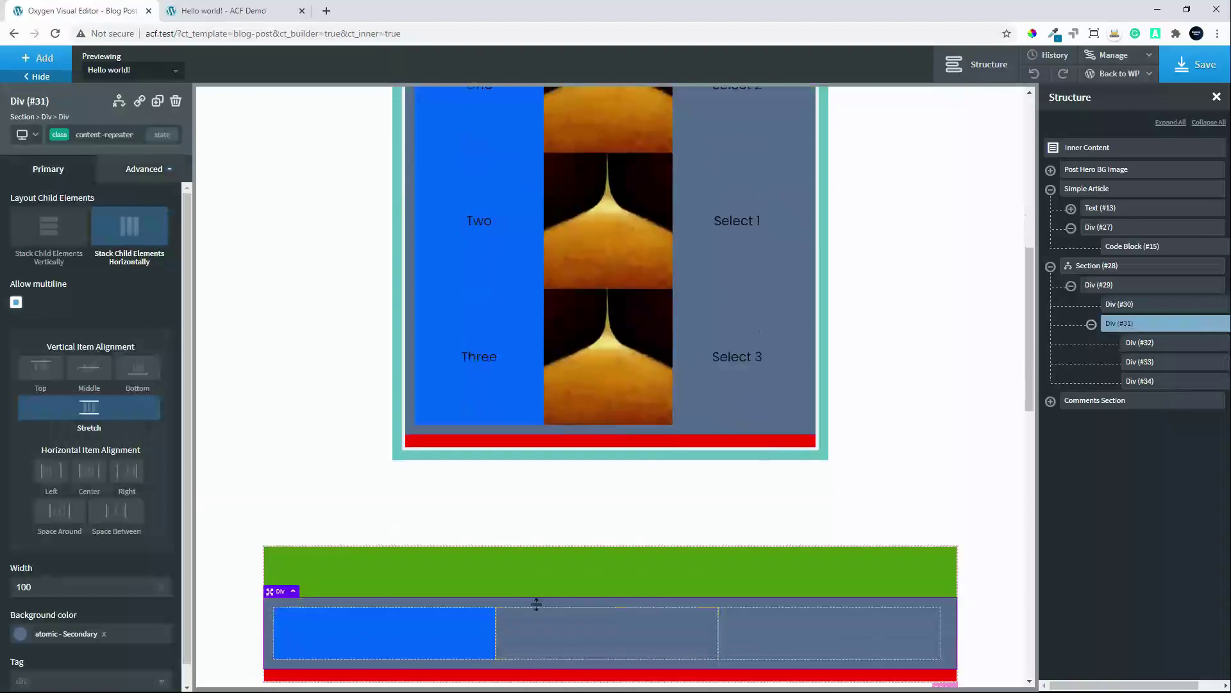
pyautogui.scroll(1, 319, 422)
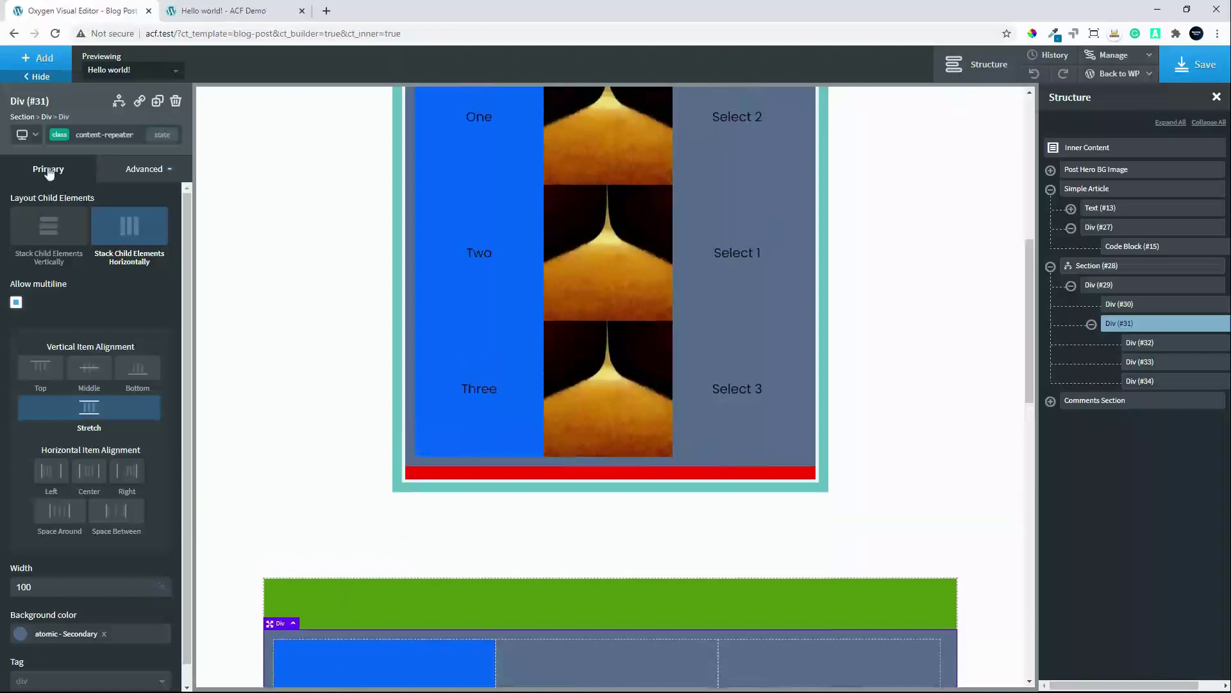
pyautogui.click(116, 173)
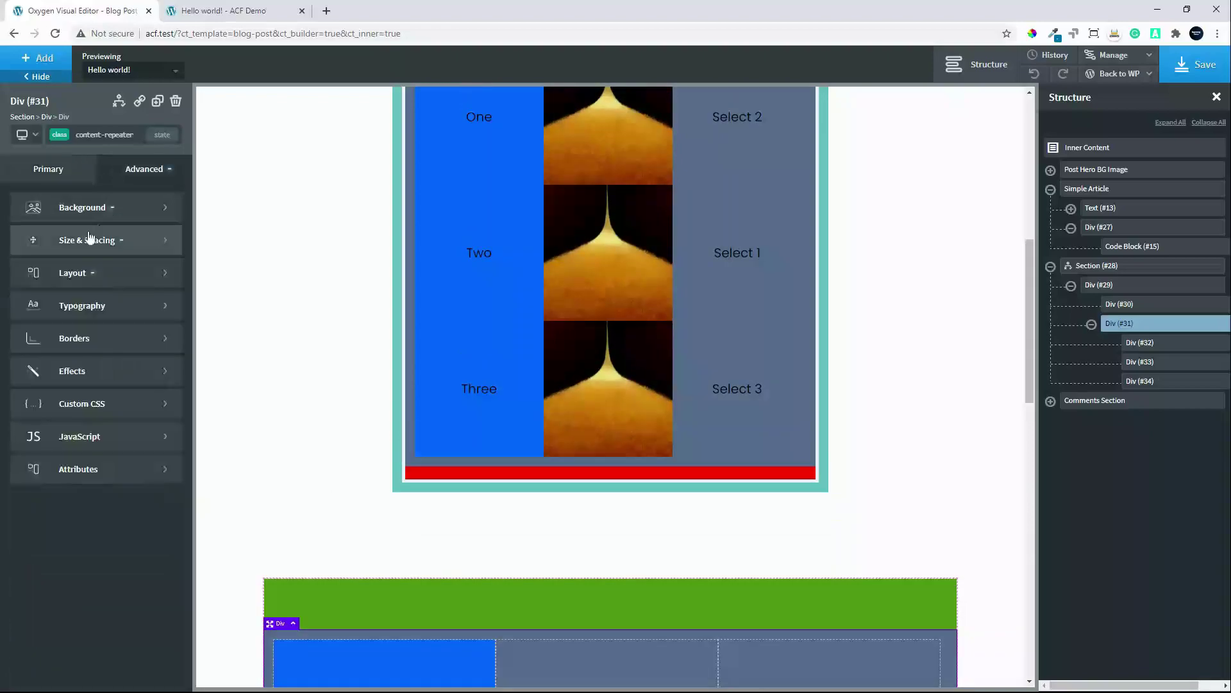
pyautogui.click(69, 240)
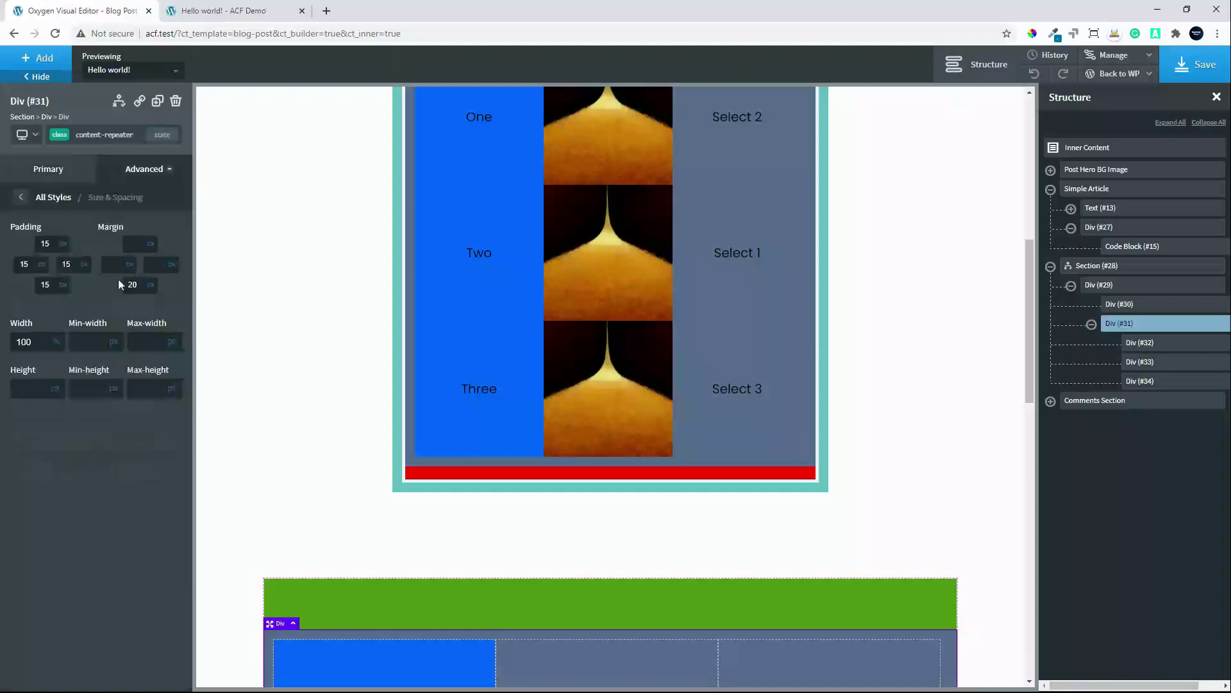
# In the code block's PHP, wrap the contents of the repeater's while loop in a div with class repeater-row and apply the code
pyautogui.click(548, 209)
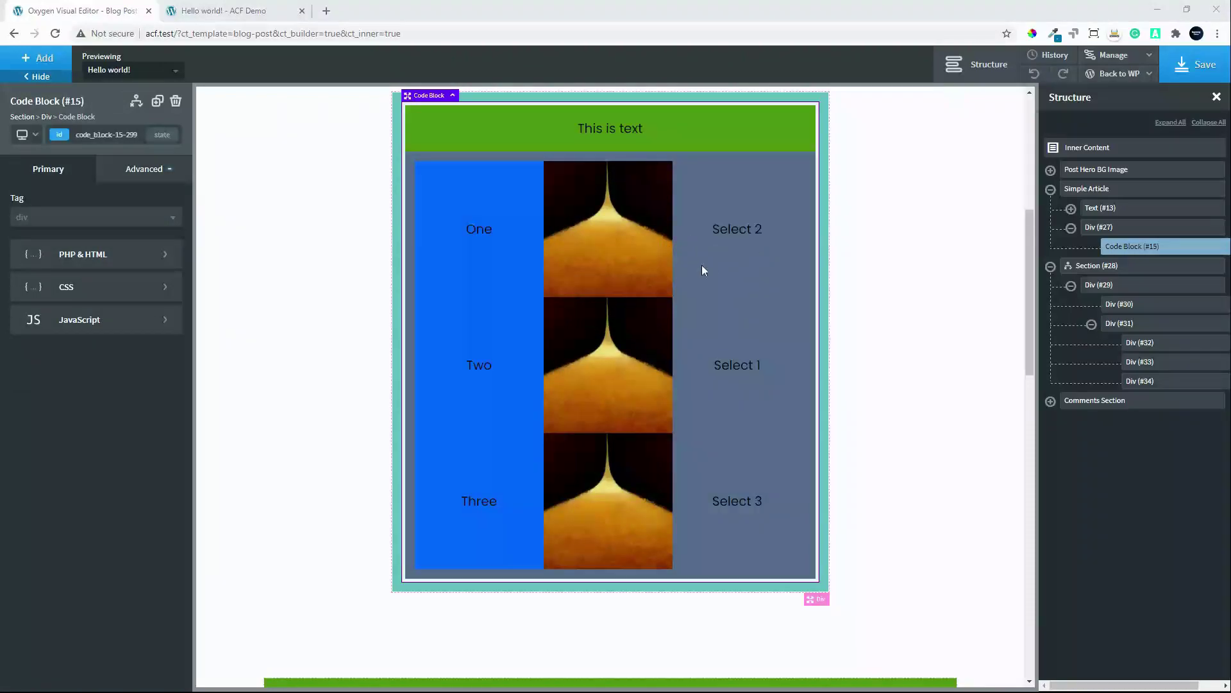
pyautogui.click(68, 261)
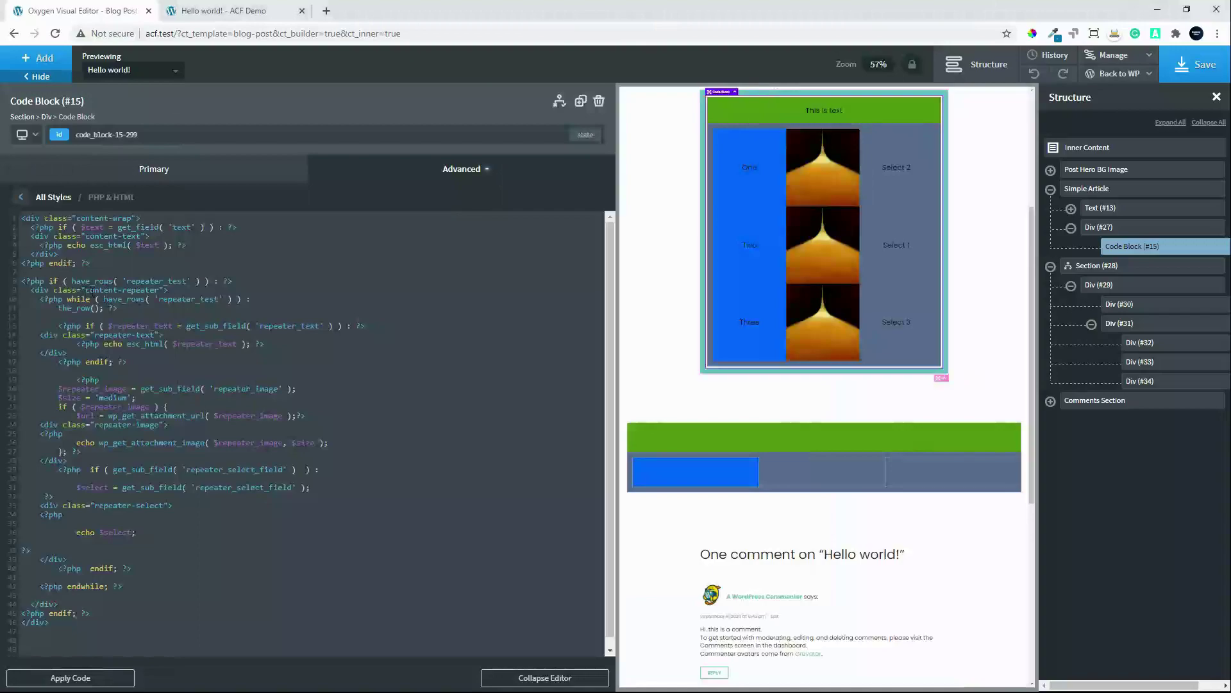
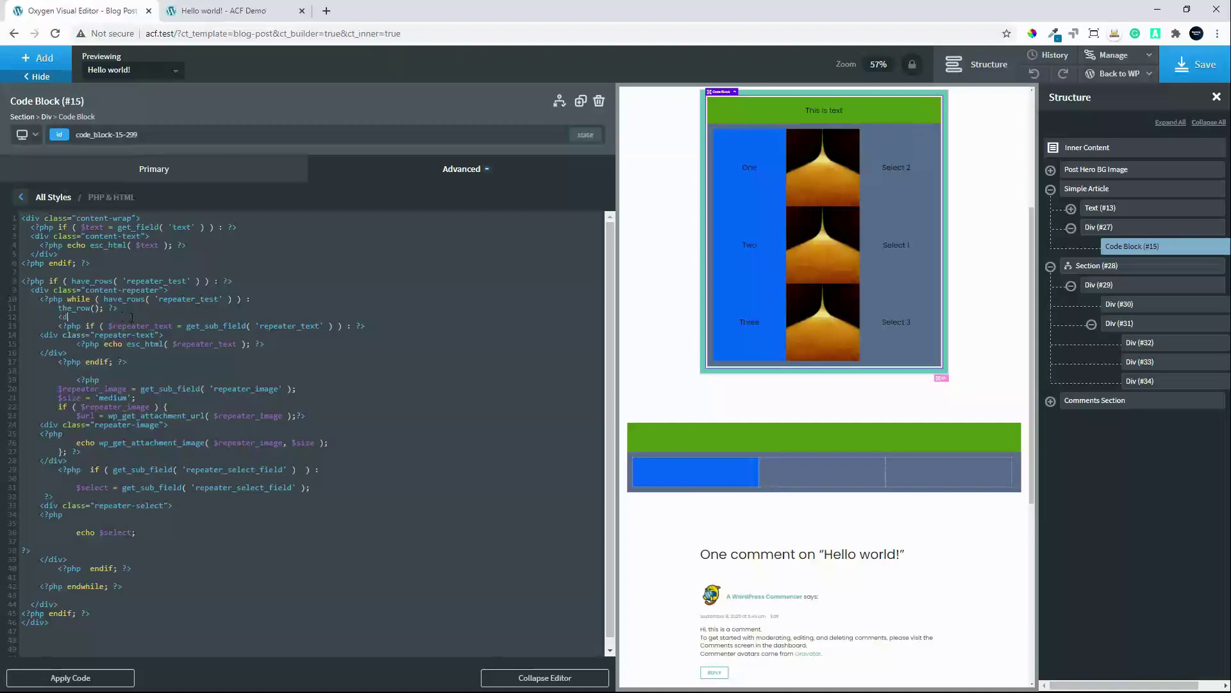
pyautogui.write('class="repeat')
pyautogui.press('BackSpace')
pyautogui.write('div>')
pyautogui.click(89, 678)
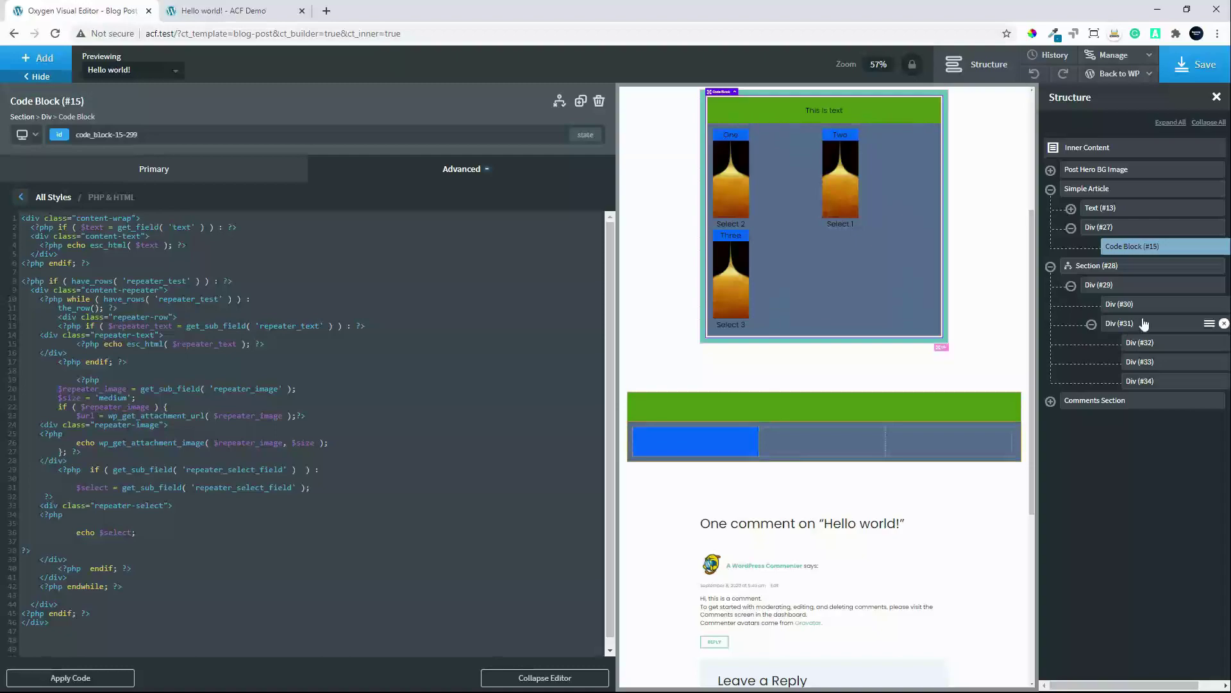
# Add a new div inside the content-repeater div (Div #31) and nest Div #32, Div #33 and Div #34 in it
pyautogui.click(1134, 286)
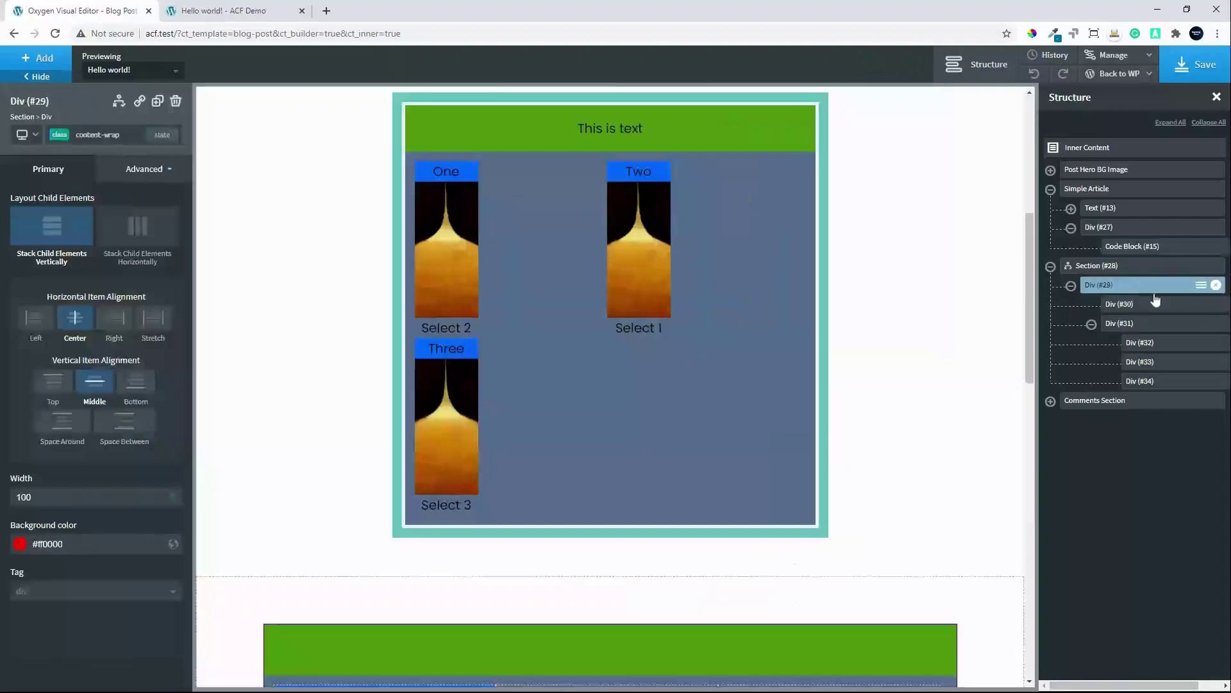
pyautogui.click(38, 58)
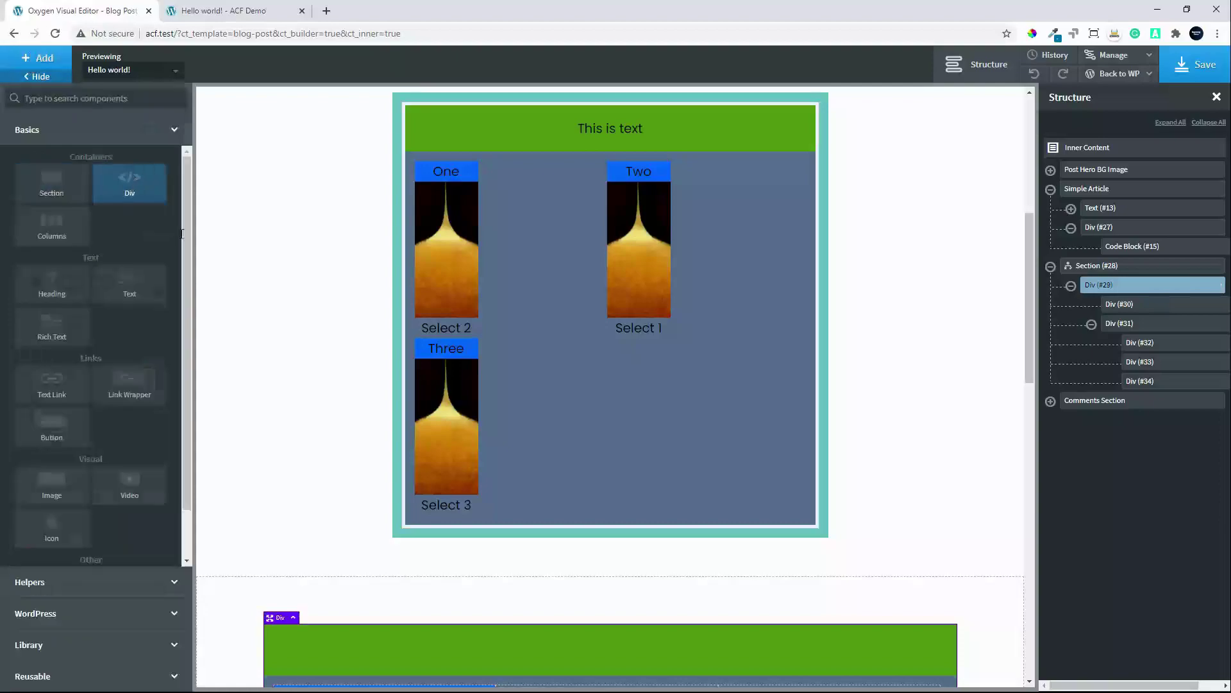
pyautogui.click(132, 184)
pyautogui.moveTo(1127, 401); pyautogui.dragTo(1172, 402)
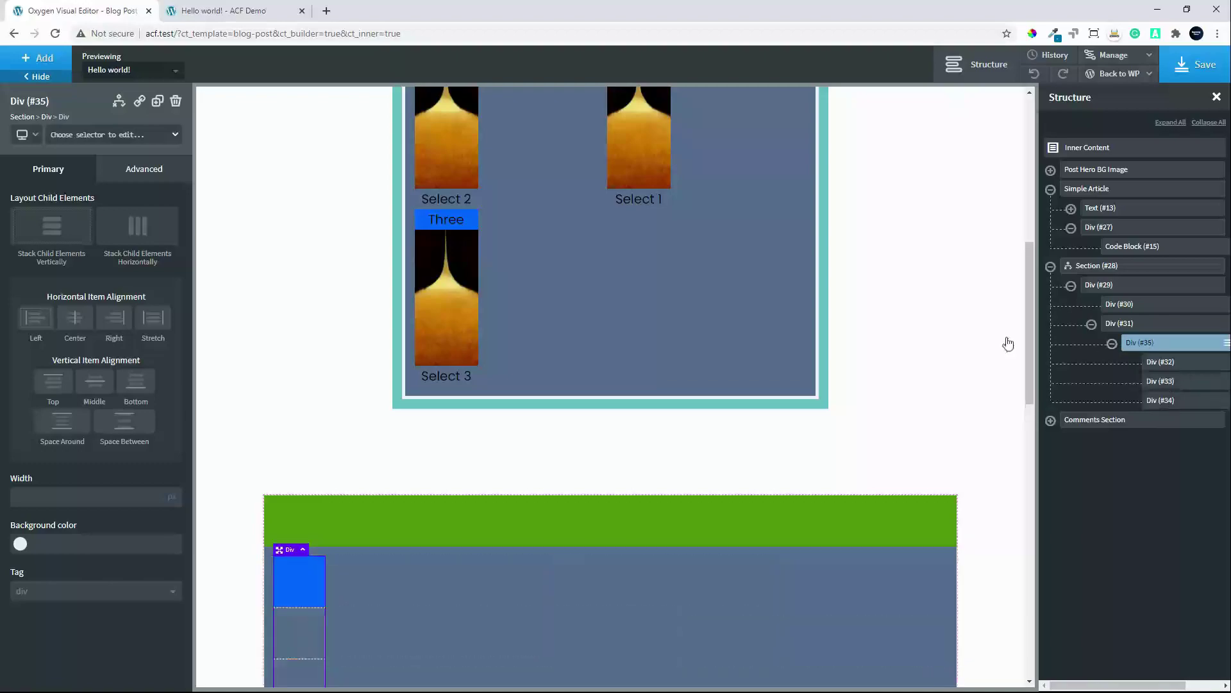
# Add the class repeater-row to the new wrapper div (Div #35)
pyautogui.click(114, 135)
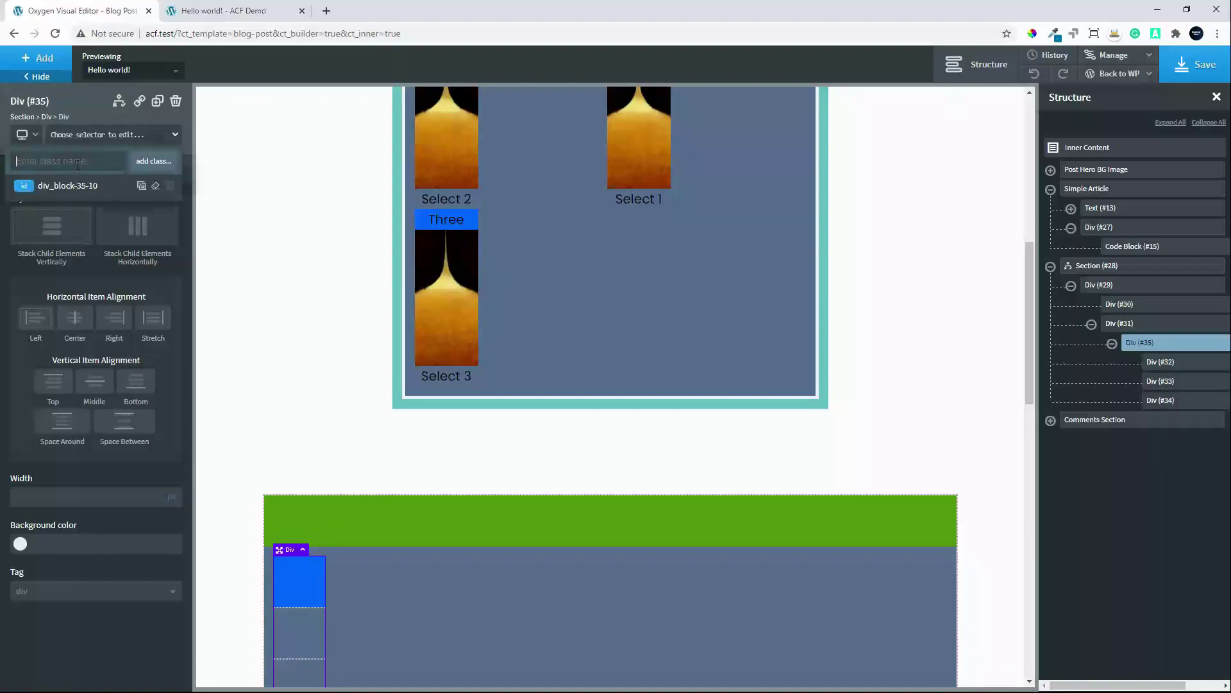
pyautogui.write('rep')
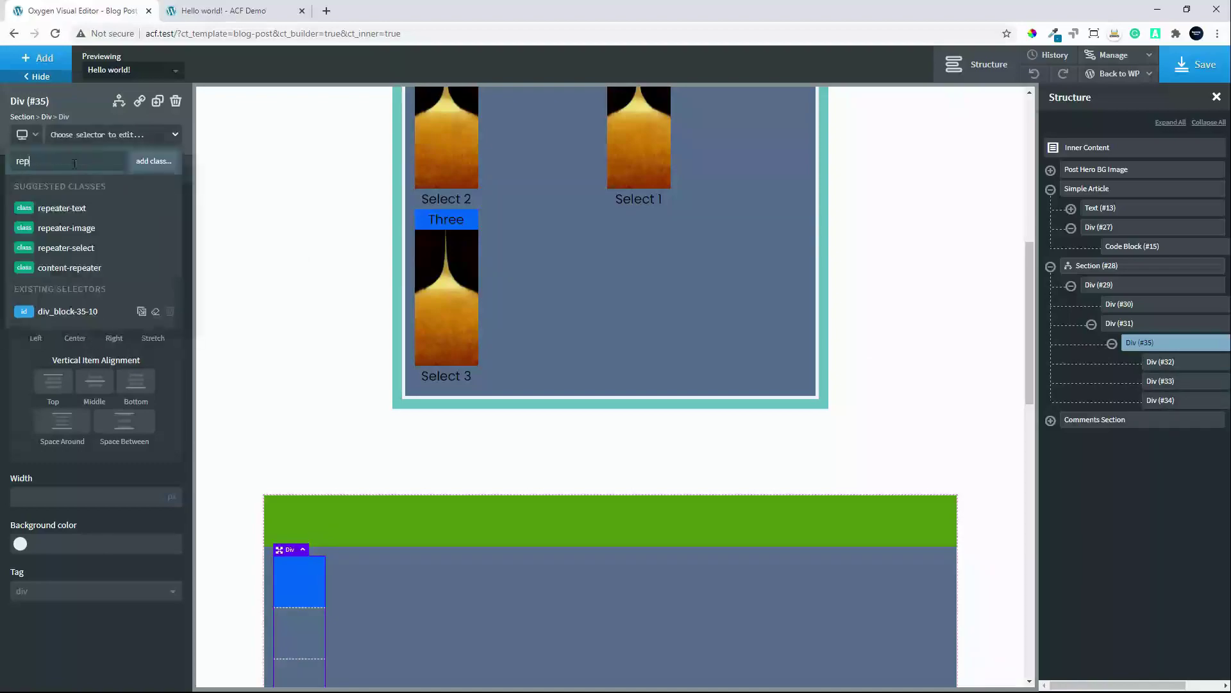
pyautogui.write('eater-row')
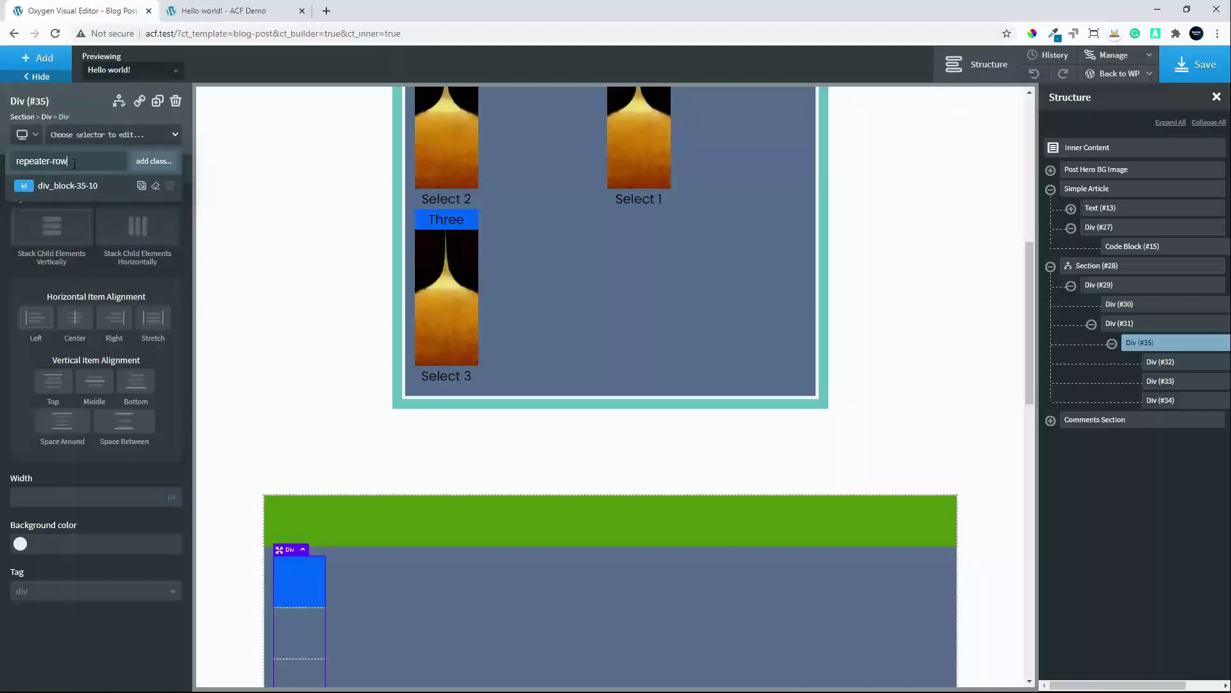
pyautogui.click(166, 163)
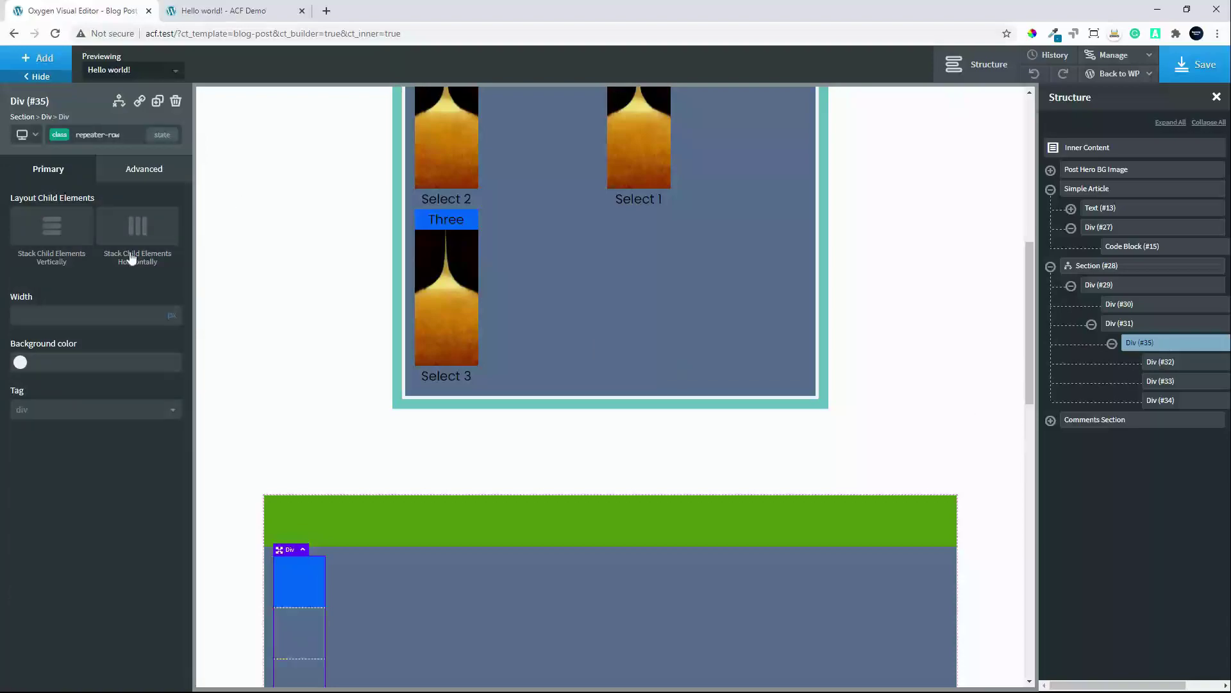
# Stack the repeater-row class's child elements vertically and set its width to 100%
pyautogui.click(56, 238)
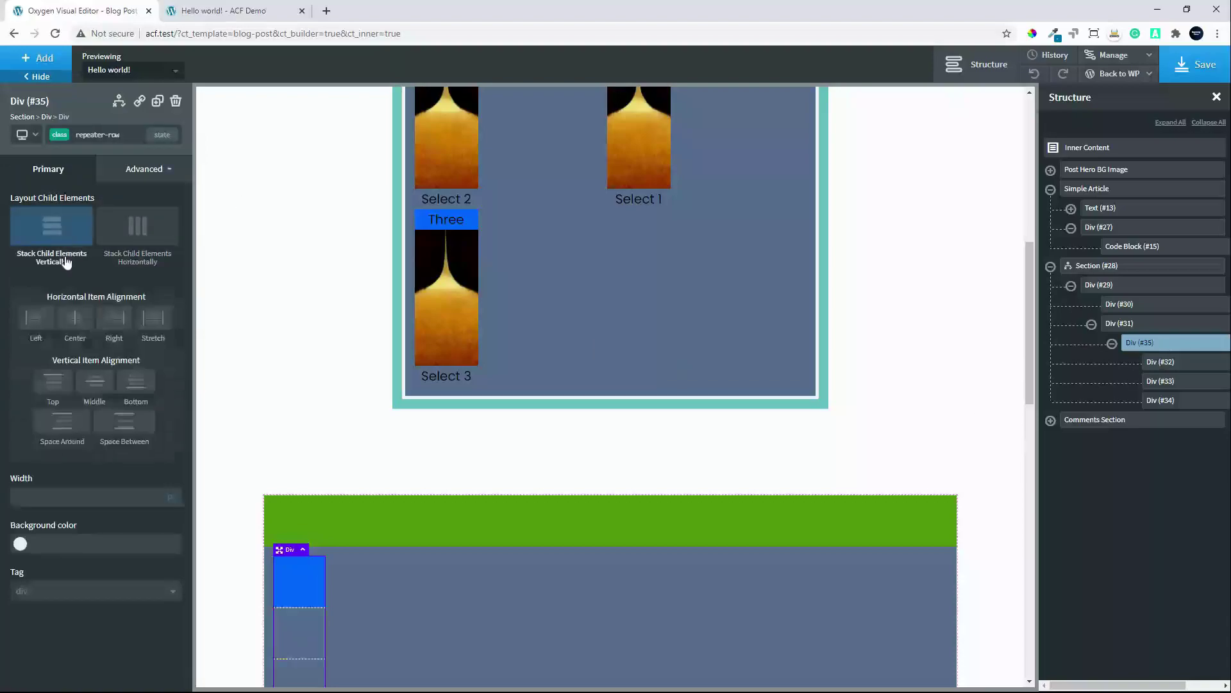
pyautogui.click(135, 495)
pyautogui.write('100')
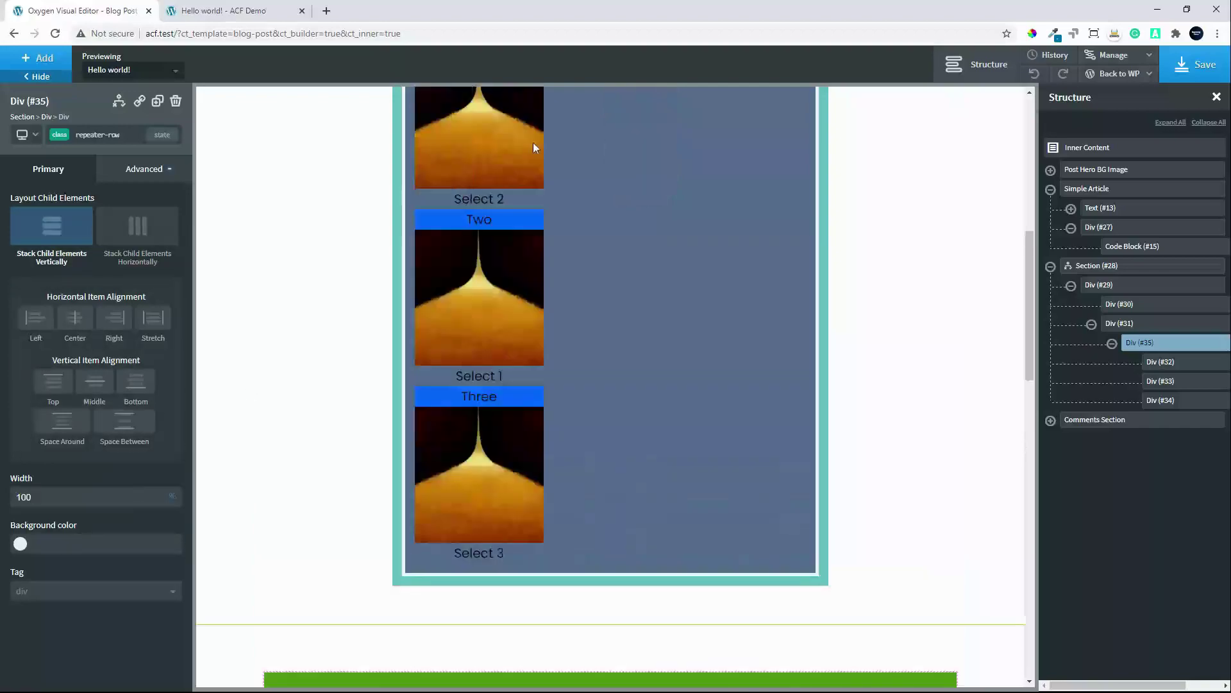
# Stack the repeater-row class's child elements horizontally and give it a bottom margin of 20 px
pyautogui.scroll(1, 567, 354)
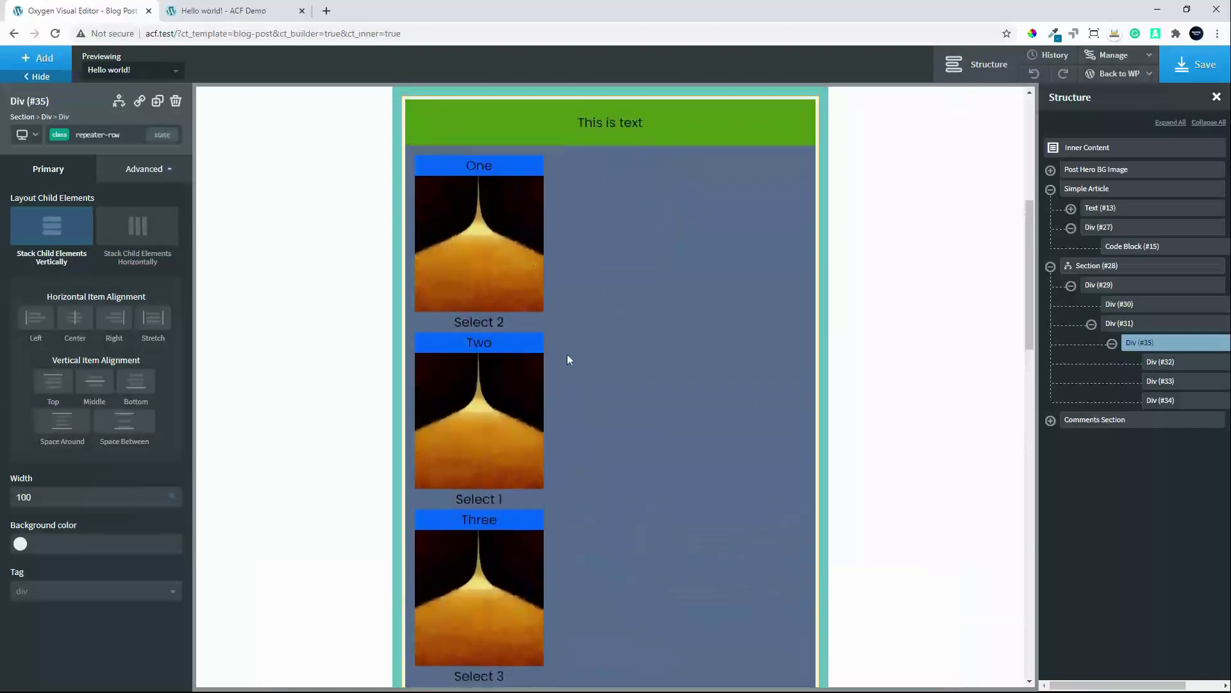
pyautogui.click(138, 224)
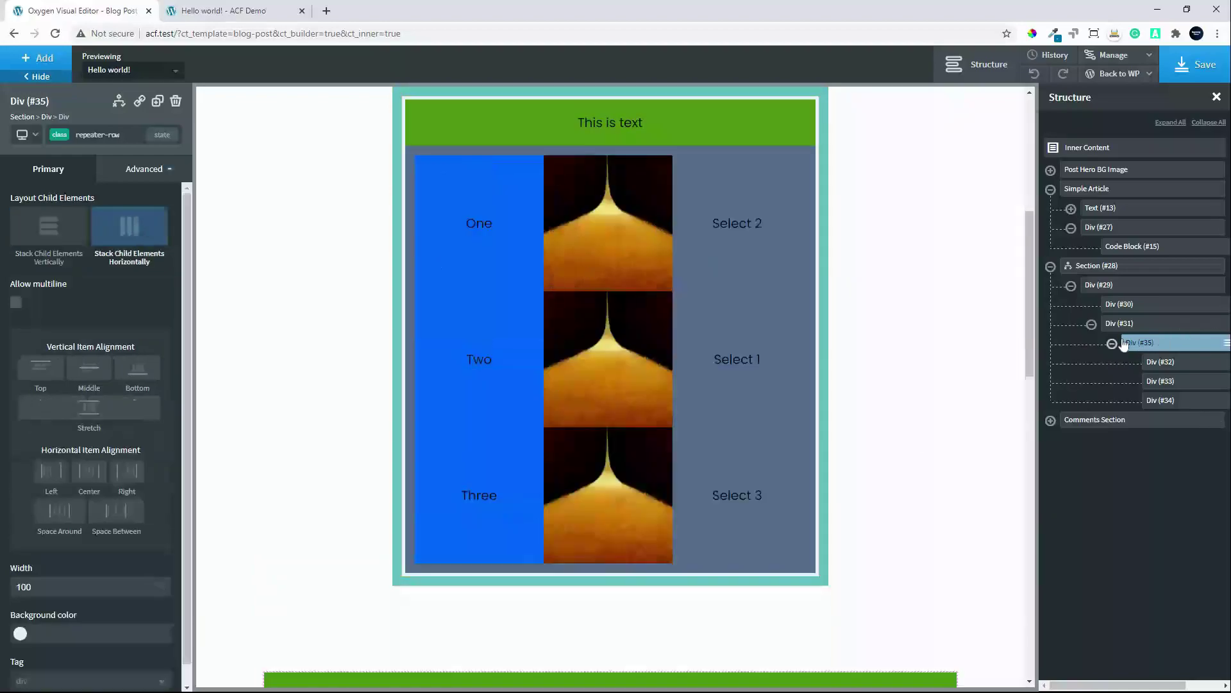
pyautogui.click(160, 166)
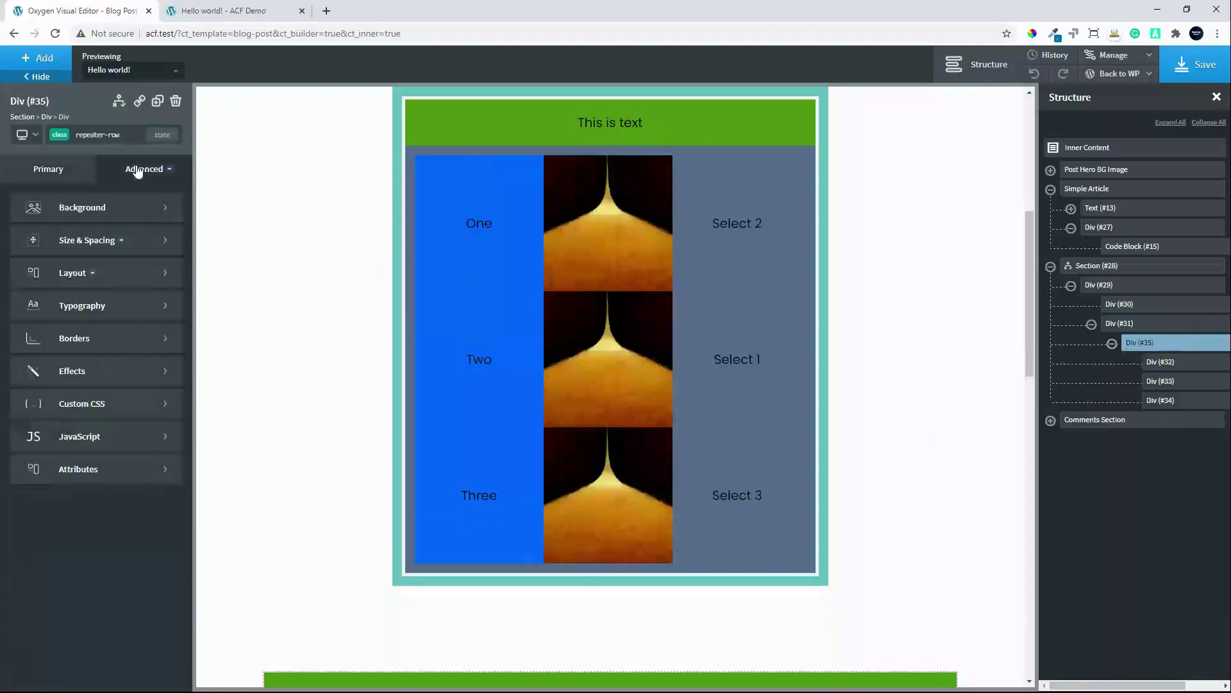
pyautogui.click(65, 241)
pyautogui.click(131, 283)
pyautogui.write('20')
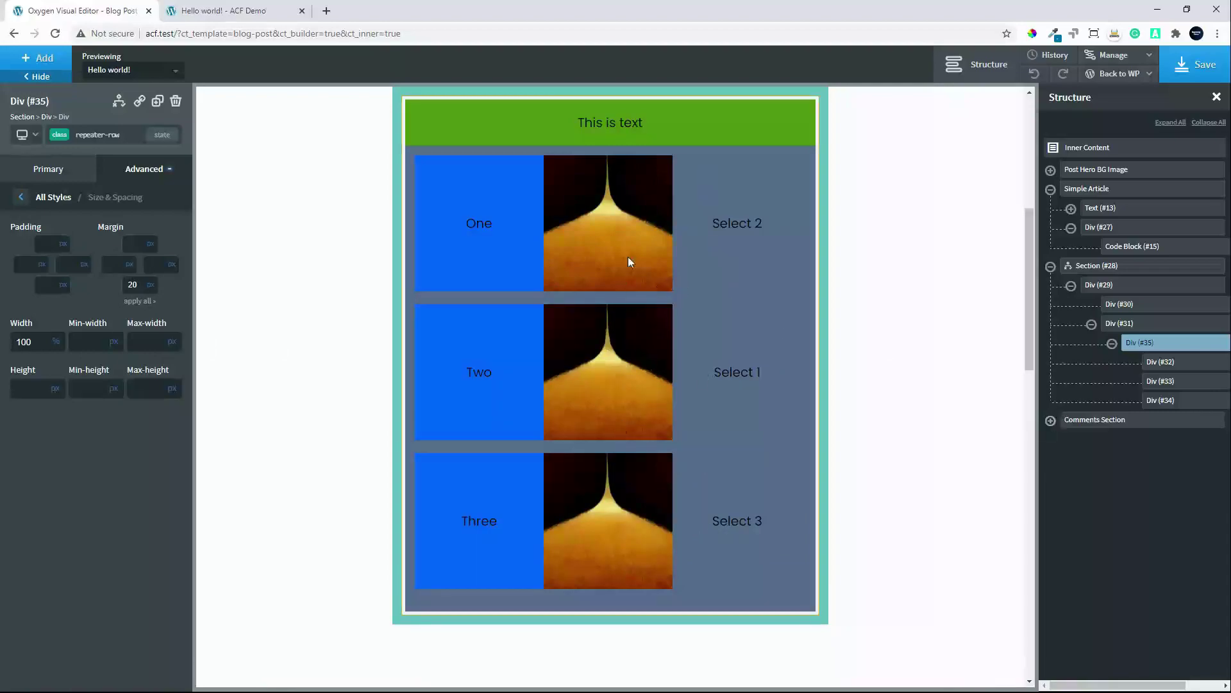
# Set the background colour of Div #34's repeater-select class to red #ff0000 and save the template
pyautogui.click(1163, 401)
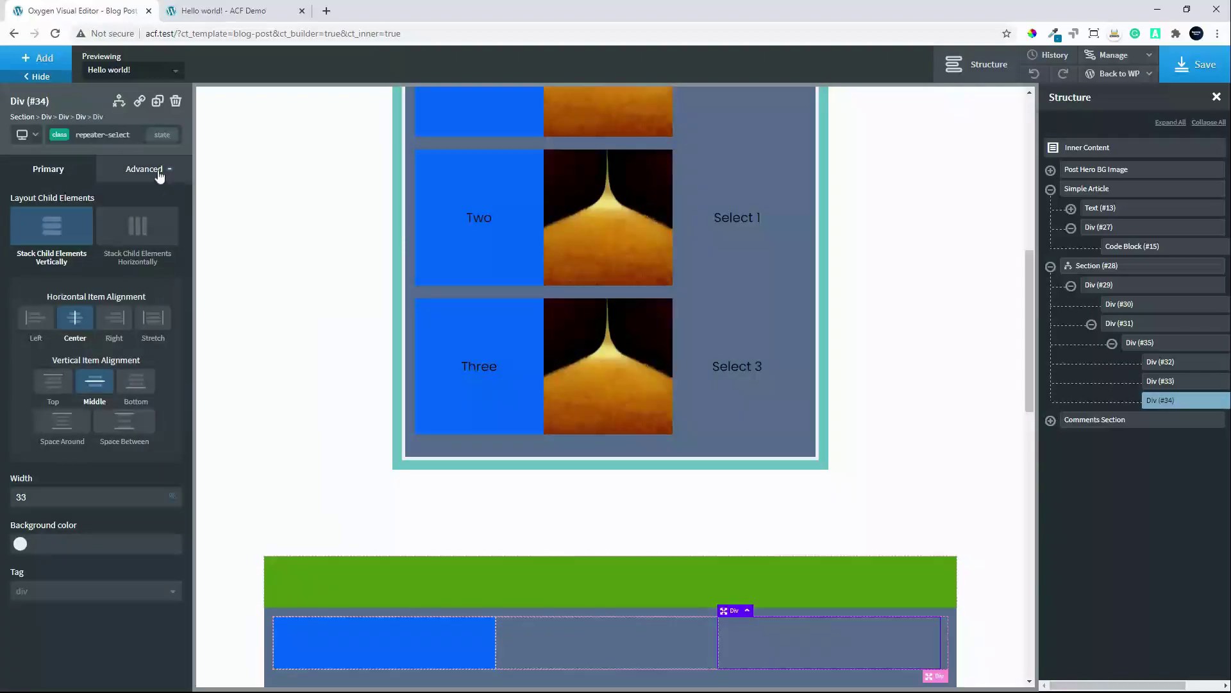
pyautogui.click(159, 171)
pyautogui.click(70, 207)
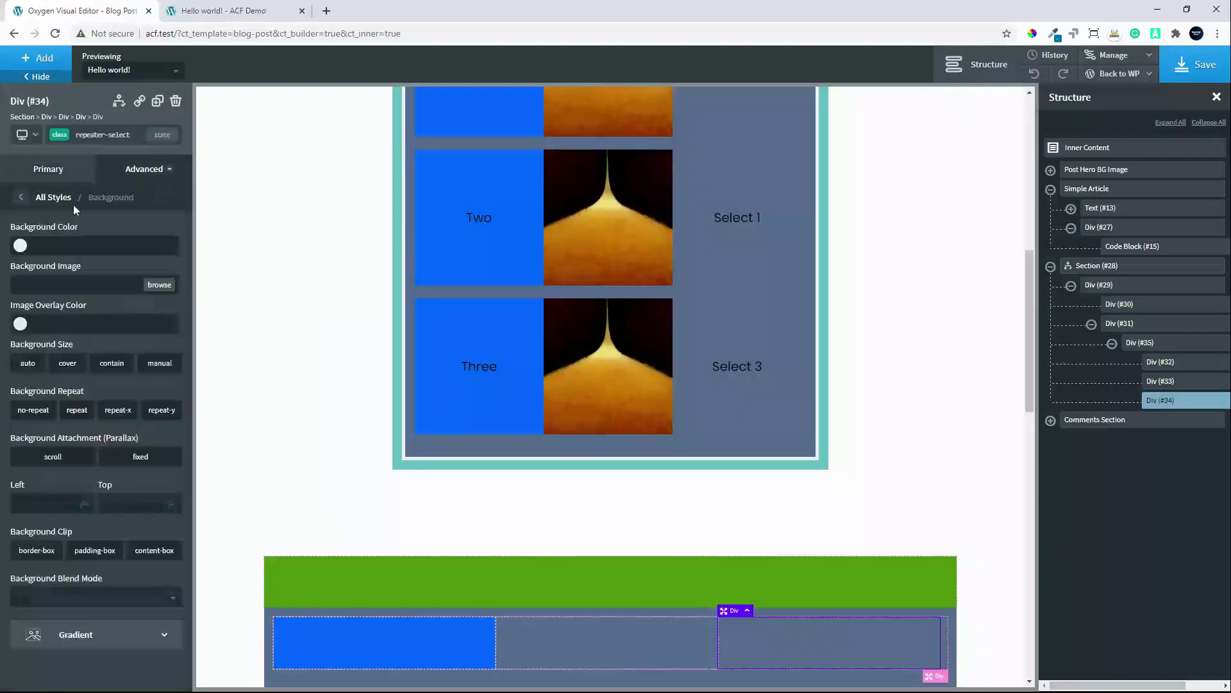
pyautogui.click(19, 245)
pyautogui.click(105, 289)
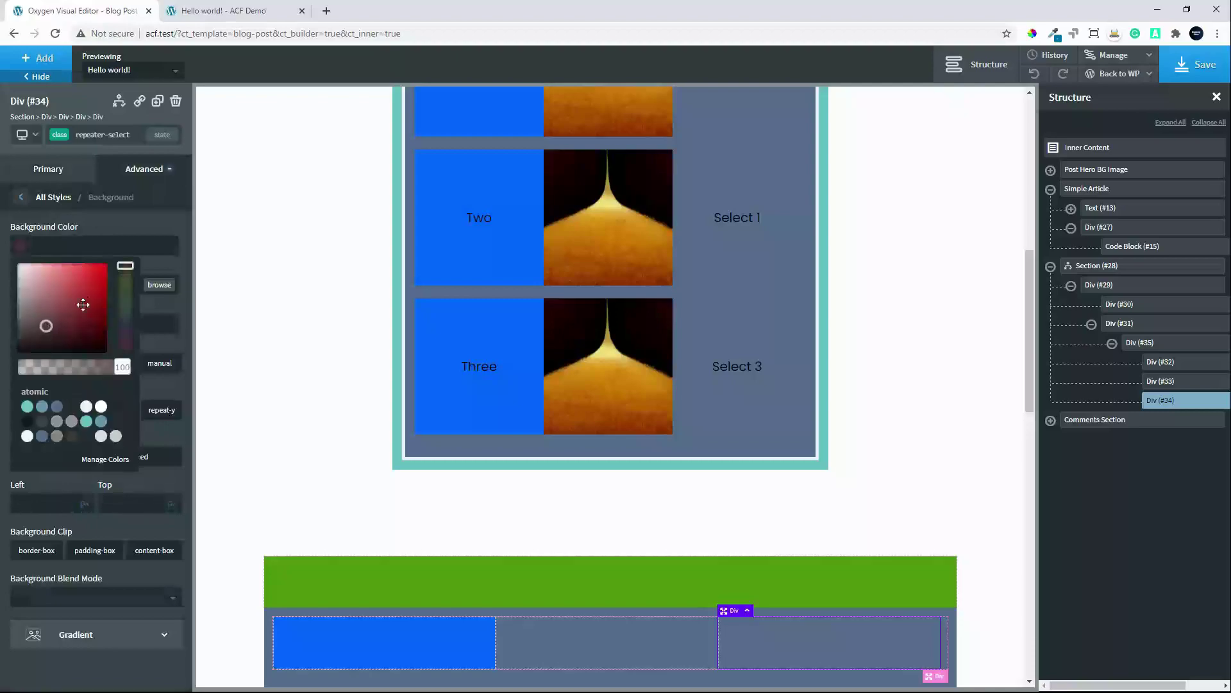
pyautogui.moveTo(105, 289); pyautogui.dragTo(105, 264)
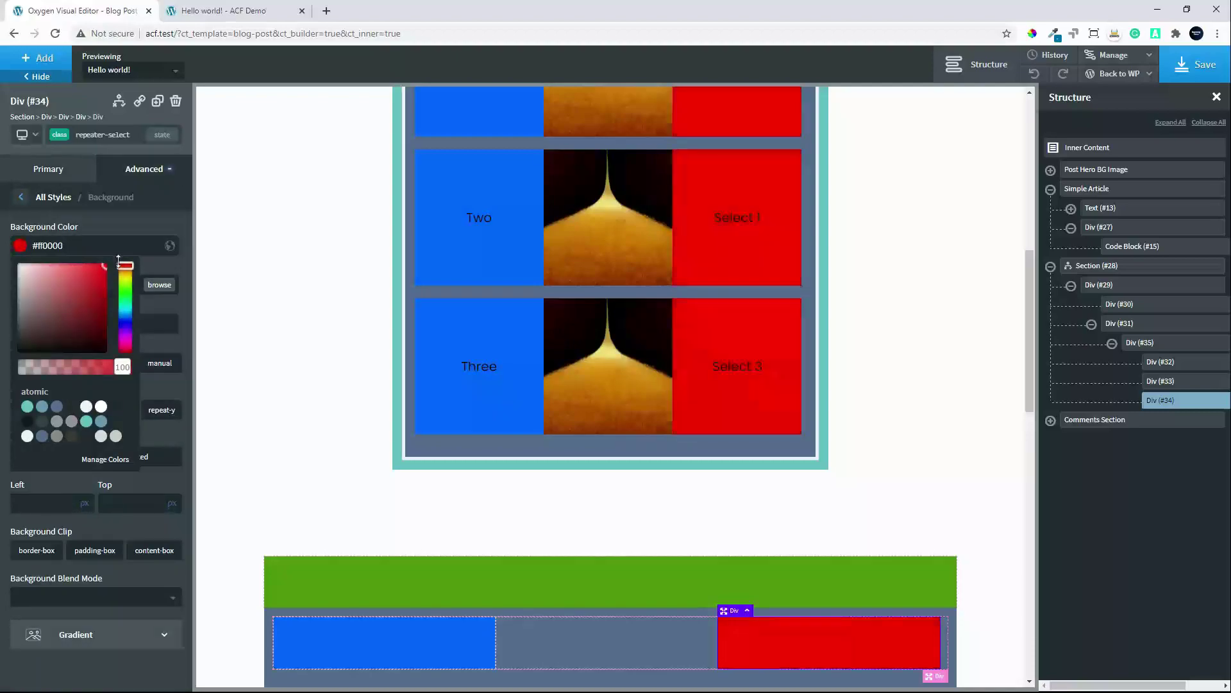
pyautogui.scroll(3, 581, 349)
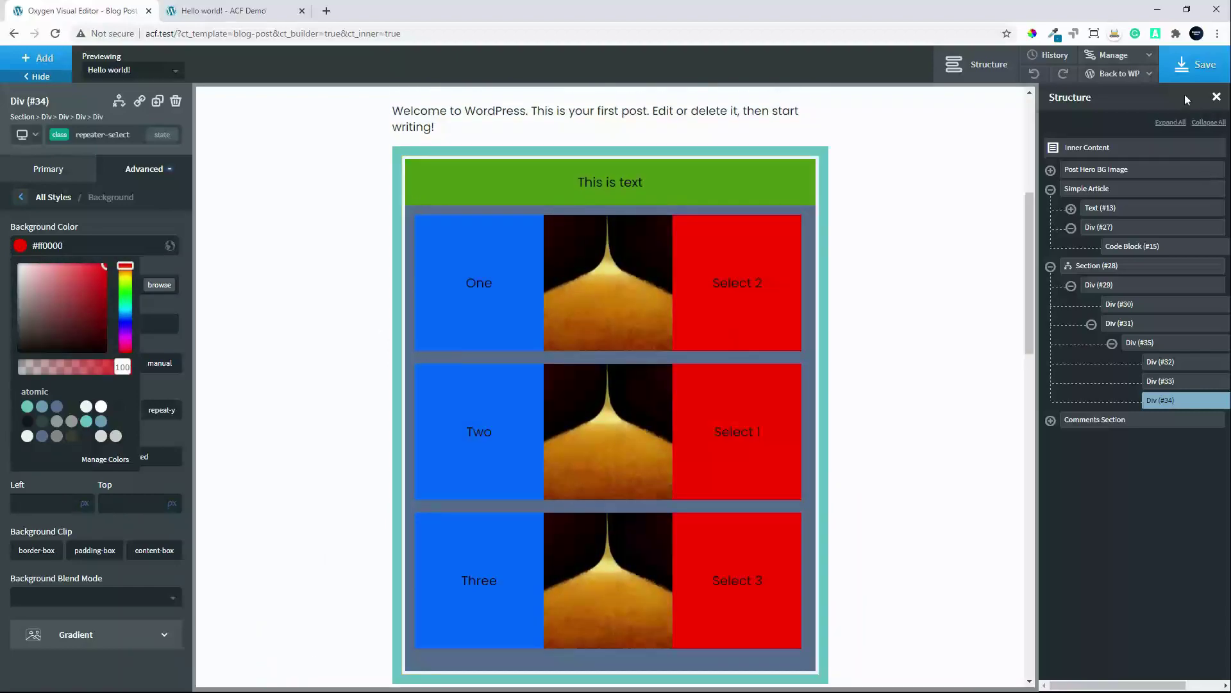
pyautogui.click(1190, 67)
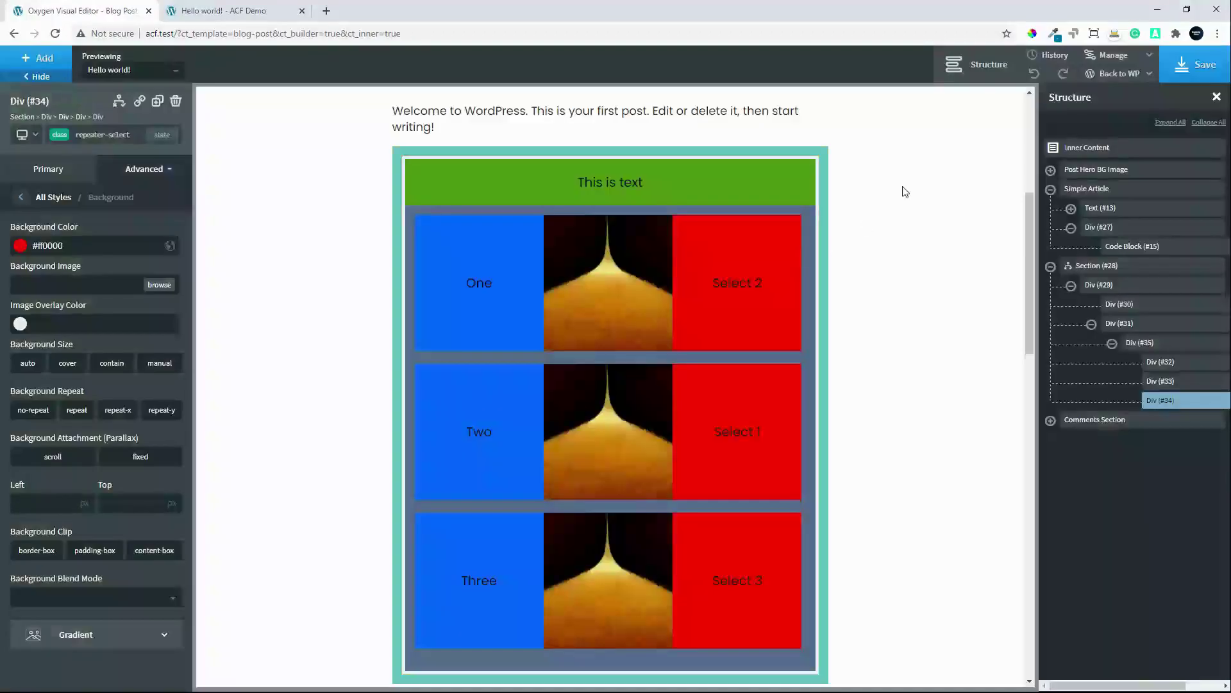
# Set the typography of Div #30's content-text class to font size 40 px and colour #ffffff
pyautogui.click(1137, 308)
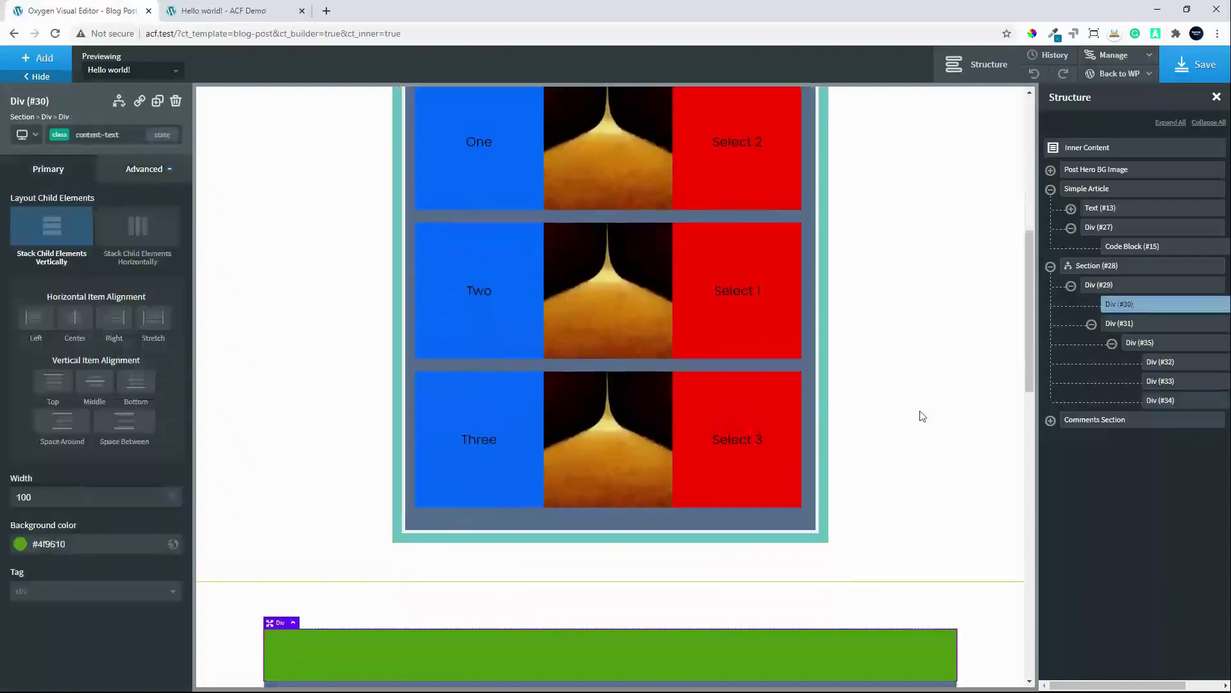
pyautogui.scroll(3, 922, 416)
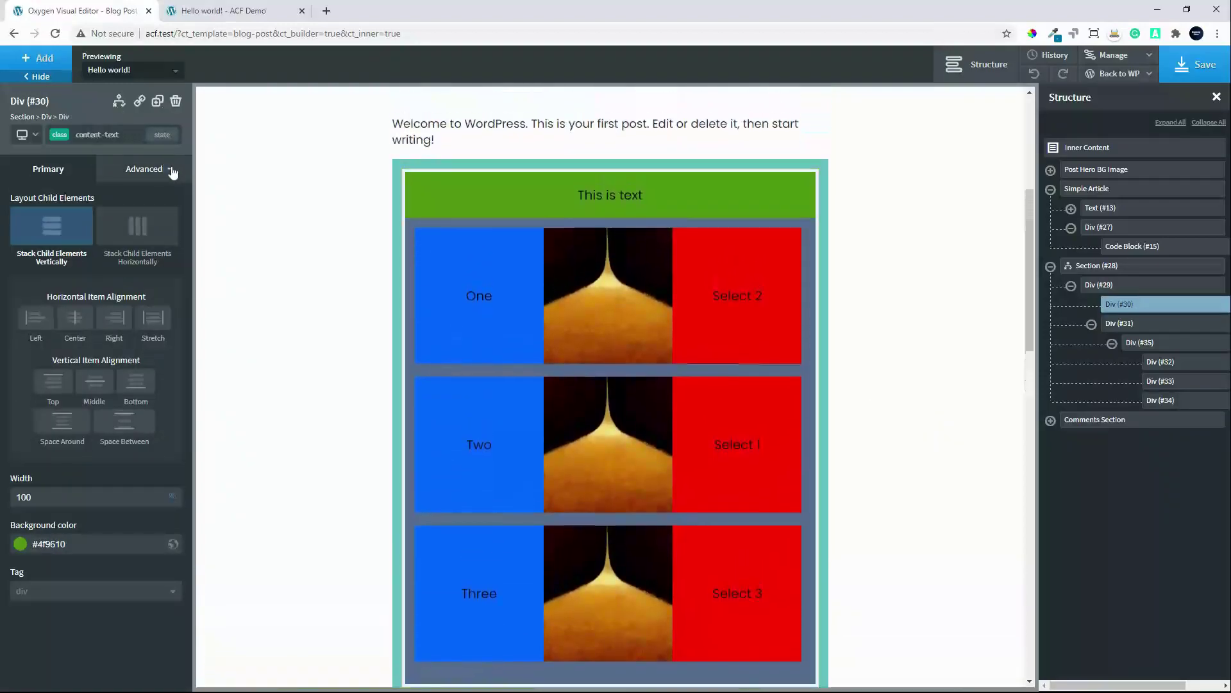
pyautogui.click(172, 171)
pyautogui.click(76, 310)
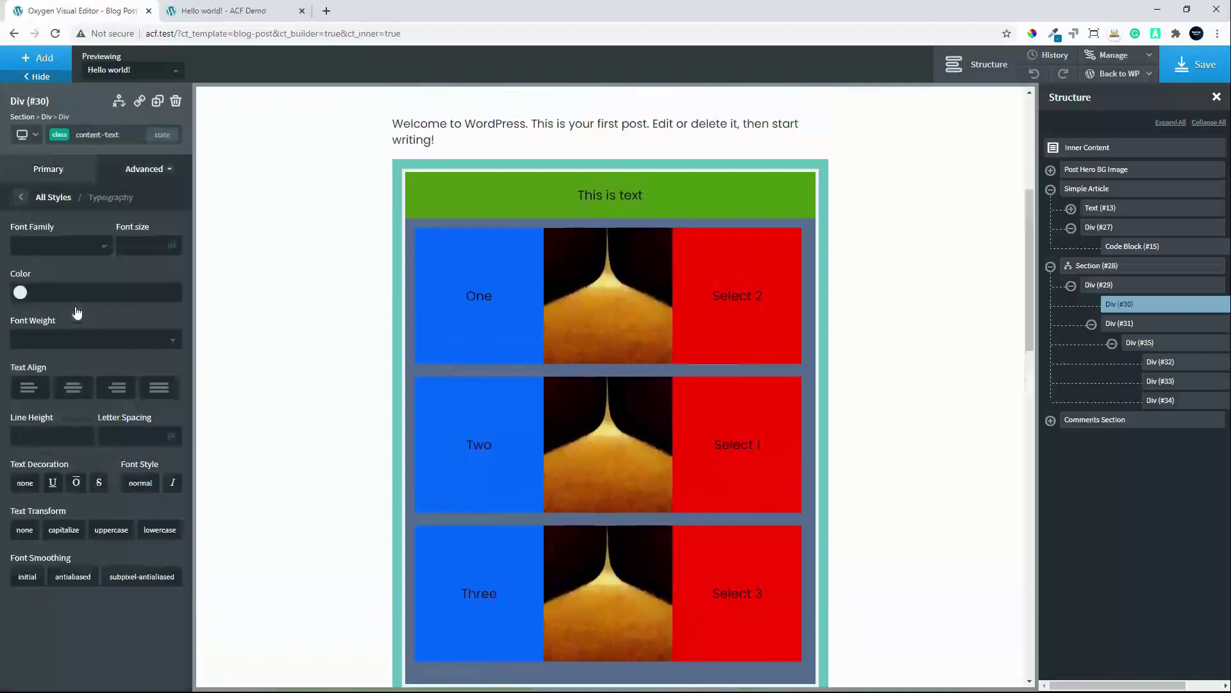
pyautogui.click(126, 242)
pyautogui.write('40')
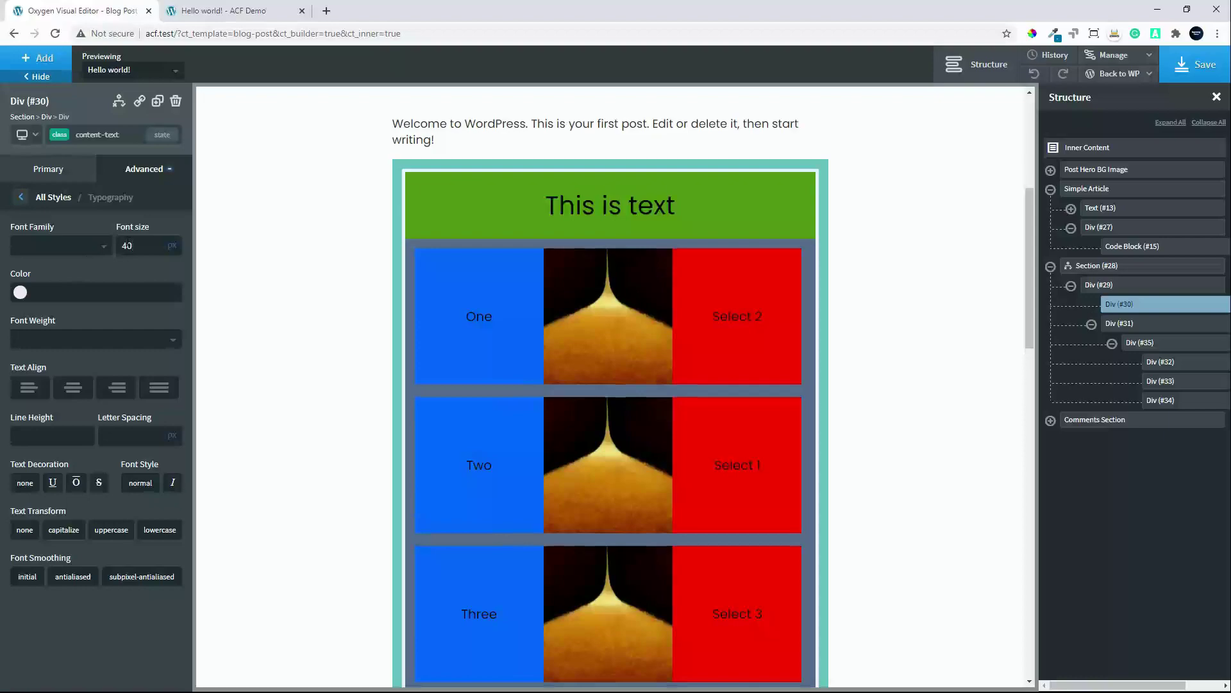
pyautogui.click(20, 292)
pyautogui.click(19, 313)
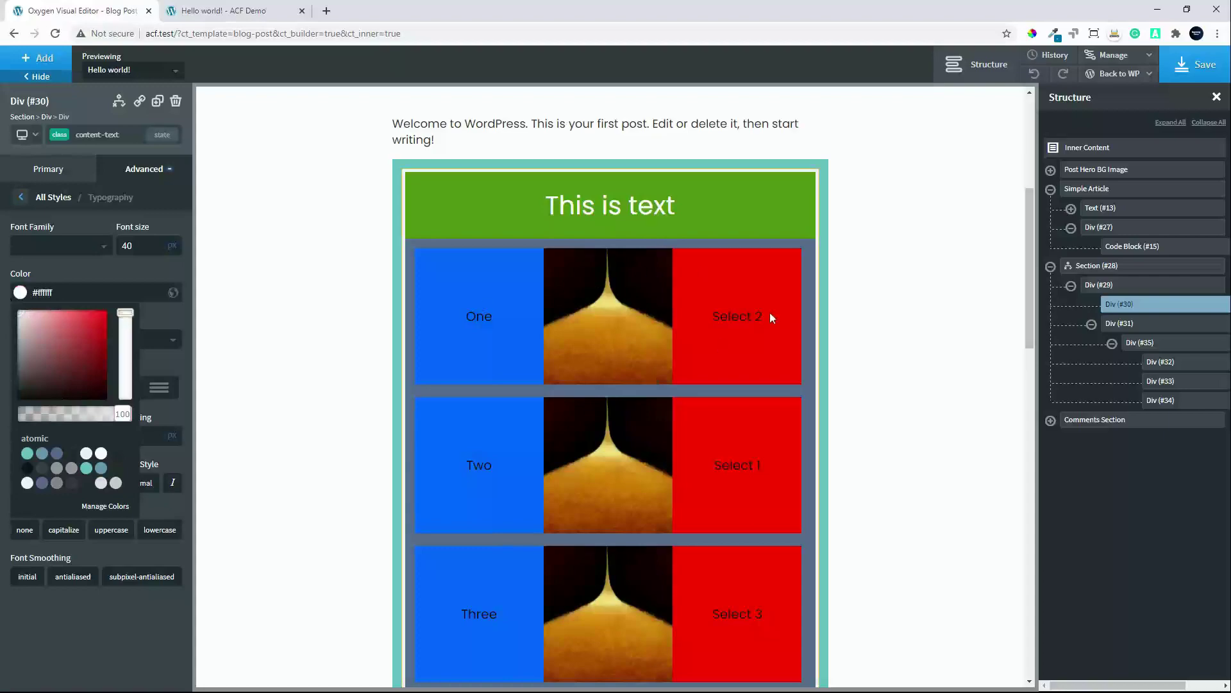
# Set the font size of Div #32's repeater-text class to 30 px
pyautogui.click(1162, 362)
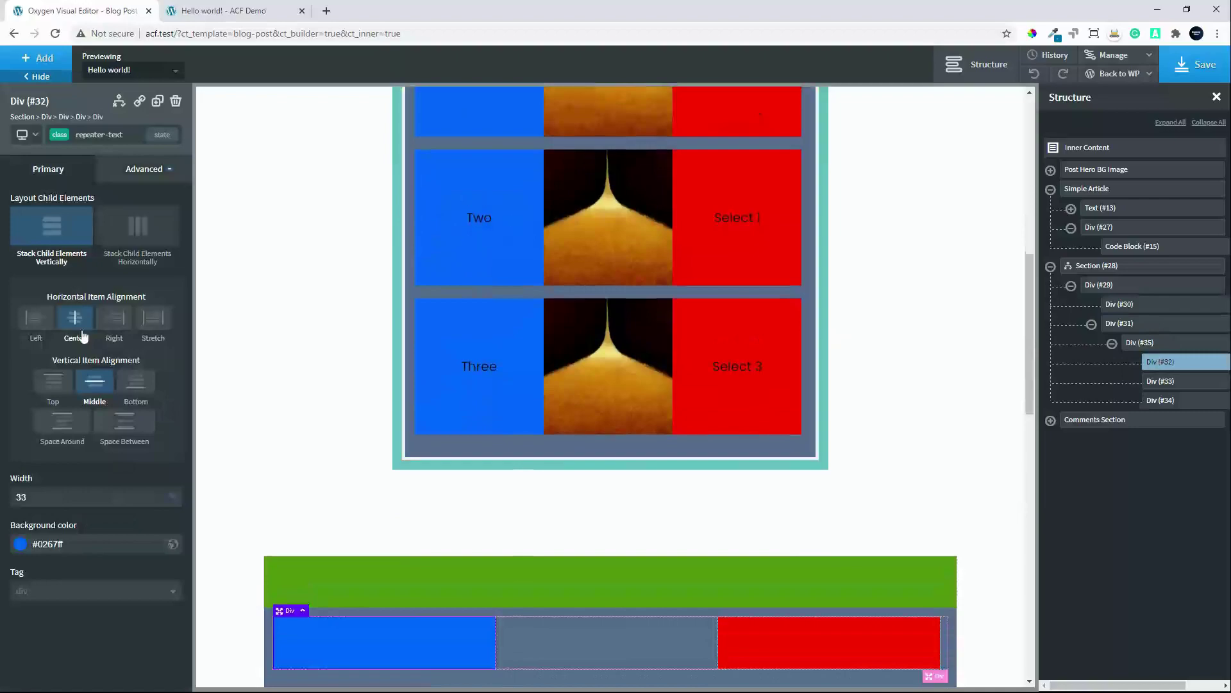
pyautogui.click(134, 179)
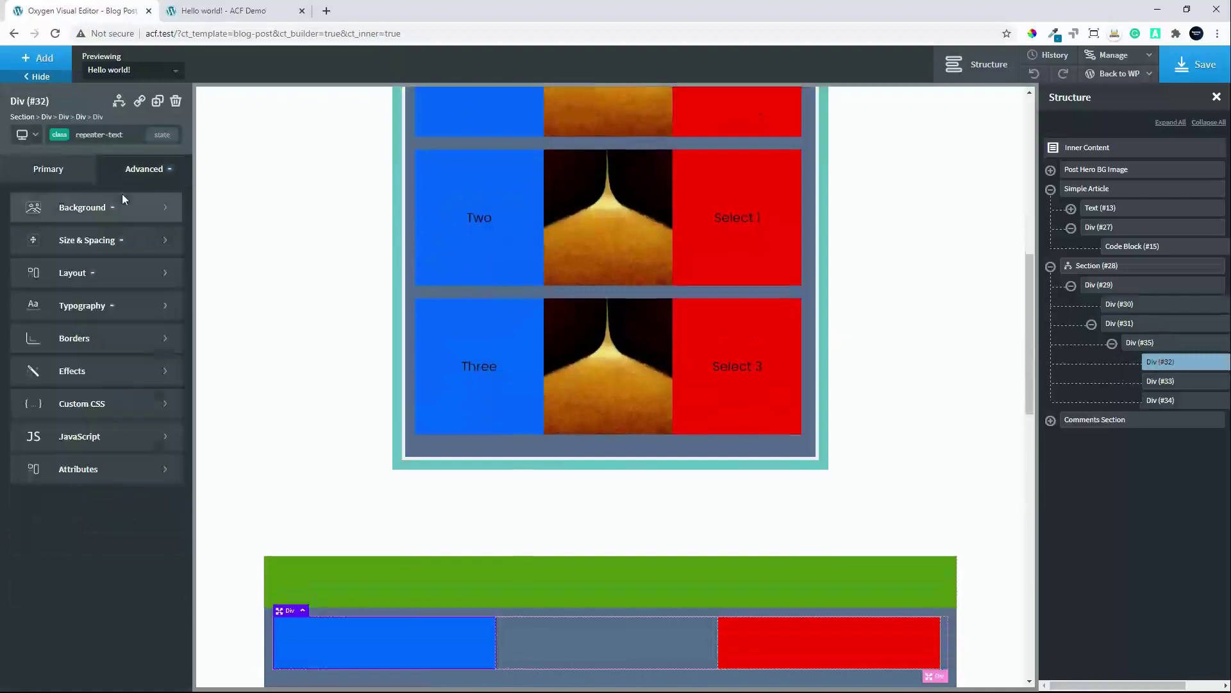
pyautogui.click(102, 307)
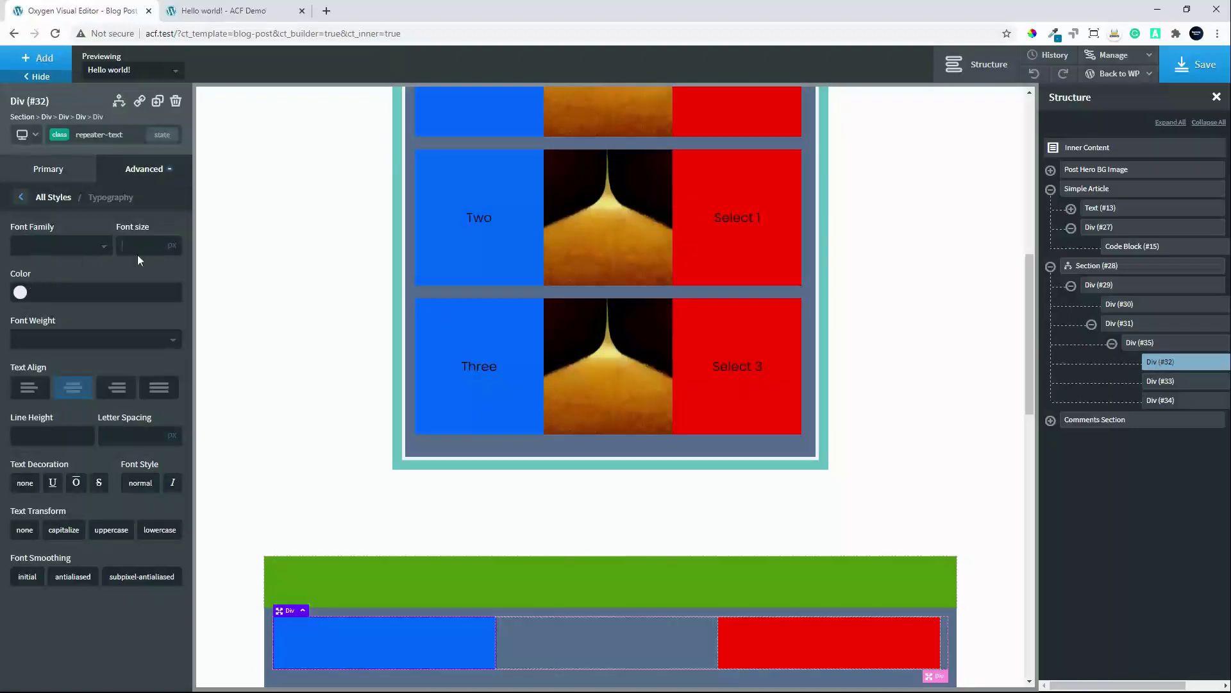
pyautogui.write('20')
pyautogui.moveTo(156, 235); pyautogui.dragTo(95, 246)
pyautogui.write('30')
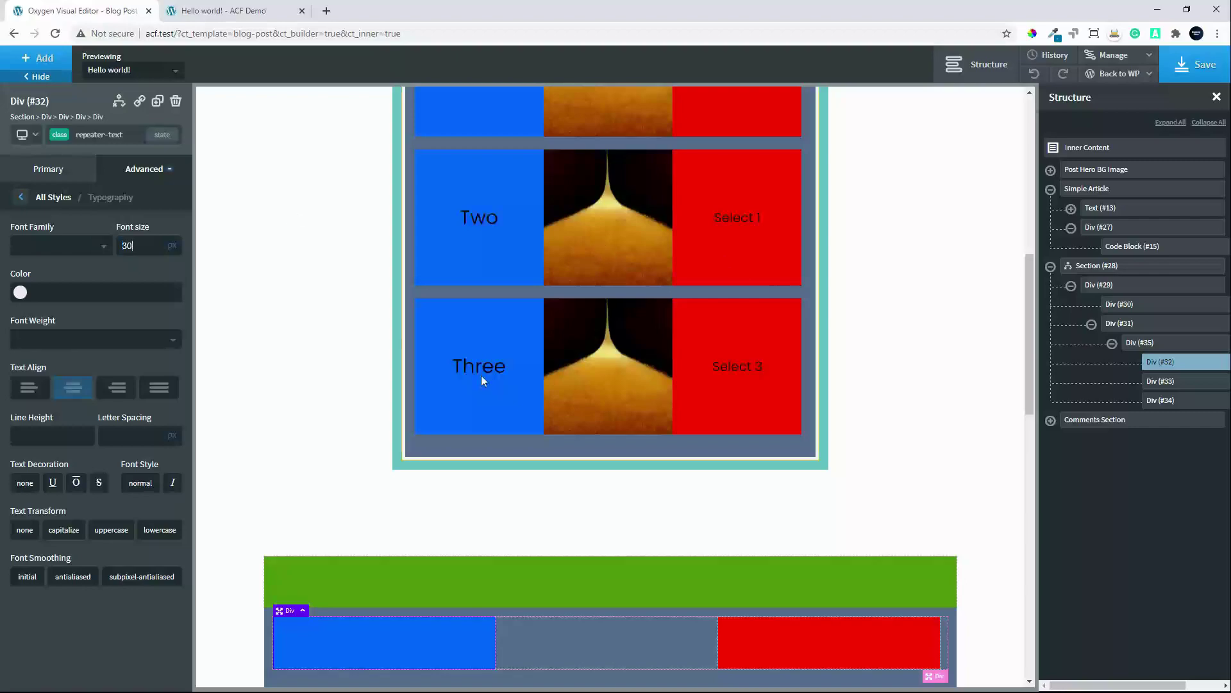
# Set the font size of Div #34's repeater-select class to 30 px
pyautogui.click(1170, 400)
pyautogui.click(139, 172)
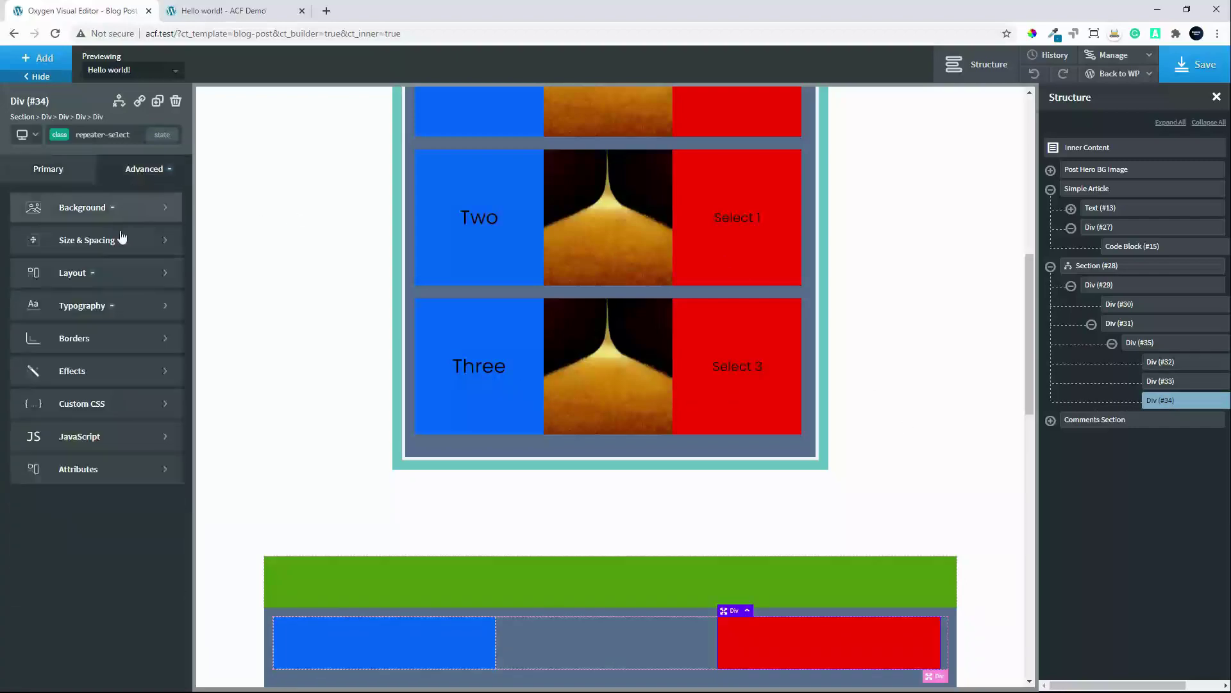
pyautogui.click(82, 305)
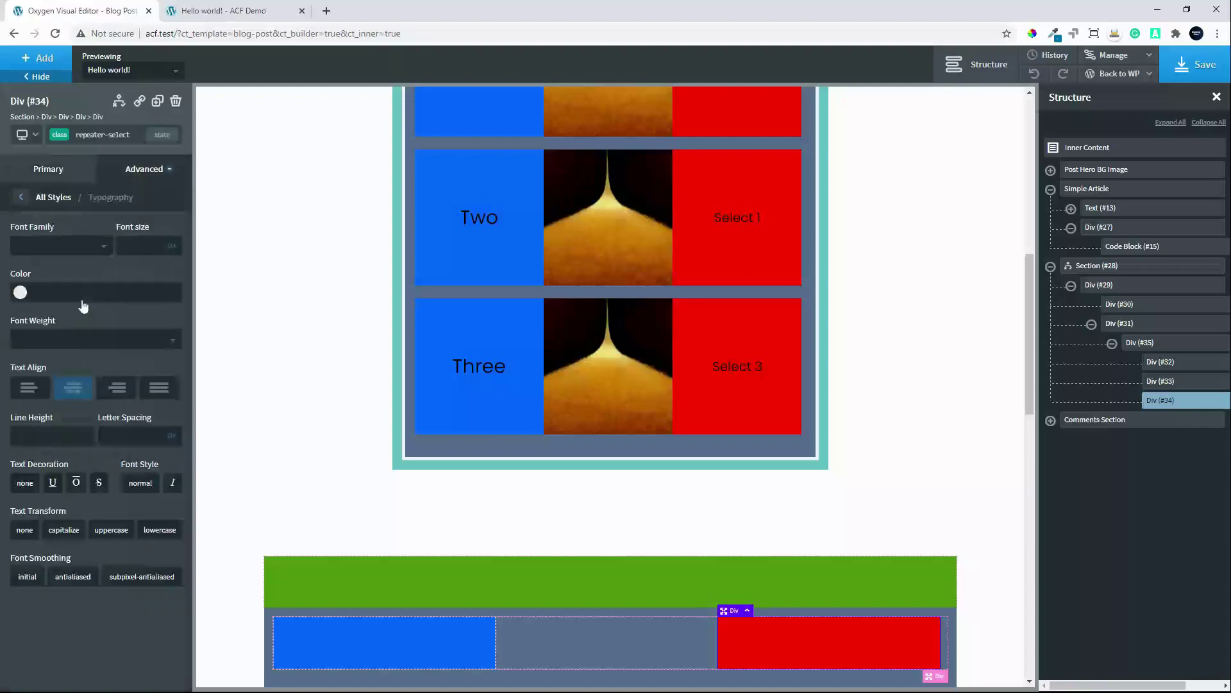
pyautogui.write('30')
pyautogui.scroll(2, 582, 301)
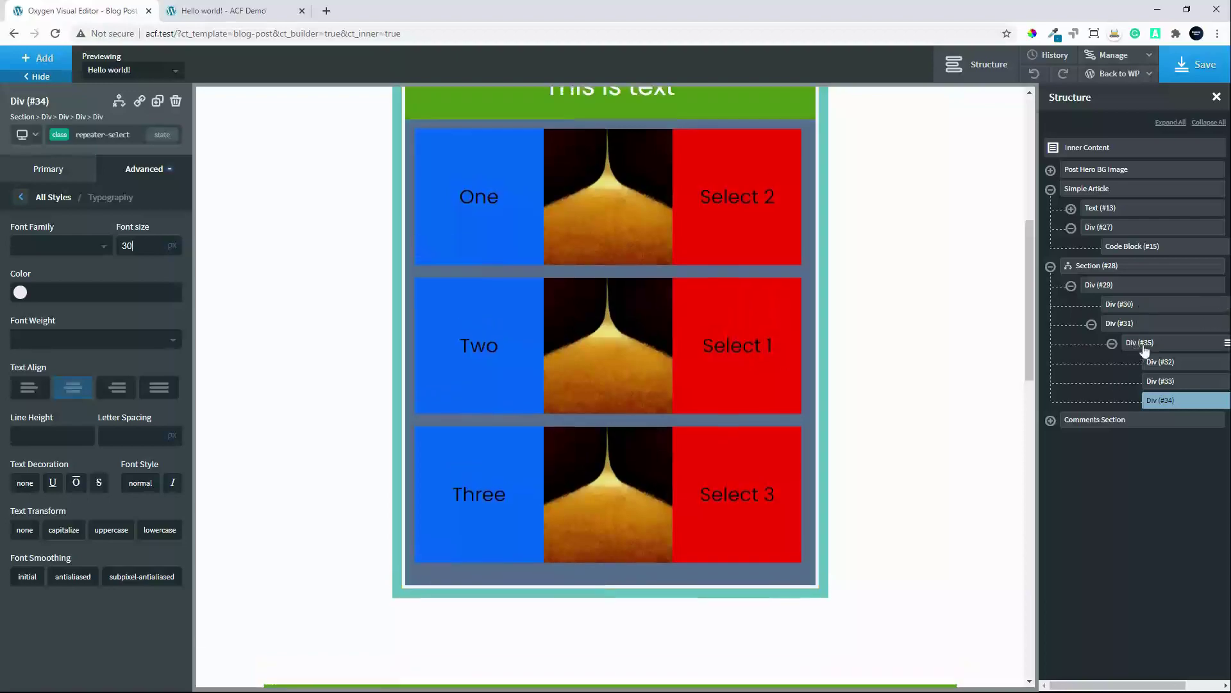
# Give Div #35's repeater-row class a box shadow with the colour rgba(0,0,0,0.32)
pyautogui.click(1144, 344)
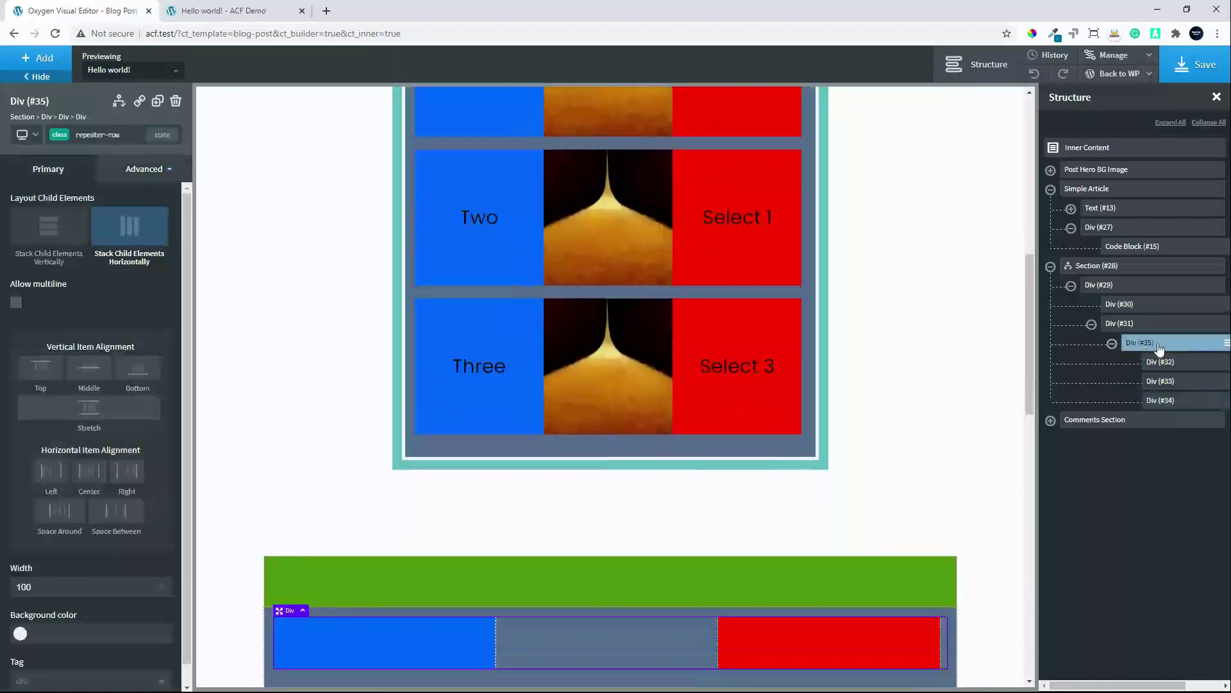
pyautogui.click(129, 171)
pyautogui.click(70, 372)
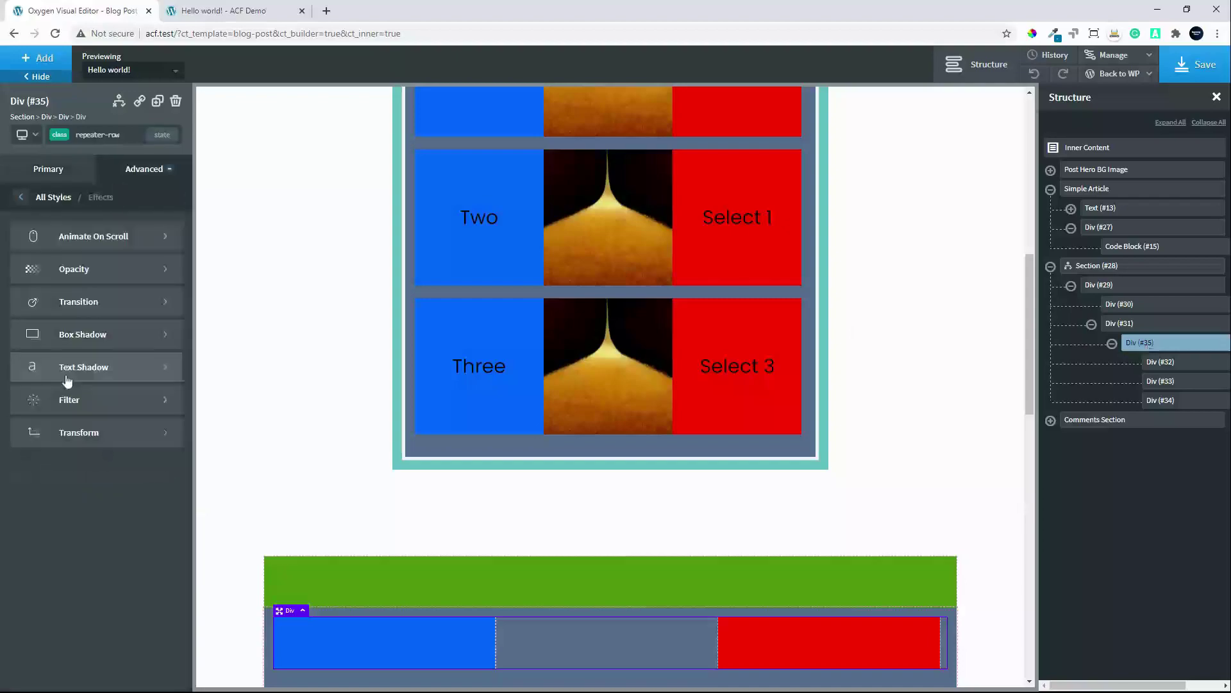
pyautogui.click(74, 337)
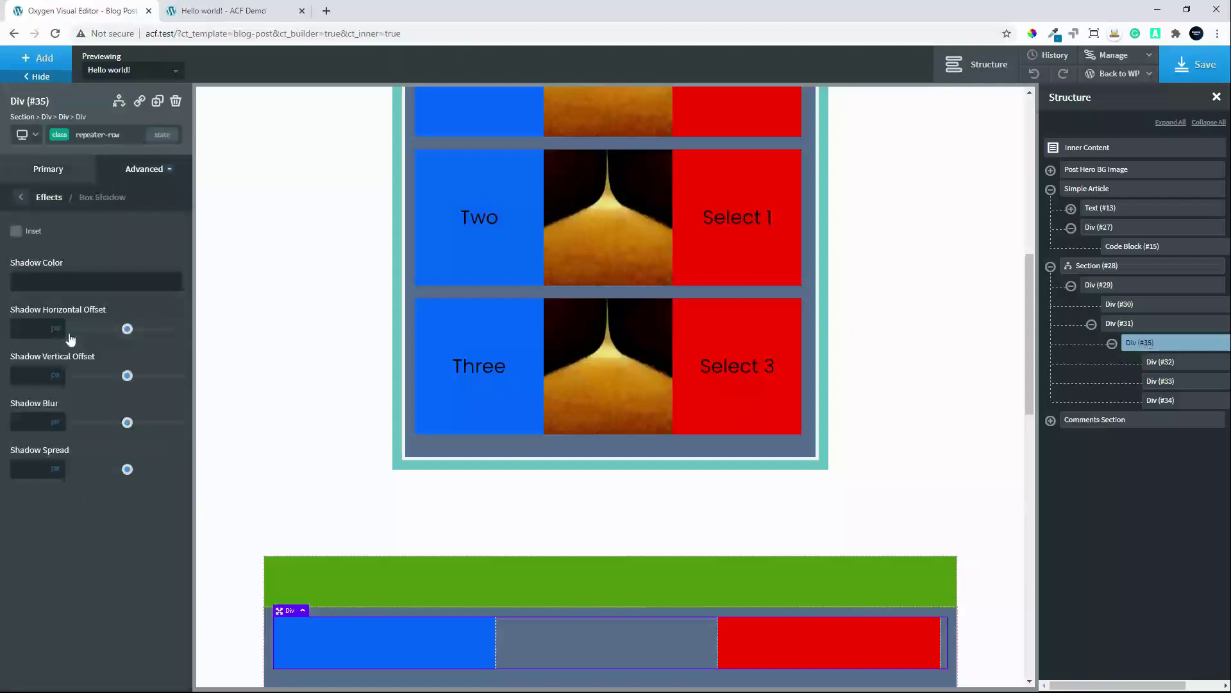
pyautogui.click(21, 282)
pyautogui.click(56, 404)
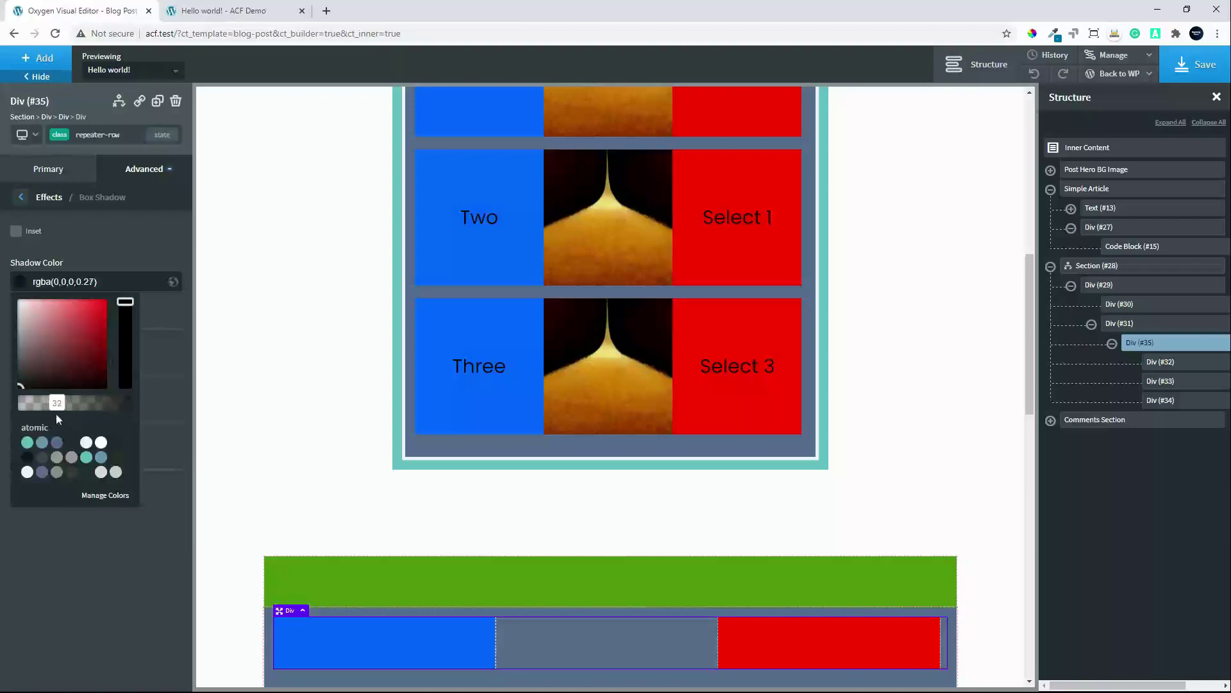
pyautogui.click(86, 258)
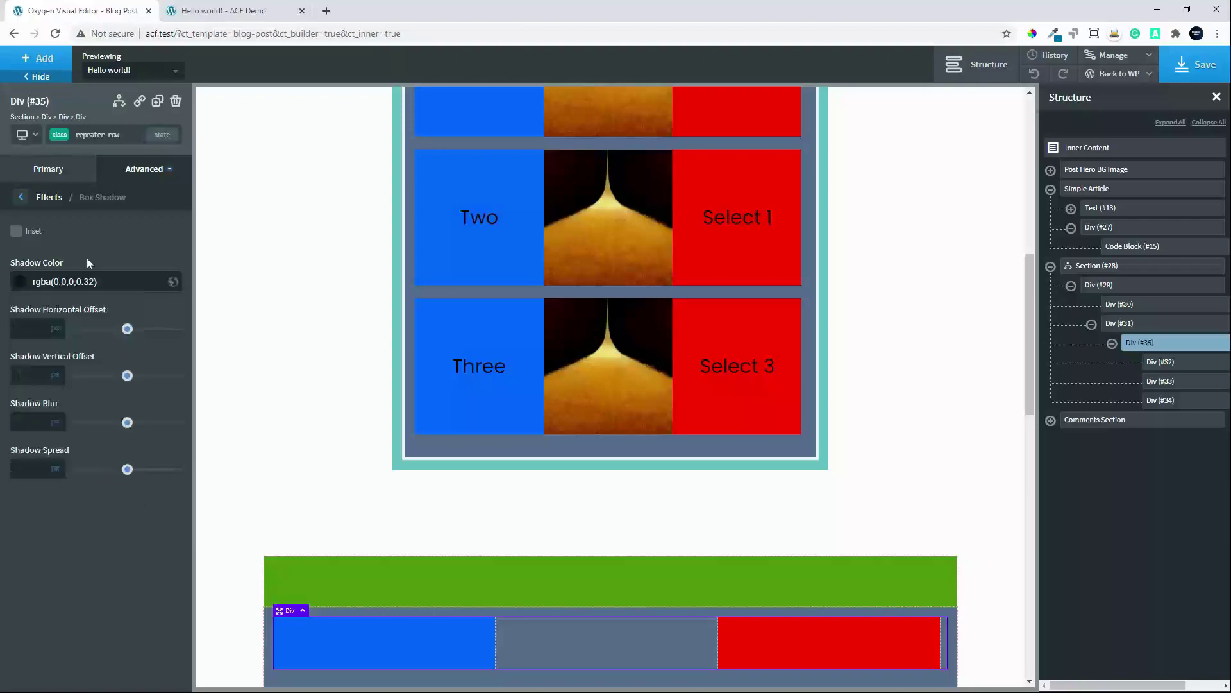
# Set the repeater-row box shadow's horizontal and vertical offsets to 0 and its blur to 15 px
pyautogui.click(32, 324)
pyautogui.write('0')
pyautogui.press('Tab')
pyautogui.write('0')
pyautogui.write('15')
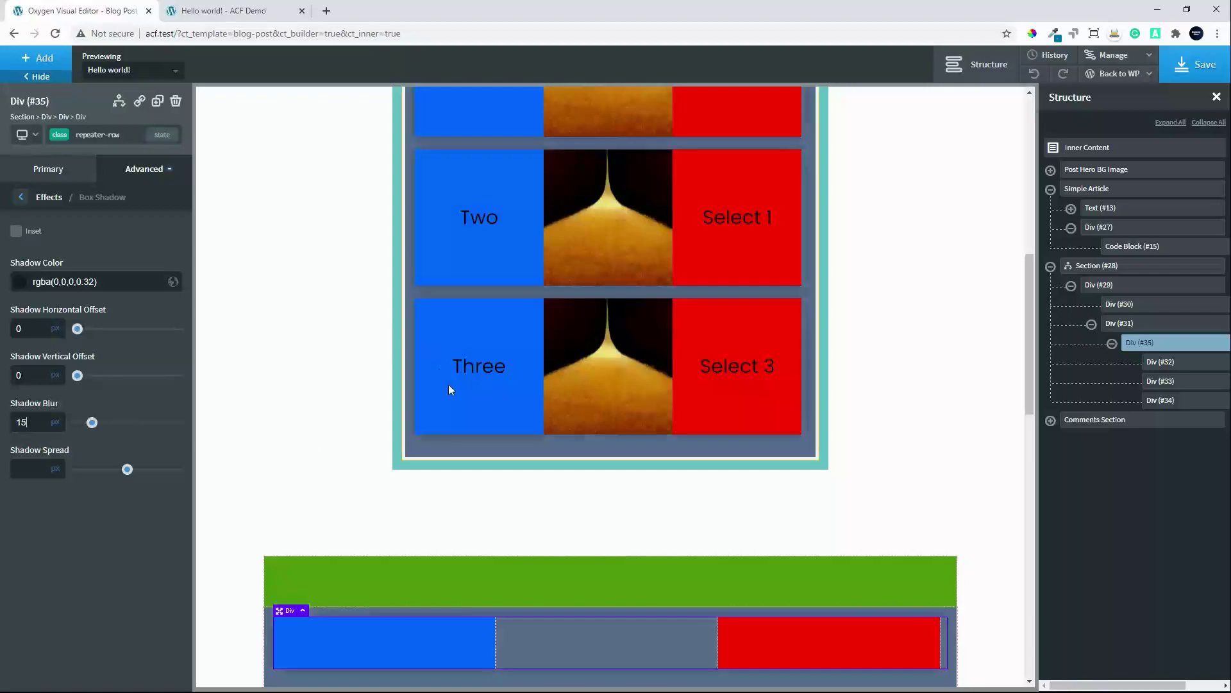
pyautogui.scroll(2, 476, 400)
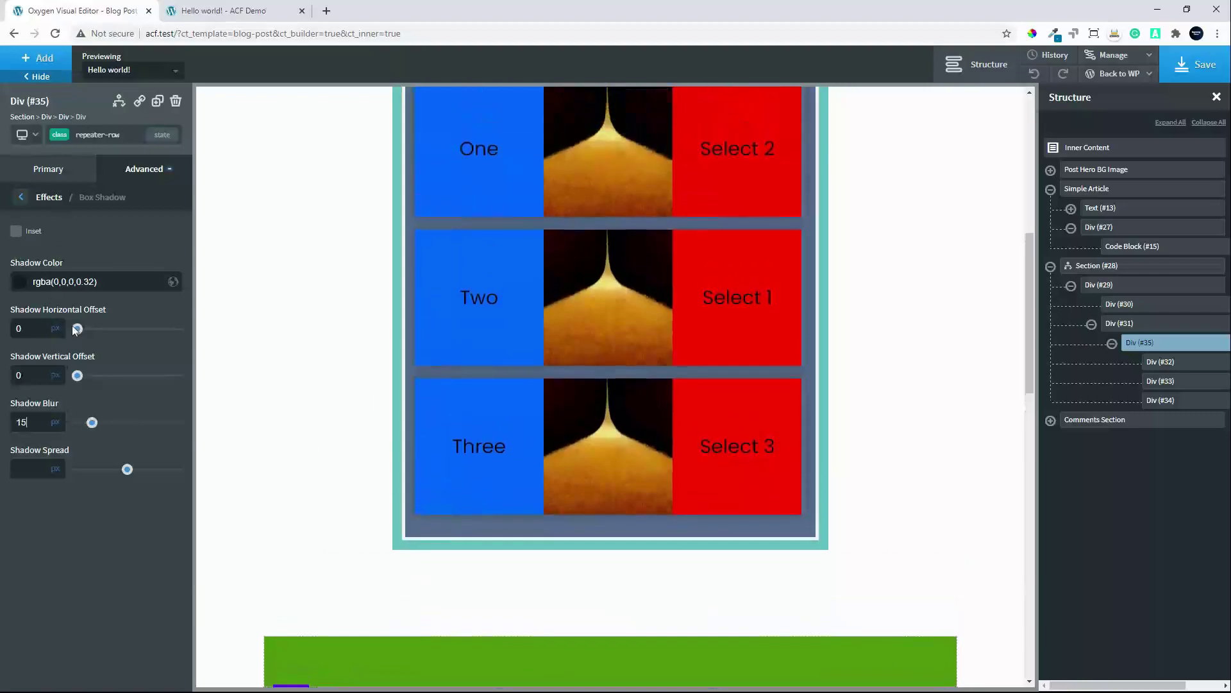
# Set the repeater-row class's border radius to 5 px
pyautogui.click(22, 198)
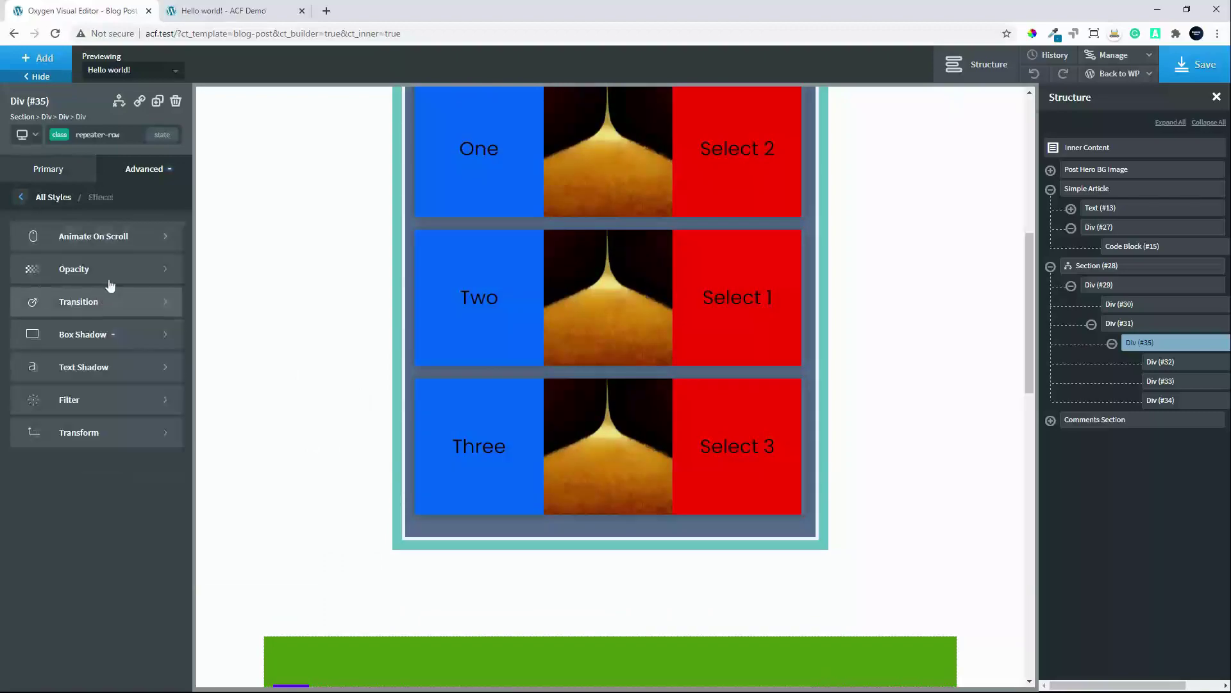
pyautogui.click(20, 200)
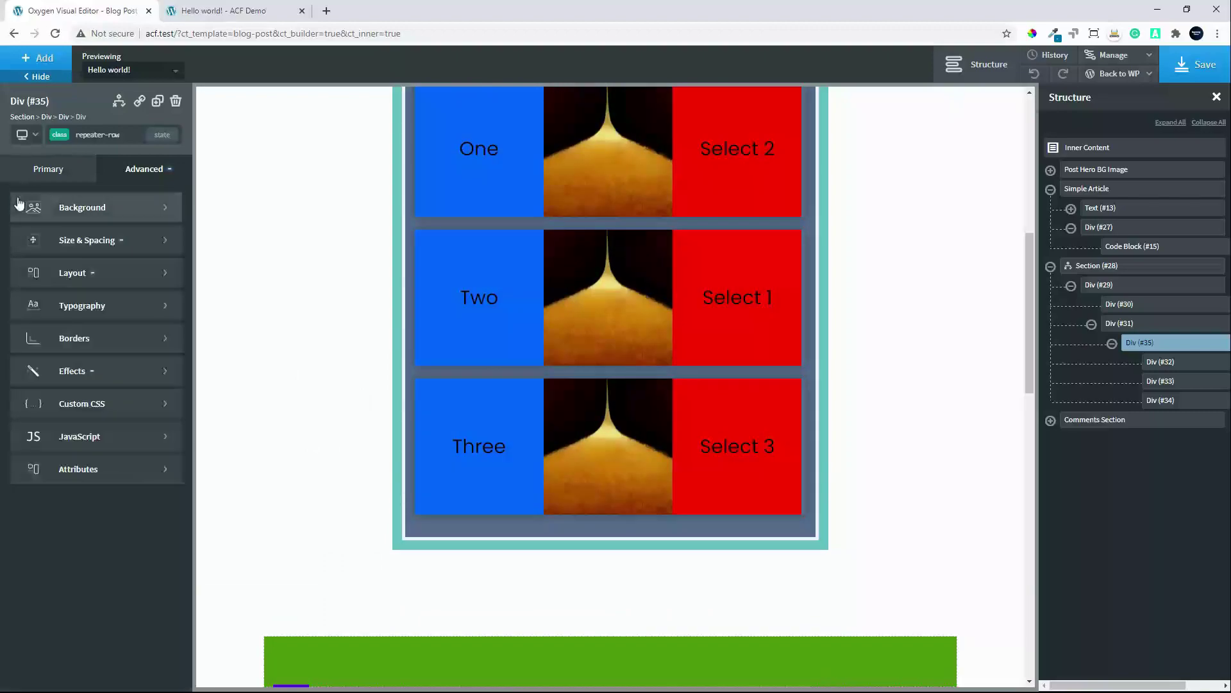
pyautogui.click(91, 341)
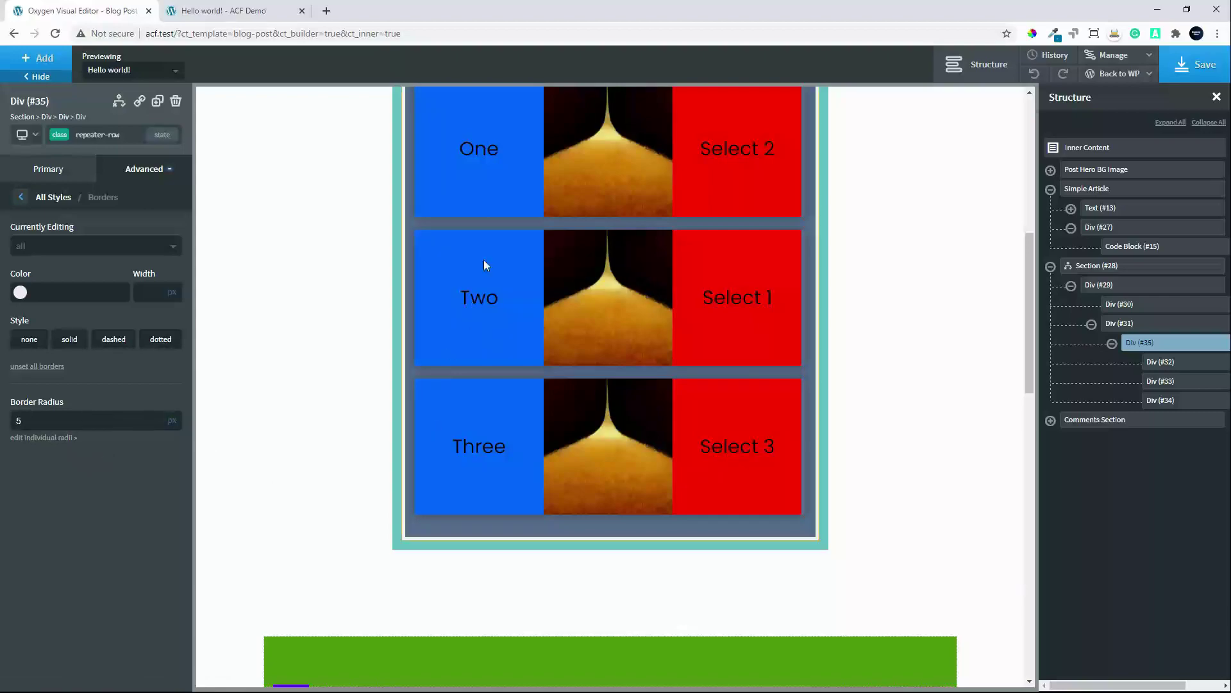
pyautogui.scroll(1, 829, 313)
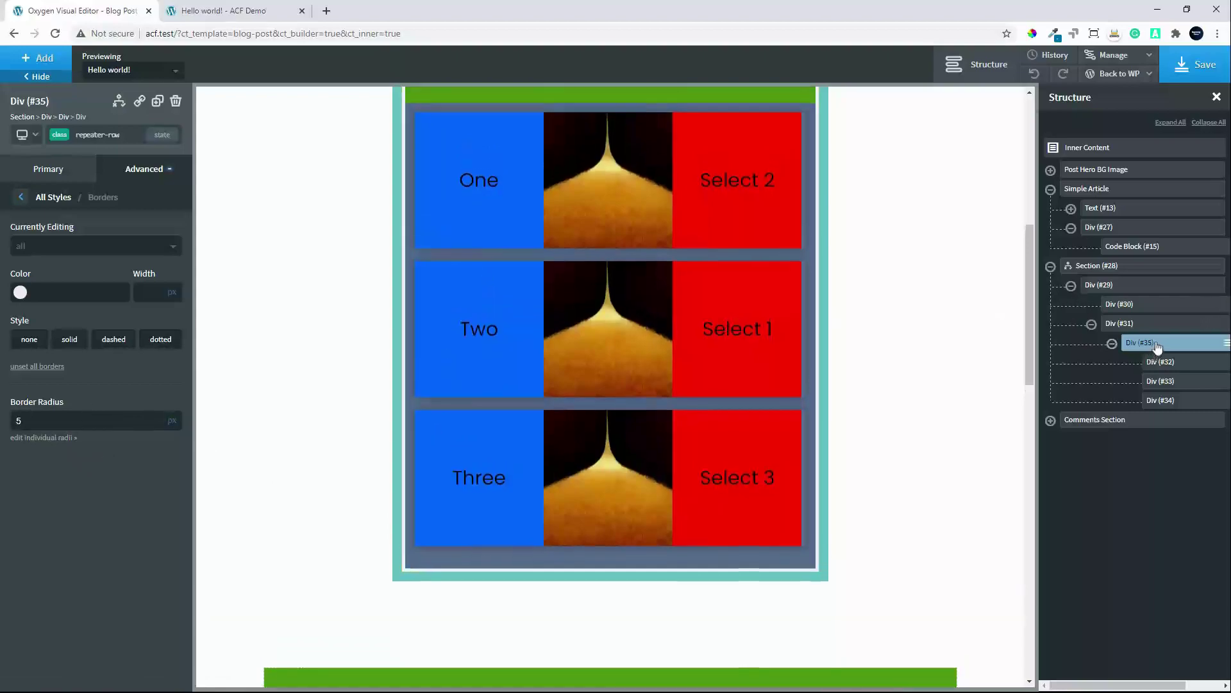
pyautogui.scroll(-2, 483, 229)
pyautogui.scroll(2, 481, 225)
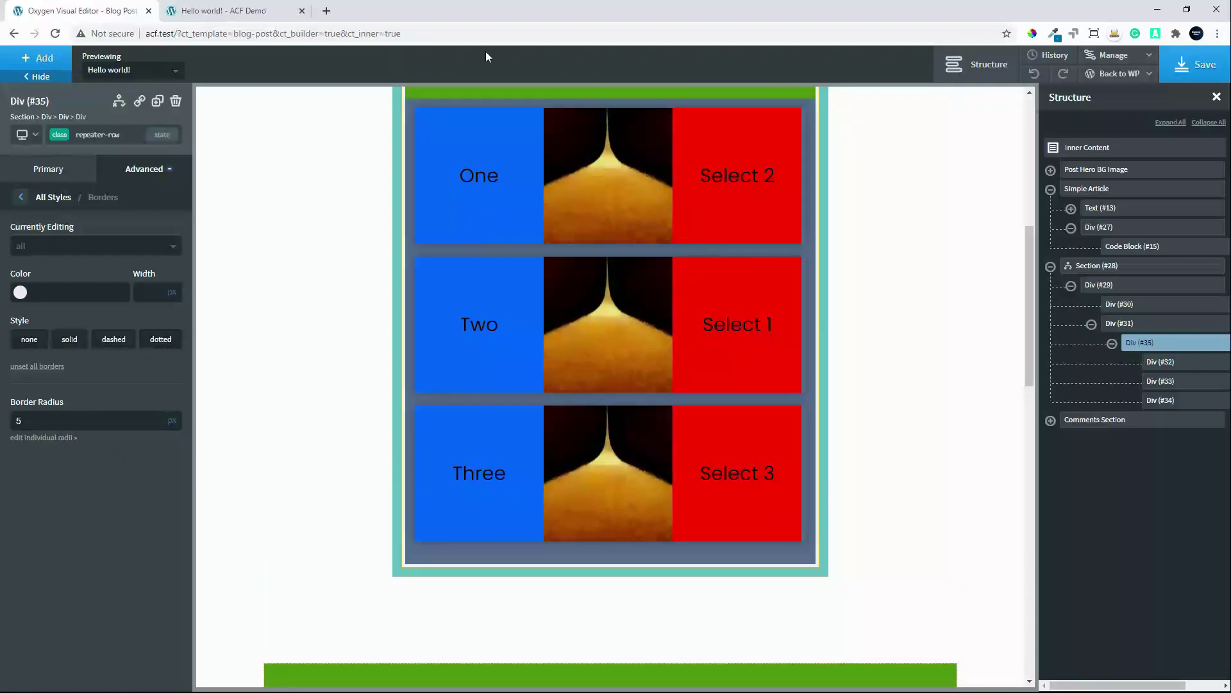
pyautogui.click(20, 197)
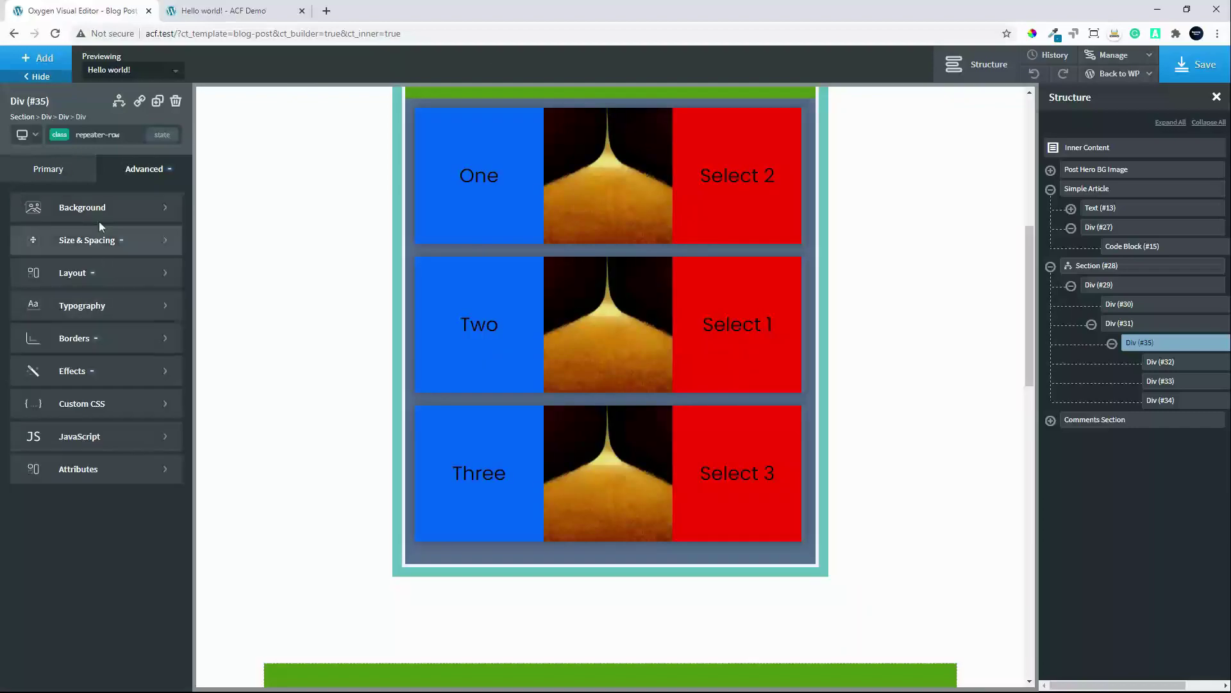
# Set the overflow of Div #35's repeater-row class to hidden and save the template
pyautogui.click(103, 279)
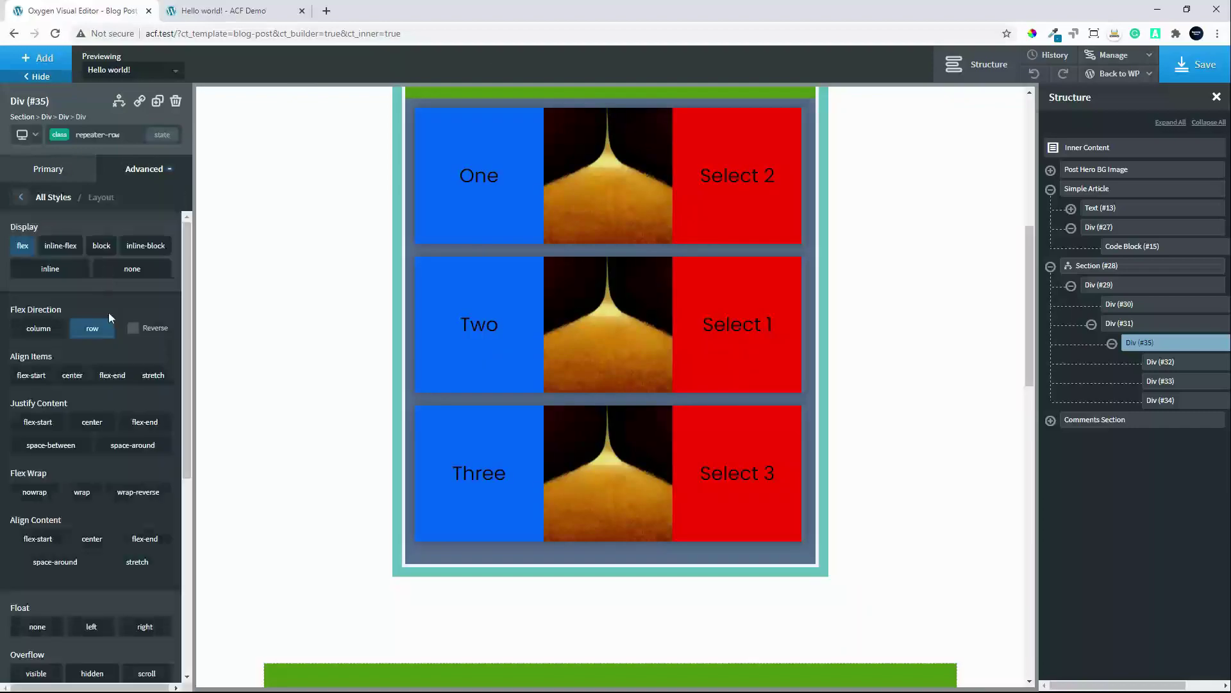
pyautogui.scroll(-3, 110, 518)
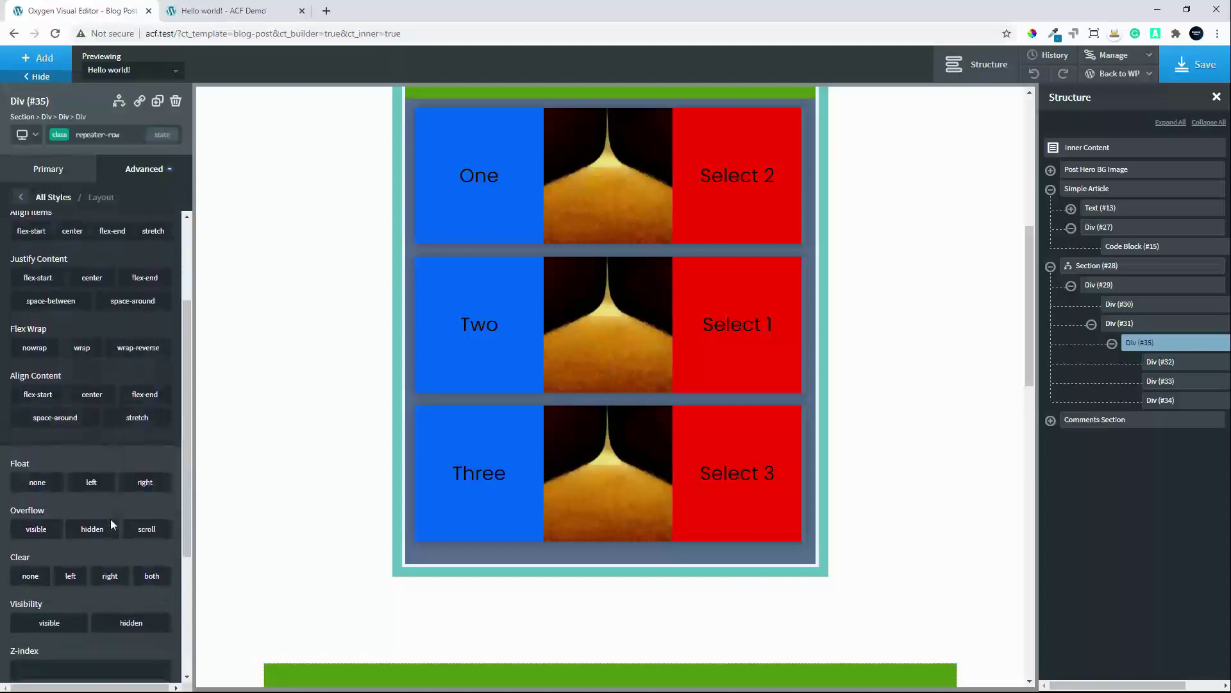
pyautogui.click(97, 530)
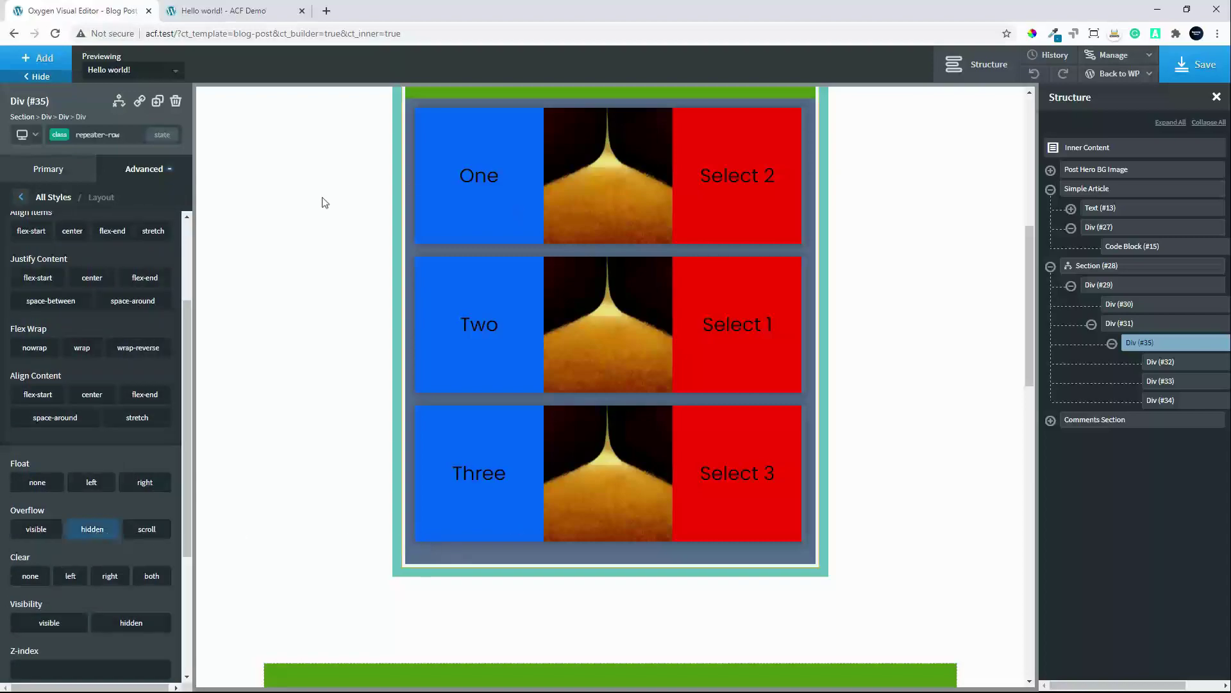
pyautogui.click(92, 530)
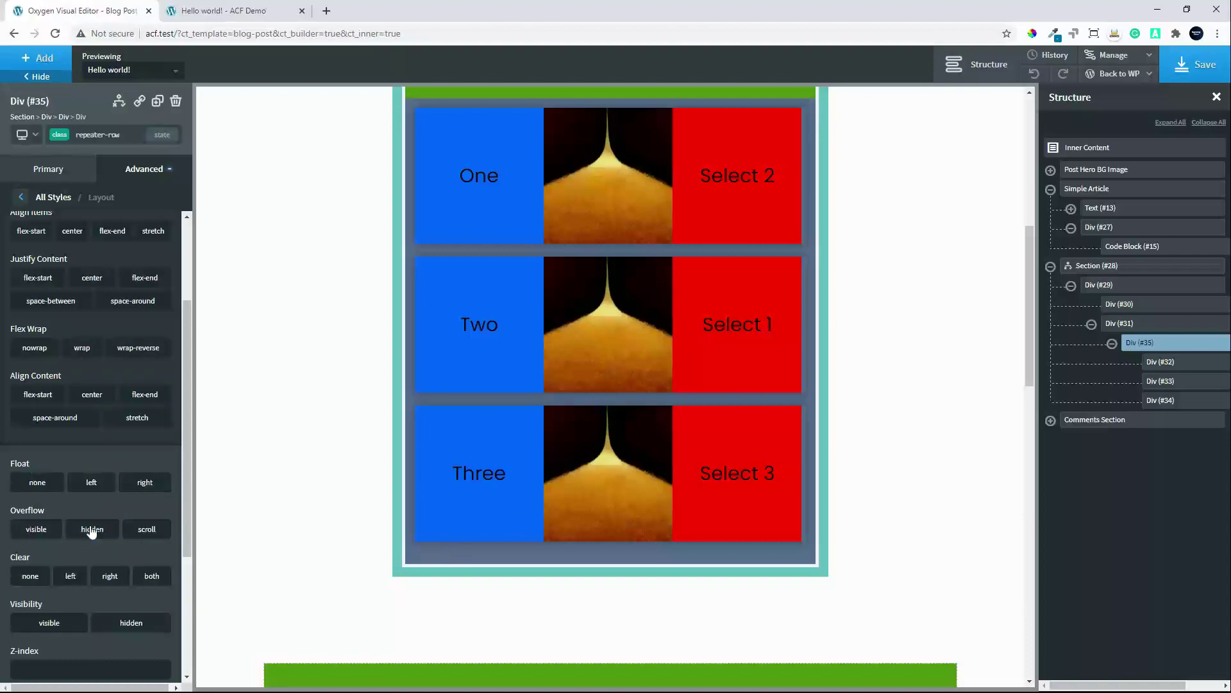
pyautogui.click(92, 529)
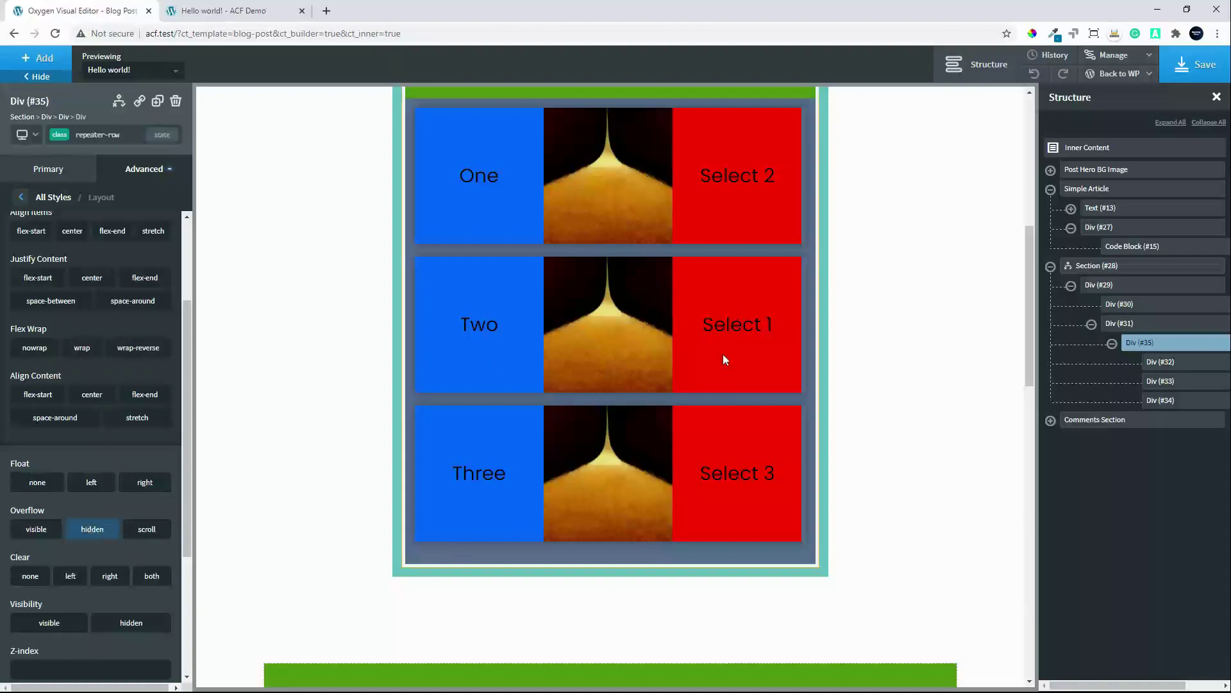
pyautogui.scroll(1, 535, 395)
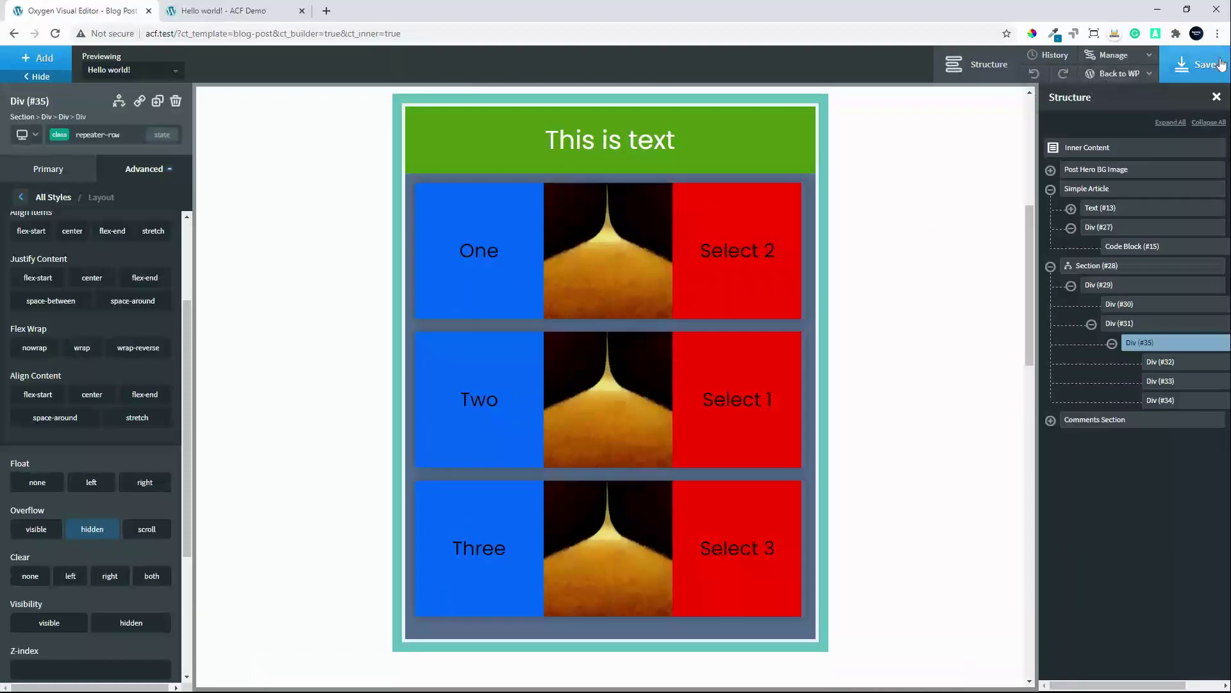
pyautogui.click(1194, 65)
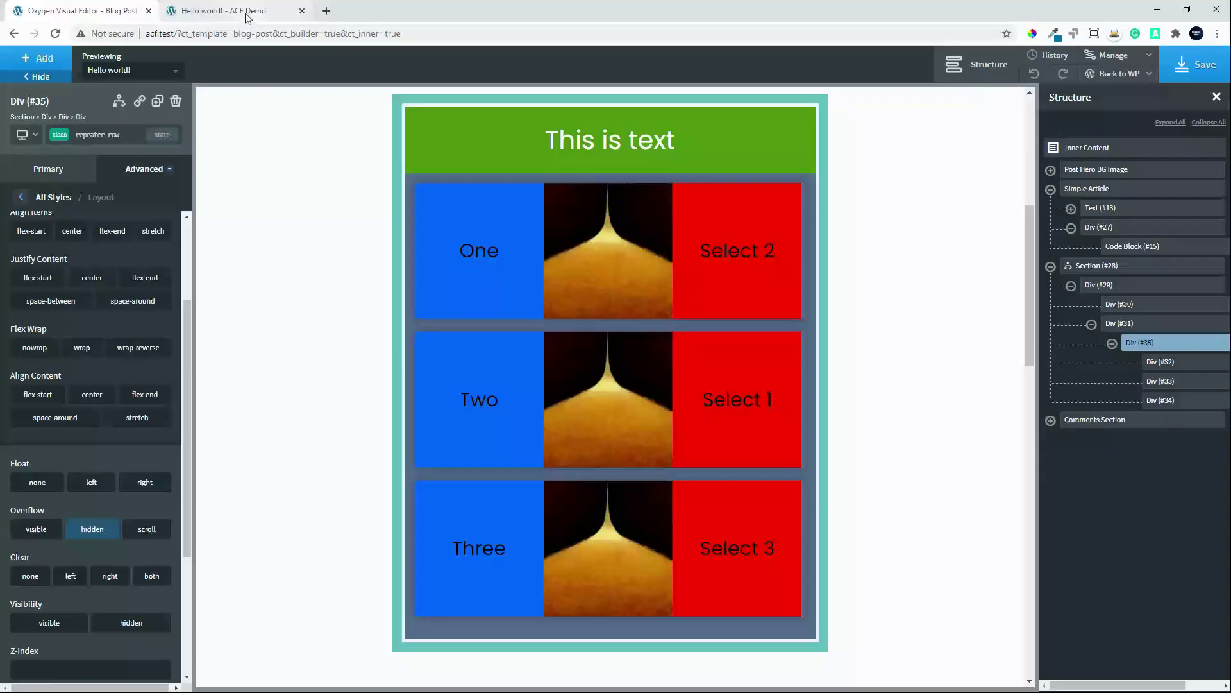
# Close the developer tools on the Hello world! post page, reload it and review the repeater styling
pyautogui.click(247, 13)
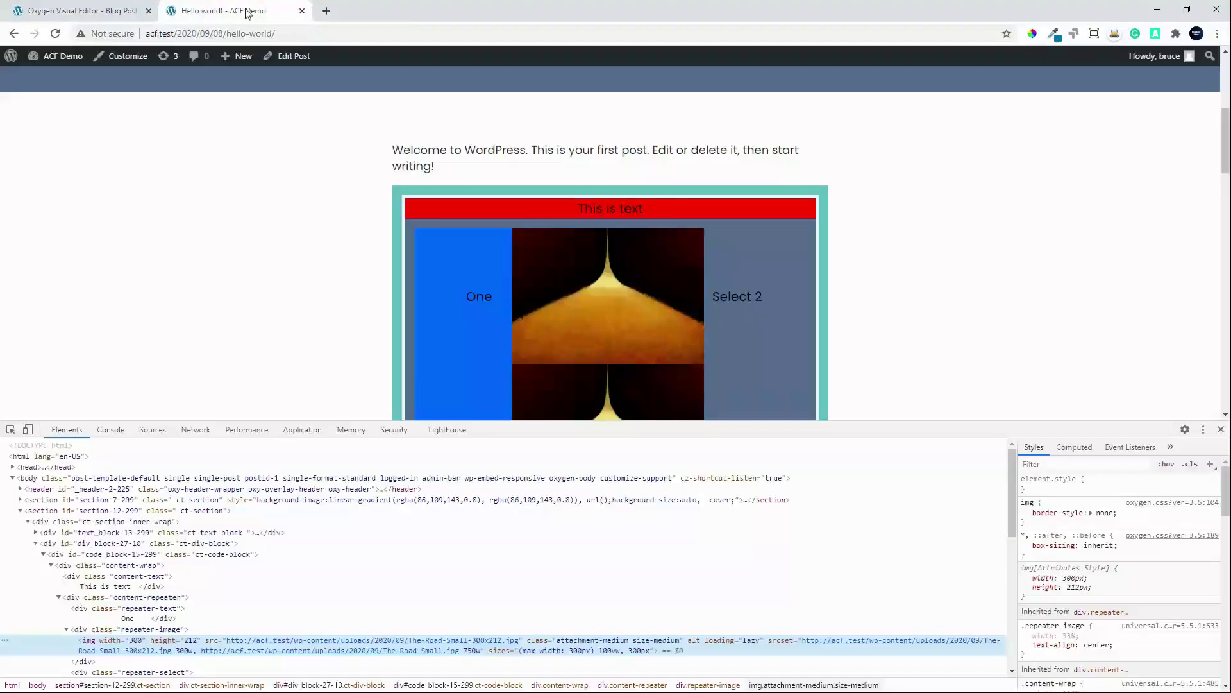
pyautogui.click(1220, 429)
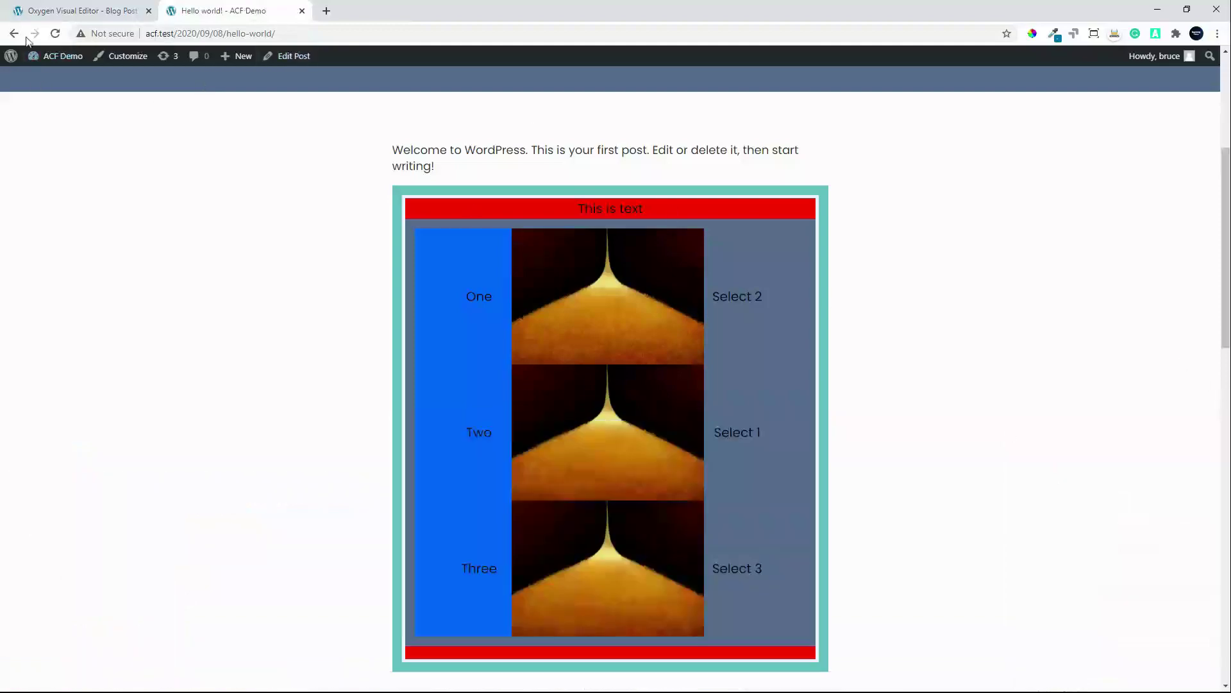
pyautogui.click(55, 34)
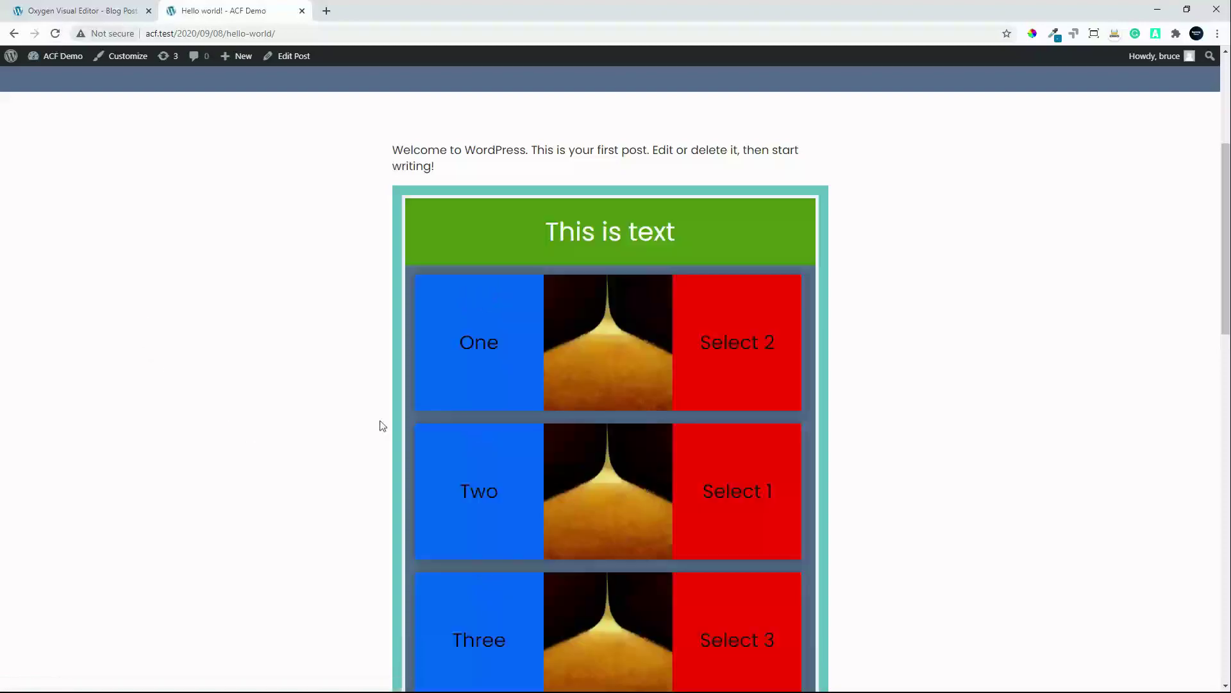
pyautogui.scroll(-2, 822, 451)
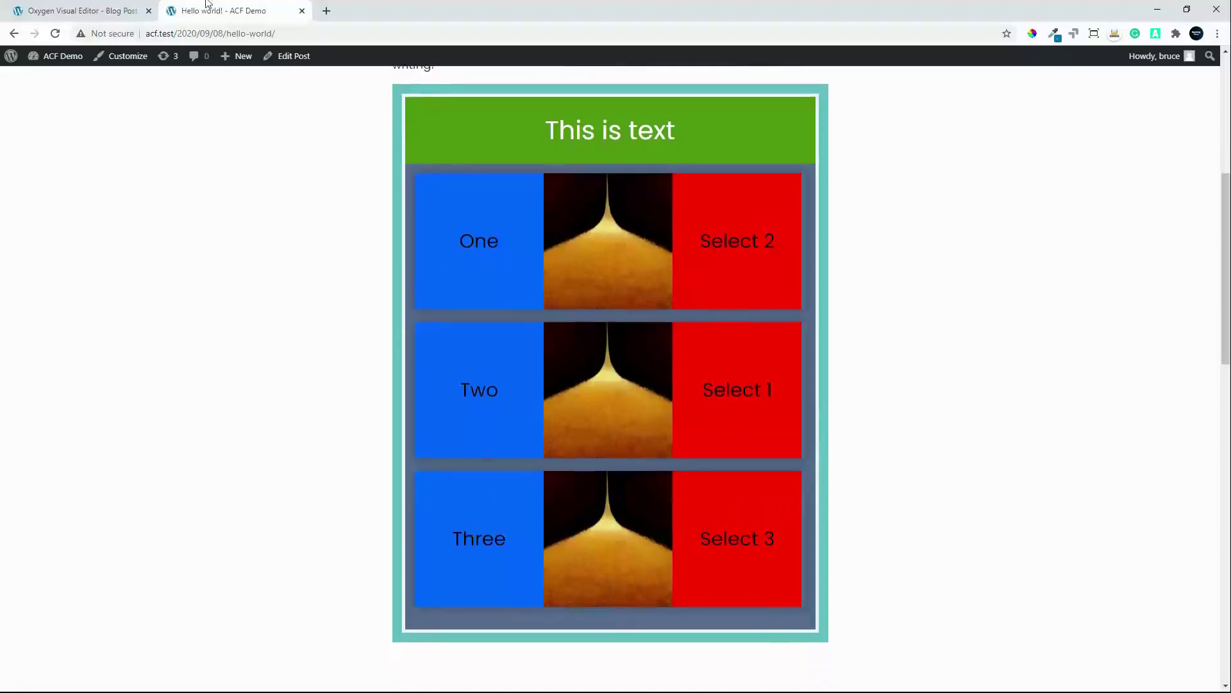
# Compare the placeholder divs in the Oxygen editor with the repeater rows on the Hello world! post page
pyautogui.click(83, 10)
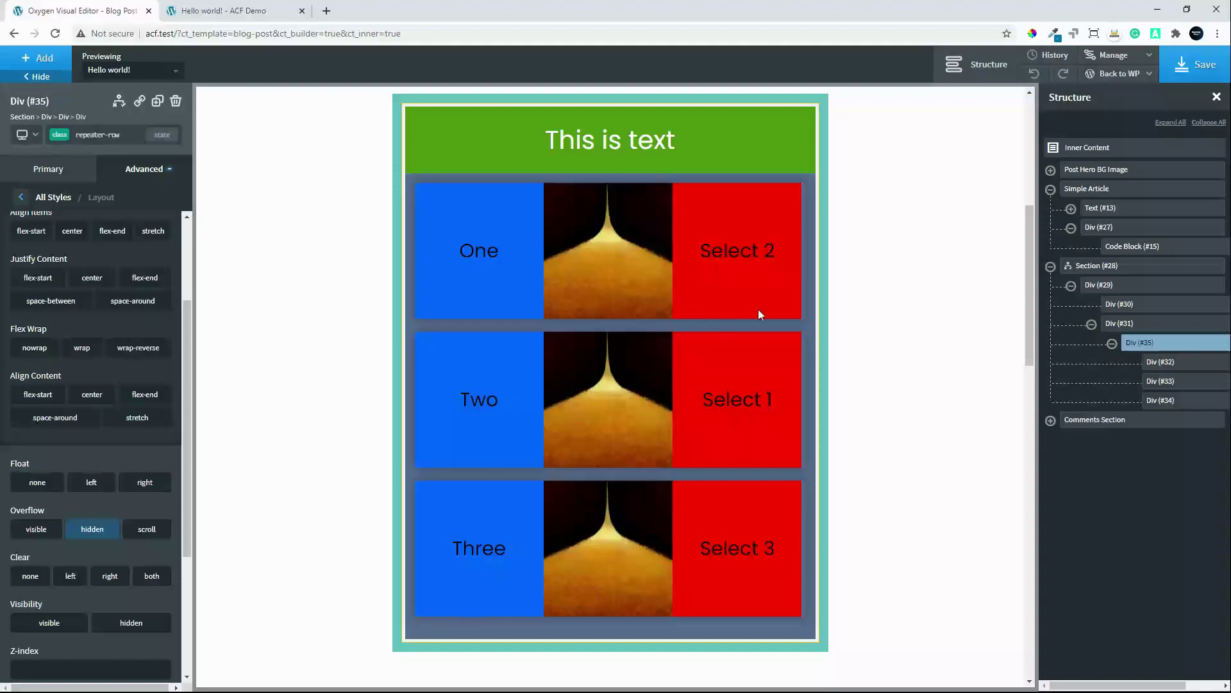
pyautogui.scroll(-4, 876, 542)
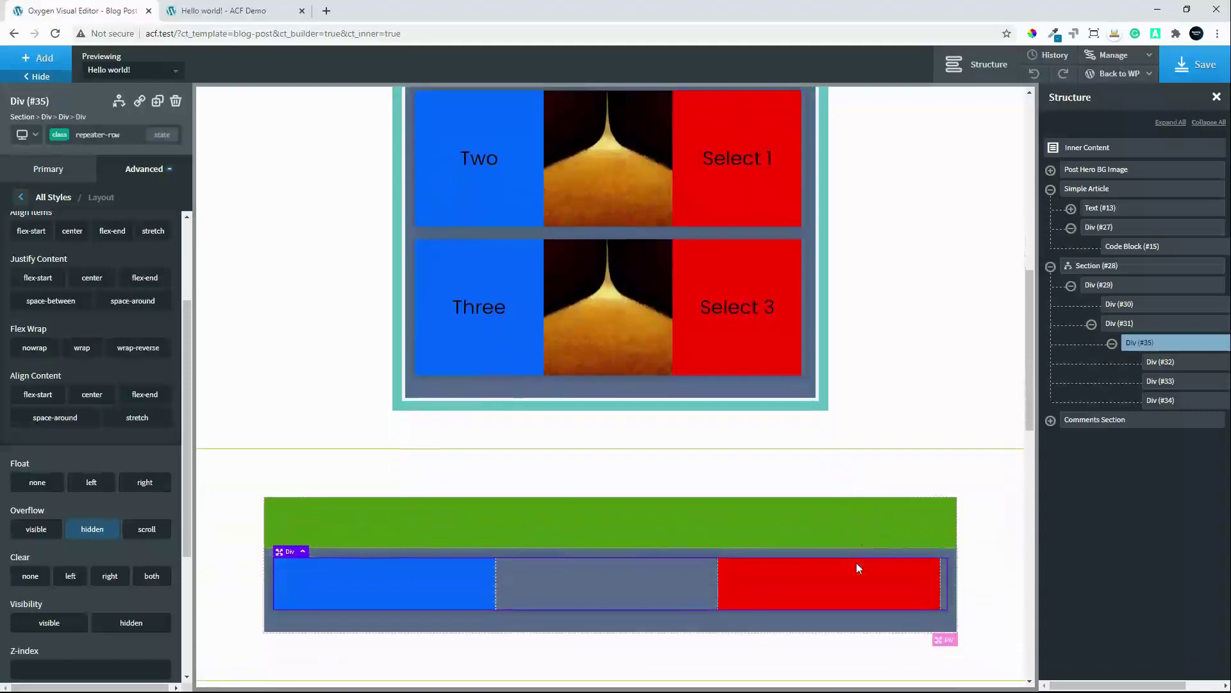
pyautogui.hotkey('ctrl', 'Tab')
pyautogui.scroll(-1, 816, 349)
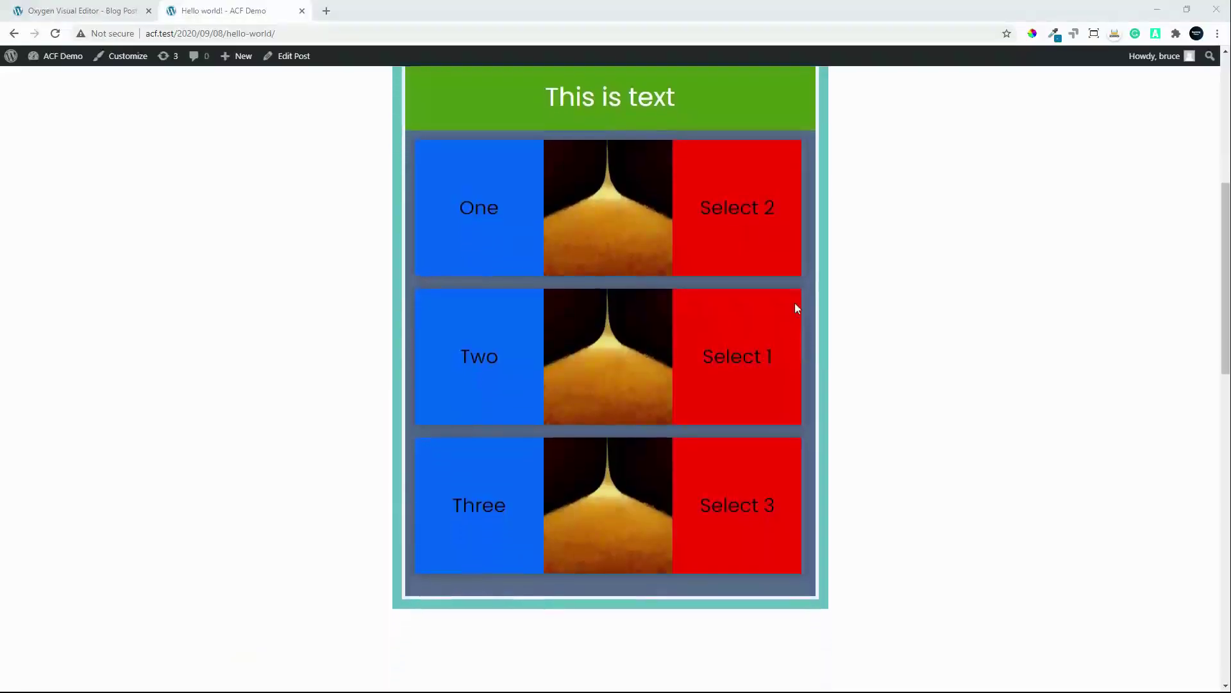
# Return to the Oxygen editor and set the width of Div #32's repeater-text class to 33.33
pyautogui.click(93, 10)
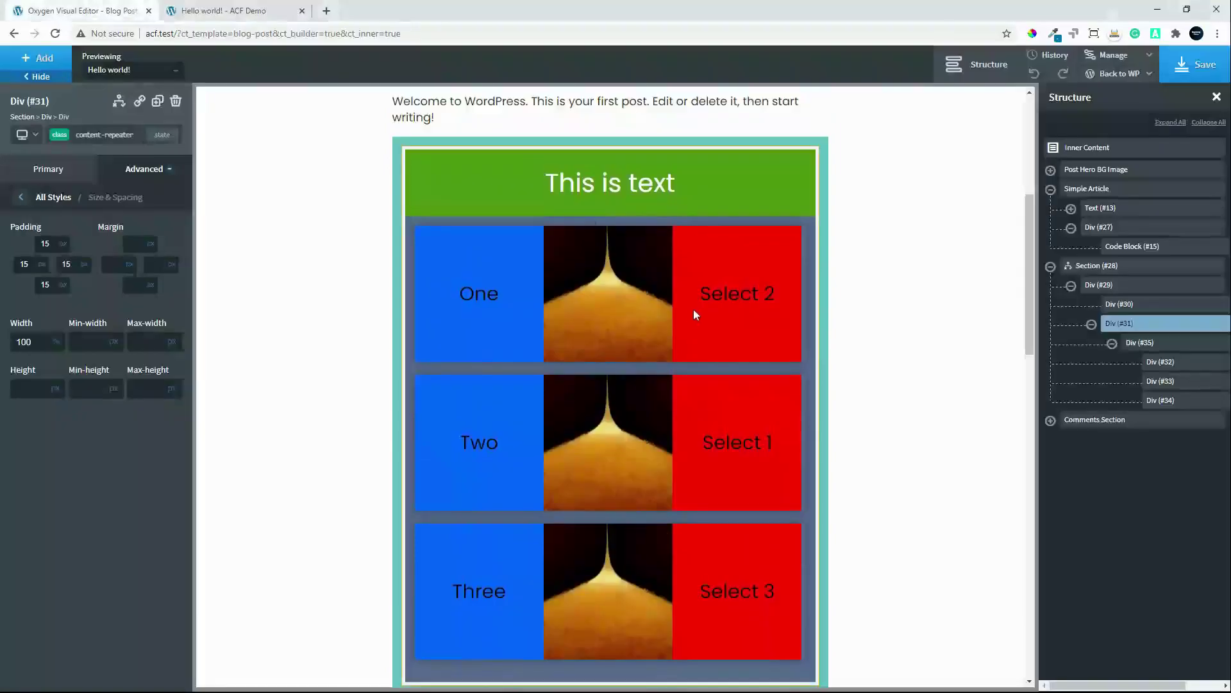
pyautogui.click(1169, 363)
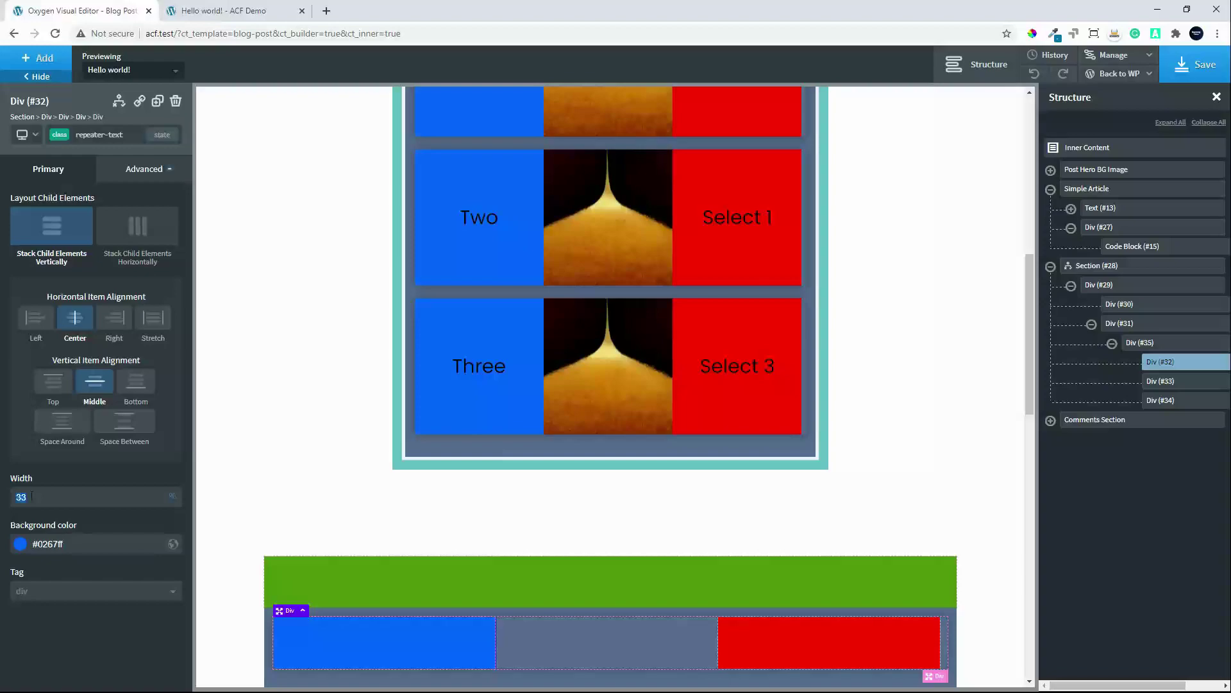
pyautogui.write('33.33')
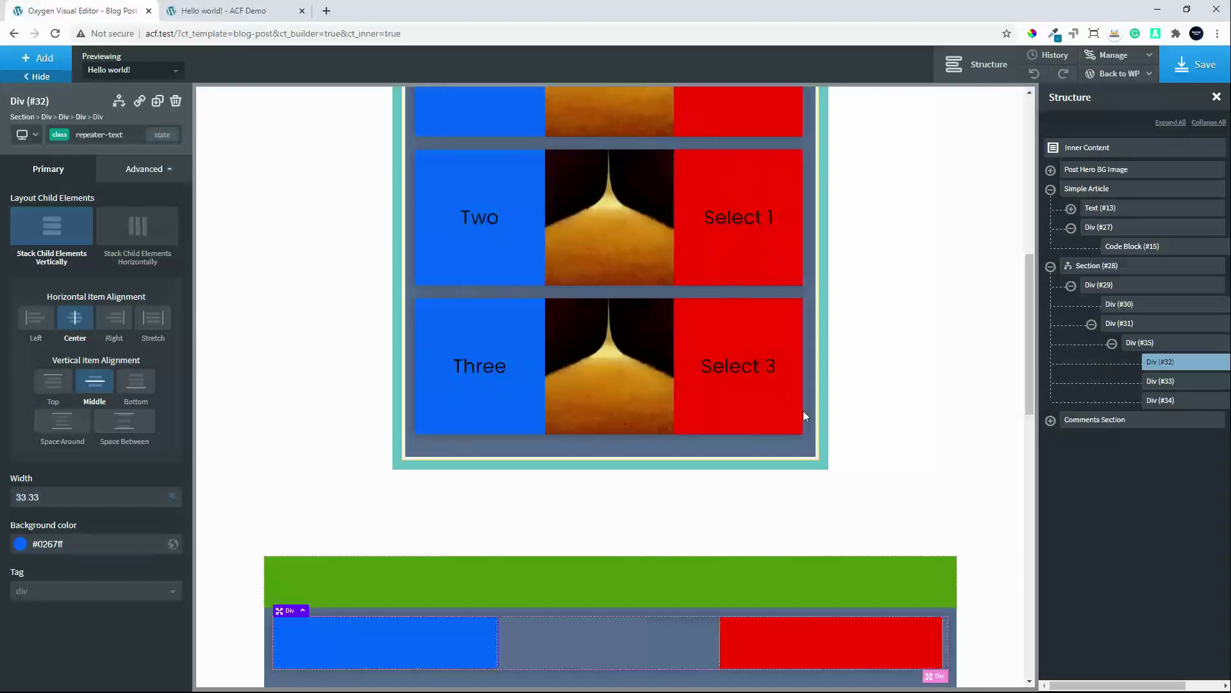
# Set the widths of Div #33's repeater-image and Div #34's repeater-select classes to 33.33 and save the template
pyautogui.click(1203, 383)
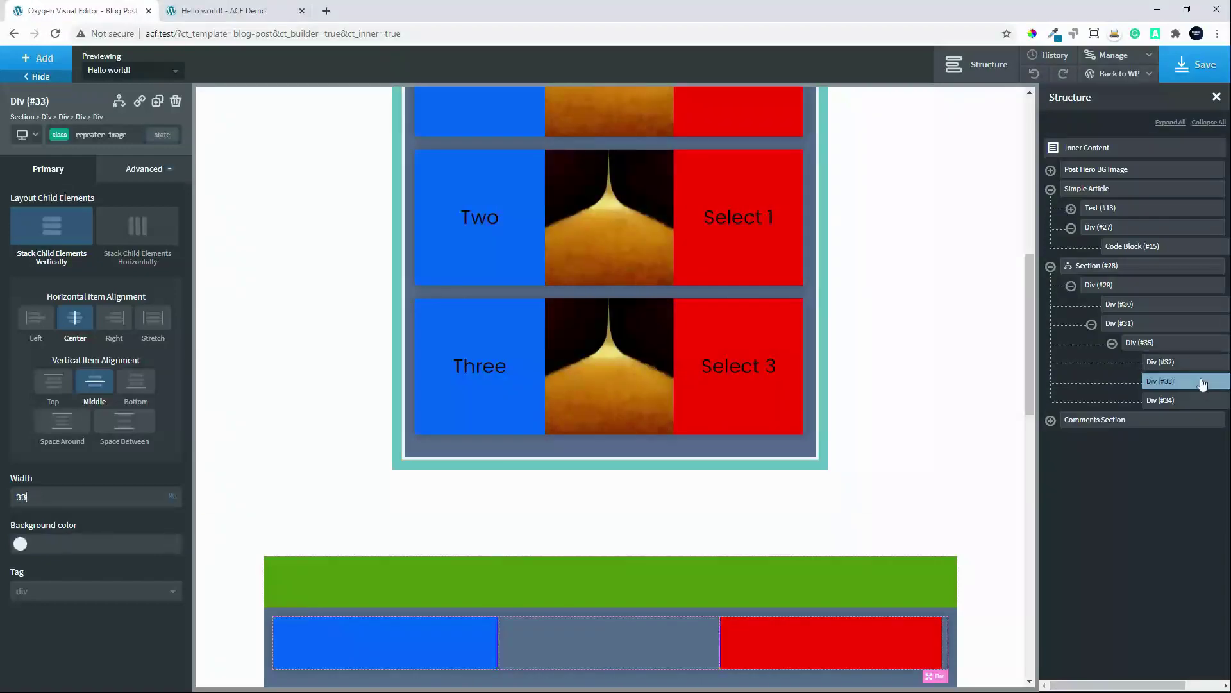
pyautogui.write('.33')
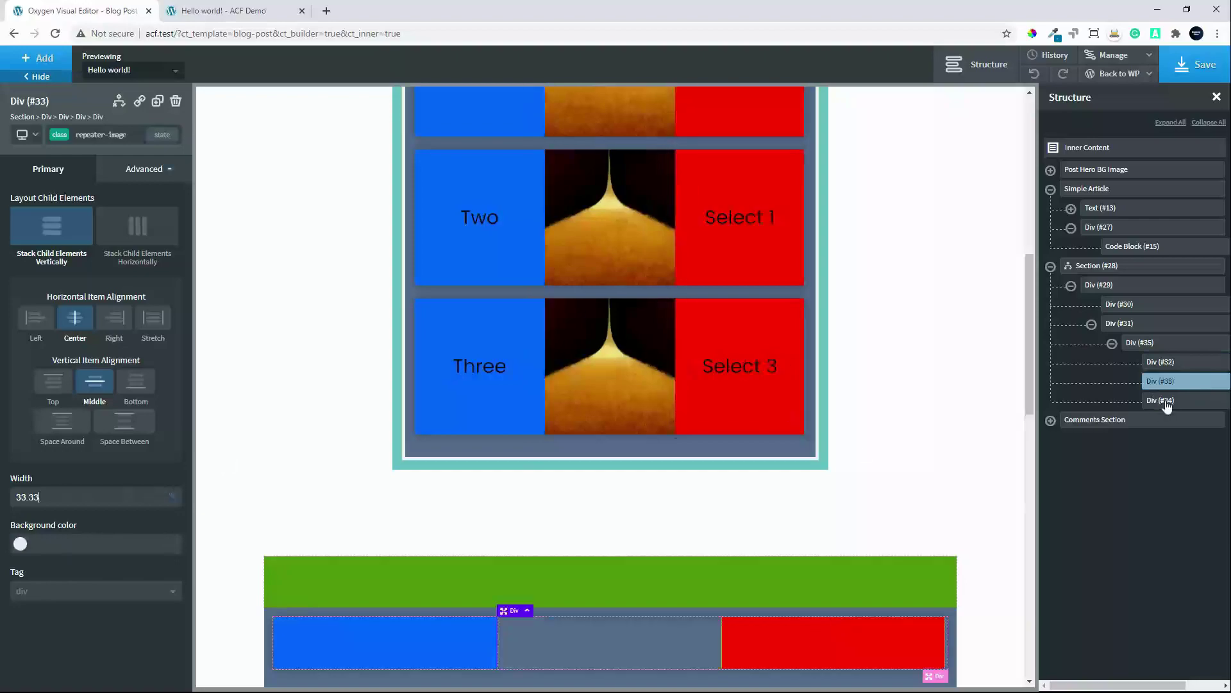
pyautogui.click(1164, 402)
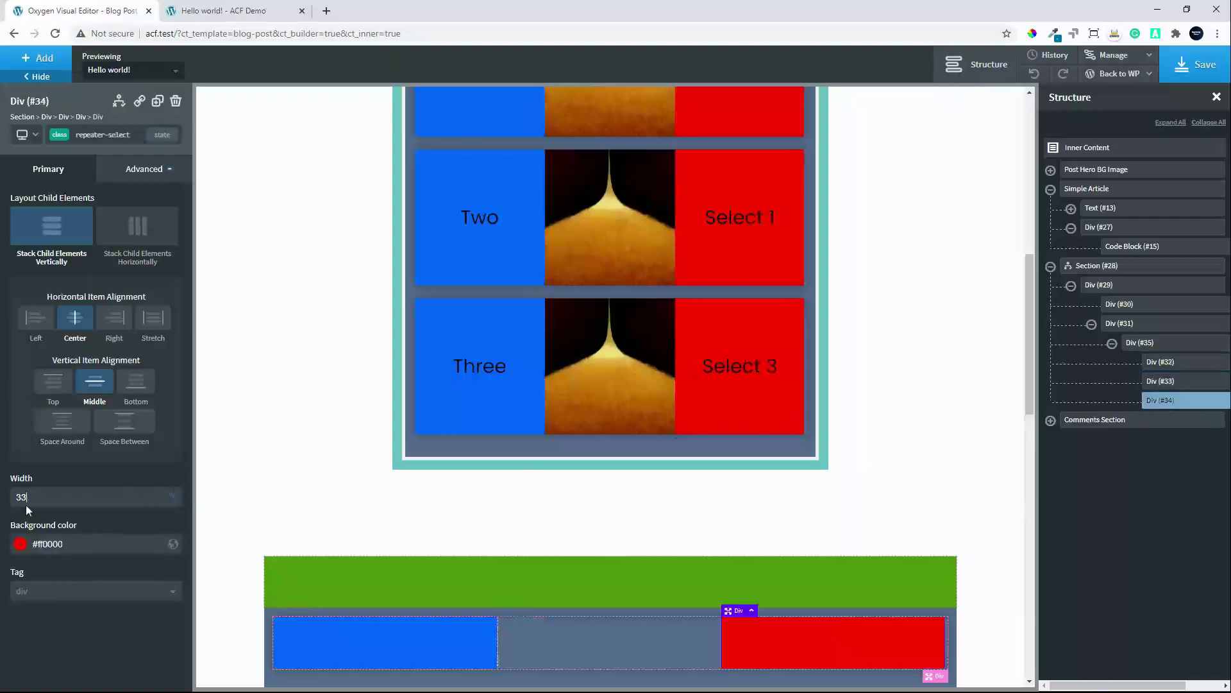
pyautogui.click(52, 499)
pyautogui.write('.33')
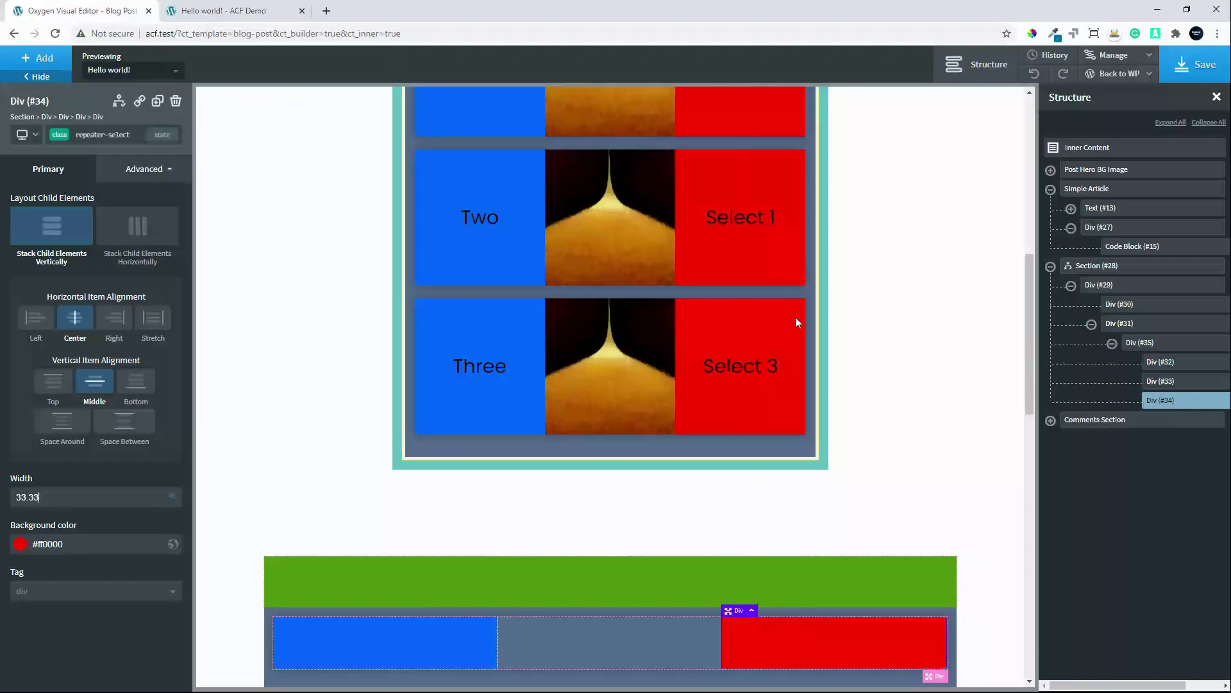
pyautogui.click(1197, 64)
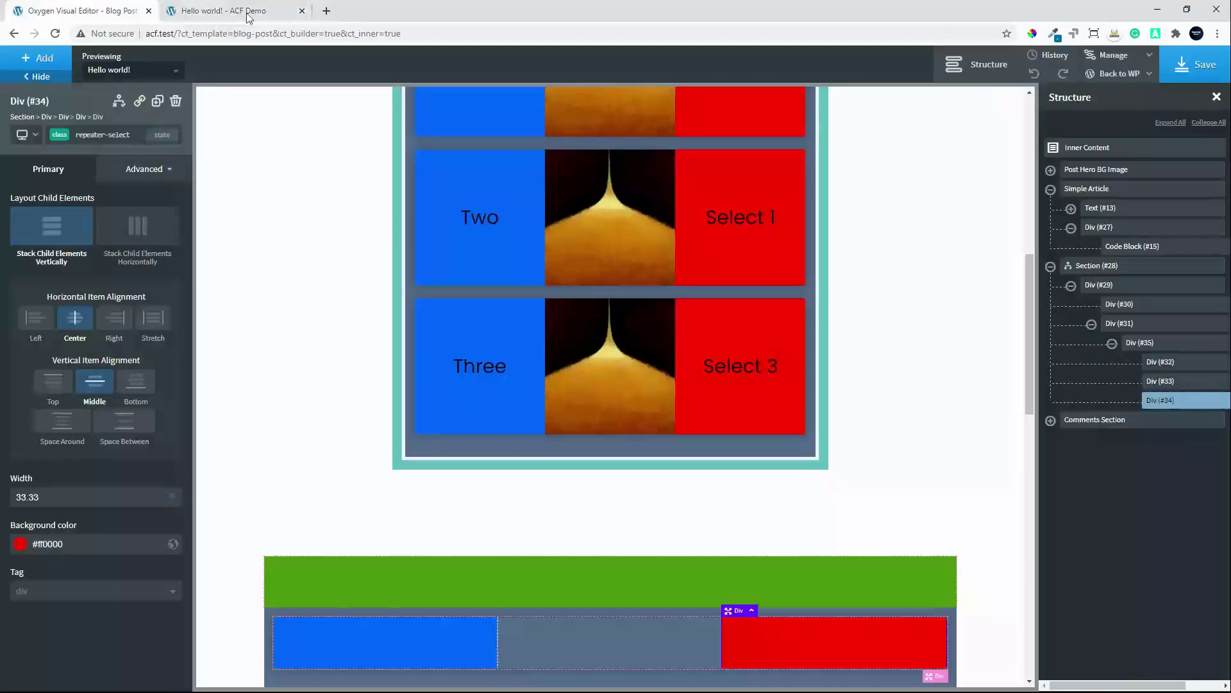
# Reload the Hello world! post page and check the repeater columns' widths
pyautogui.click(207, 12)
pyautogui.press('F5')
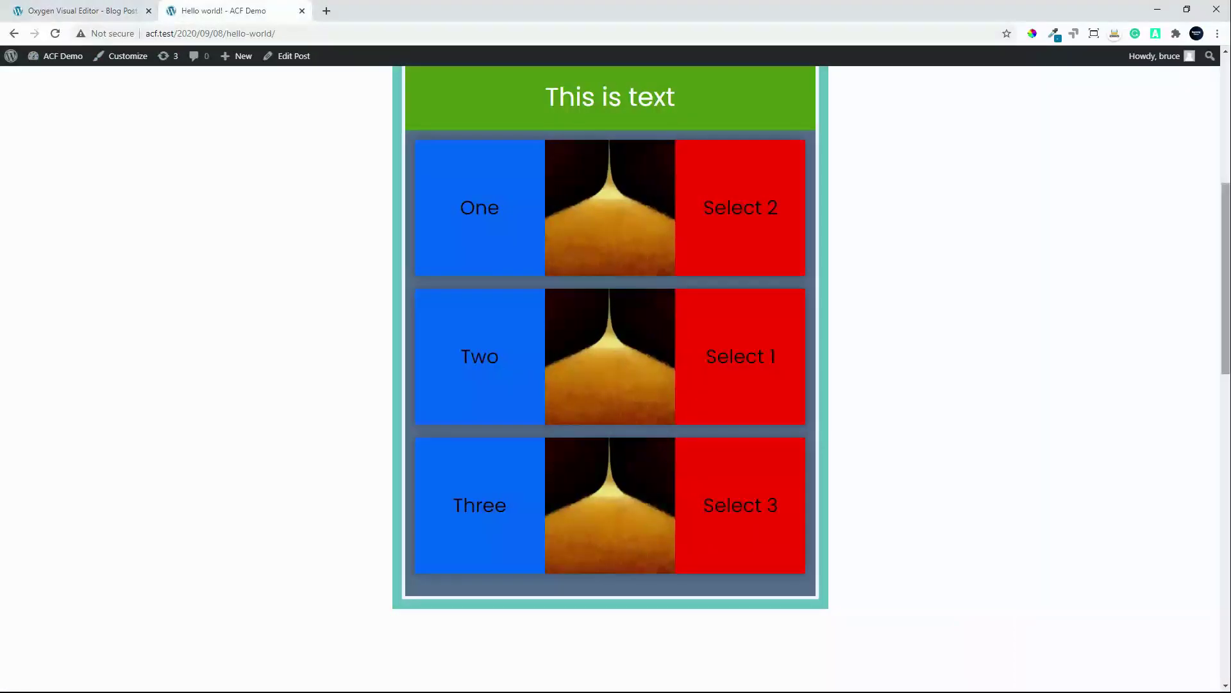
pyautogui.moveTo(1226, 324); pyautogui.dragTo(1197, 316)
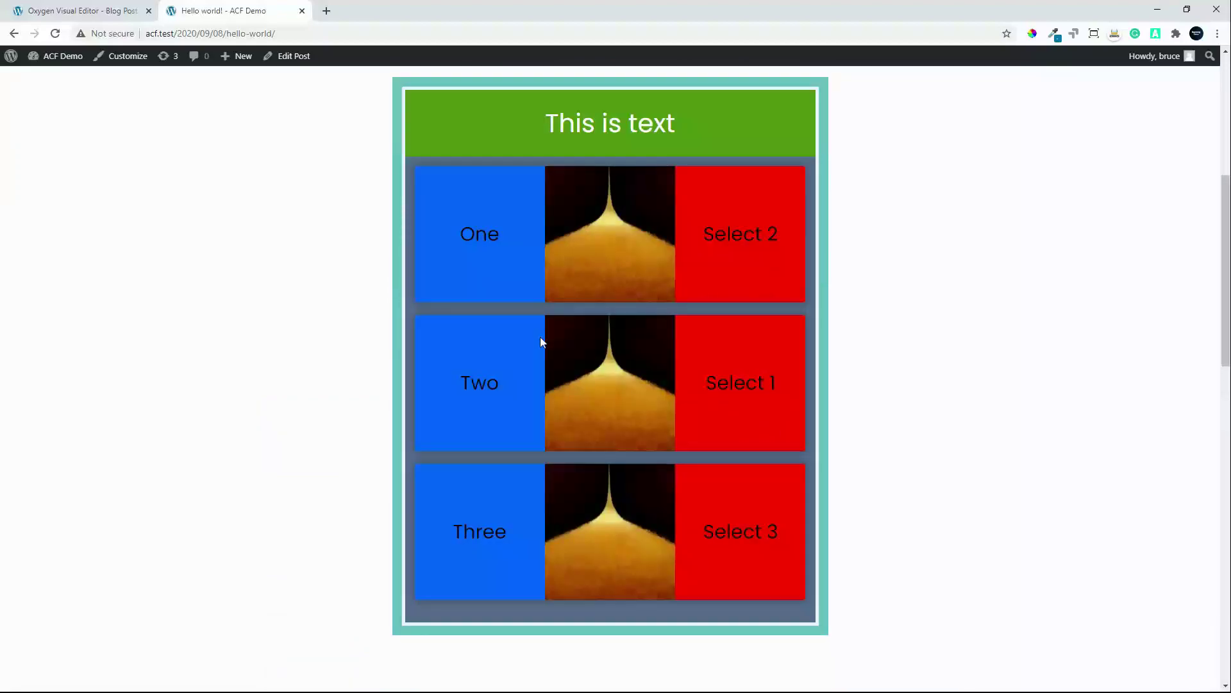
# Go back to the Oxygen editor and inspect the blue and red placeholder divs against the repeater output
pyautogui.click(65, 11)
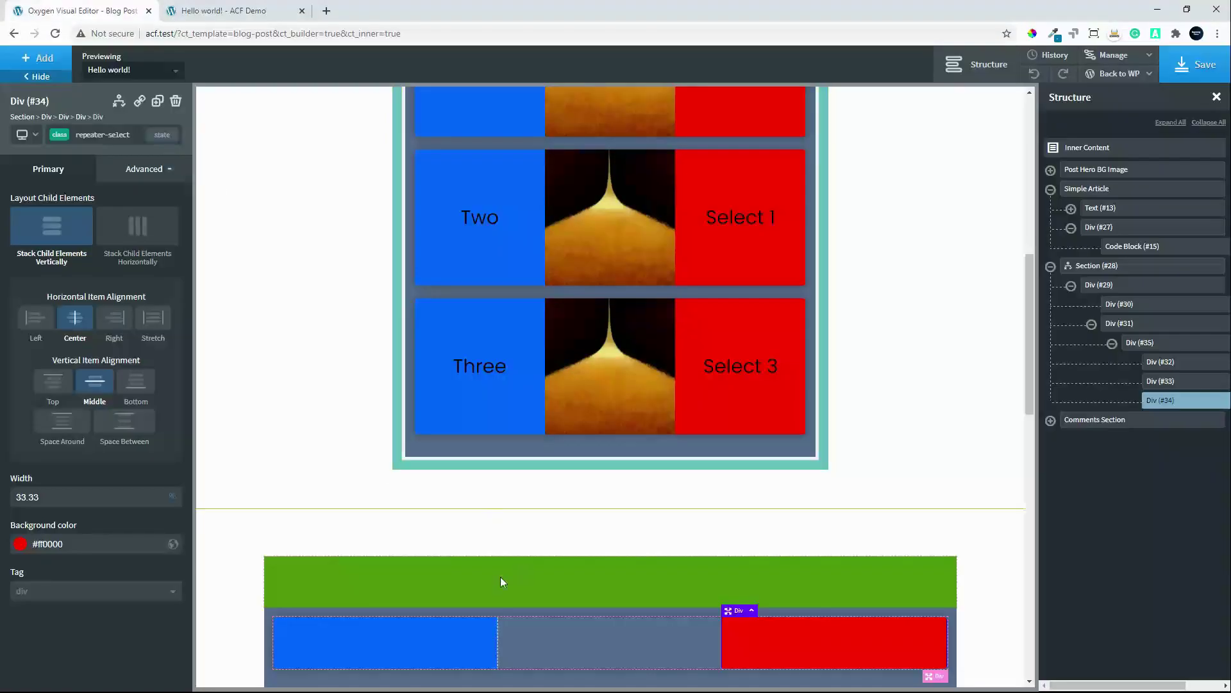
pyautogui.click(421, 640)
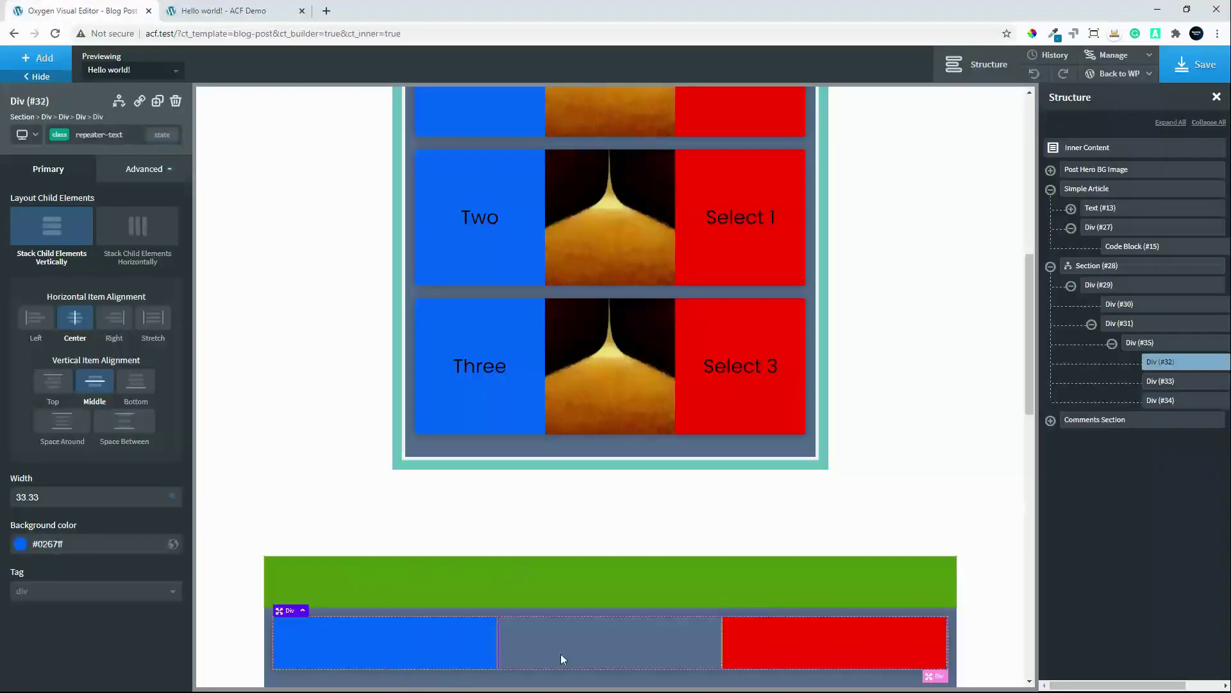
pyautogui.click(752, 640)
pyautogui.click(450, 640)
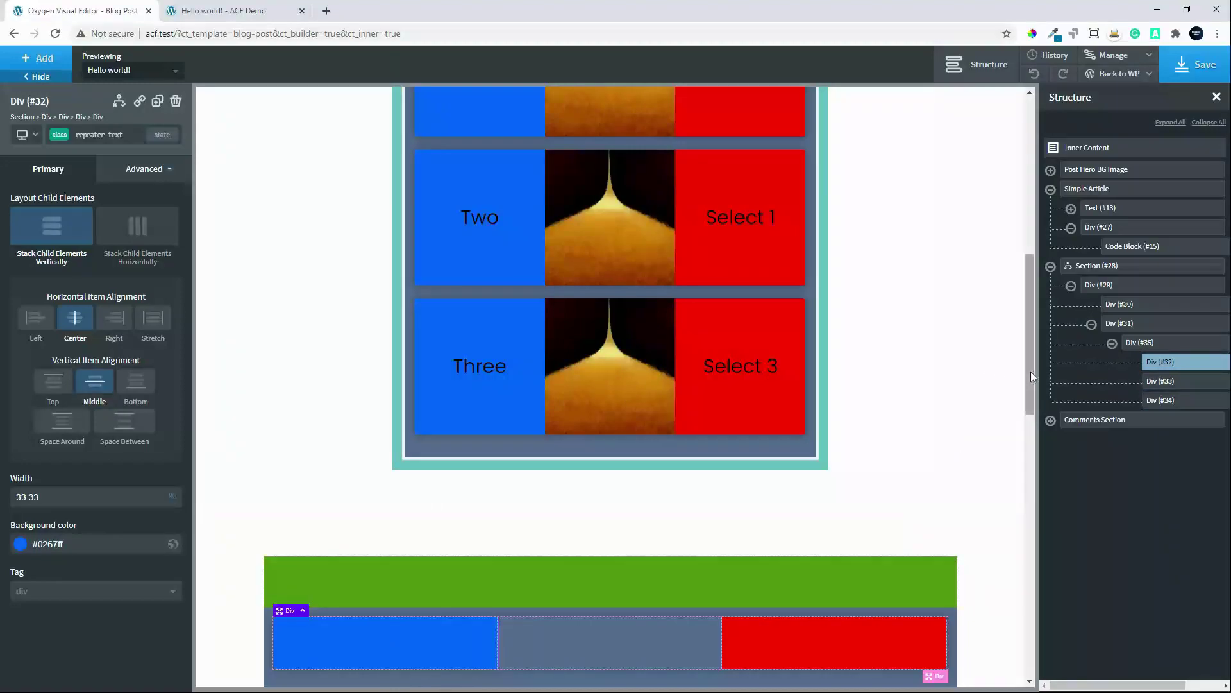
pyautogui.moveTo(1030, 372); pyautogui.dragTo(1041, 329)
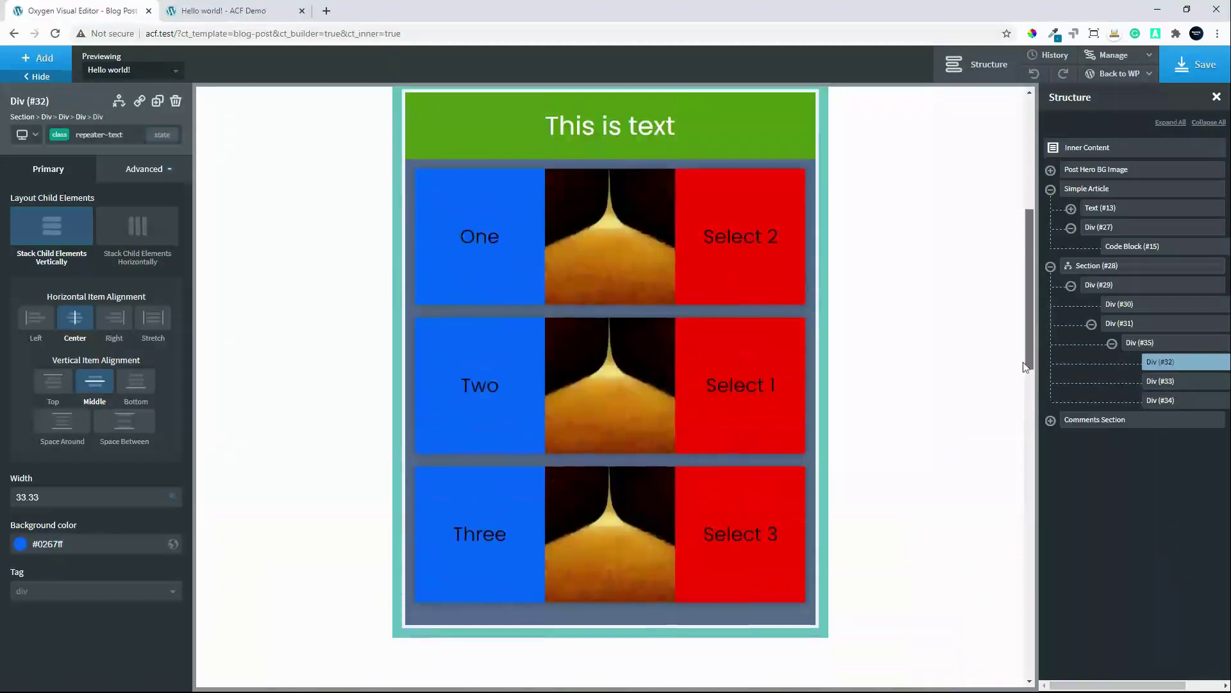